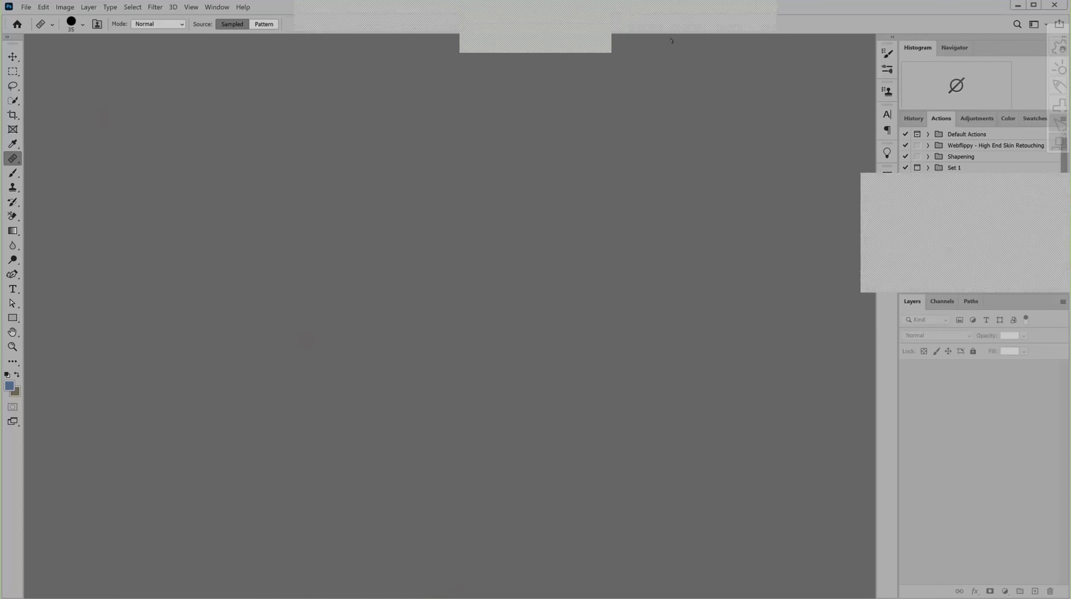
# - Expand the Actions panel to list every action set, including FreakyAmazingDetail's SIMPLE and ADVANCED actions
pyautogui.click(716, 70)
pyautogui.moveTo(997, 184); pyautogui.dragTo(477, 211)
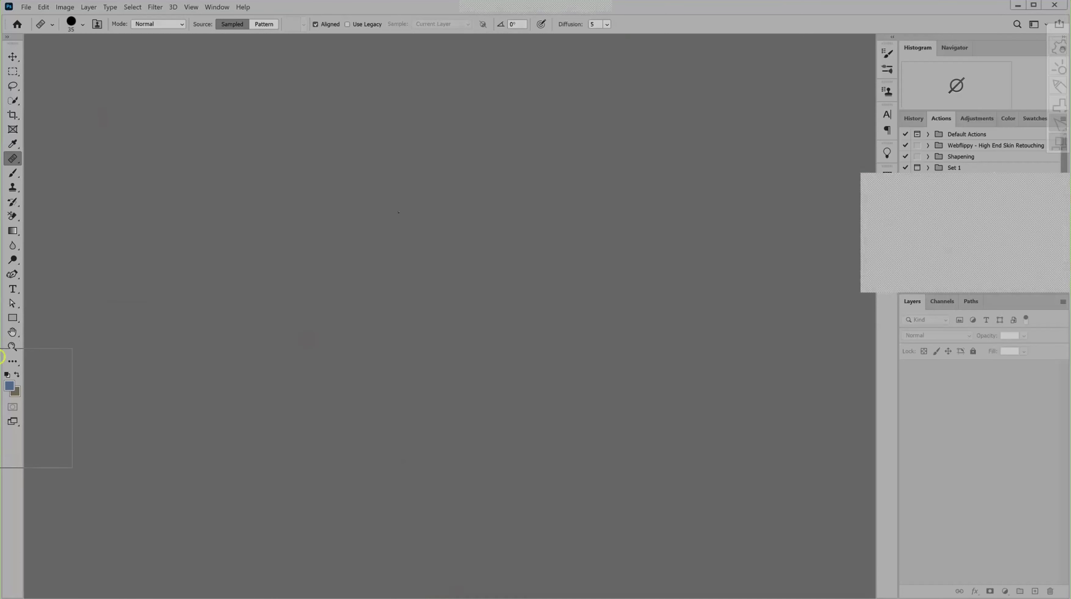
pyautogui.moveTo(214, 255); pyautogui.dragTo(8, 349)
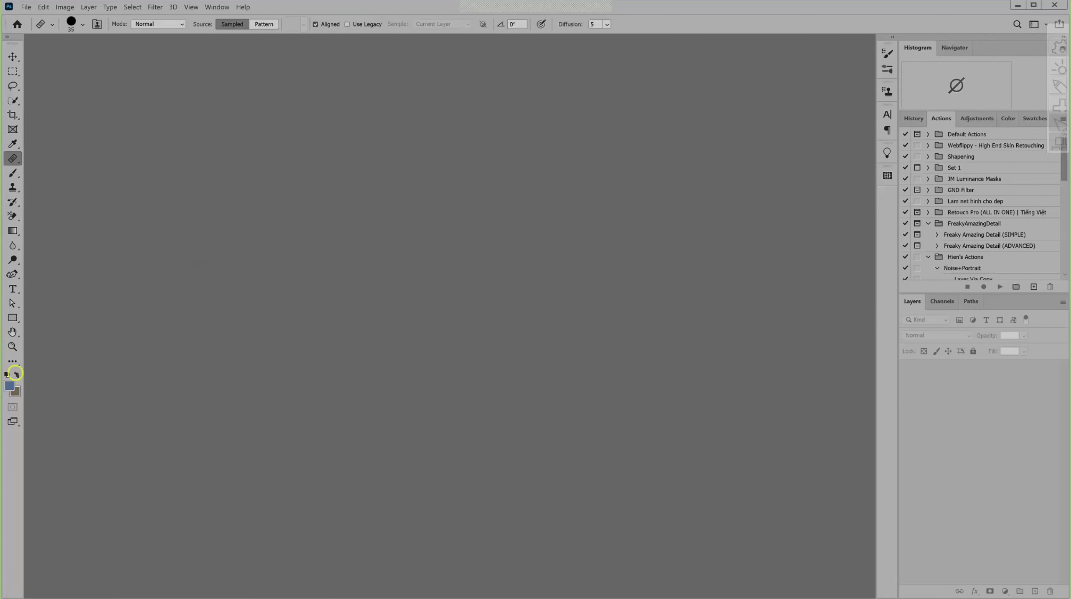
# - Reset the colours to default black and white and bring up the File automation commands
pyautogui.click(6, 374)
pyautogui.click(26, 8)
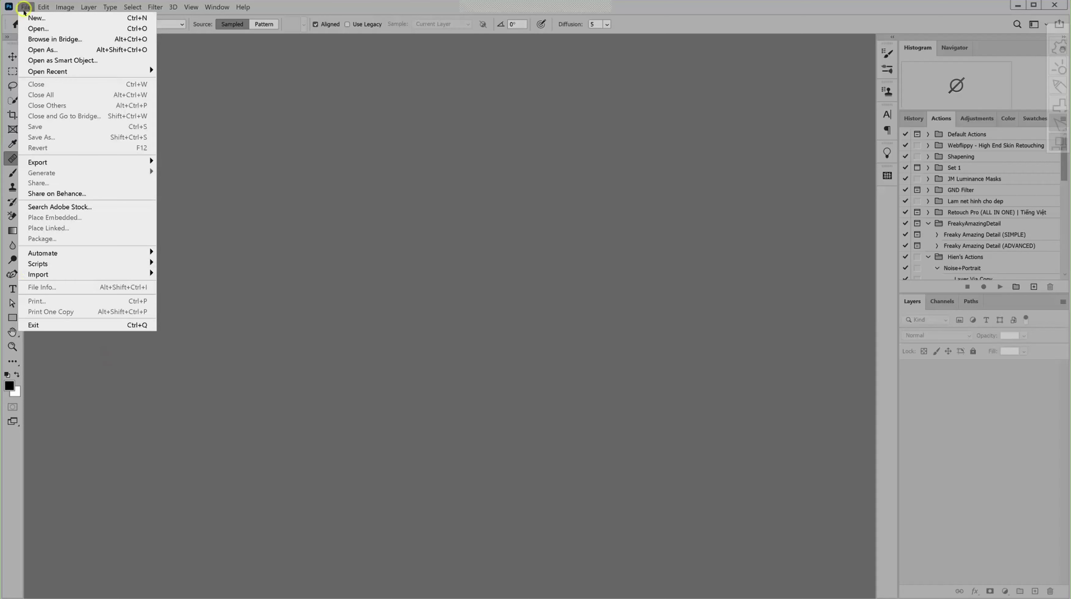
pyautogui.moveTo(87, 253)
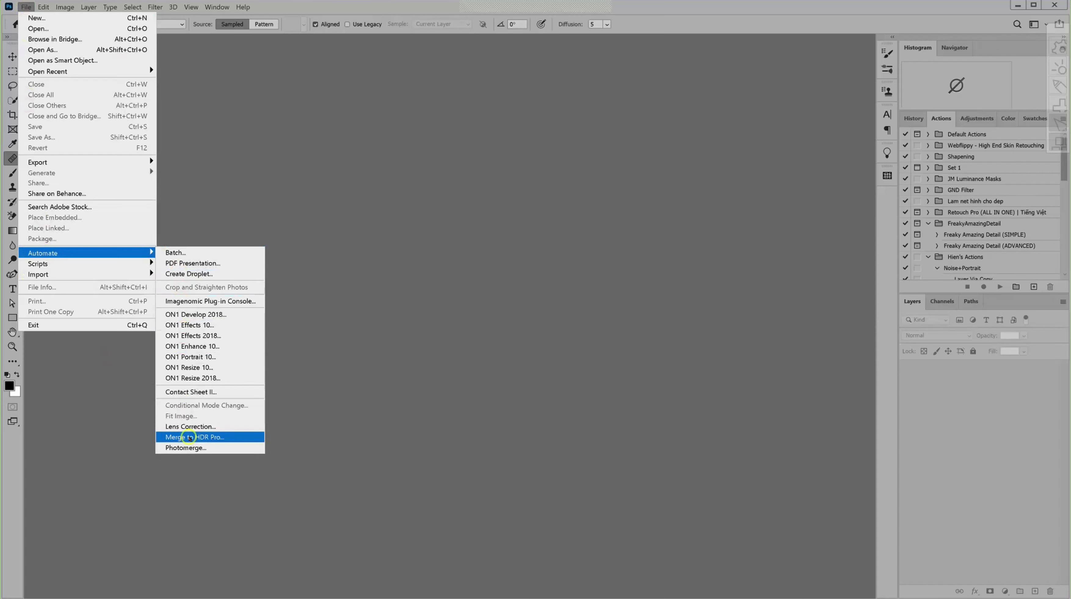
# - Launch Merge to HDR Pro and open its Browse dialog for choosing source images
pyautogui.click(190, 437)
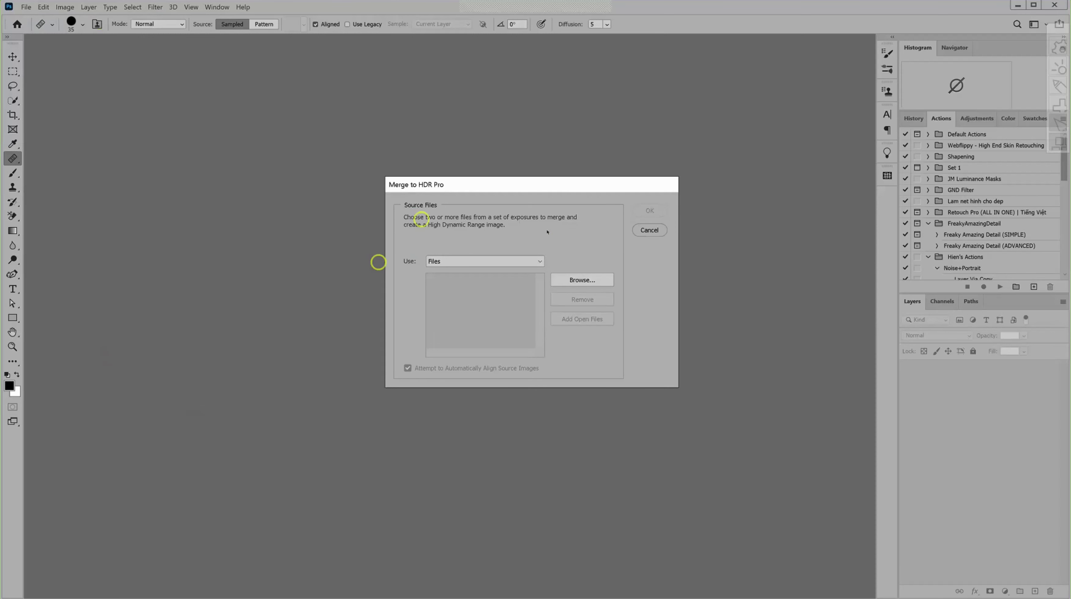
pyautogui.click(581, 280)
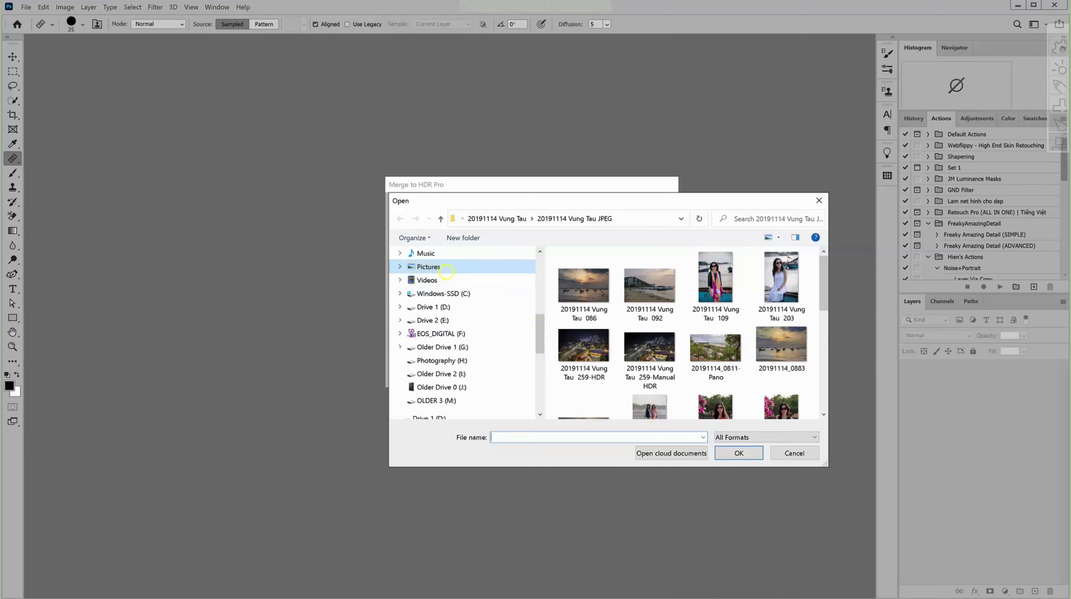
# - Add NC_0578 through NC_0580 from Pictures > PSCVN PS Exercise > Merging as source files
pyautogui.click(428, 268)
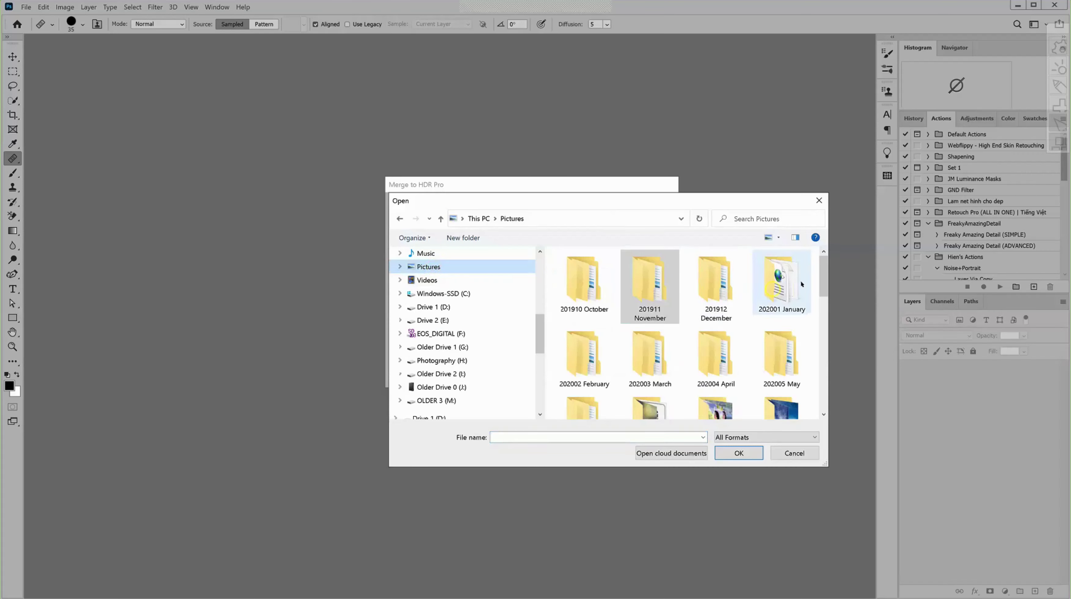
pyautogui.moveTo(823, 281)
pyautogui.mouseDown()
pyautogui.moveTo(823, 342)
pyautogui.moveTo(824, 331)
pyautogui.mouseUp()
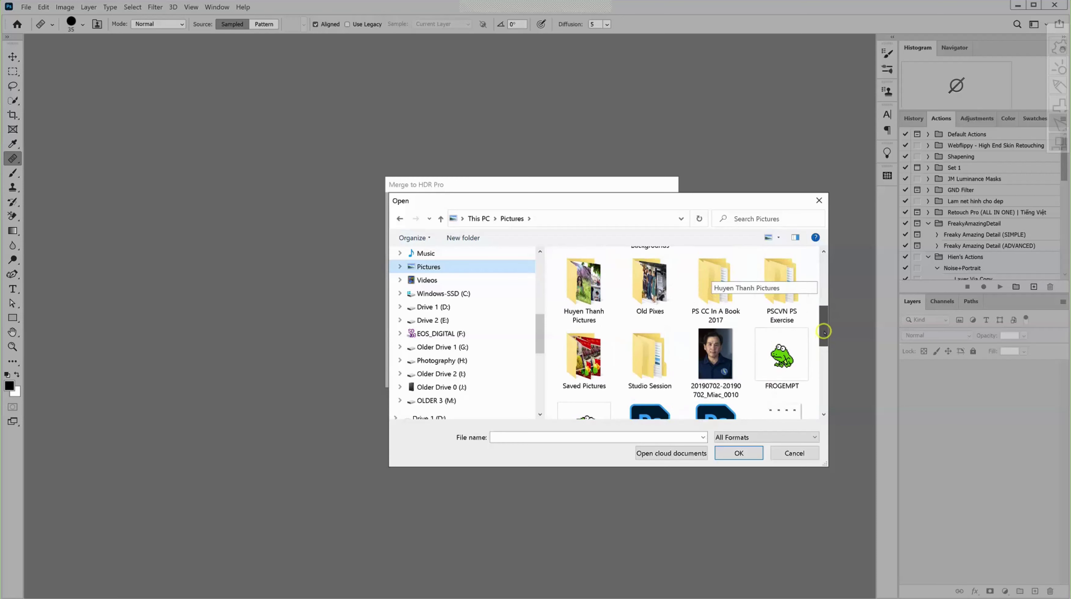
pyautogui.doubleClick(773, 316)
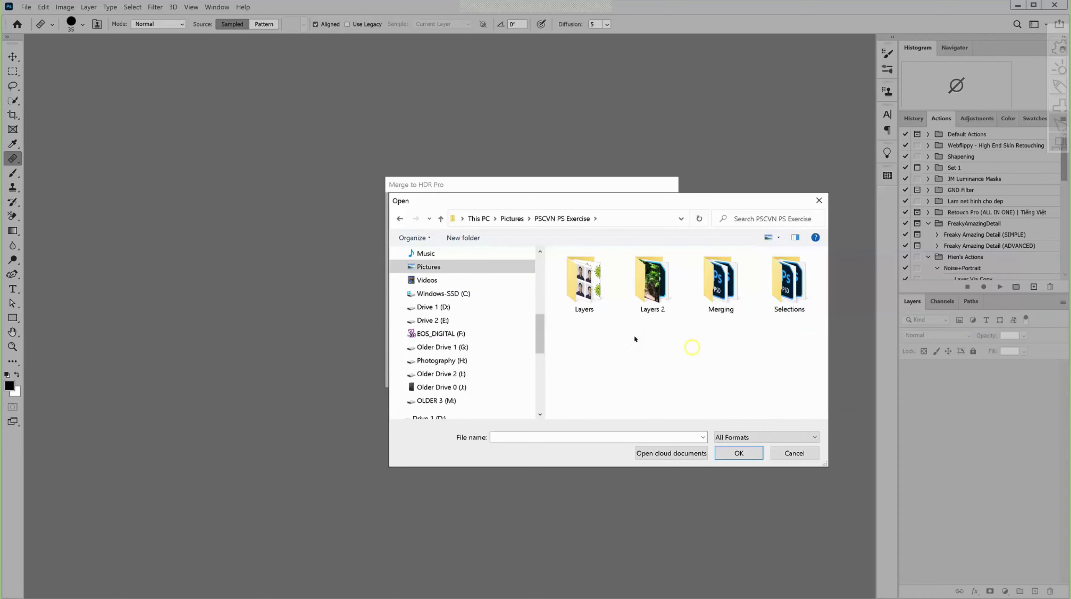
pyautogui.click(722, 291)
pyautogui.doubleClick(722, 291)
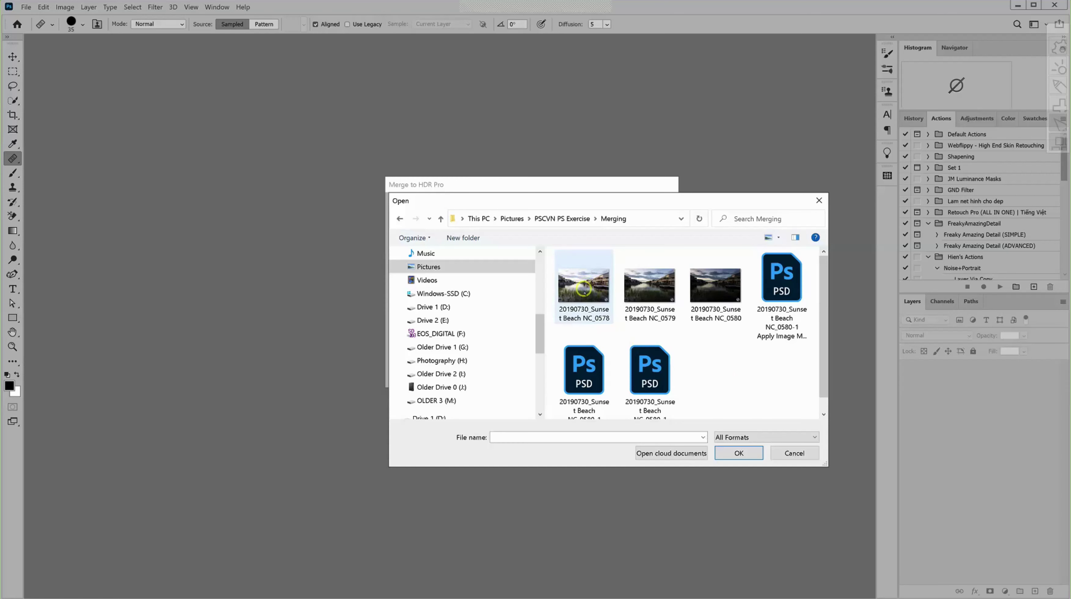
pyautogui.moveTo(584, 285)
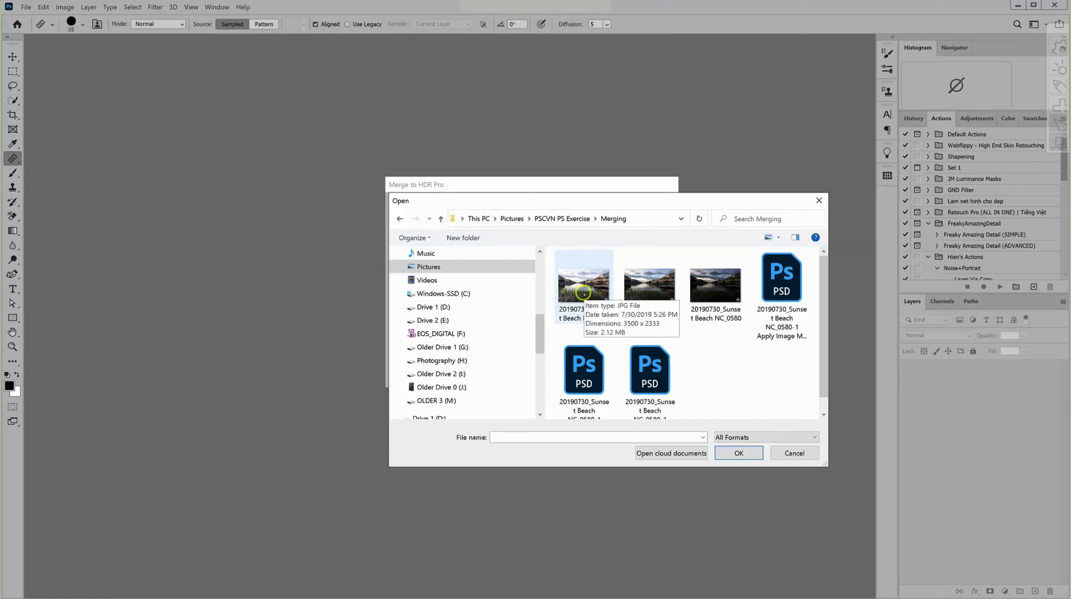
pyautogui.click(583, 294)
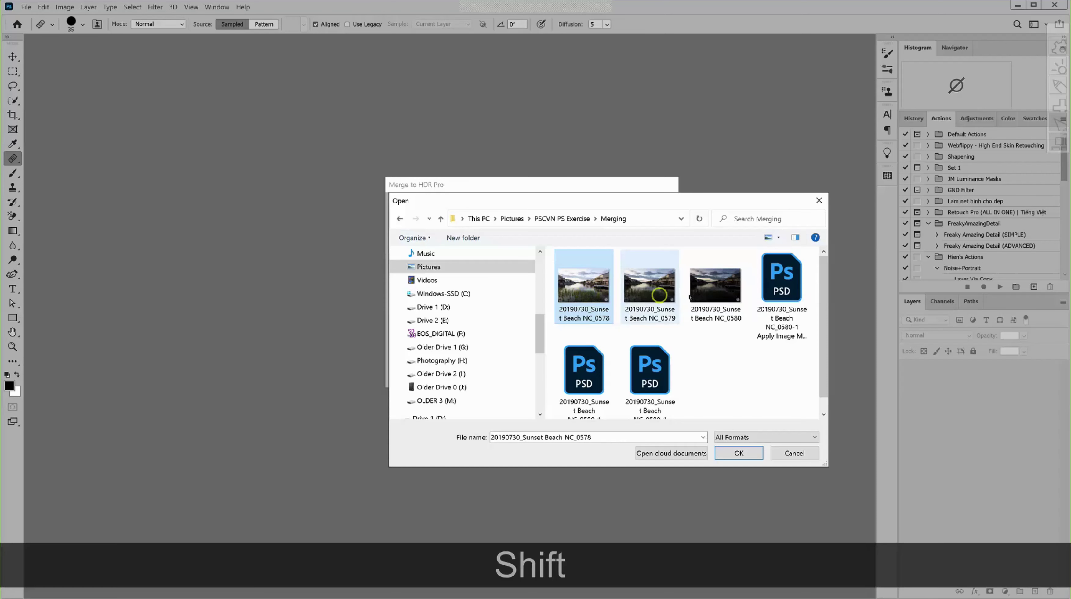
pyautogui.moveTo(714, 286)
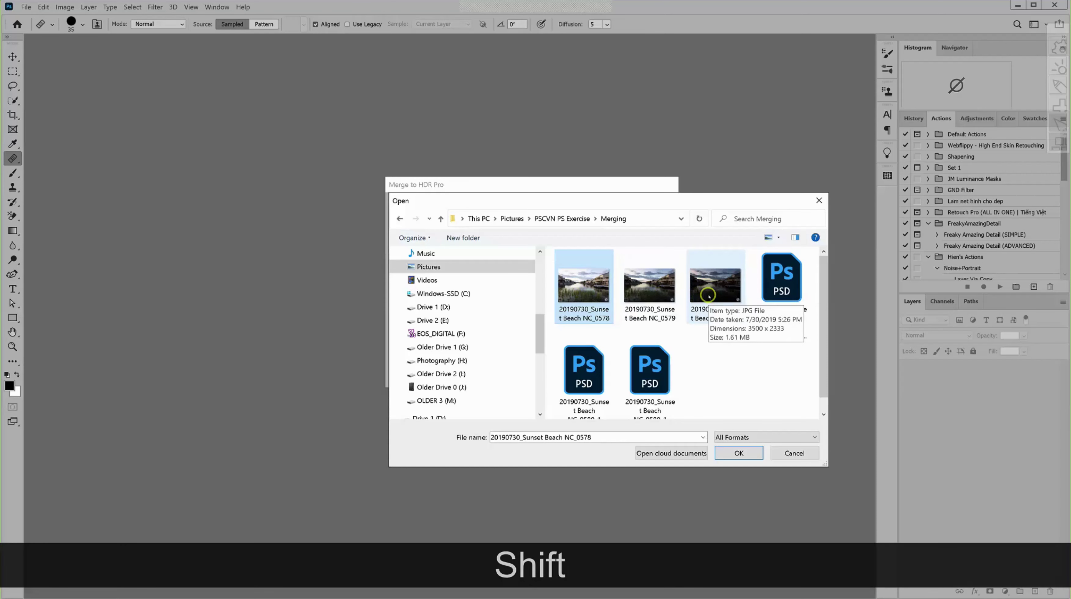
pyautogui.keyDown('shift'); pyautogui.click(708, 297); pyautogui.keyUp('shift')
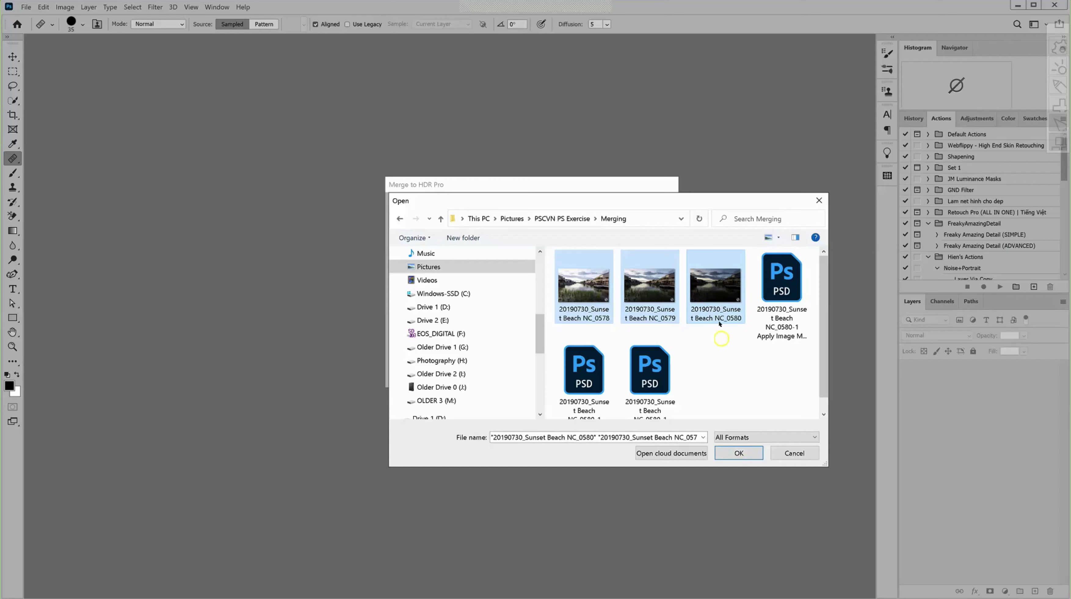
pyautogui.click(735, 450)
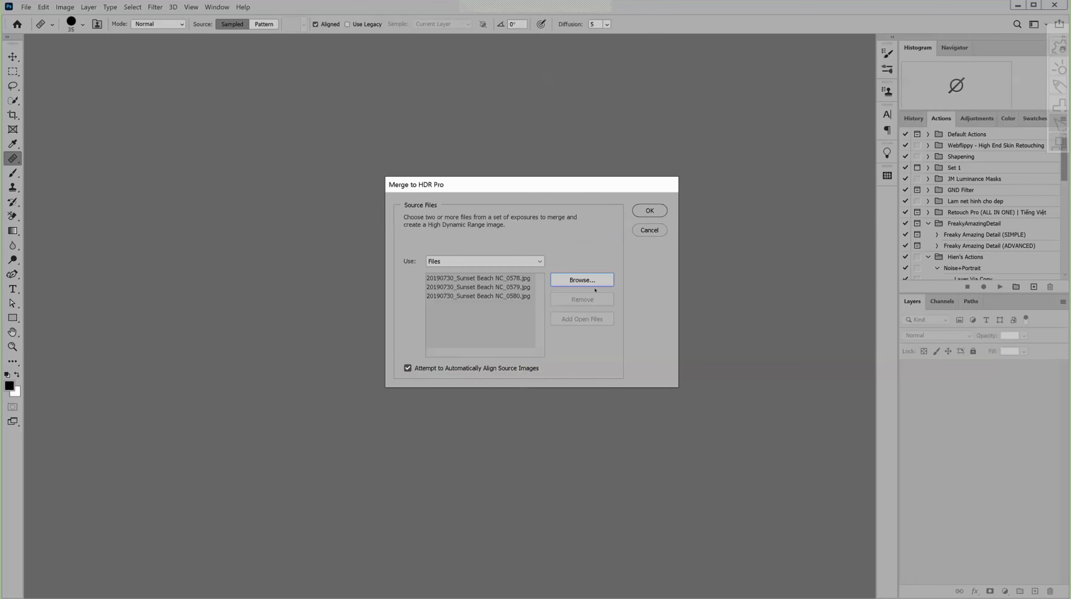
# - Merge the three exposures with automatic alignment on, using default HDR Pro settings
pyautogui.click(649, 210)
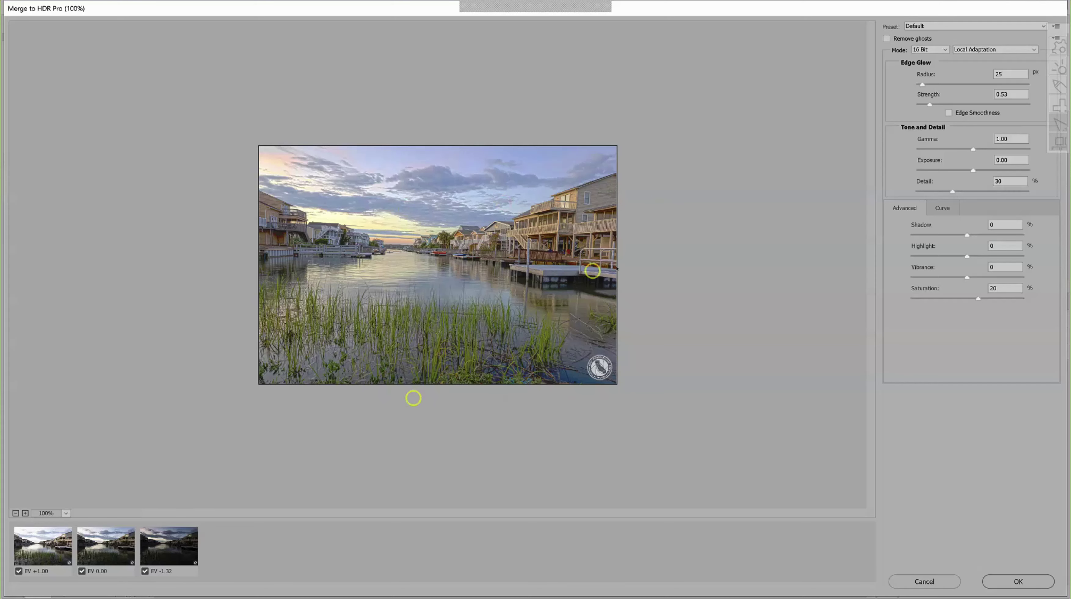
pyautogui.click(657, 271)
pyautogui.click(973, 129)
pyautogui.click(944, 33)
# - Add curve points at Input 75/Output 78 and Input 18/Output 16, then create the HDR document
pyautogui.click(940, 209)
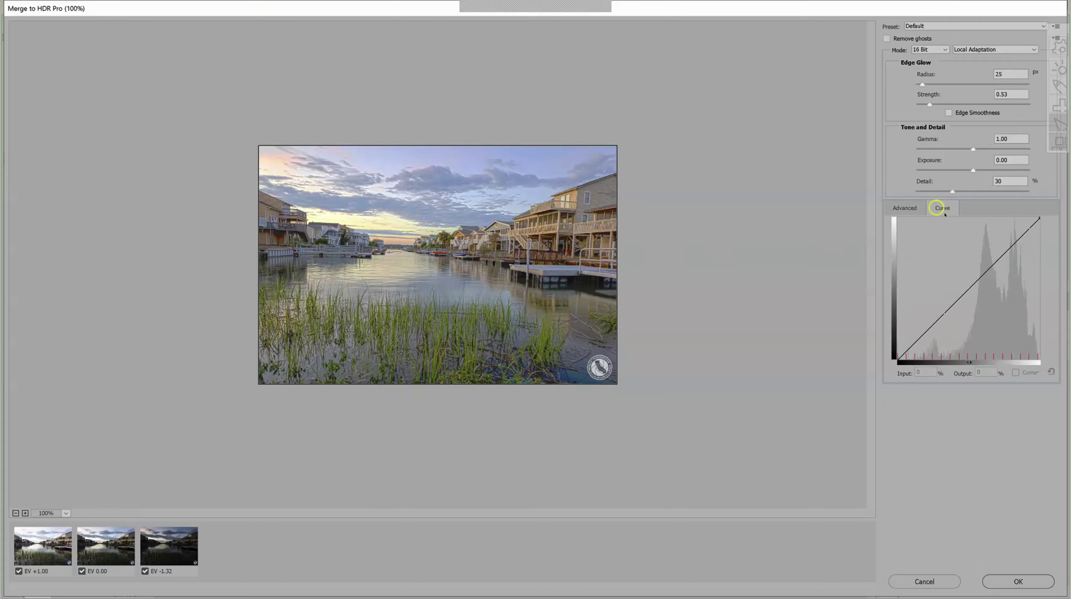
pyautogui.click(1004, 249)
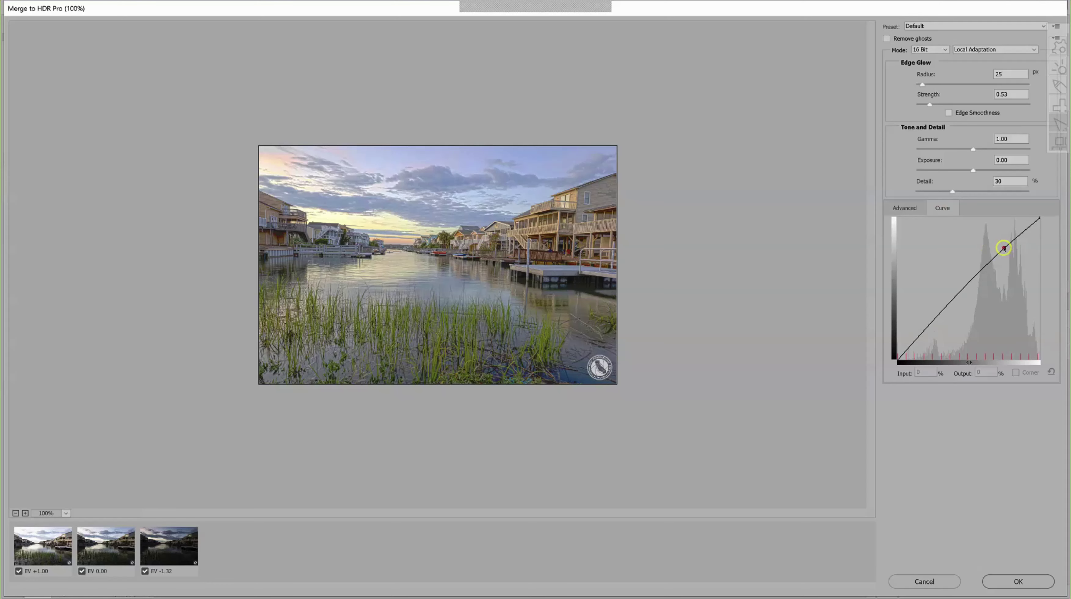
pyautogui.click(923, 336)
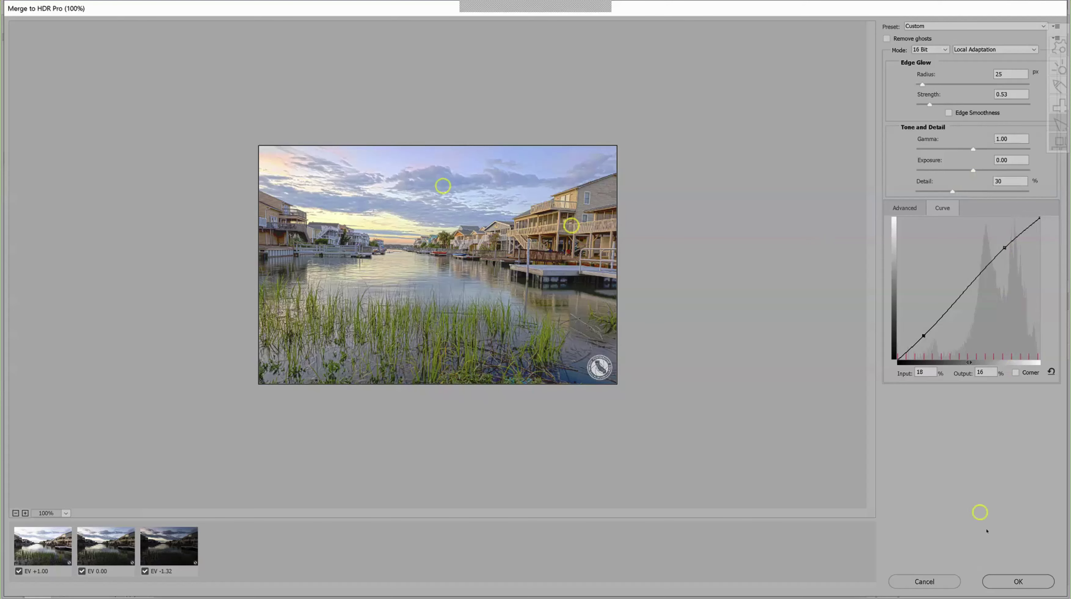
pyautogui.click(1003, 582)
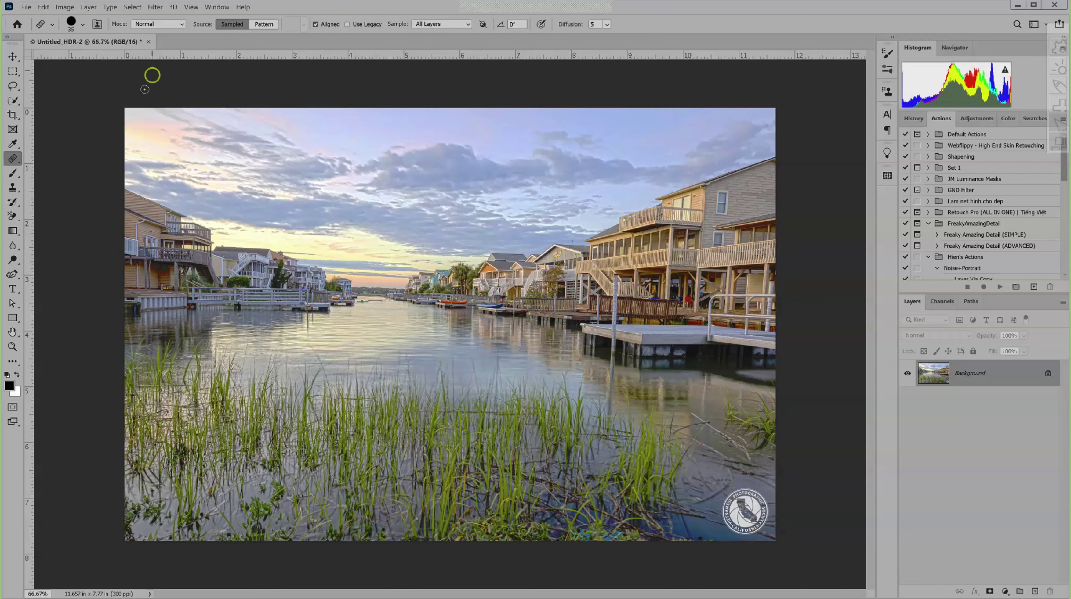
# - Close the Untitled_HDR-2 document, discarding it without saving
pyautogui.click(149, 42)
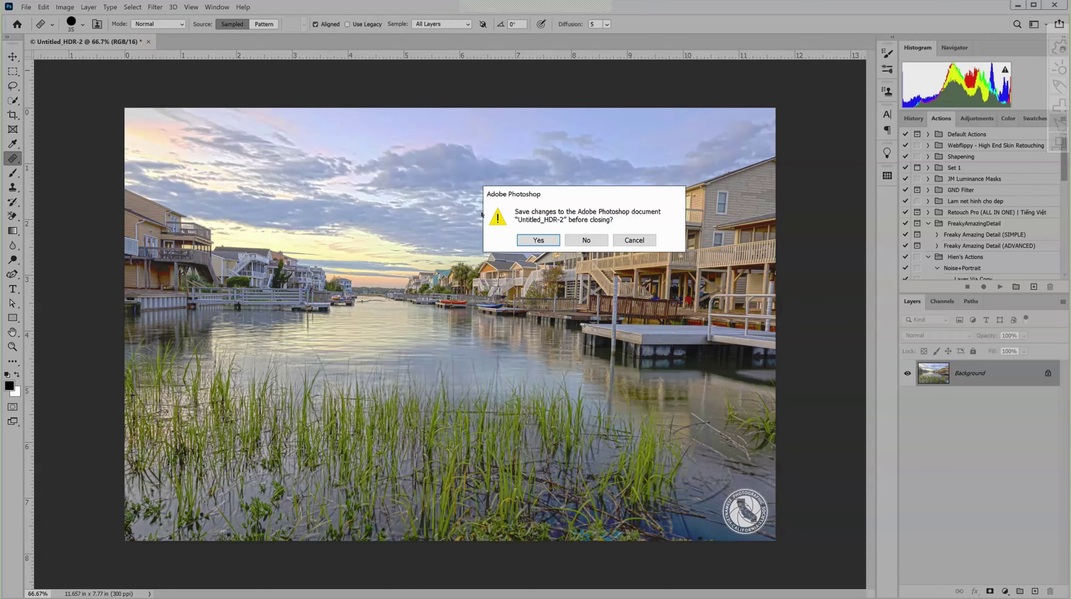
pyautogui.click(586, 241)
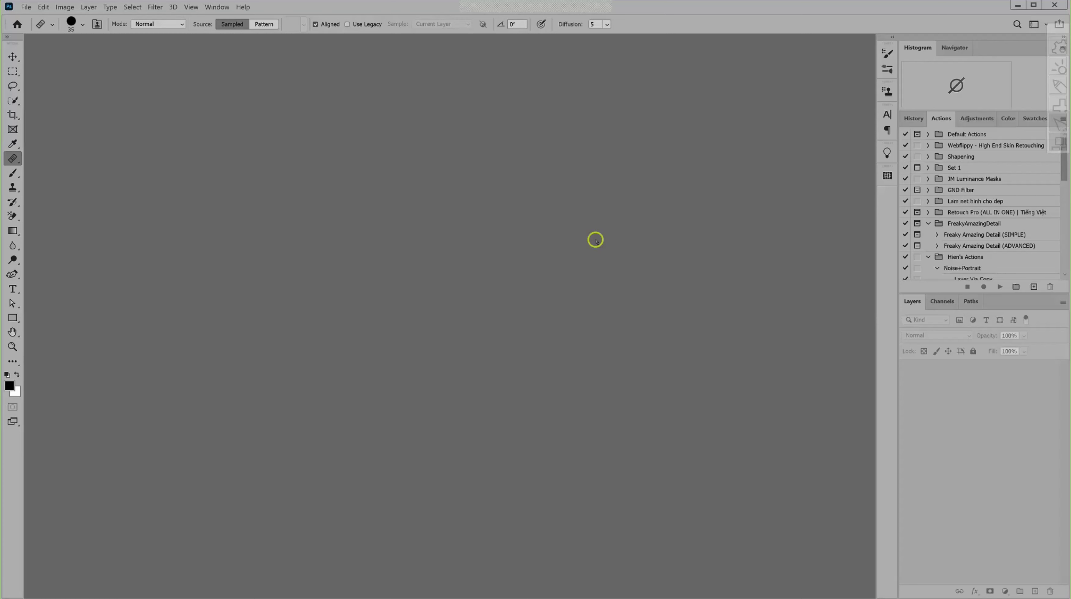
# - Launch Adobe Bridge with File > Browse in Bridge to view the Merging folder
pyautogui.click(376, 191)
pyautogui.click(283, 155)
pyautogui.click(59, 77)
pyautogui.click(27, 8)
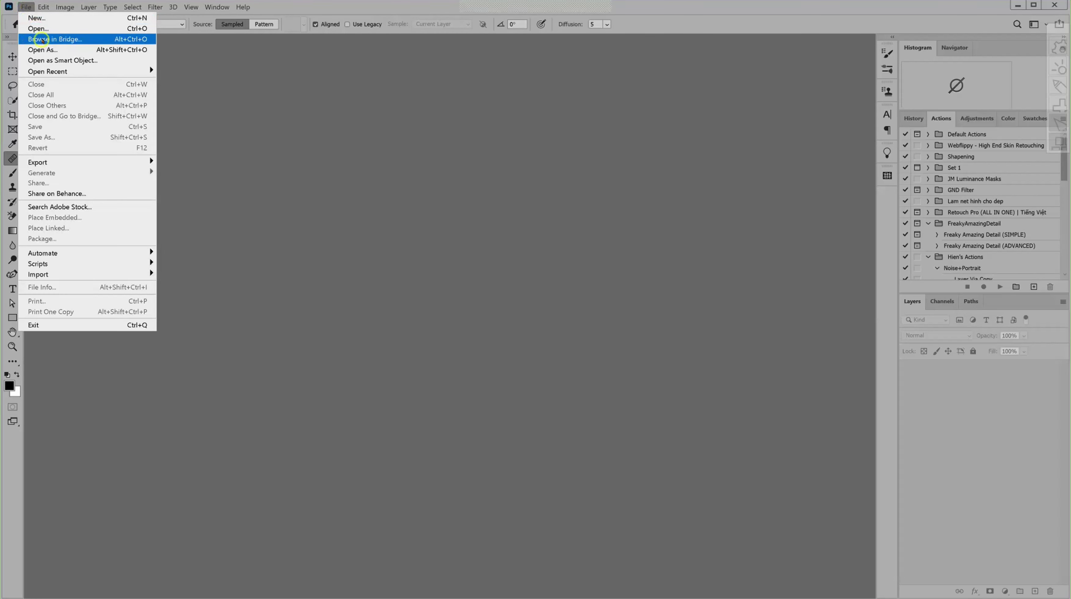
pyautogui.click(42, 39)
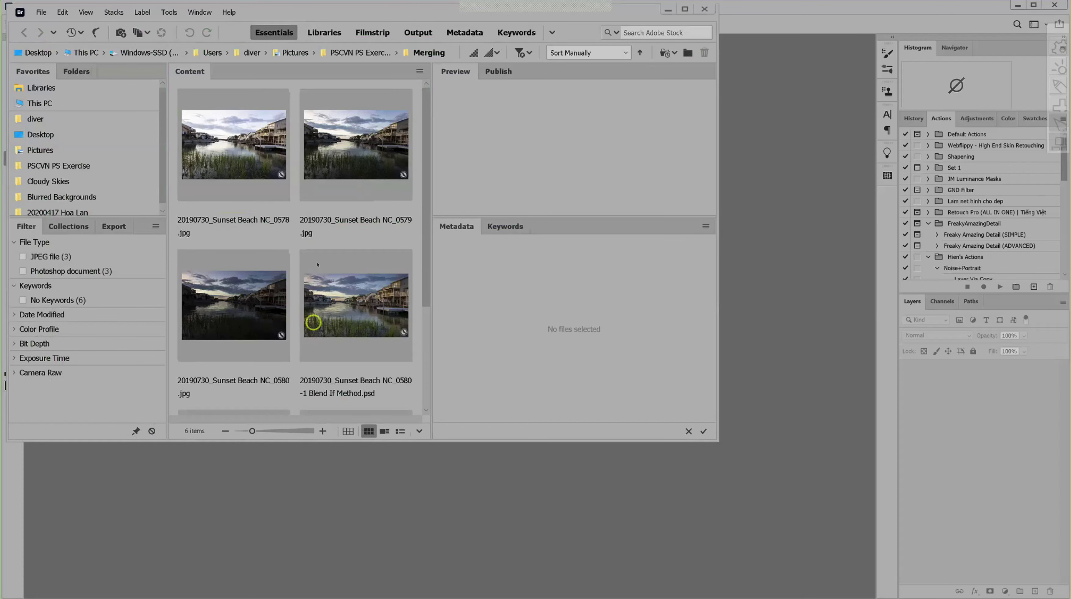
# - Maximize the Bridge window showing the Merging folder's six items
pyautogui.click(685, 9)
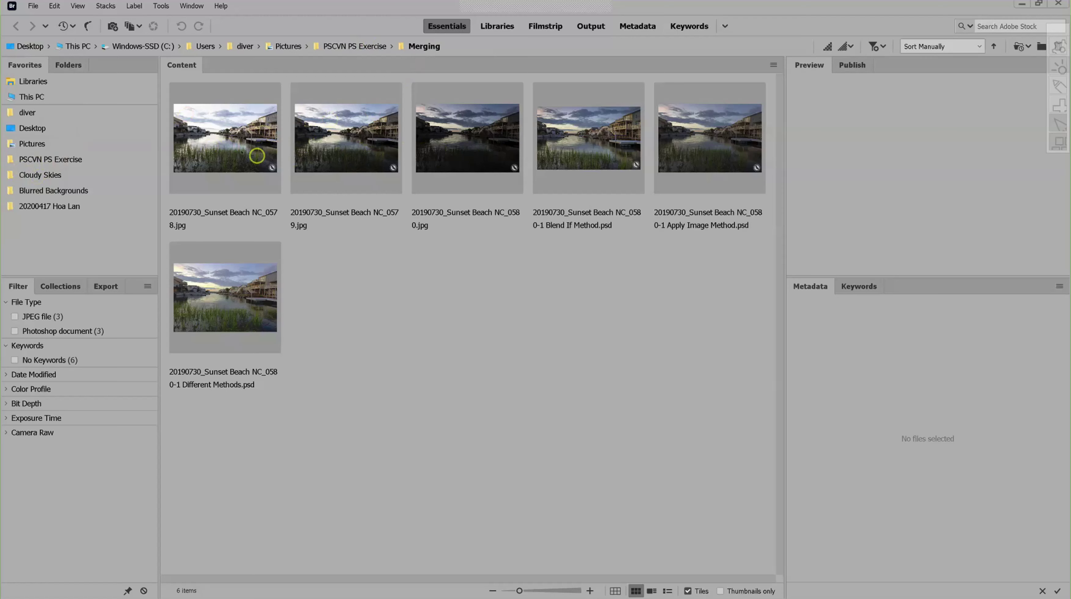
# - Select Sunset Beach exposures 0578 through 0580 in Bridge for loading into Photoshop layers
pyautogui.click(241, 152)
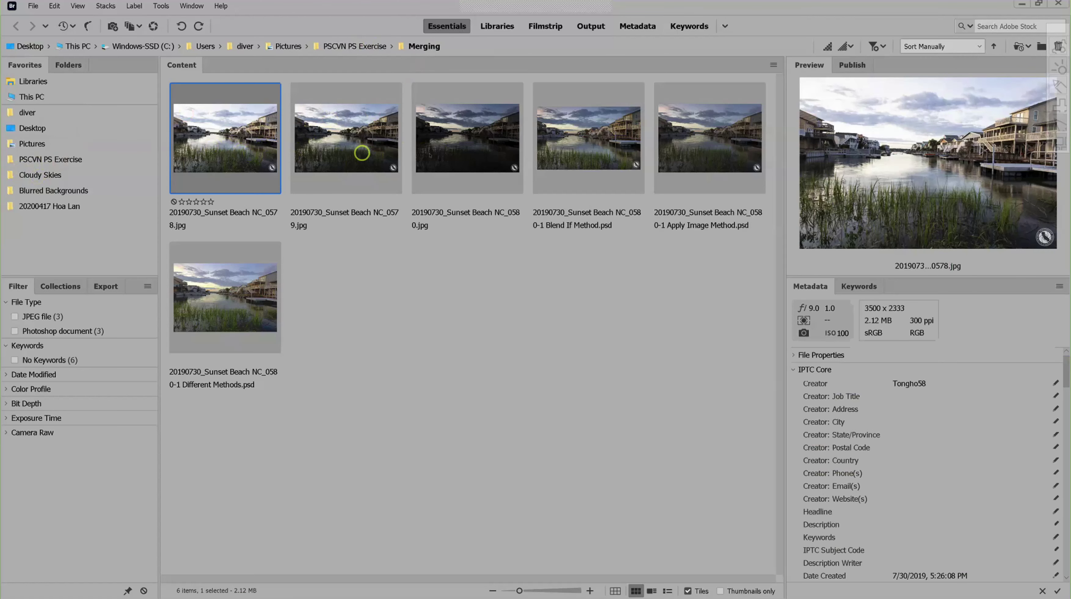
pyautogui.keyDown('shift'); pyautogui.click(461, 164); pyautogui.keyUp('shift')
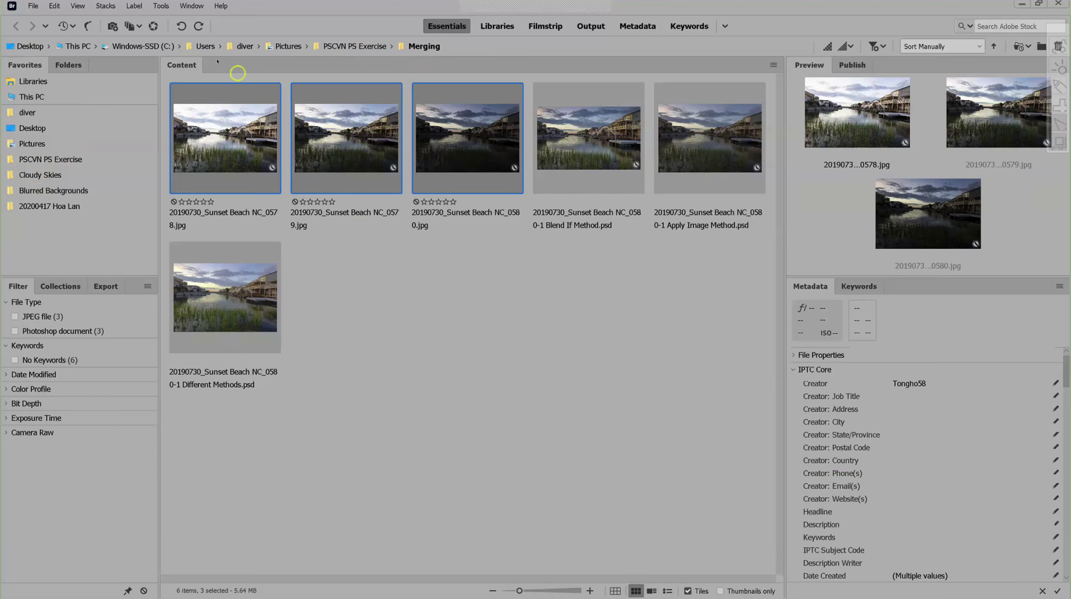
pyautogui.click(162, 7)
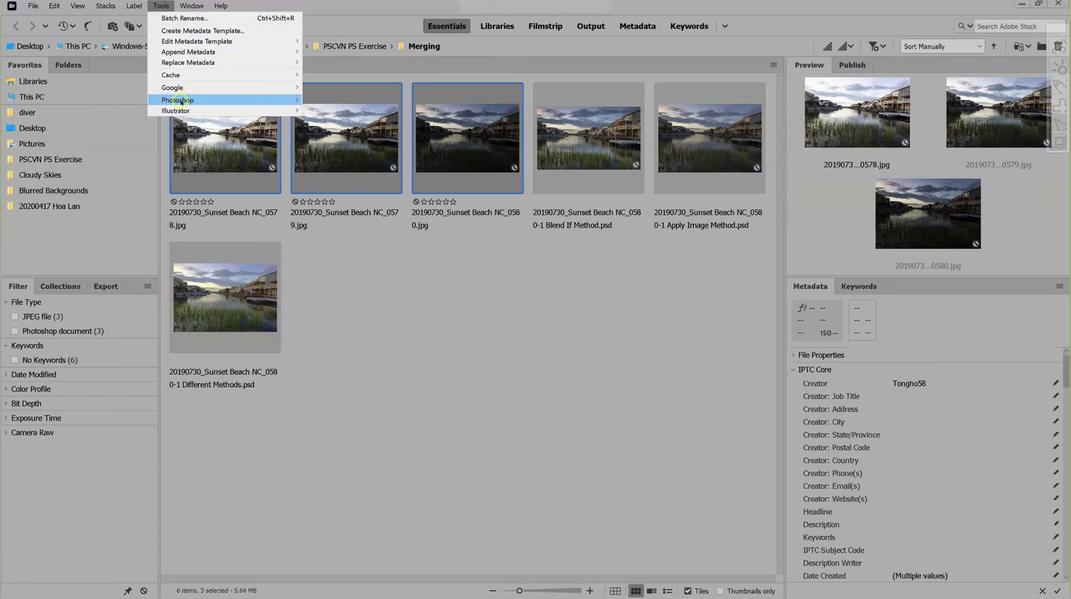
pyautogui.moveTo(192, 100)
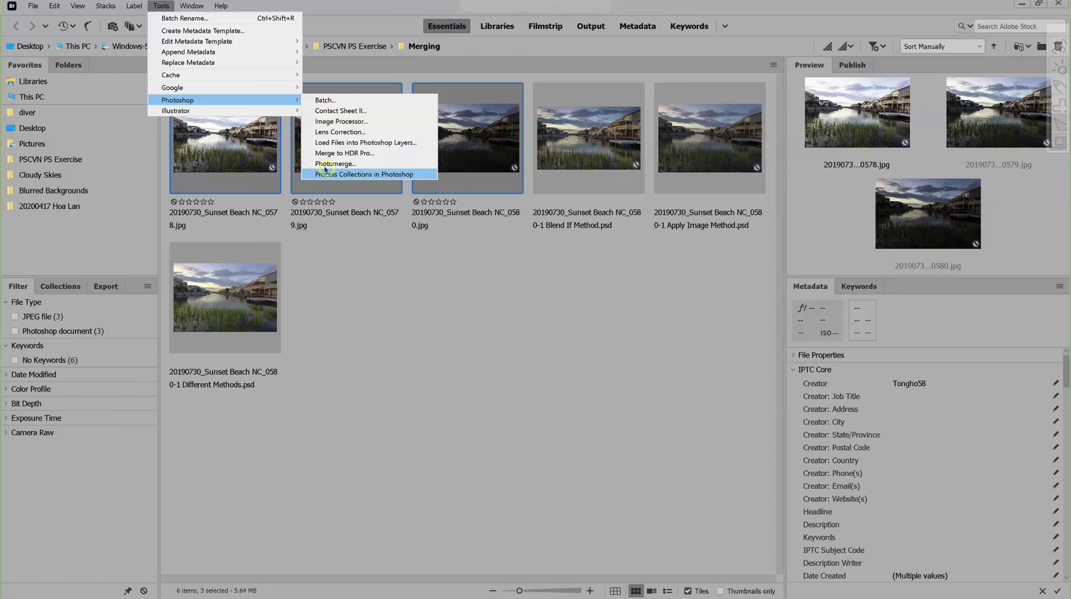
pyautogui.click(323, 248)
pyautogui.click(222, 159)
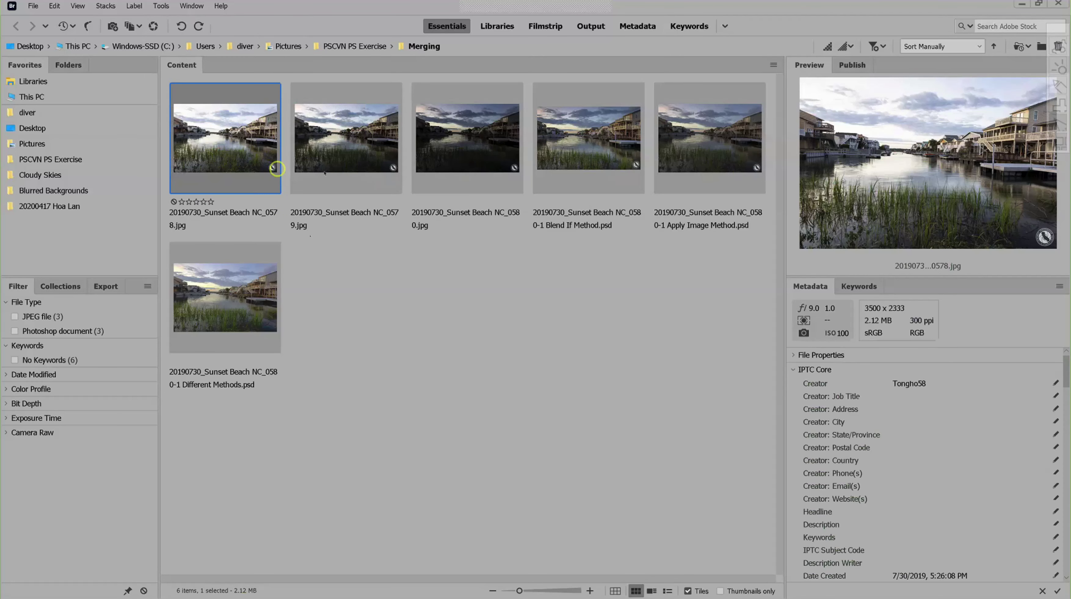
pyautogui.keyDown('shift'); pyautogui.click(488, 163); pyautogui.keyUp('shift')
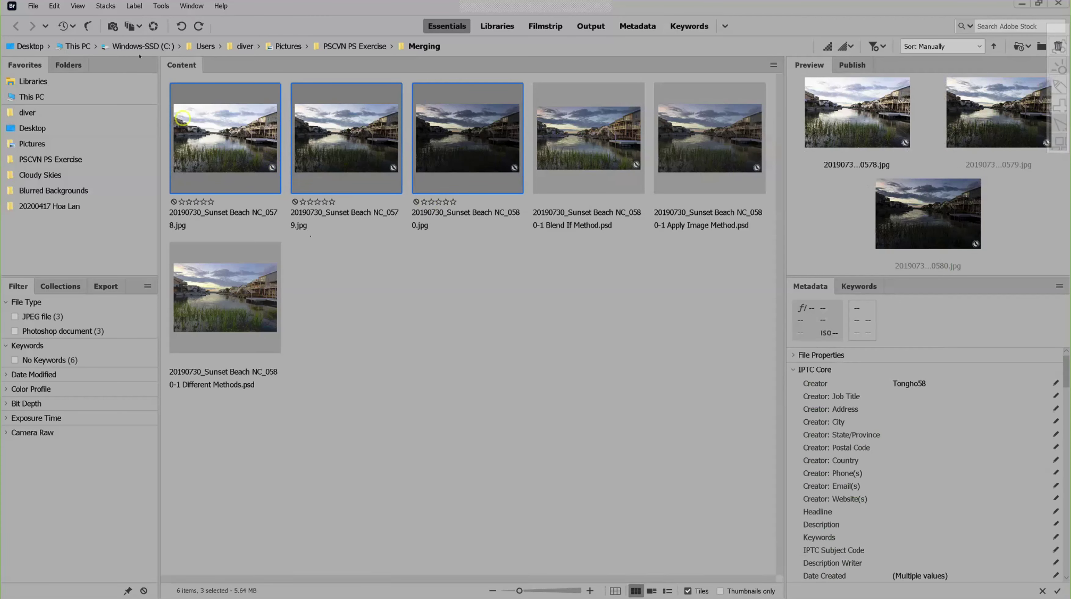
pyautogui.click(160, 5)
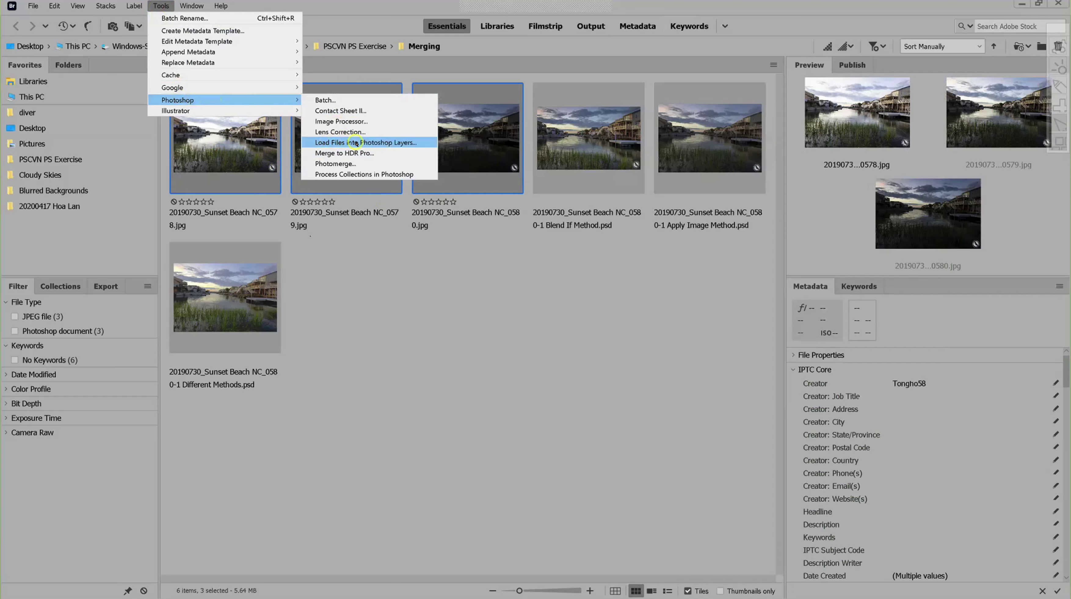
# - Load the three Sunset Beach exposures (0578–0580) from Bridge into a new Photoshop document as layers
pyautogui.click(355, 143)
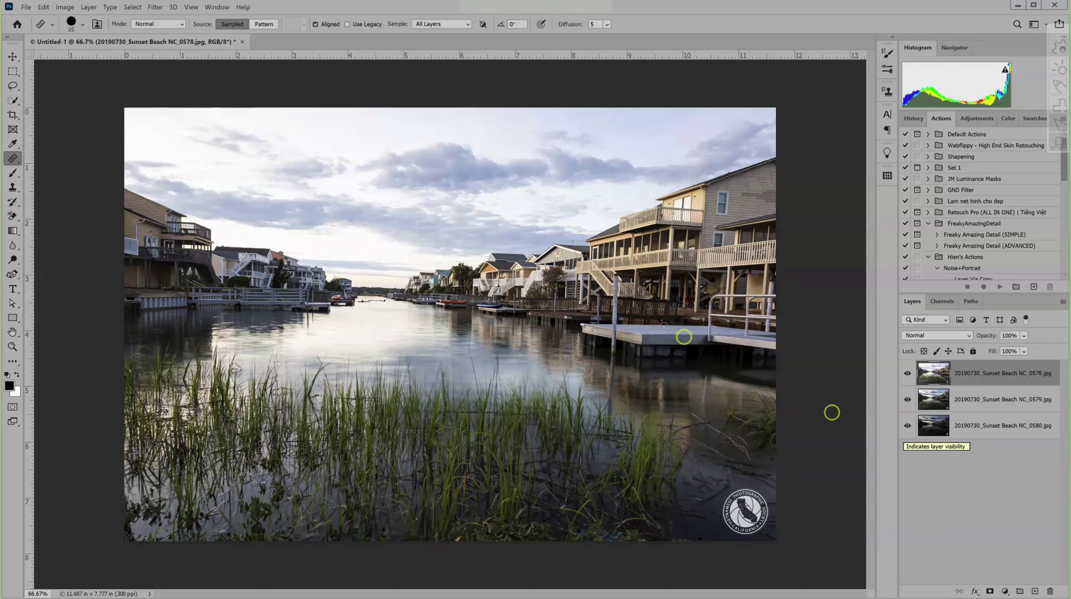
# - Zoom in on the houses and toggle layer 0578 to compare exposures, leaving it hidden
pyautogui.hotkey('ctrl', '+')
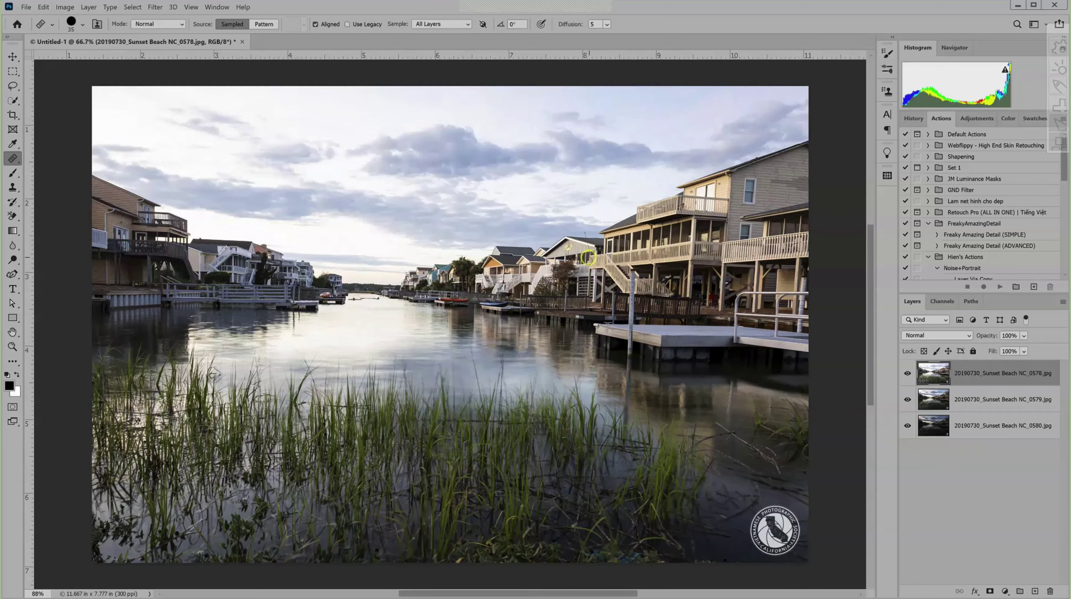
pyautogui.scroll(2, 588, 257)
pyautogui.scroll(2, 562, 256)
pyautogui.scroll(2, 524, 253)
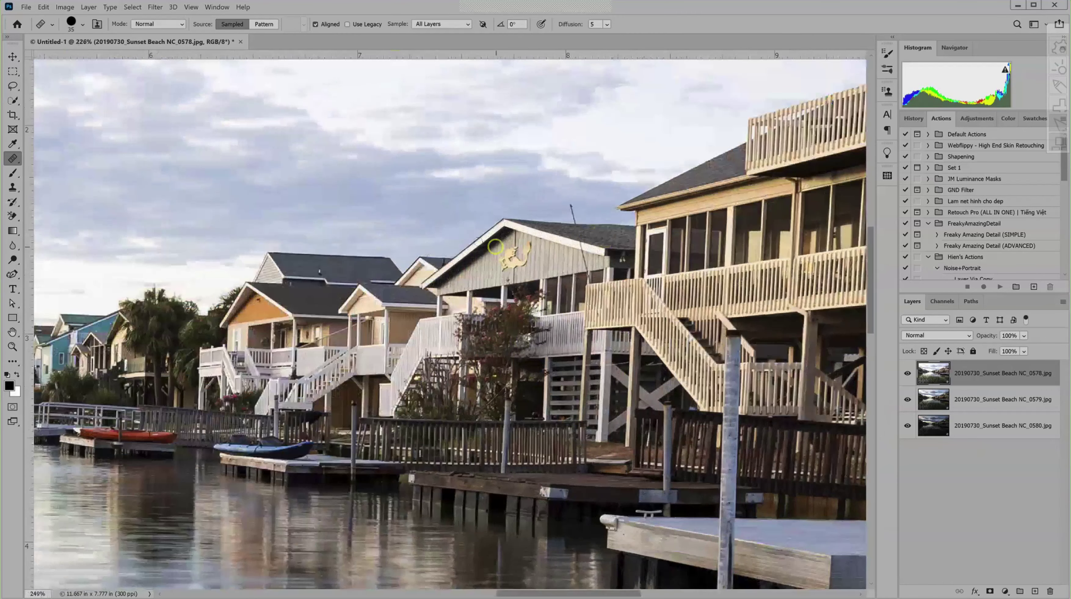
pyautogui.scroll(2, 486, 250)
pyautogui.scroll(2, 486, 250)
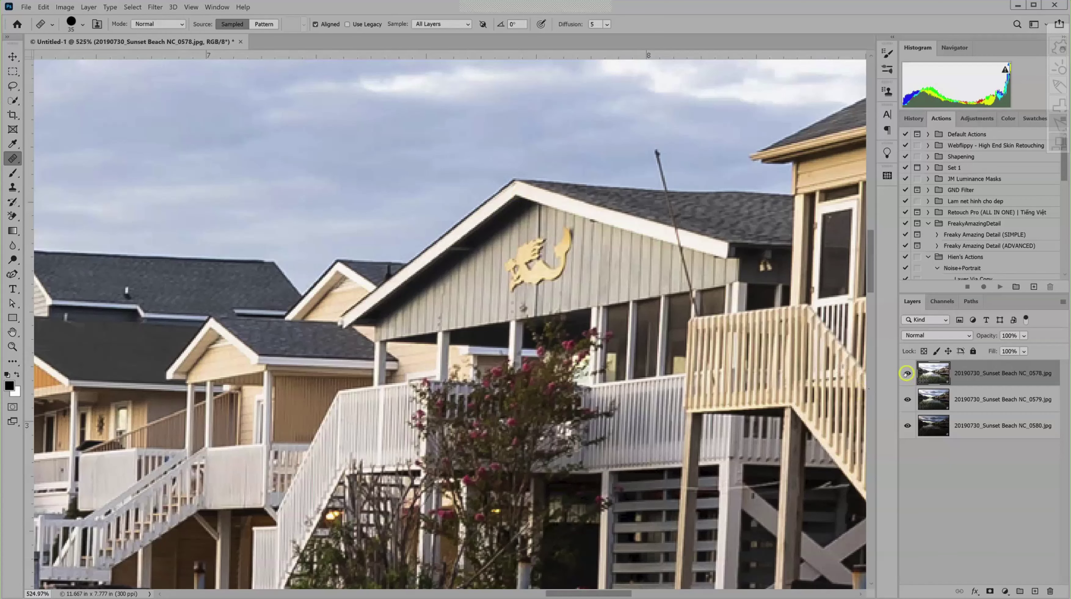
pyautogui.click(906, 374)
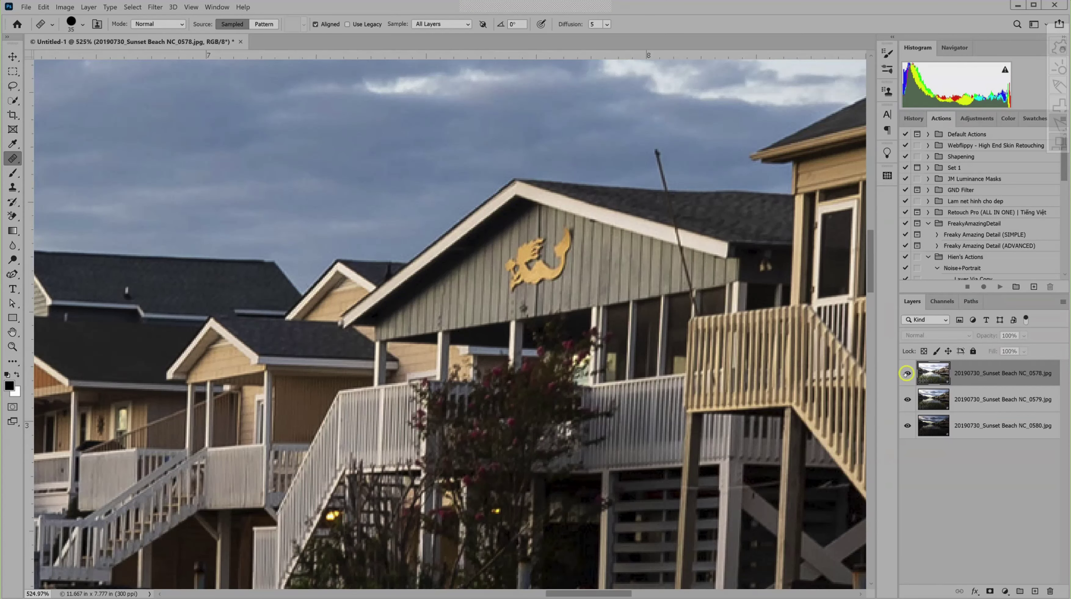
pyautogui.click(906, 374)
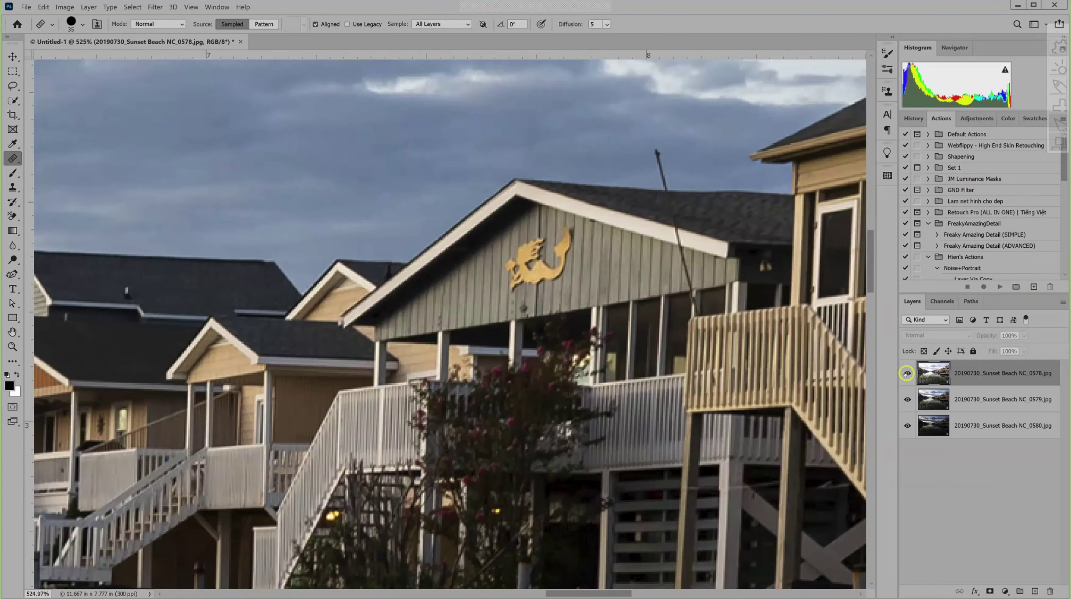
pyautogui.click(907, 373)
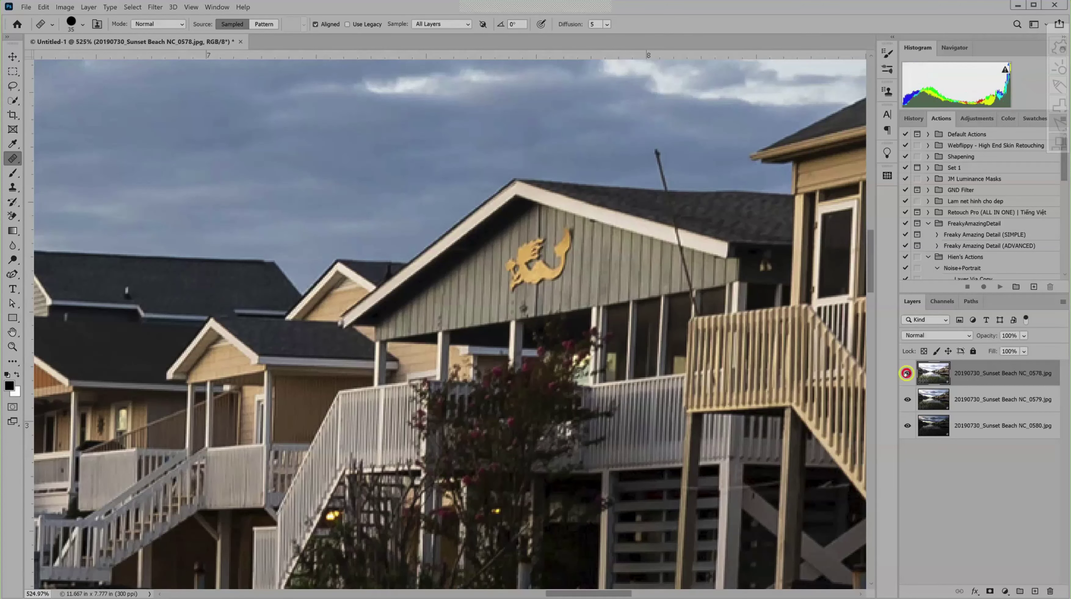
pyautogui.click(907, 373)
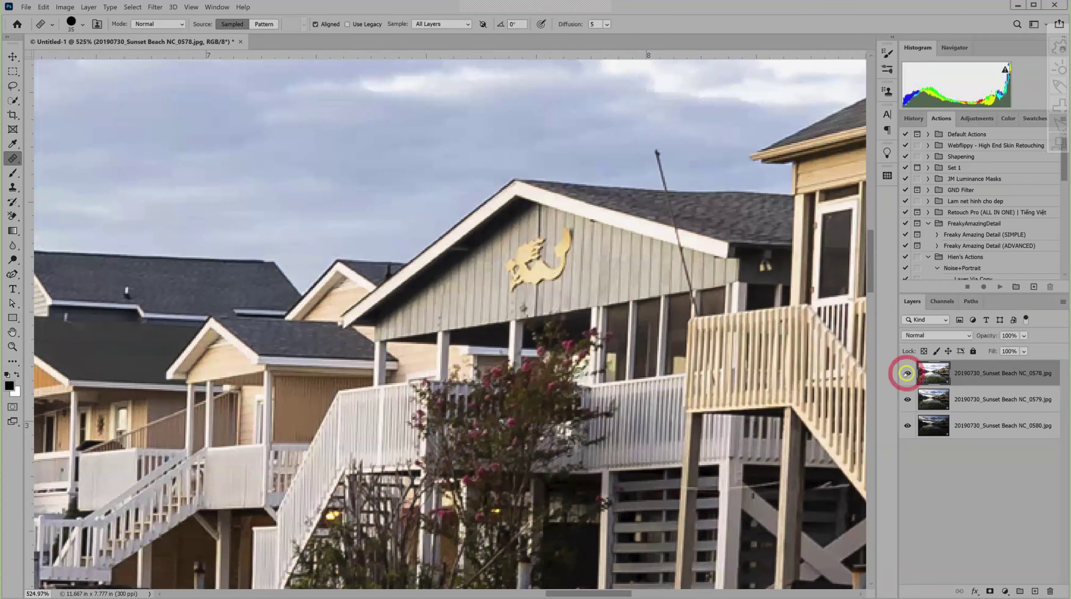
pyautogui.click(906, 373)
pyautogui.click(906, 373)
pyautogui.click(907, 374)
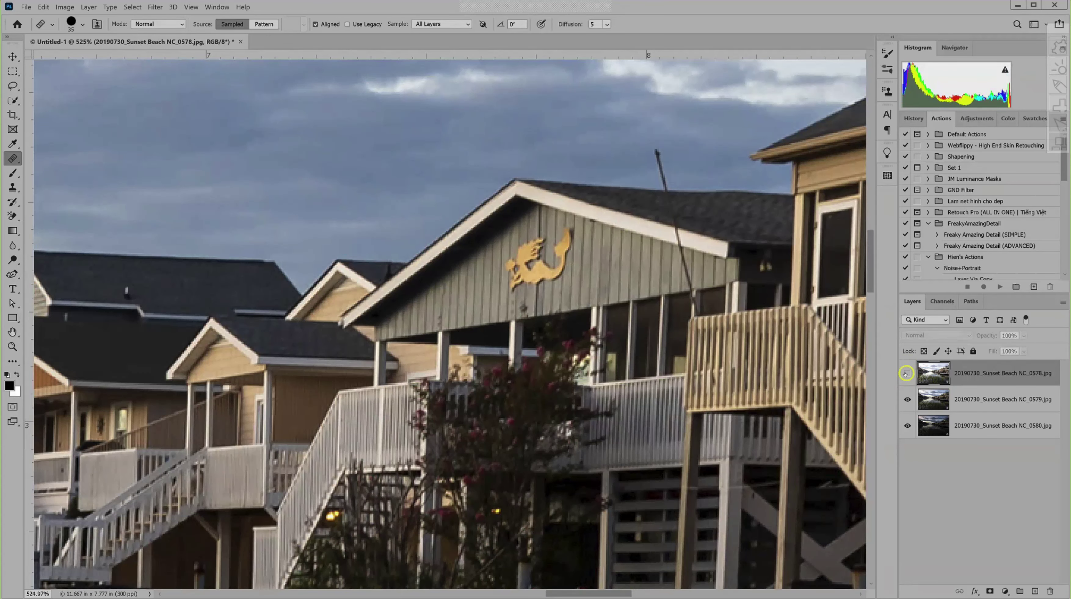
# - Toggle layer 0579 against the darkest exposure, then show 0579 and 0578 again
pyautogui.click(907, 400)
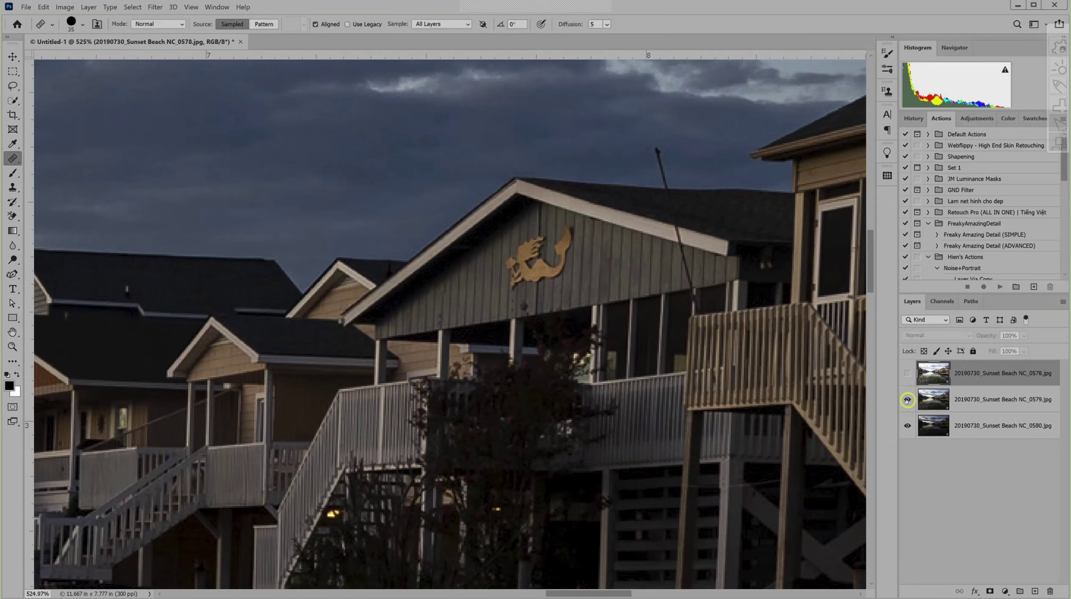
pyautogui.click(907, 400)
pyautogui.click(907, 400)
pyautogui.click(906, 401)
pyautogui.click(907, 401)
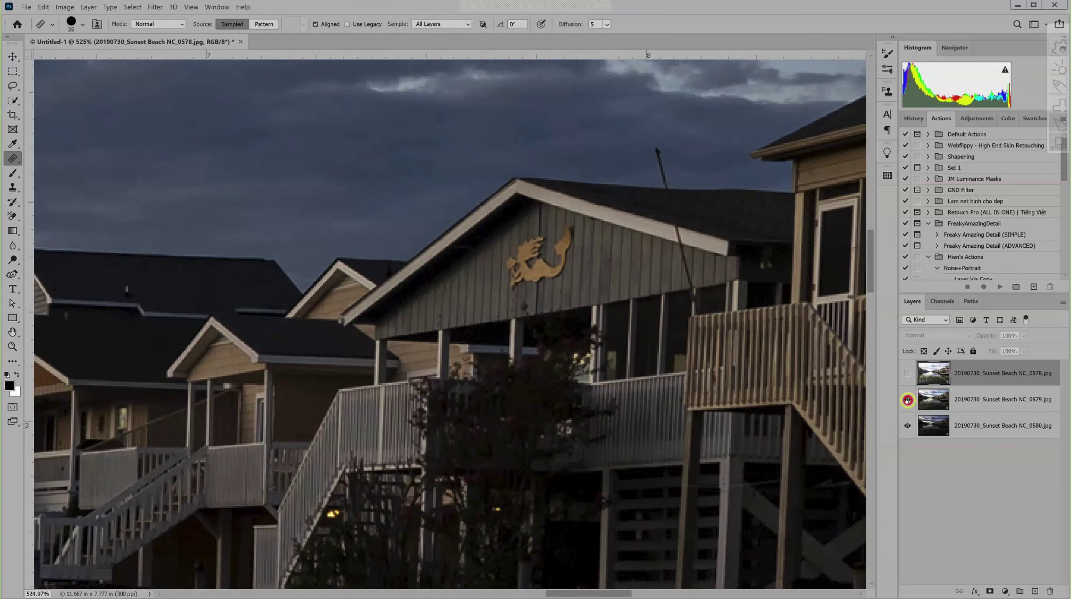
pyautogui.click(907, 401)
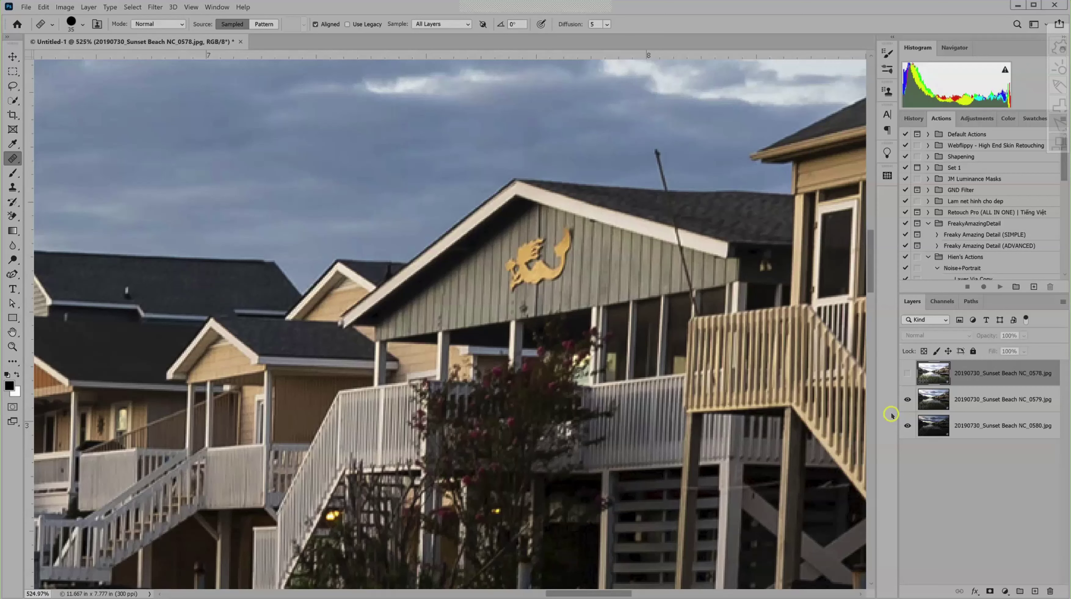
pyautogui.click(907, 373)
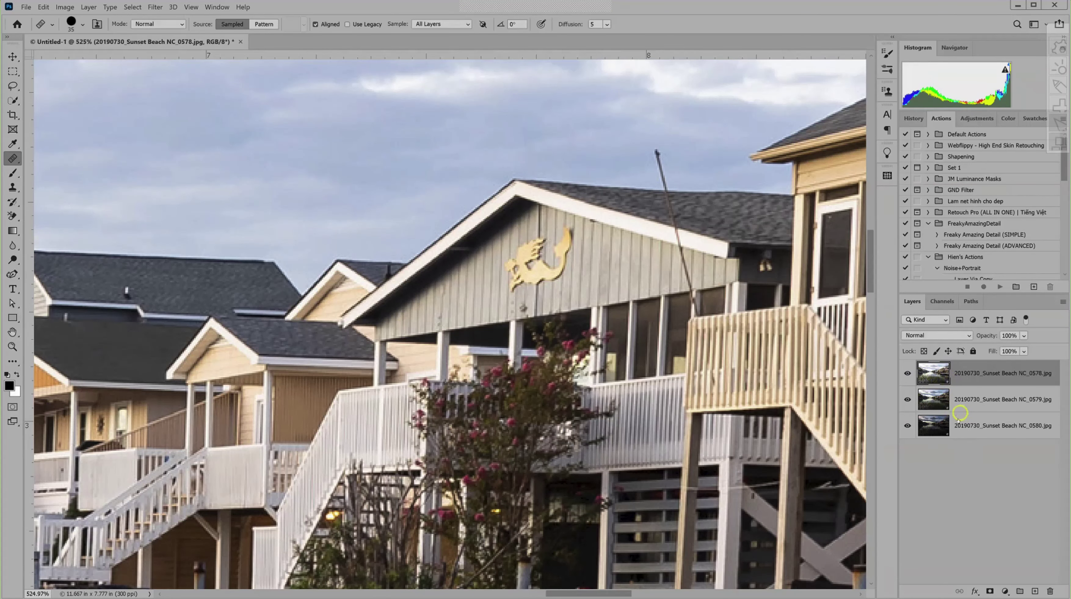
# - Select all three exposure layers and auto-align them with Auto projection
pyautogui.press('shift')
pyautogui.keyDown('shift'); pyautogui.click(974, 431); pyautogui.keyUp('shift')
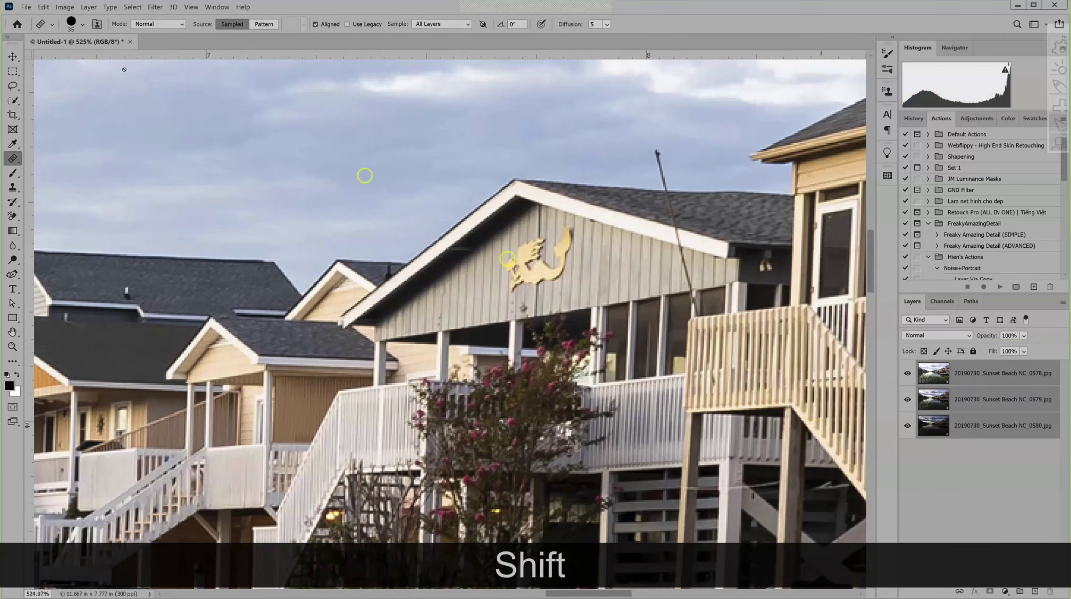
pyautogui.click(43, 7)
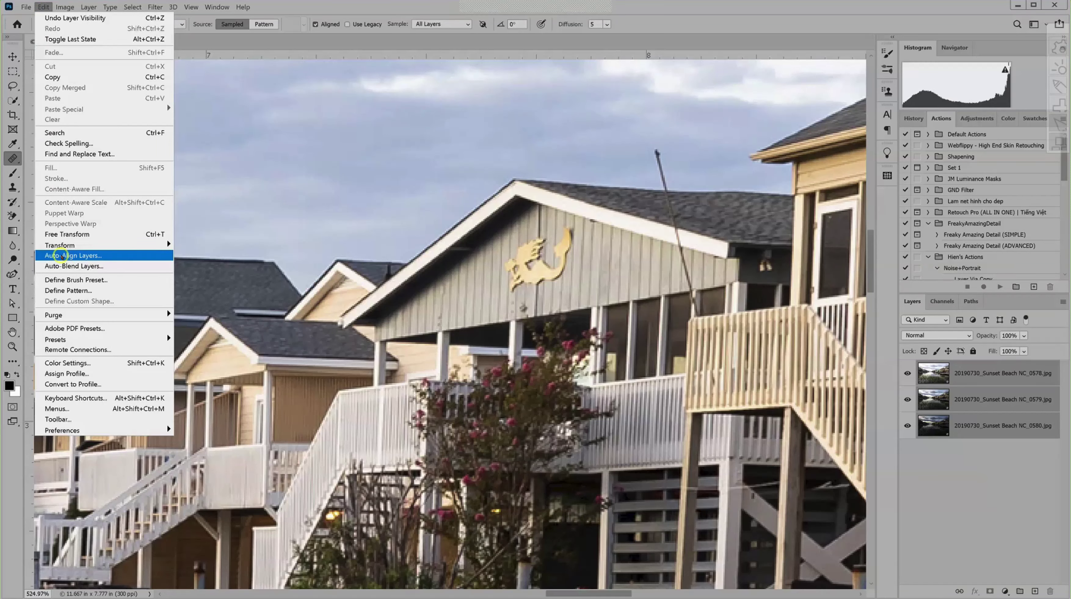
pyautogui.click(61, 255)
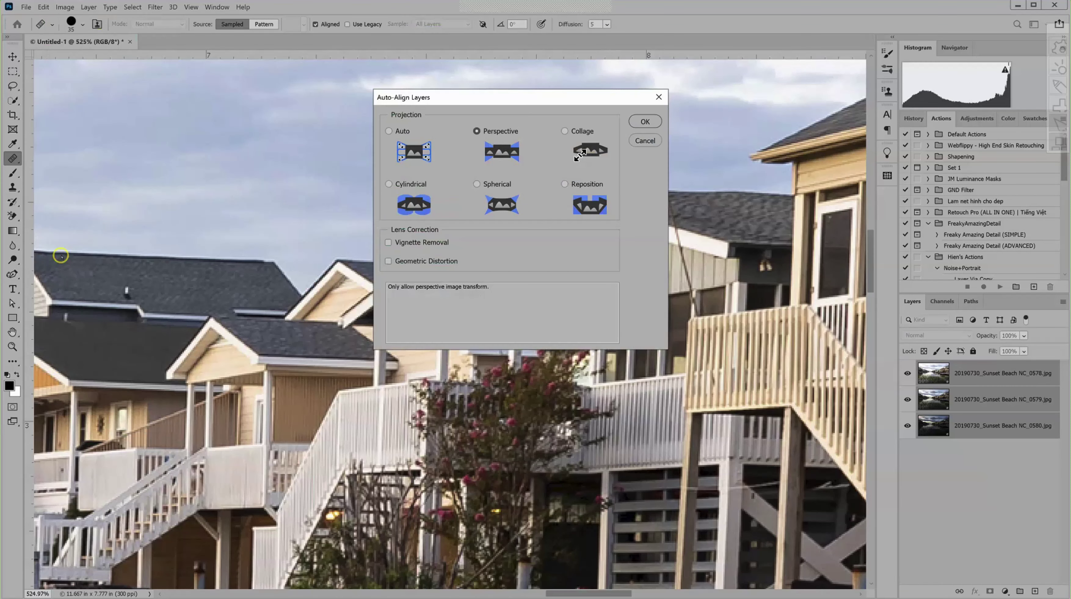
pyautogui.click(390, 132)
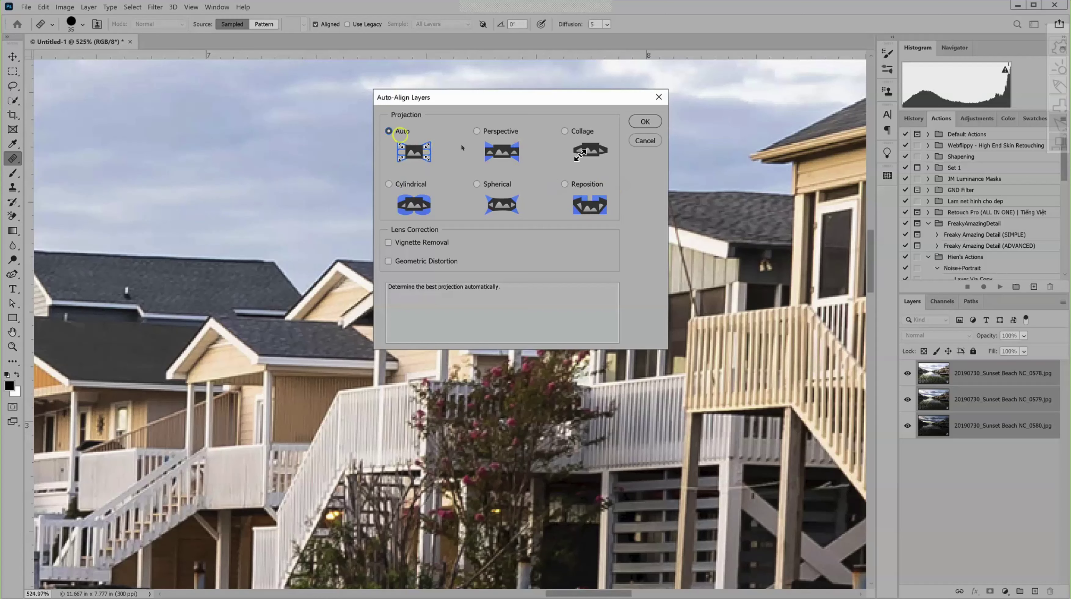
pyautogui.click(637, 124)
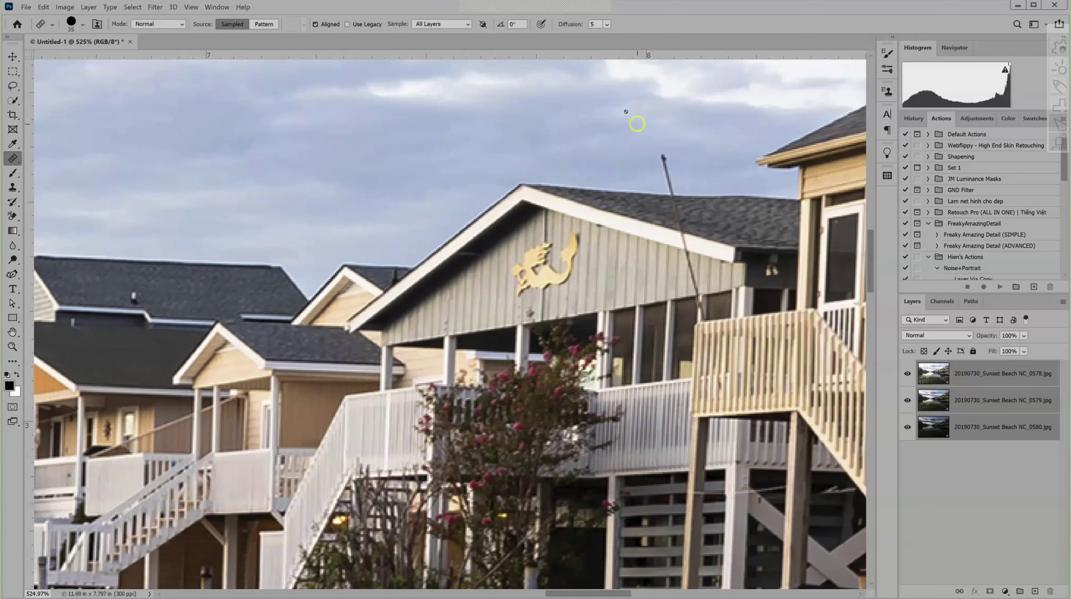
# - Auto-blend the layers as Stack Images with Seamless Tones and Colors, dismissing the warning
pyautogui.click(44, 8)
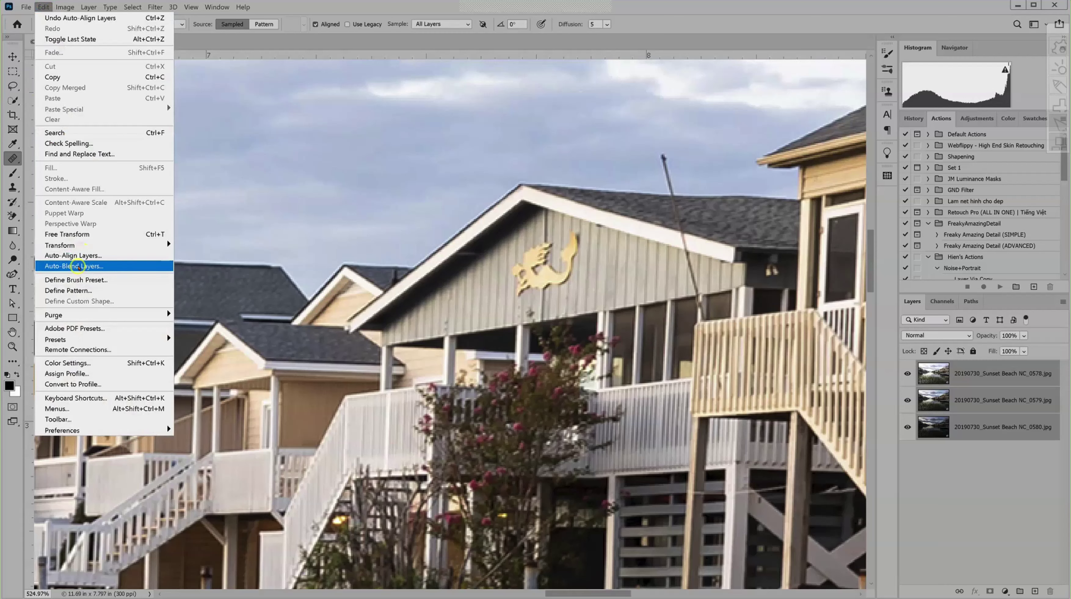
pyautogui.click(78, 267)
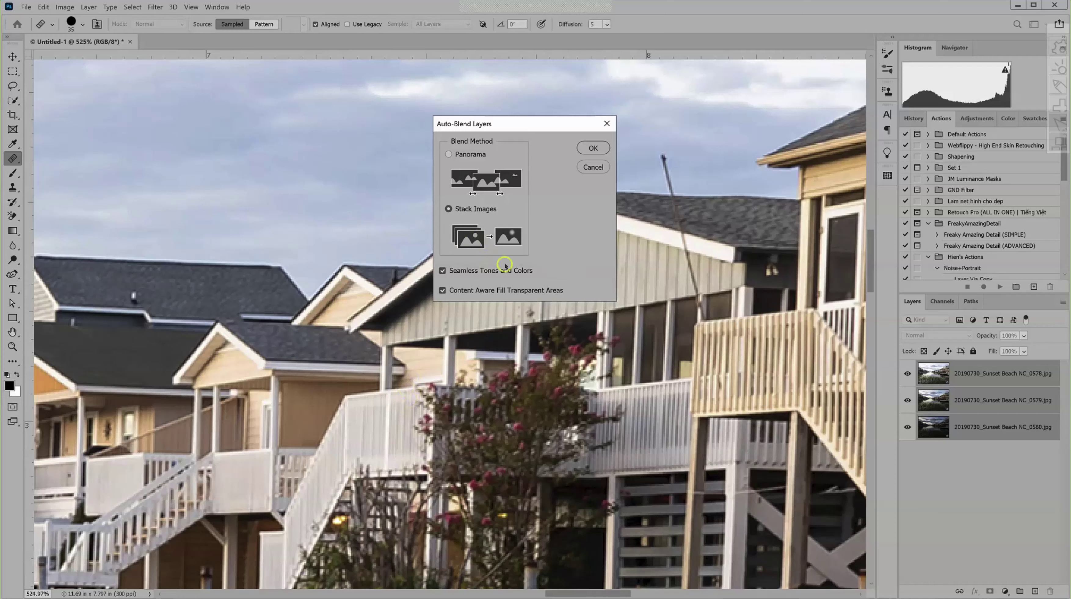
pyautogui.click(589, 148)
pyautogui.click(589, 146)
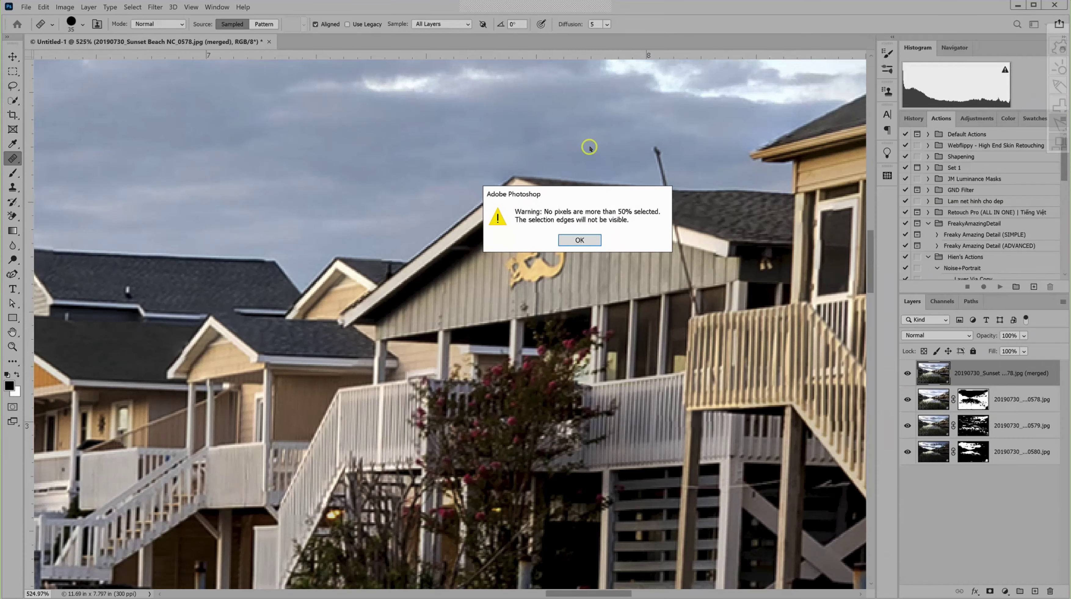
pyautogui.click(578, 240)
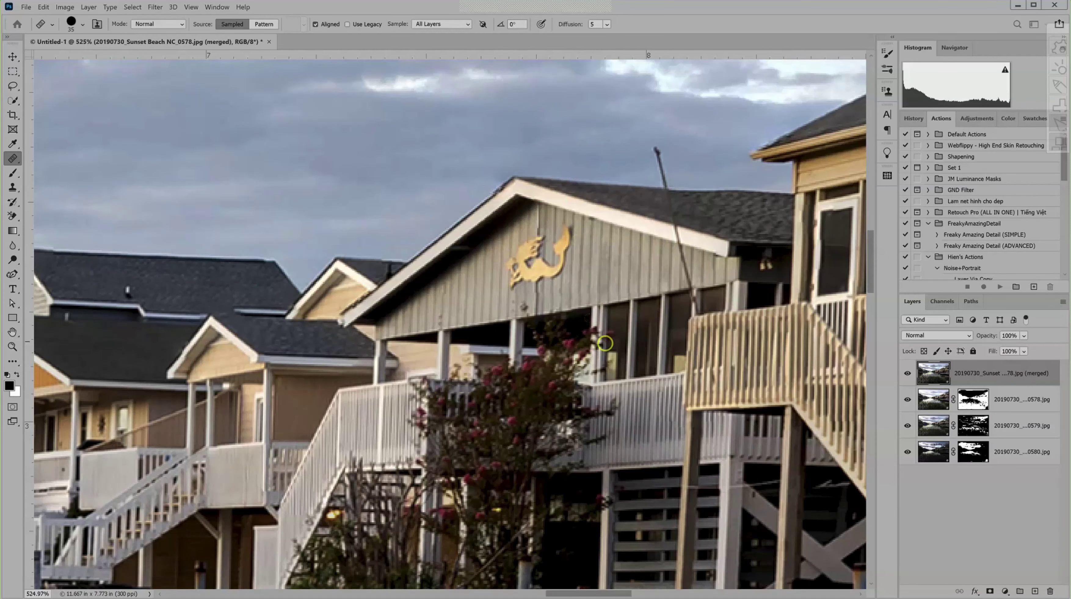
# - Zoom out and operate the window controls until the save-before-closing prompt appears
pyautogui.scroll(-5, 604, 343)
pyautogui.scroll(-3, 605, 341)
pyautogui.scroll(-2, 606, 338)
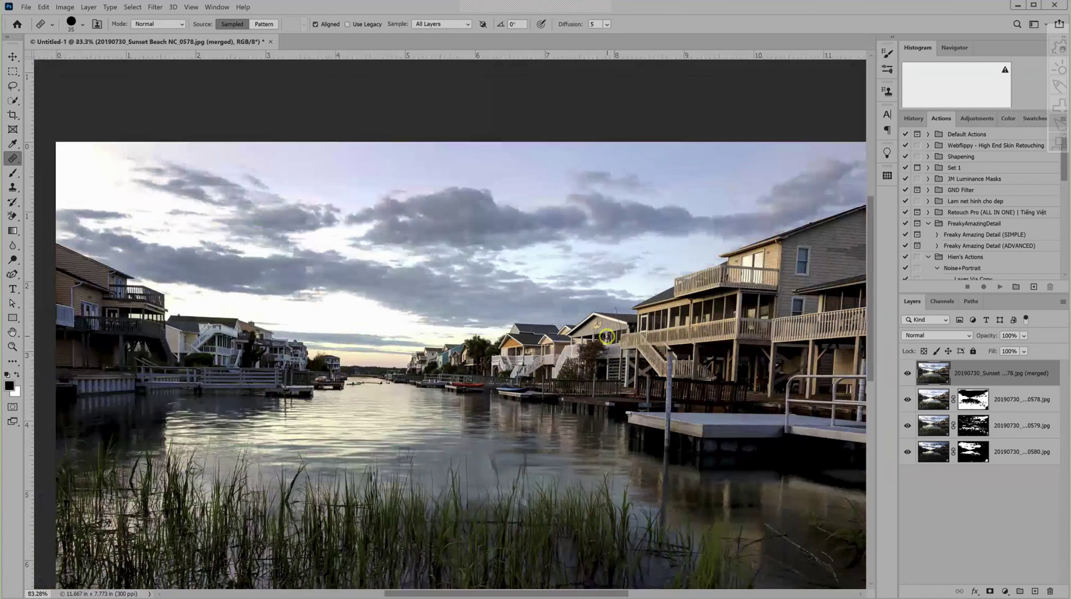
pyautogui.scroll(-1, 607, 337)
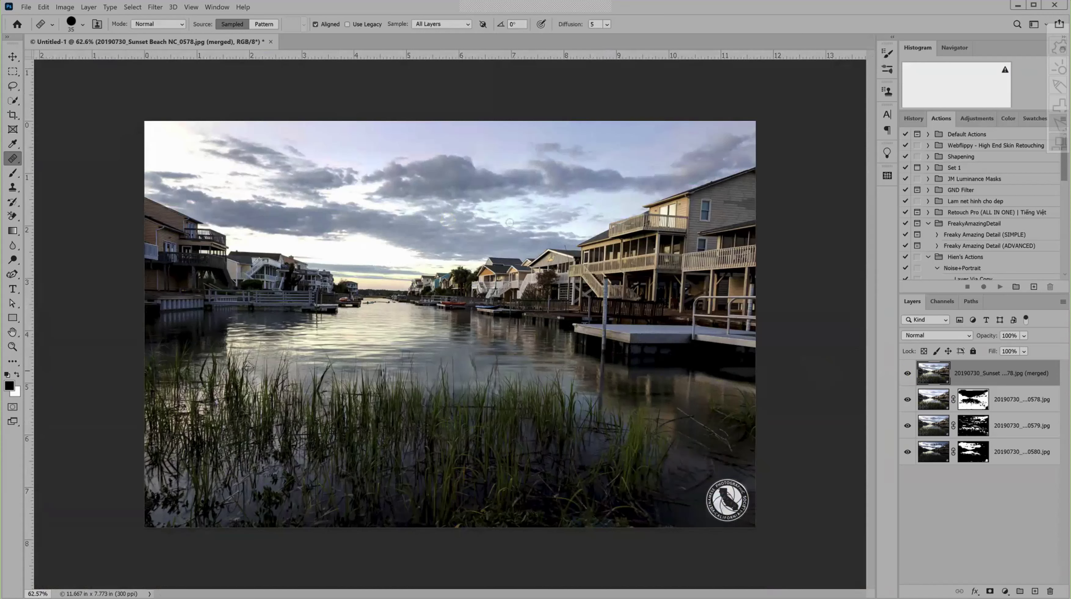
pyautogui.keyDown('alt'); pyautogui.click(399, 303); pyautogui.keyUp('alt')
pyautogui.click(368, 239)
pyautogui.click(337, 251)
pyautogui.click(349, 255)
pyautogui.click(435, 342)
pyautogui.moveTo(447, 364); pyautogui.dragTo(441, 400)
# - Close the blended document without saving and browse the Merging folder in Bridge
pyautogui.click(272, 42)
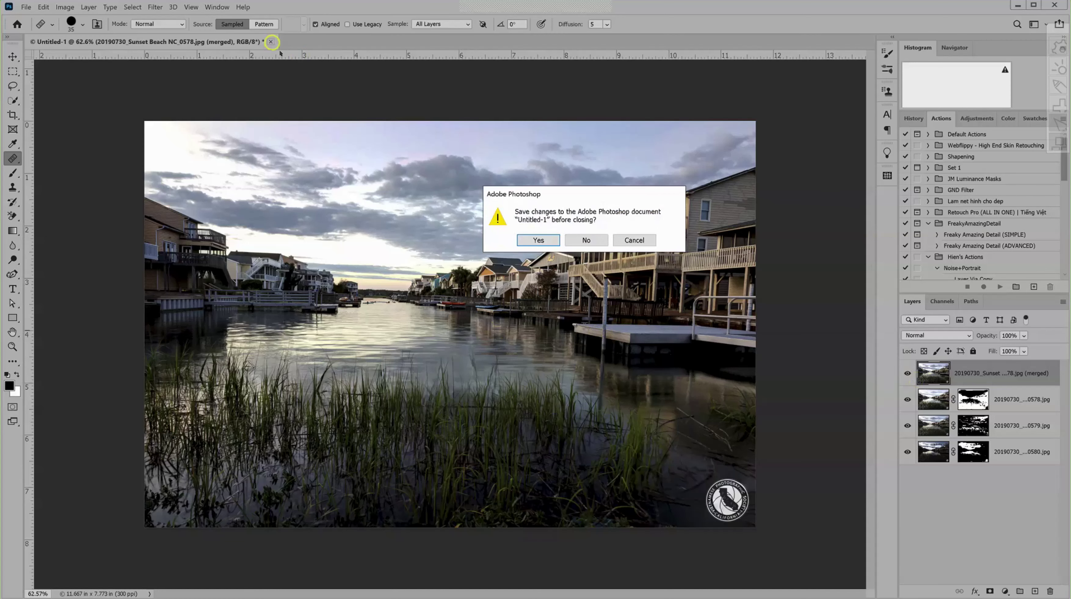
pyautogui.click(596, 242)
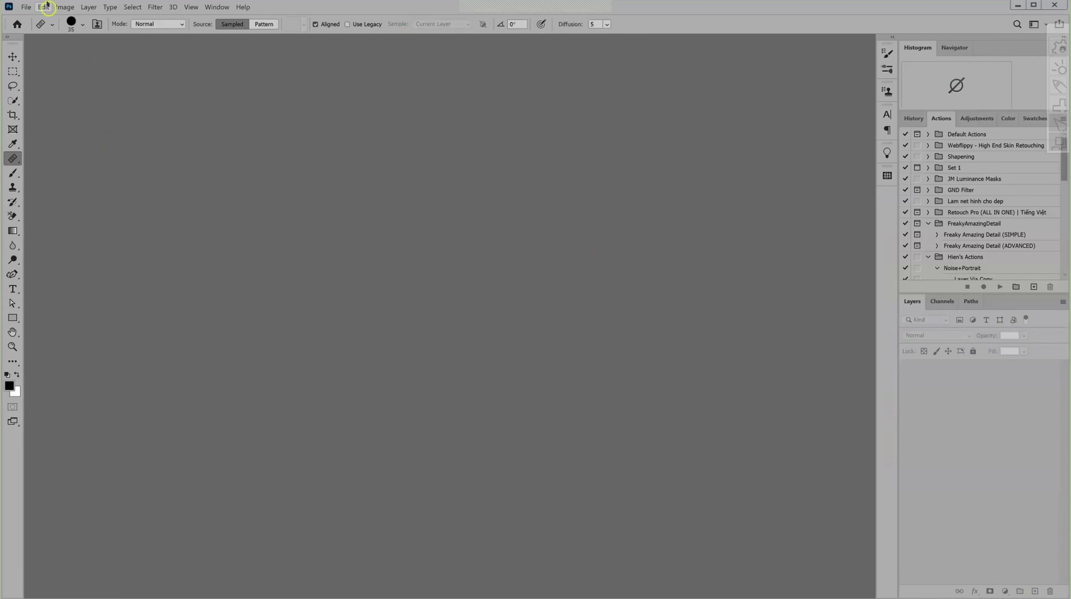
pyautogui.click(24, 7)
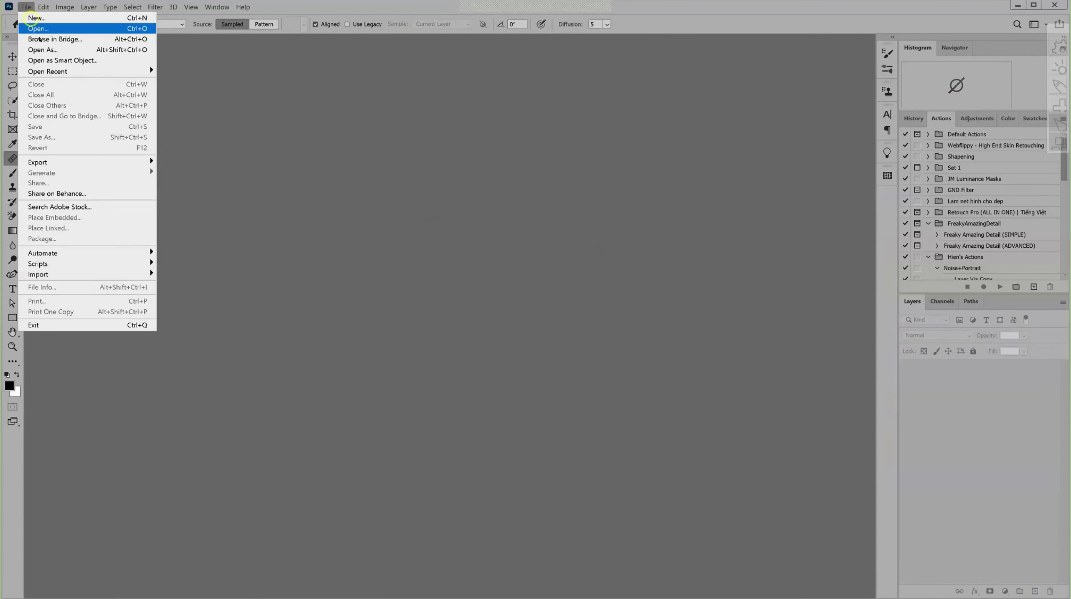
pyautogui.click(41, 39)
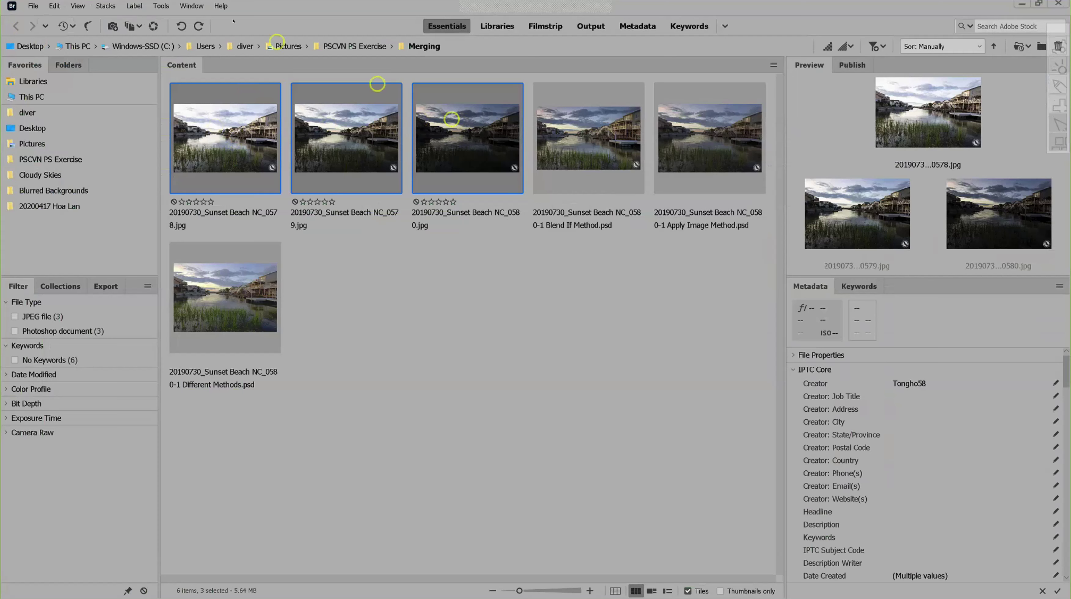
# - Load the three selected Sunset Beach JPEGs into a new Photoshop document as layers
pyautogui.click(161, 5)
pyautogui.moveTo(177, 100)
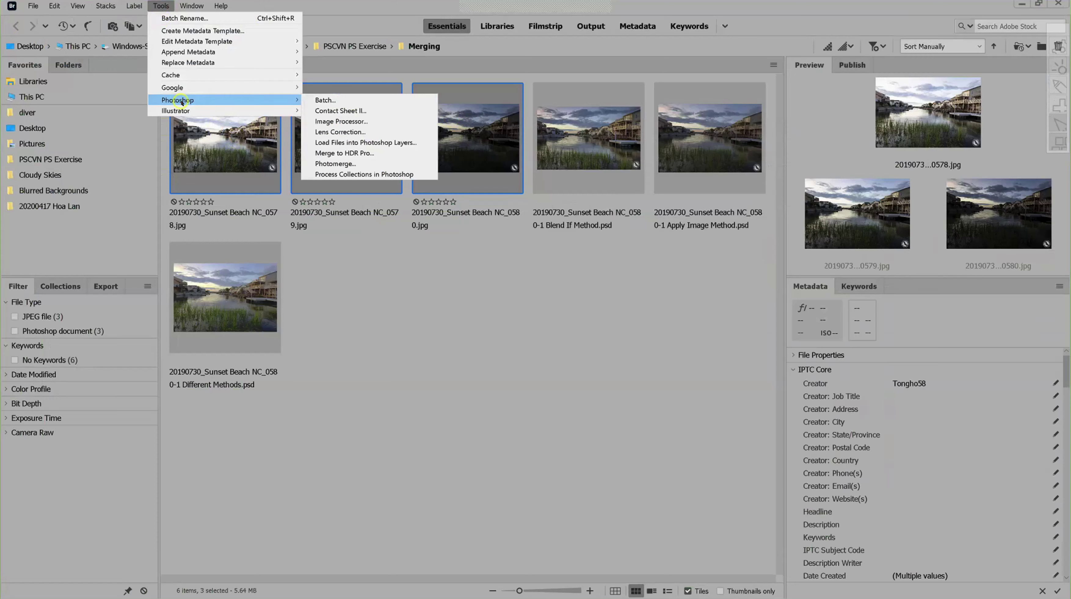
pyautogui.click(338, 144)
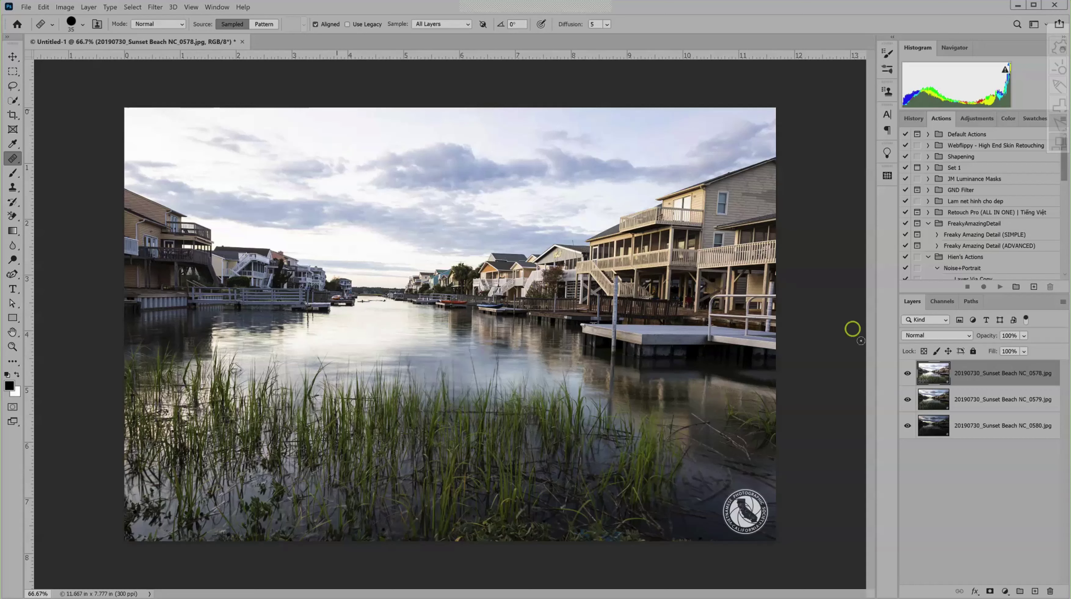
pyautogui.click(966, 431)
pyautogui.moveTo(964, 431); pyautogui.dragTo(961, 370)
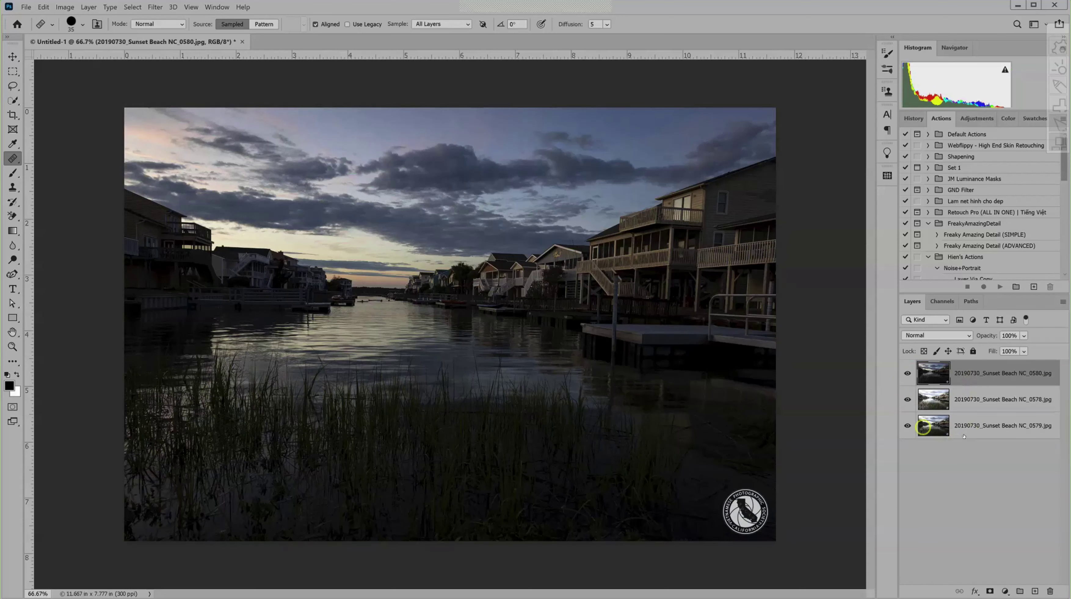
pyautogui.click(974, 429)
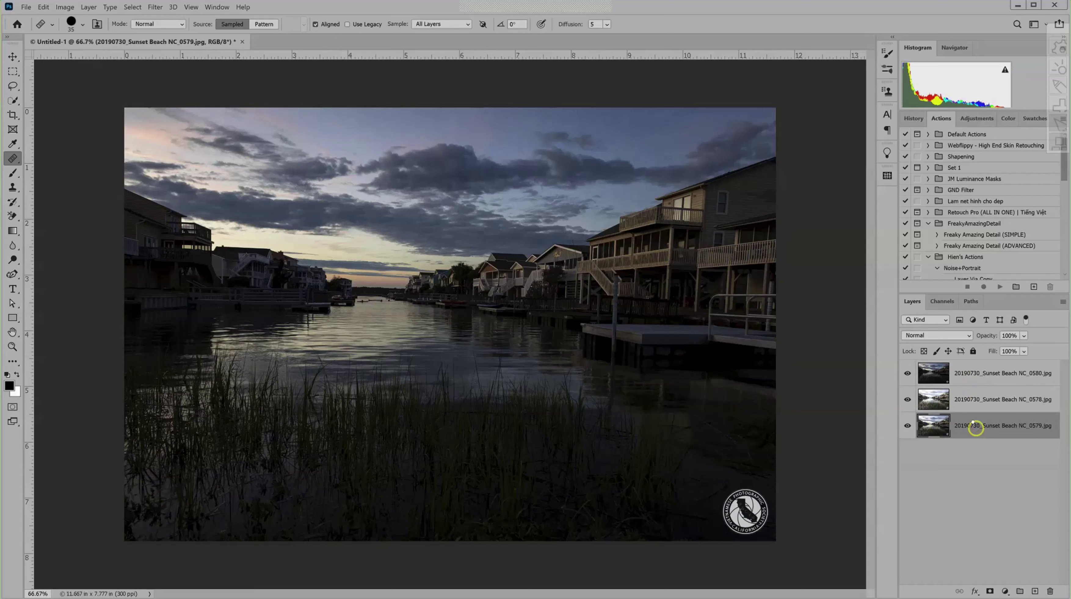
pyautogui.moveTo(974, 425); pyautogui.dragTo(972, 399)
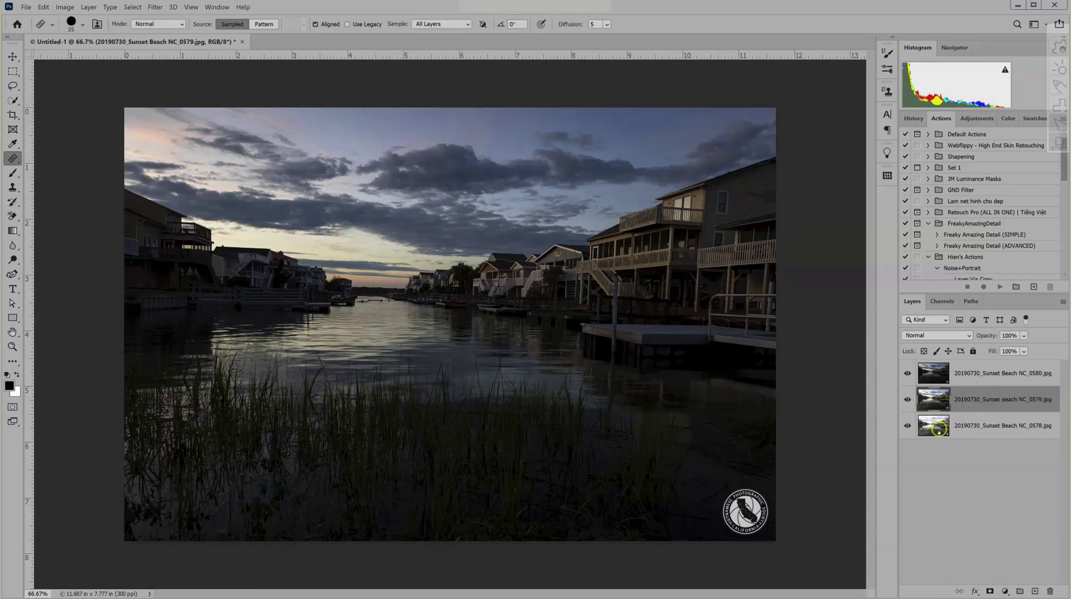
pyautogui.click(907, 374)
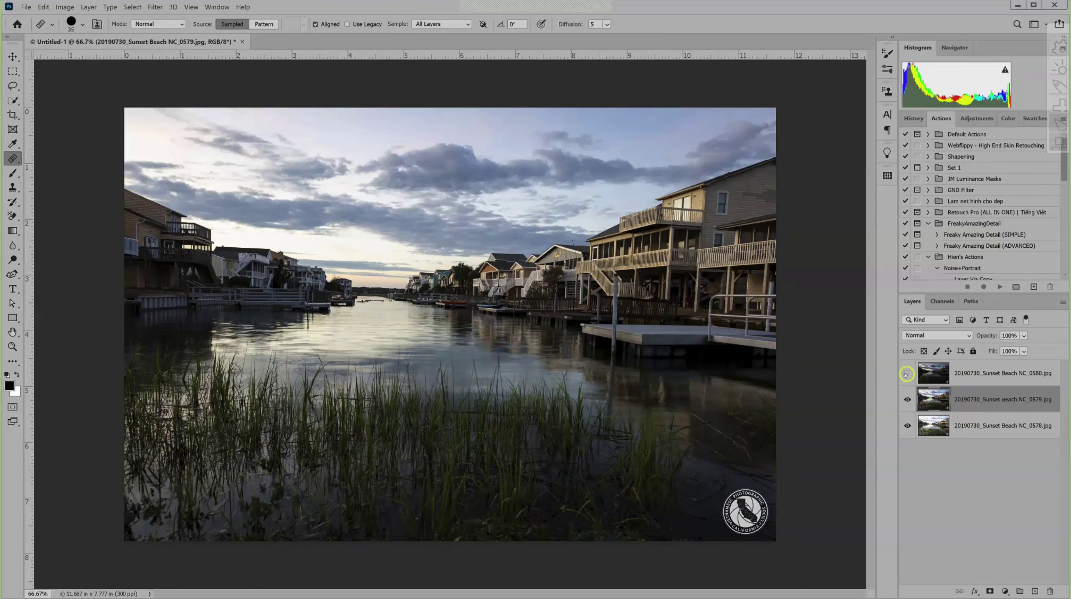
pyautogui.click(906, 400)
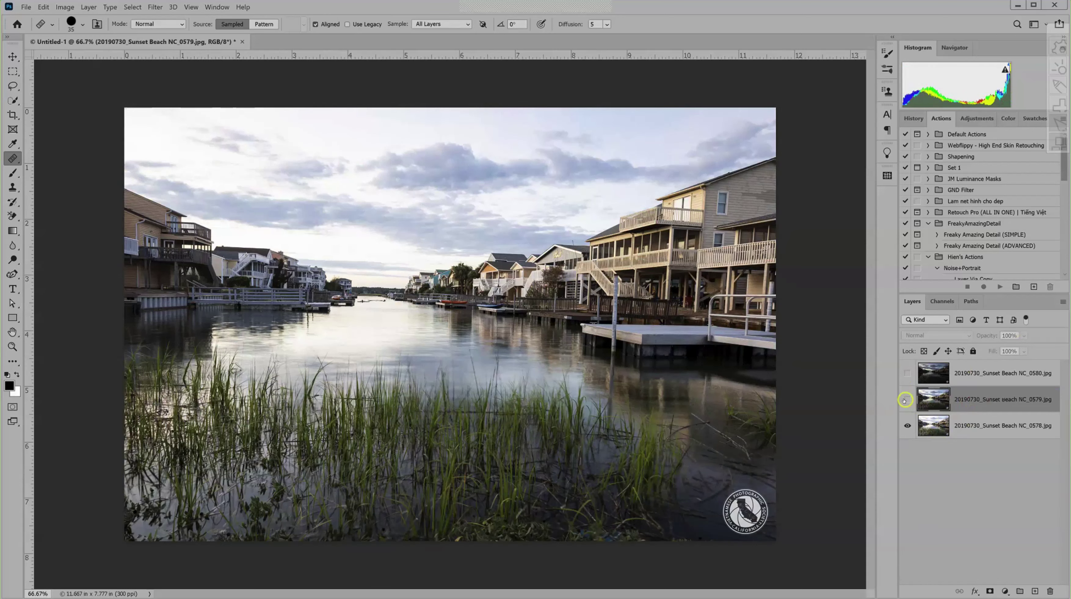
pyautogui.click(906, 401)
pyautogui.click(907, 373)
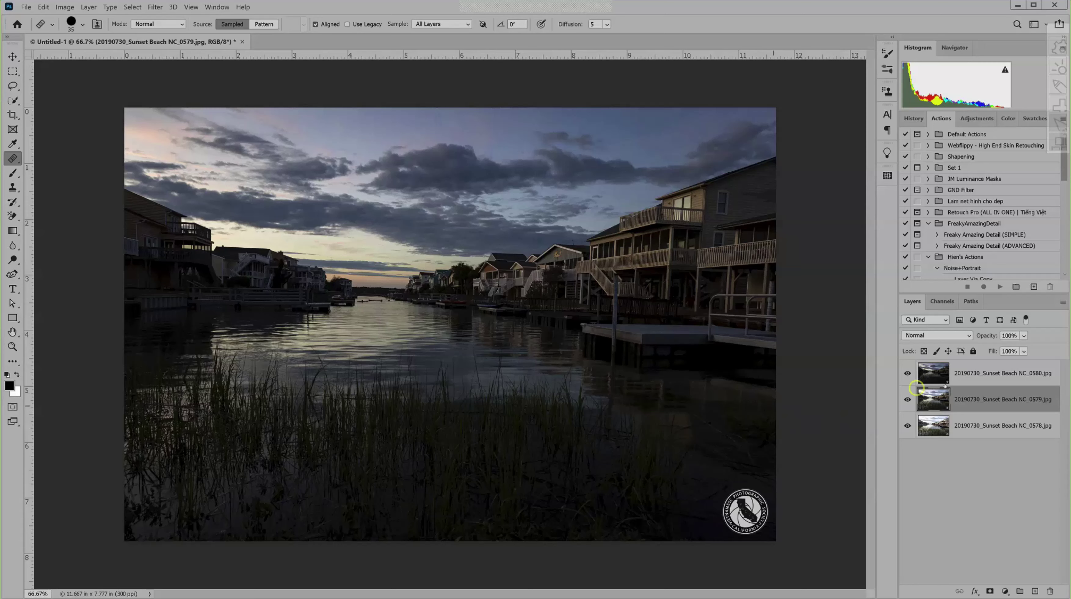
# - Zoom to 587% on the mermaid house, select NC_0580 and toggle it to compare
pyautogui.scroll(3, 652, 385)
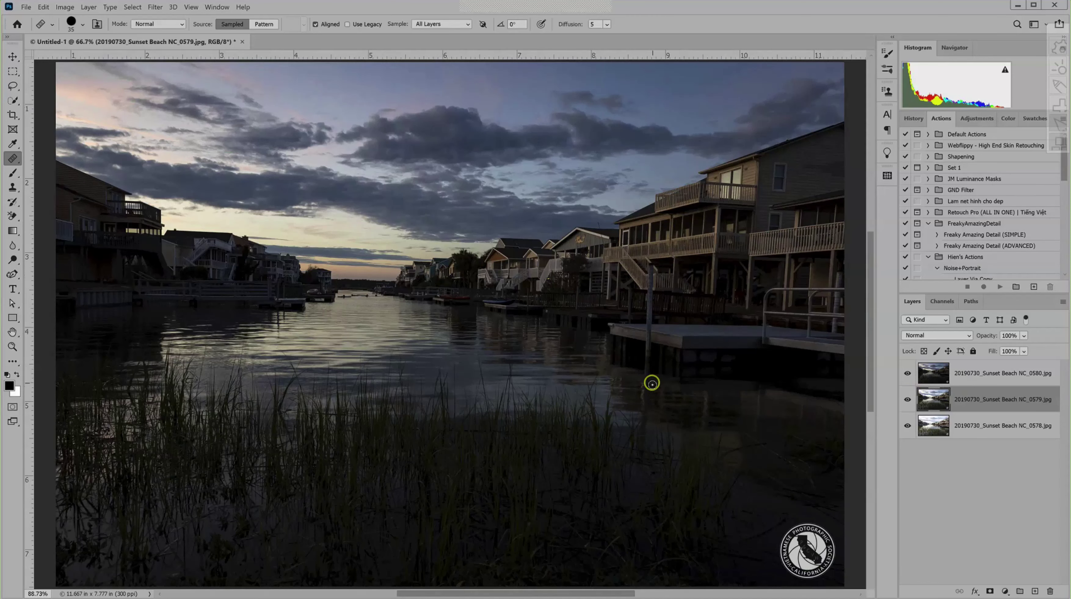
pyautogui.scroll(2, 652, 384)
pyautogui.scroll(2, 691, 392)
pyautogui.scroll(2, 686, 385)
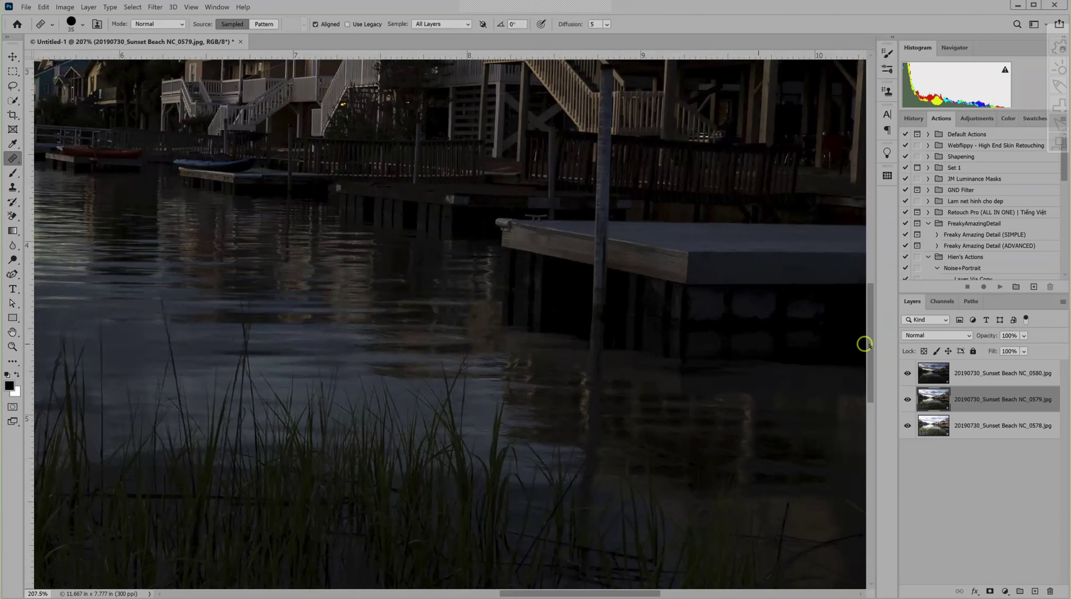
pyautogui.moveTo(868, 344); pyautogui.dragTo(871, 284)
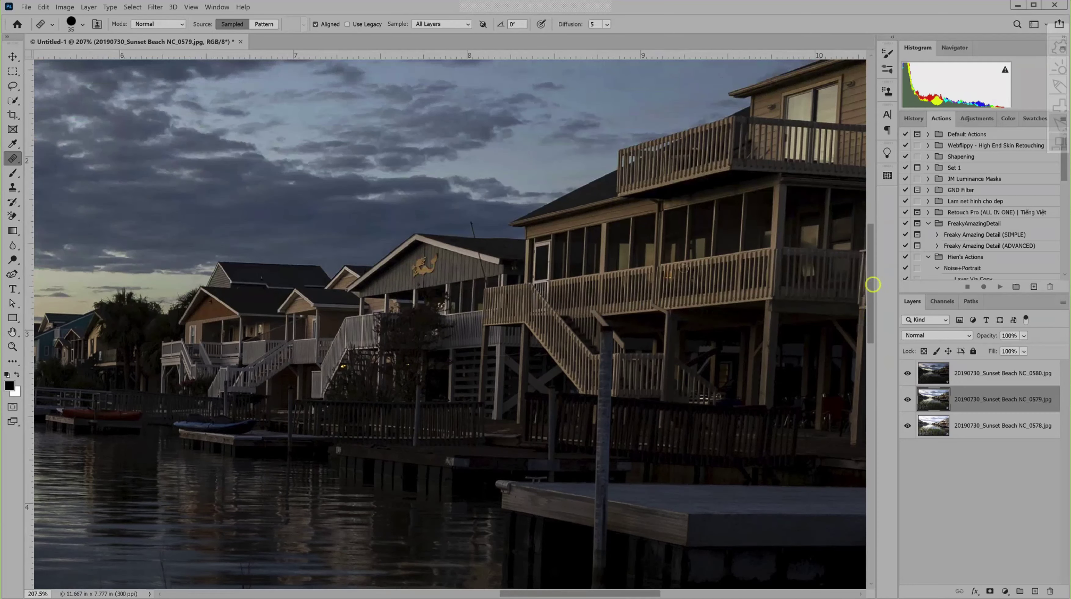
pyautogui.scroll(2, 489, 253)
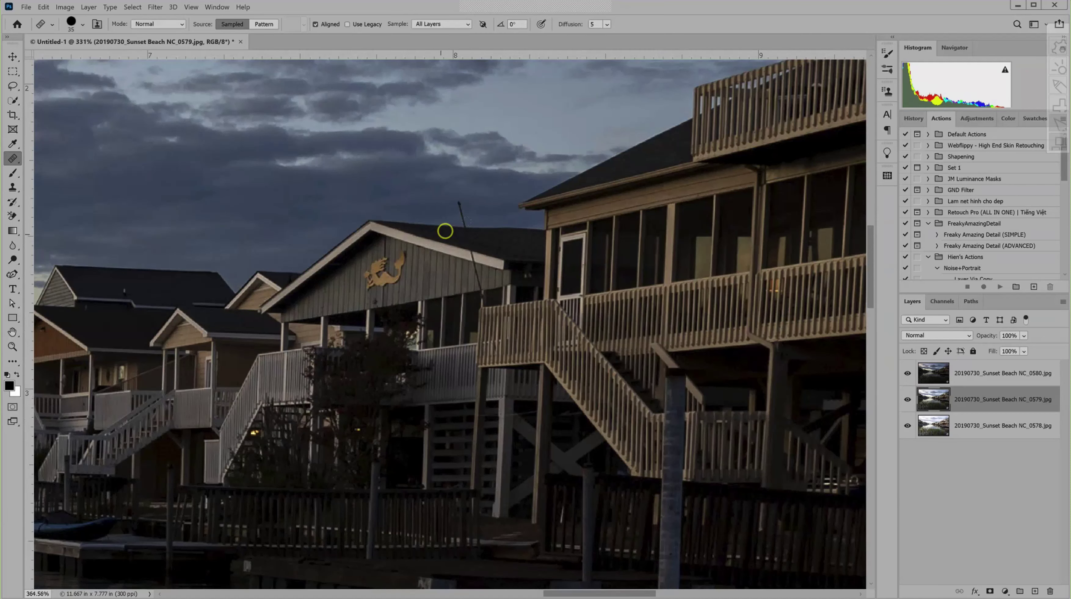
pyautogui.scroll(2, 399, 252)
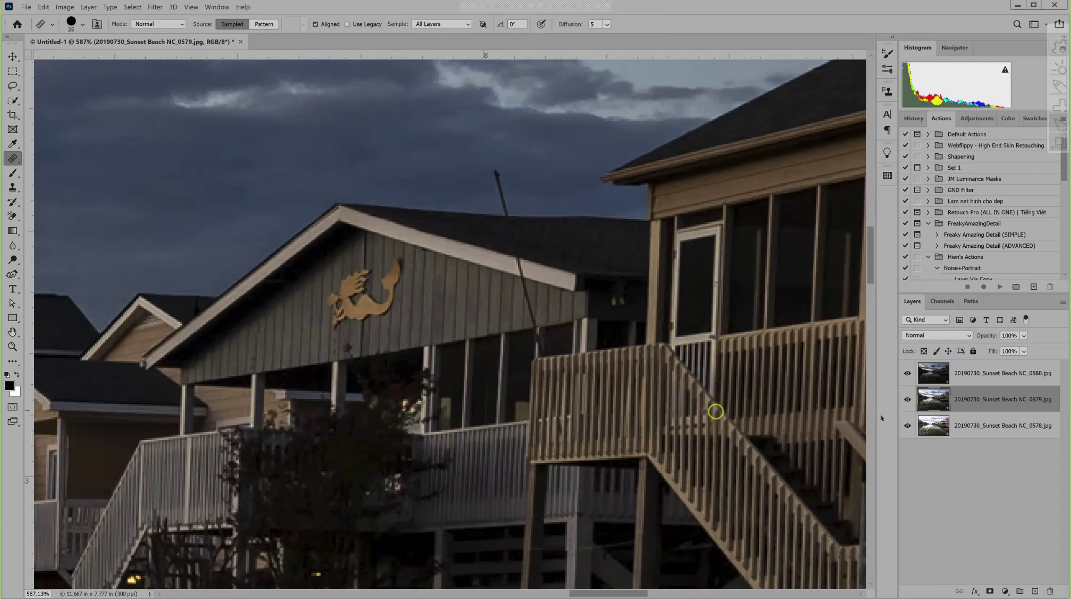
pyautogui.click(982, 373)
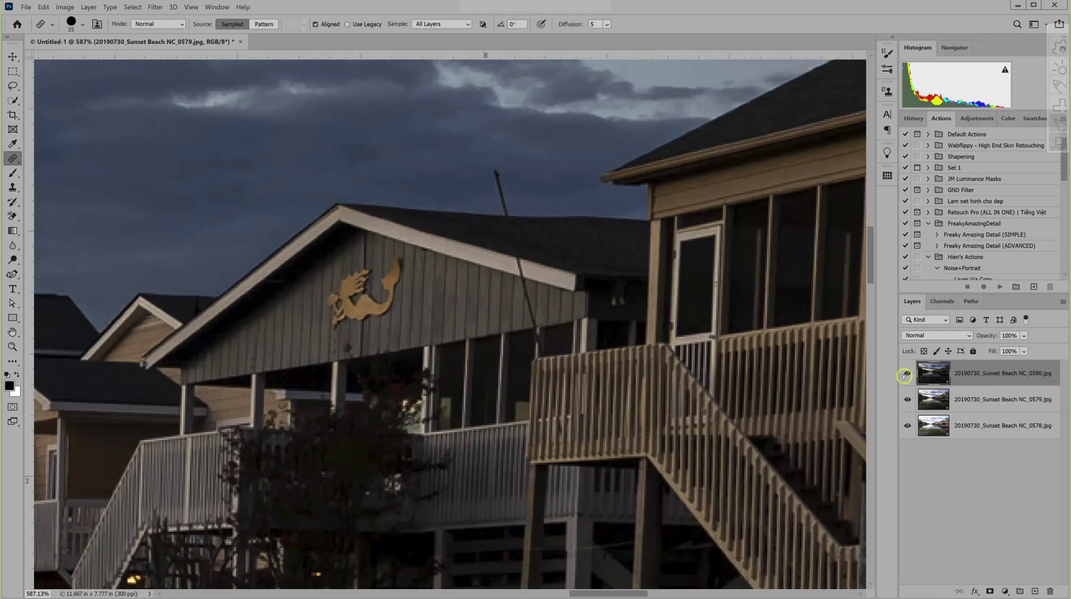
pyautogui.click(907, 373)
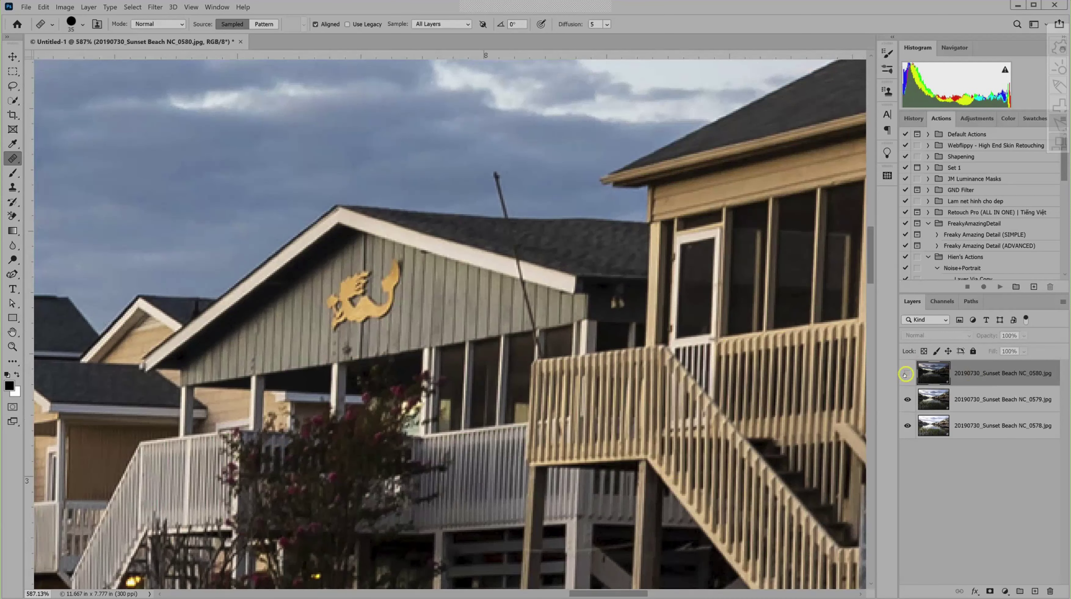
pyautogui.click(906, 373)
pyautogui.click(907, 373)
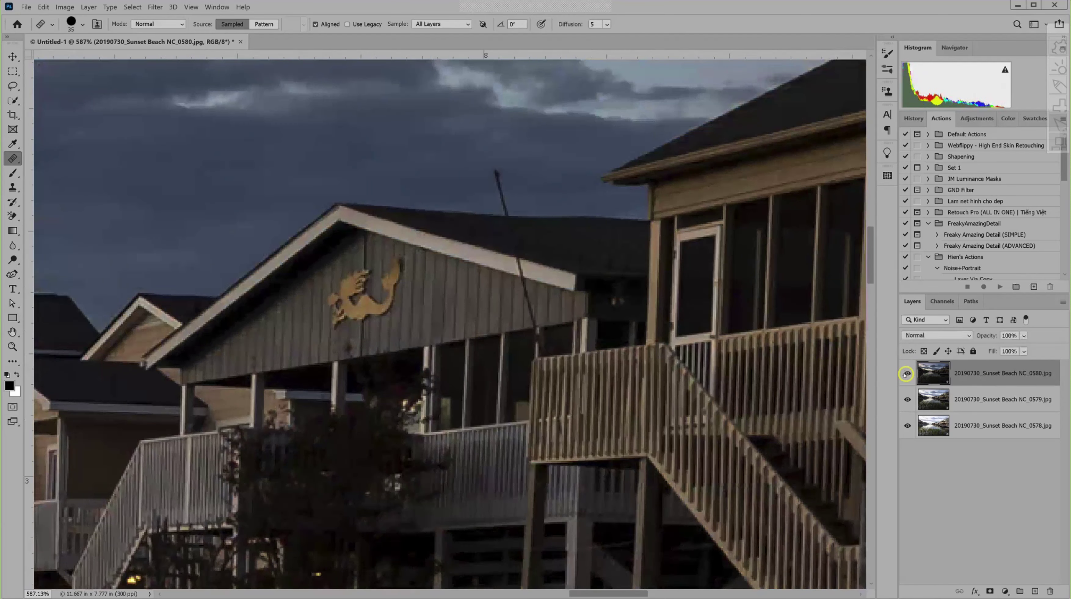
pyautogui.click(905, 374)
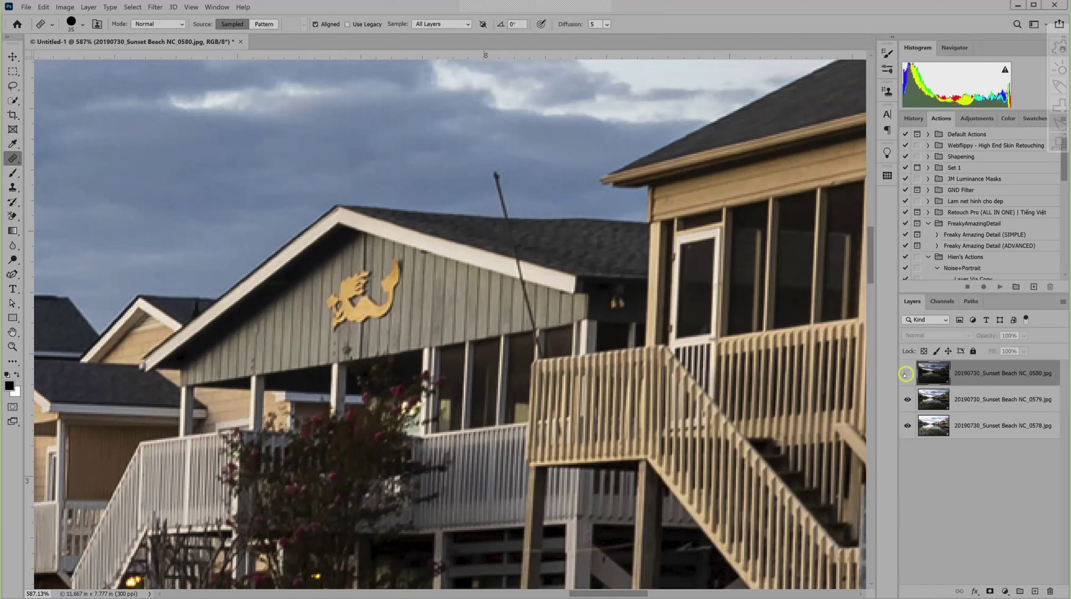
# - Toggle NC_0579 to compare brightness, hide NC_0578, and show NC_0580 again
pyautogui.click(906, 400)
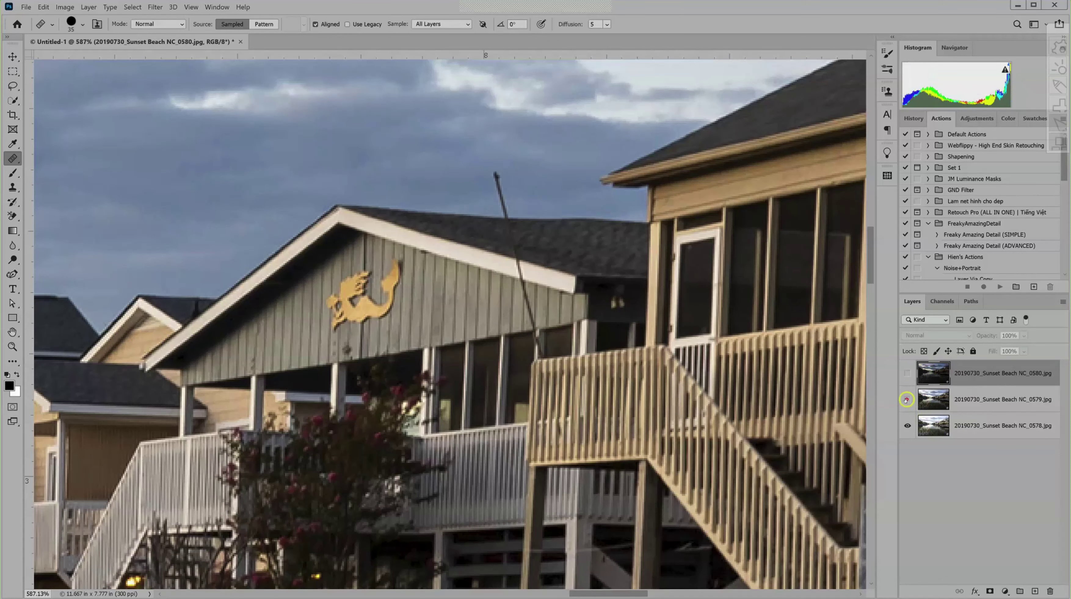
pyautogui.click(906, 400)
pyautogui.click(906, 400)
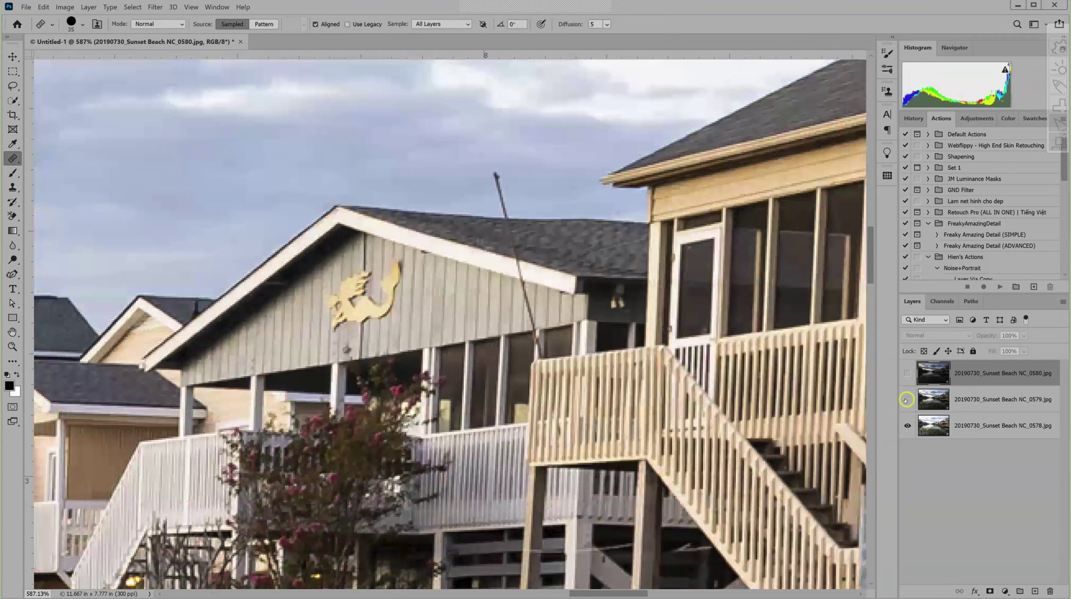
pyautogui.click(907, 400)
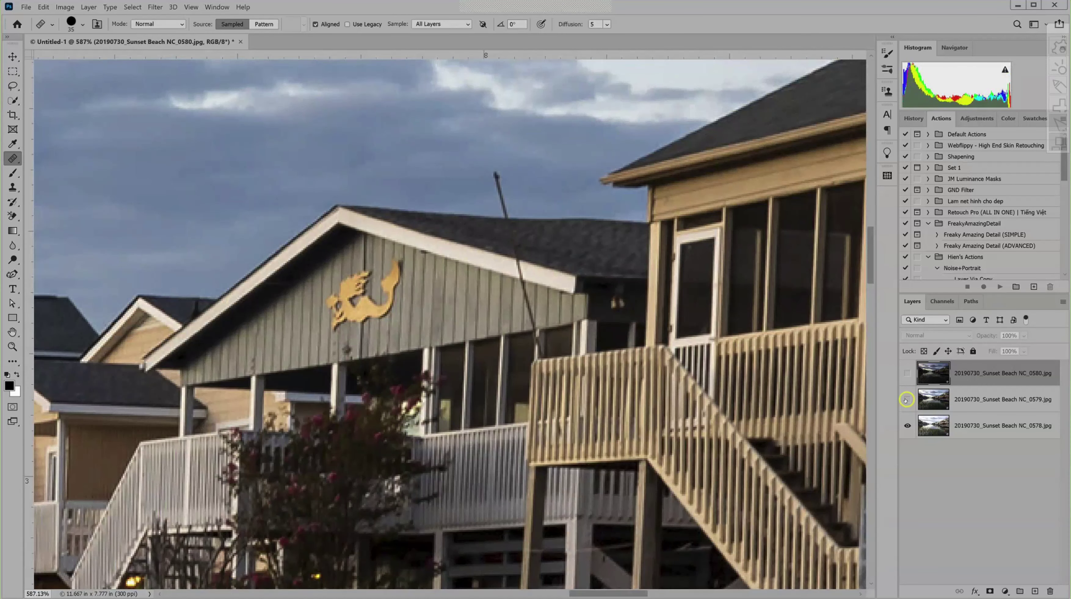
pyautogui.click(906, 400)
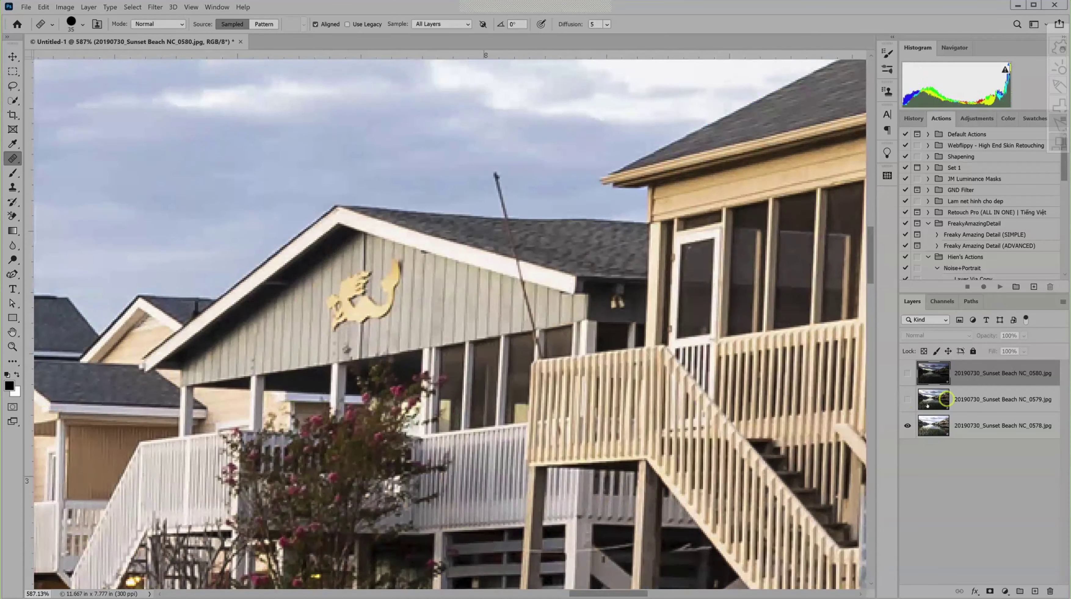
pyautogui.click(907, 400)
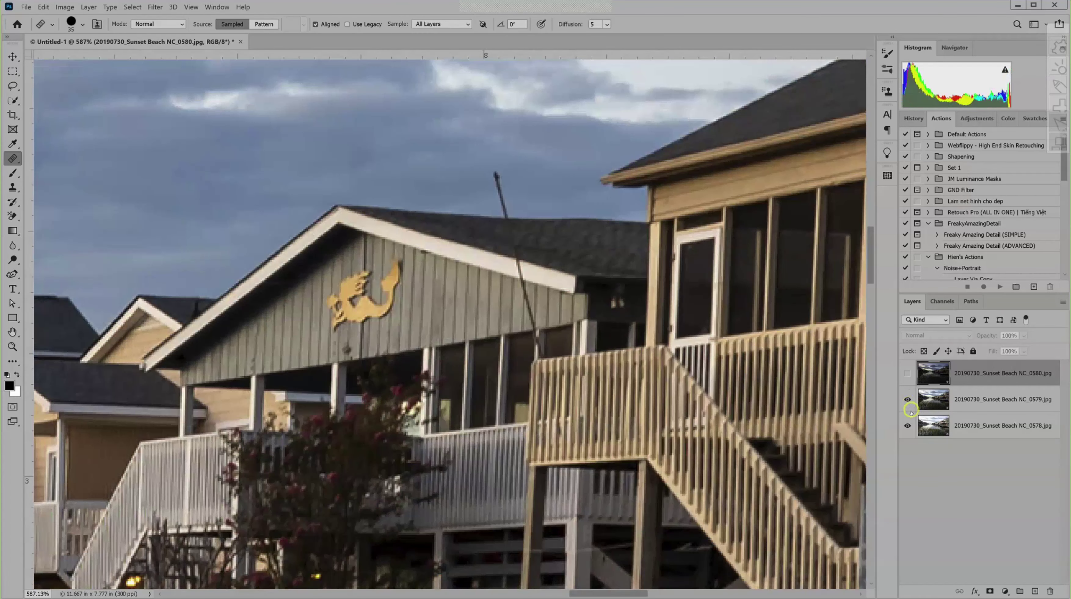
pyautogui.click(907, 426)
pyautogui.press('shift')
pyautogui.click(903, 373)
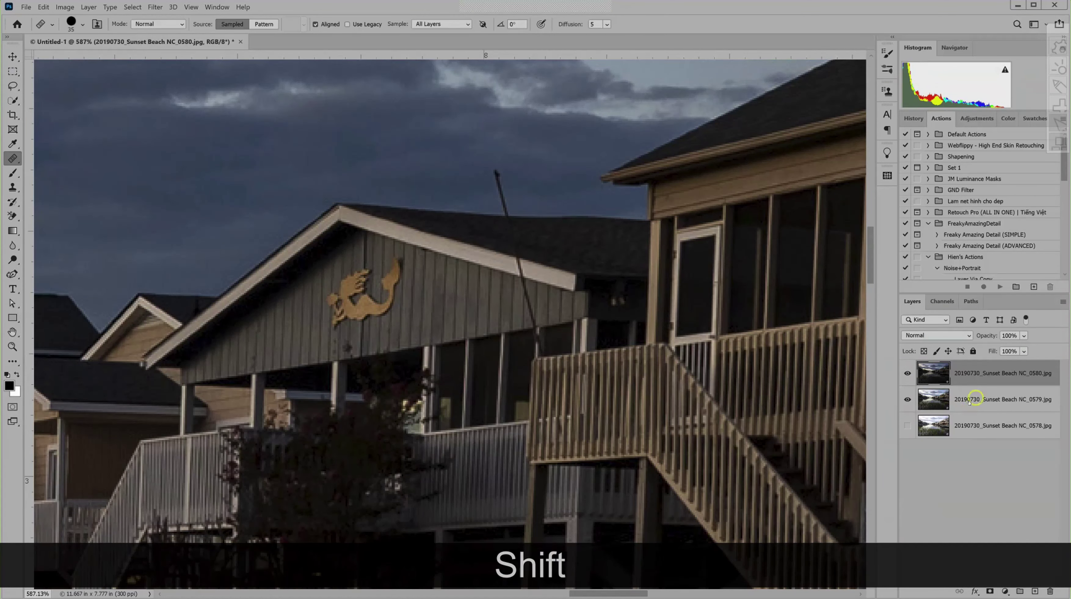
# - Select layers 0580 and 0579 and auto-align them with Auto projection
pyautogui.keyDown('shift'); pyautogui.click(974, 406); pyautogui.keyUp('shift')
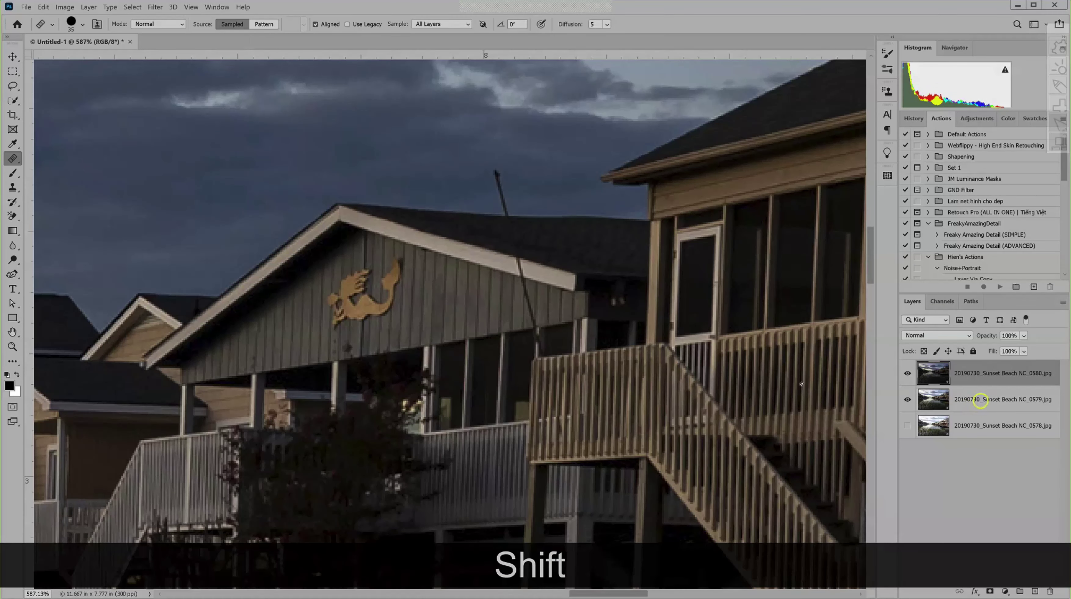
pyautogui.click(44, 6)
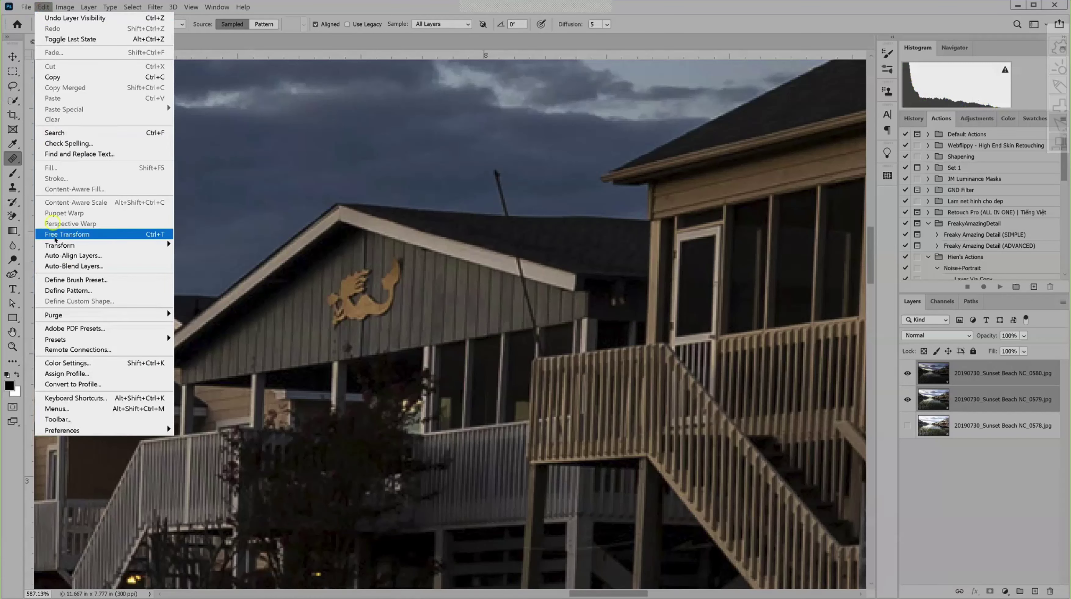
pyautogui.click(59, 256)
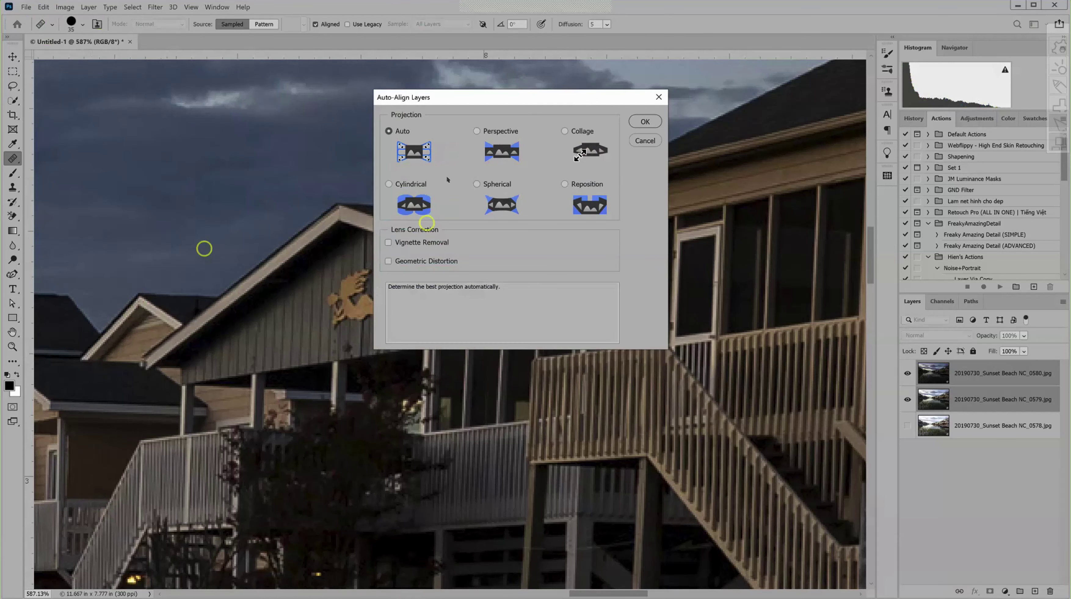
pyautogui.click(648, 122)
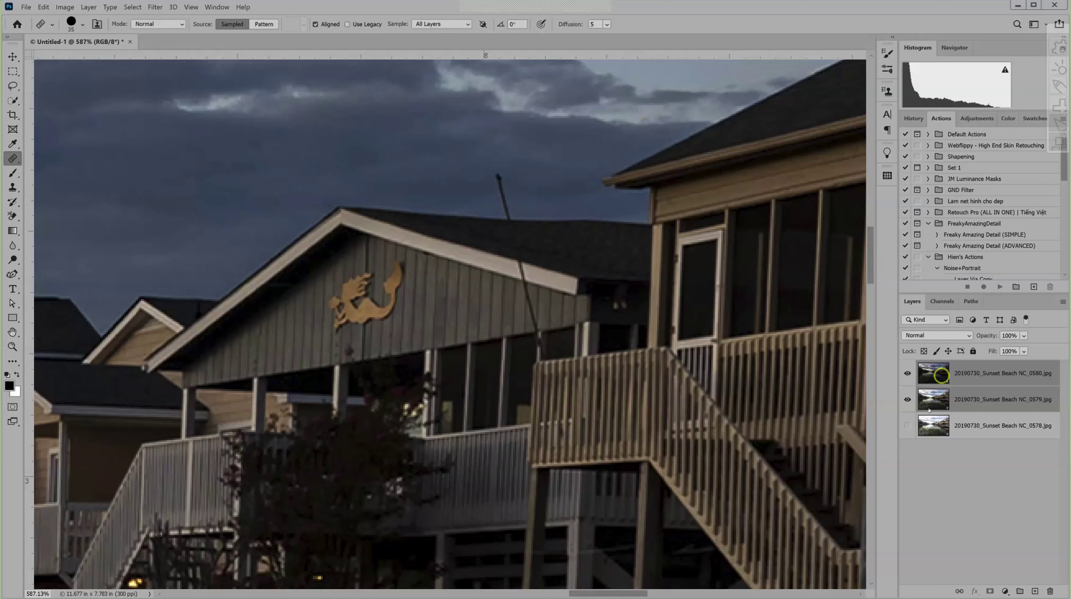
# - Show layer 0578, toggle 0580 and 0579 to compare, ending with all three visible
pyautogui.click(907, 426)
pyautogui.click(905, 373)
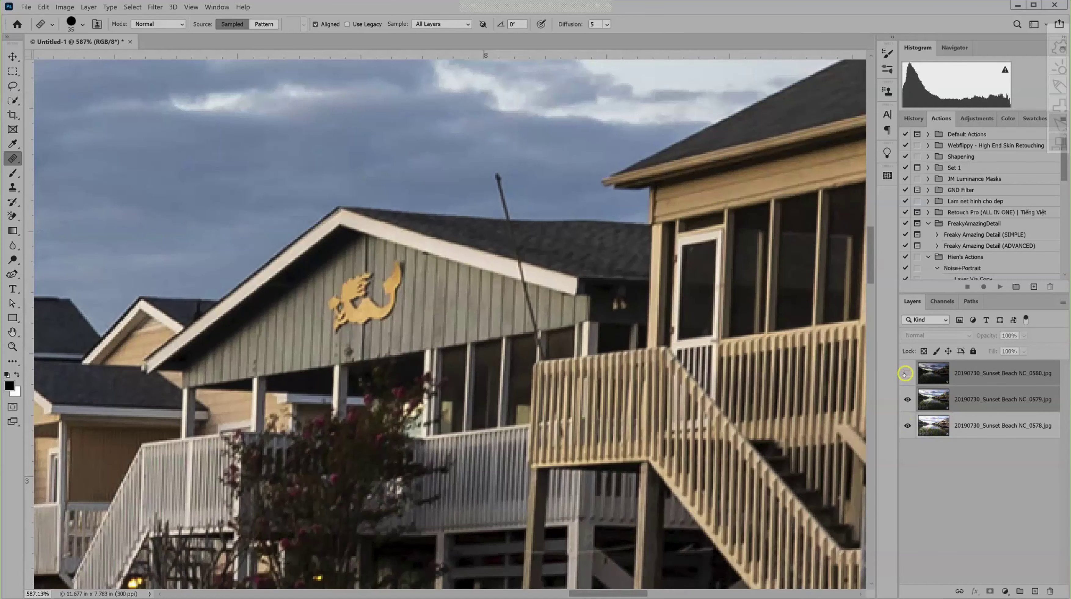
pyautogui.click(906, 373)
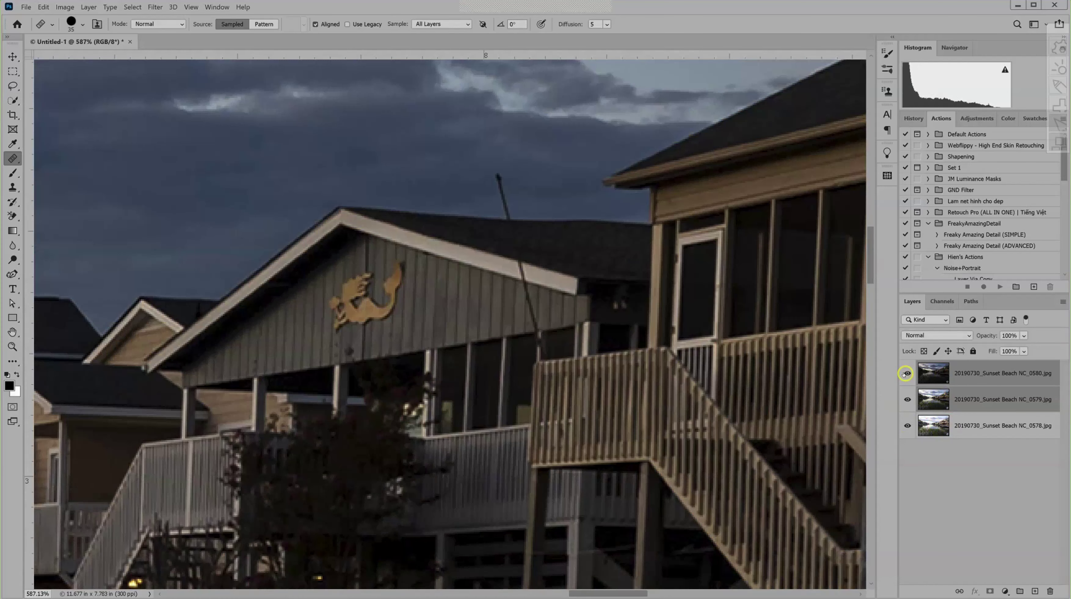
pyautogui.click(905, 373)
pyautogui.click(906, 400)
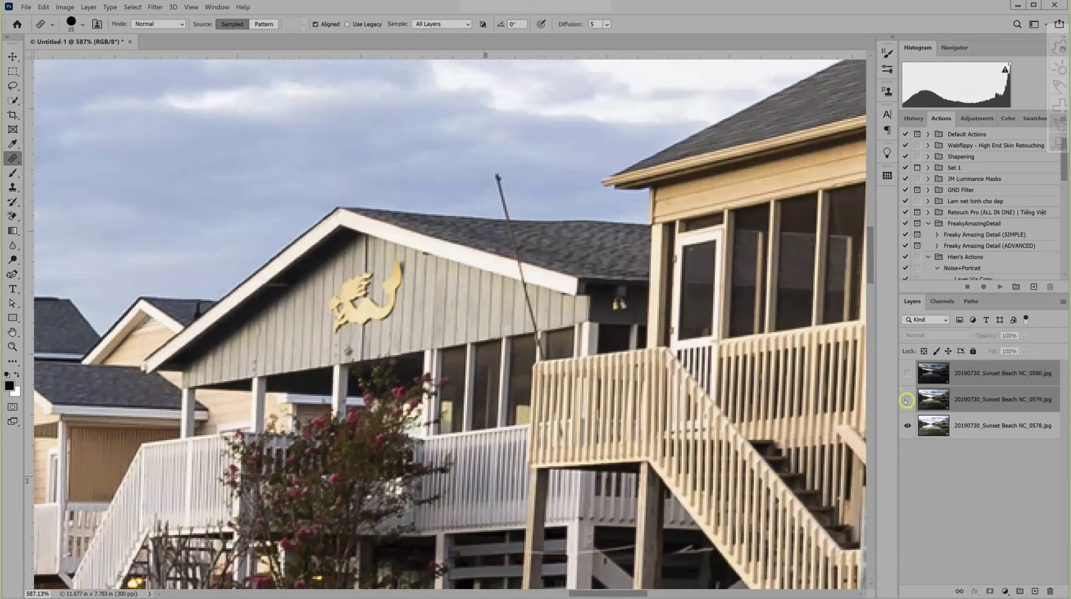
pyautogui.click(906, 400)
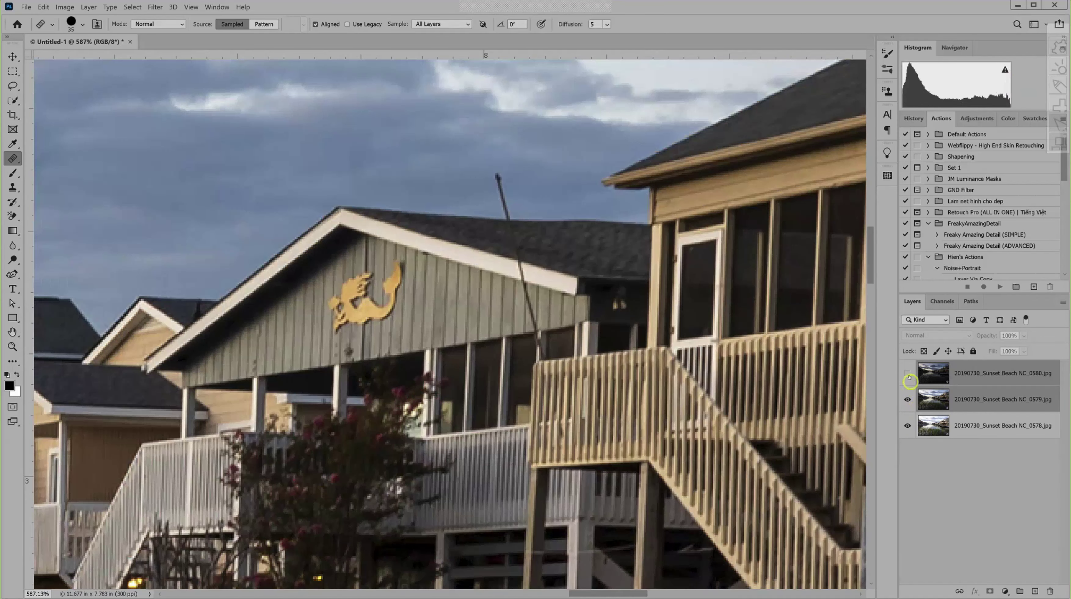
pyautogui.click(908, 374)
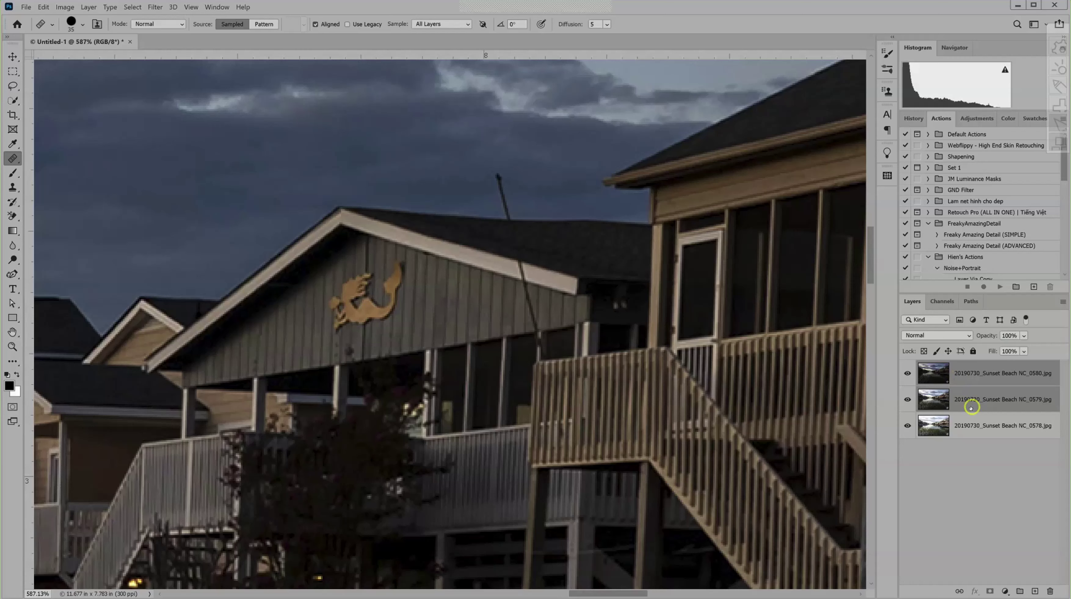
# - Zoom out to about 70% so the whole canal sunset photo fits in view
pyautogui.scroll(-1, 490, 307)
pyautogui.scroll(-10, 491, 306)
pyautogui.scroll(-8, 485, 318)
pyautogui.scroll(-2, 485, 323)
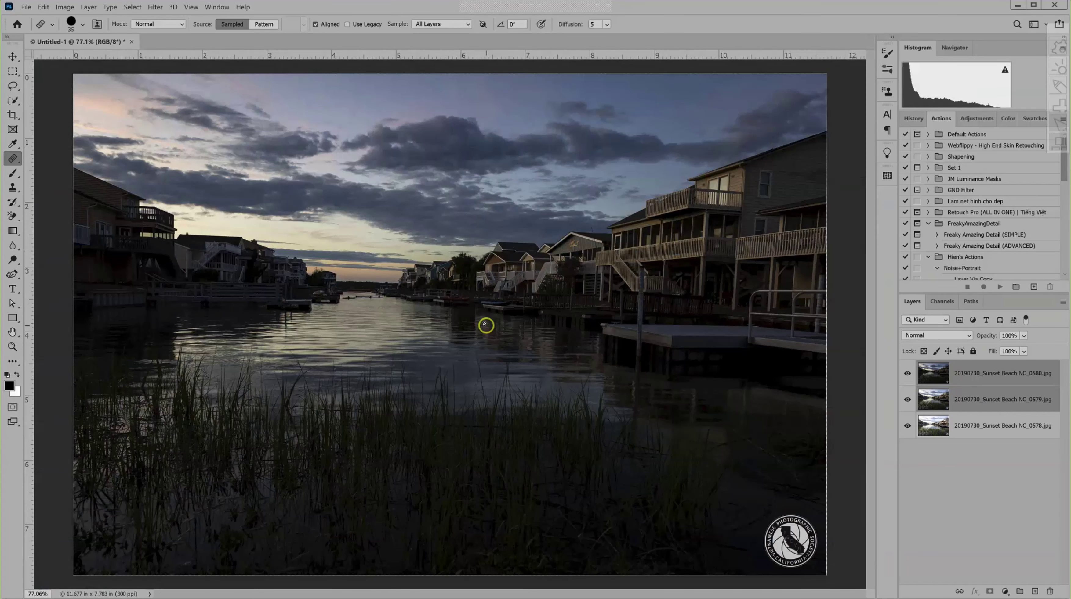
pyautogui.scroll(-1, 485, 325)
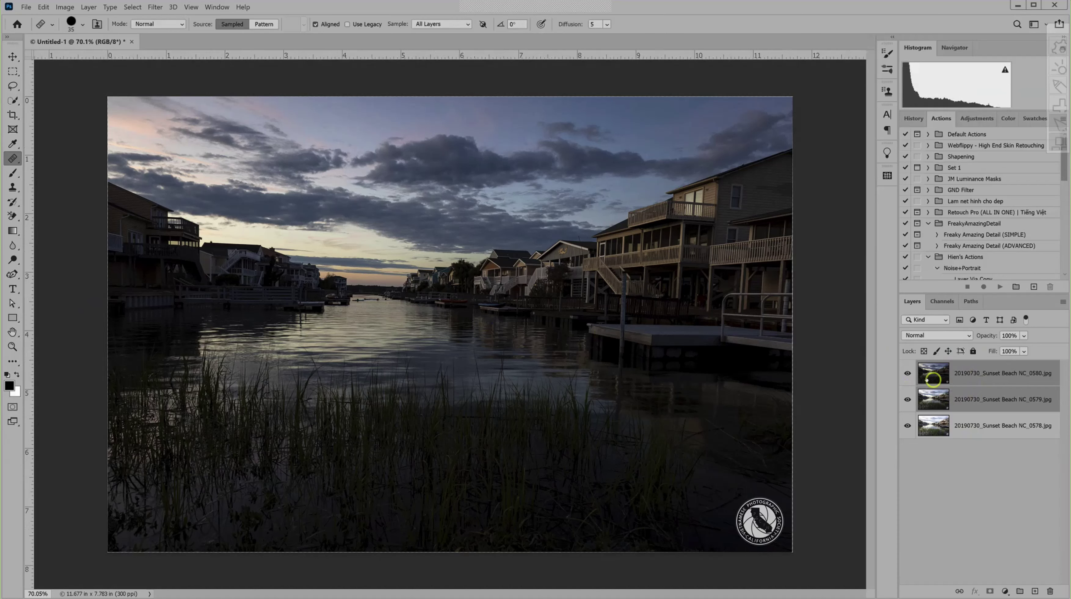
# - Hide layer 0580, then toggle 0579's visibility on and off against 0578, ending with 0579 visible
pyautogui.click(907, 373)
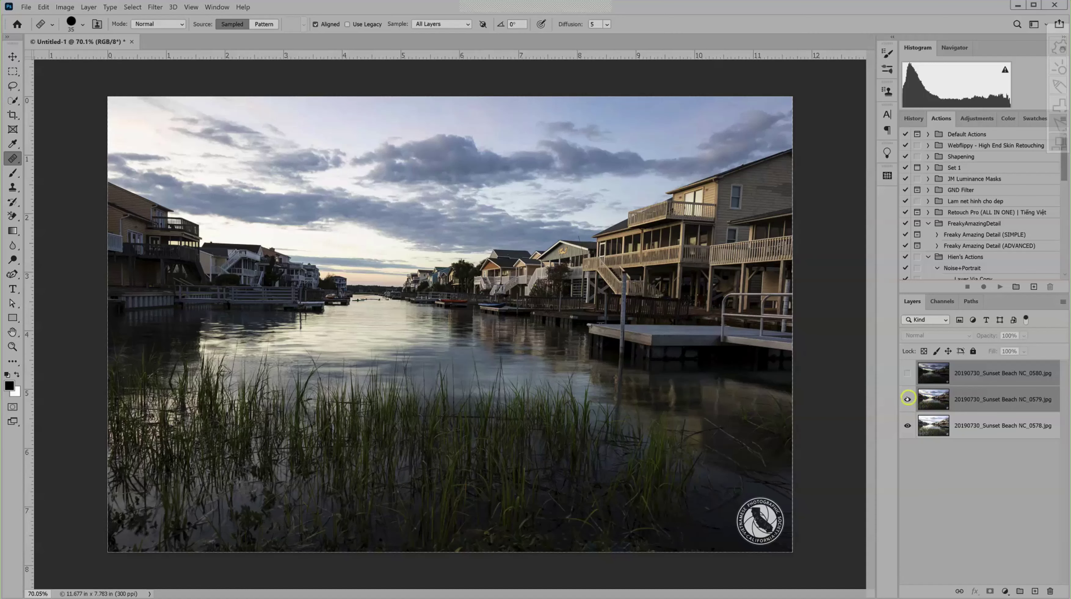
pyautogui.click(907, 400)
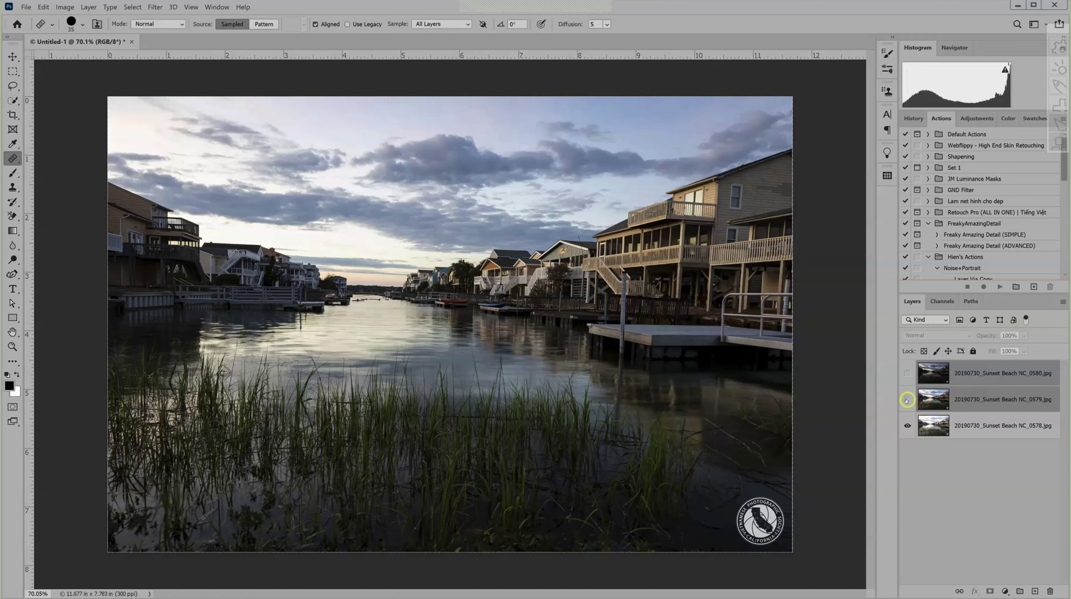
pyautogui.click(907, 400)
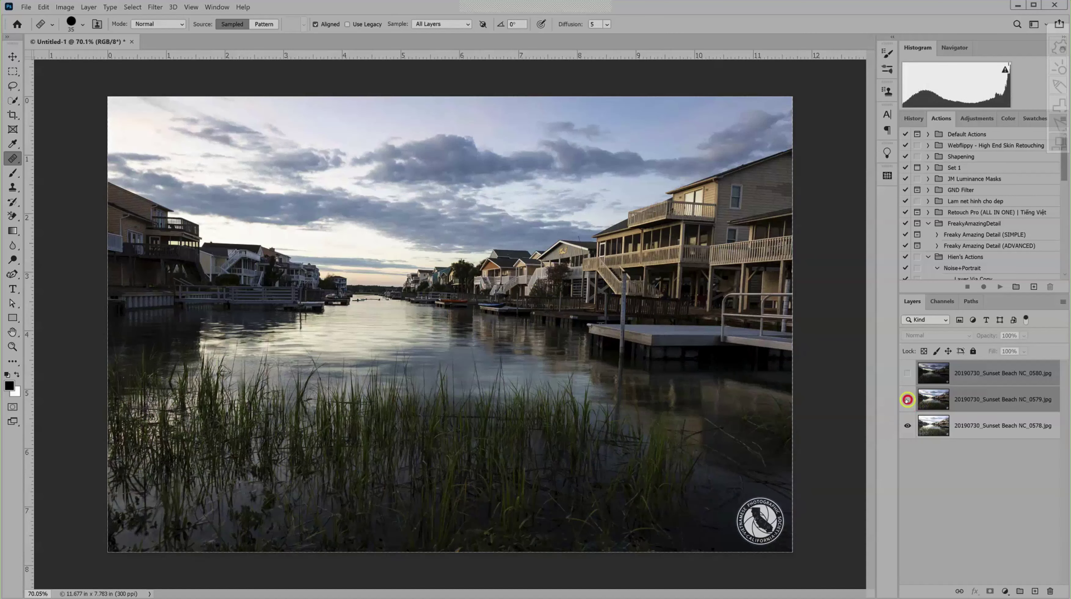
pyautogui.click(906, 400)
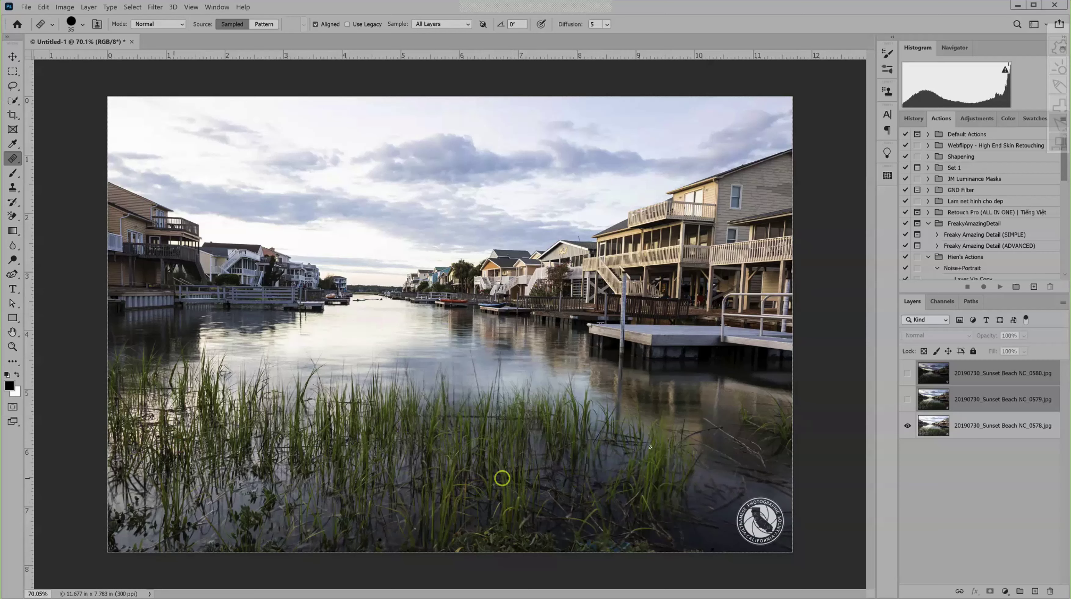
pyautogui.keyDown('alt'); pyautogui.click(476, 473); pyautogui.keyUp('alt')
pyautogui.click(905, 401)
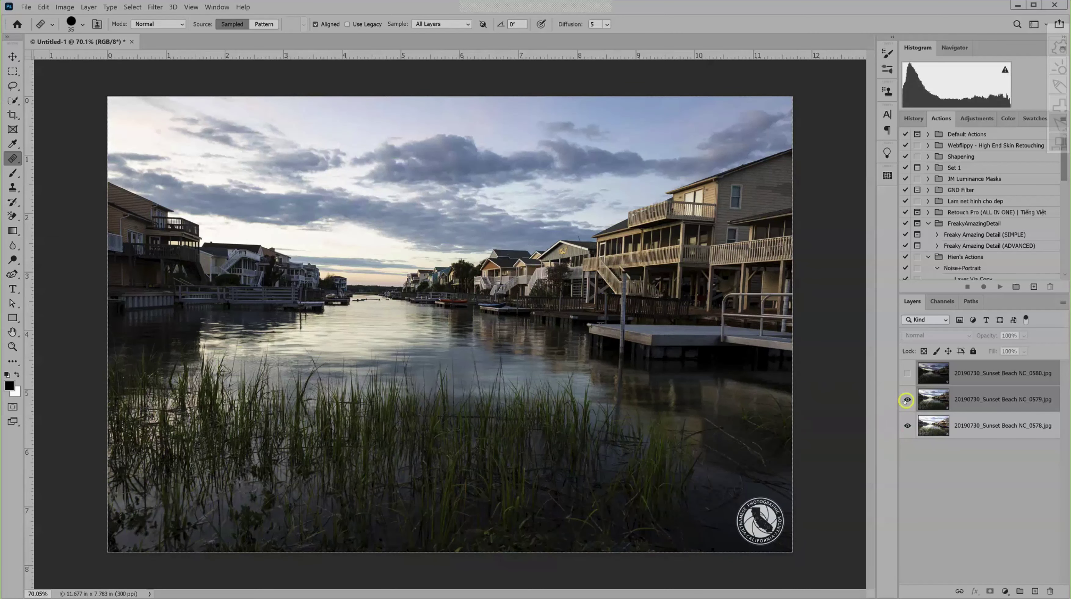
pyautogui.click(906, 401)
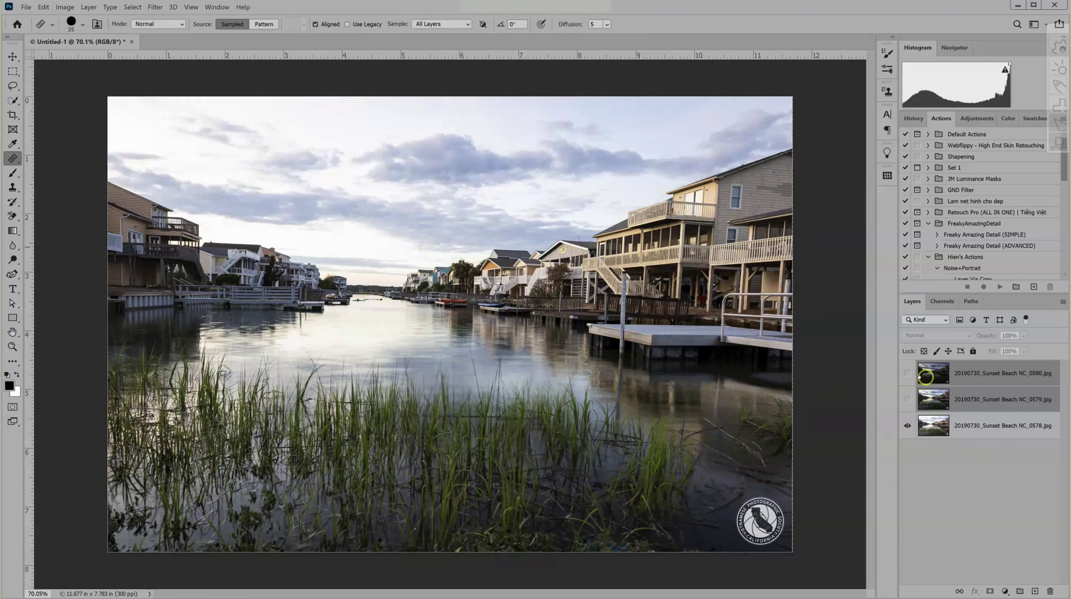
pyautogui.click(907, 374)
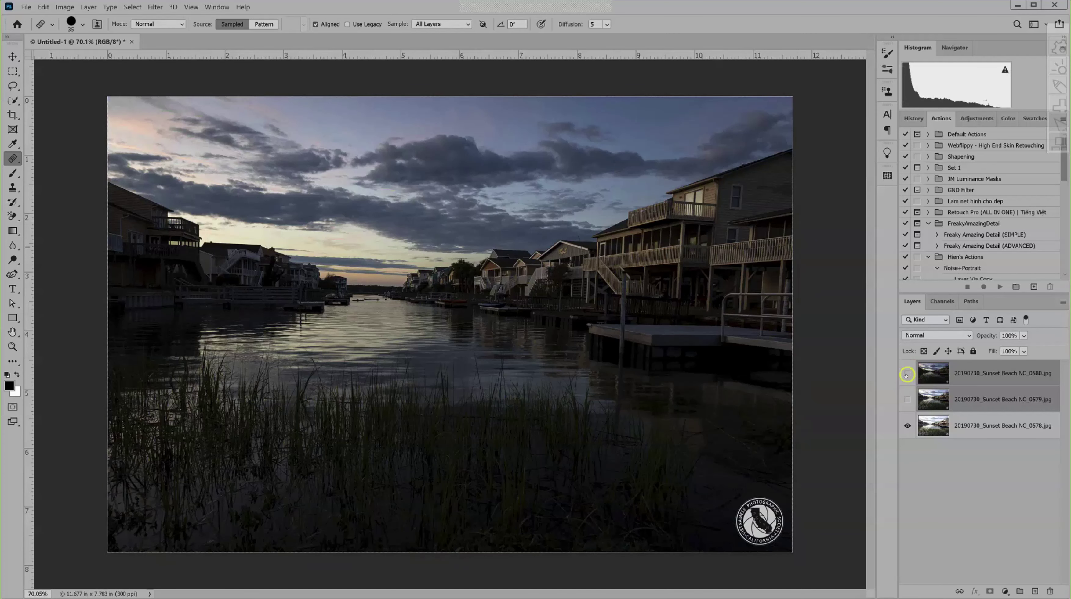
pyautogui.click(907, 374)
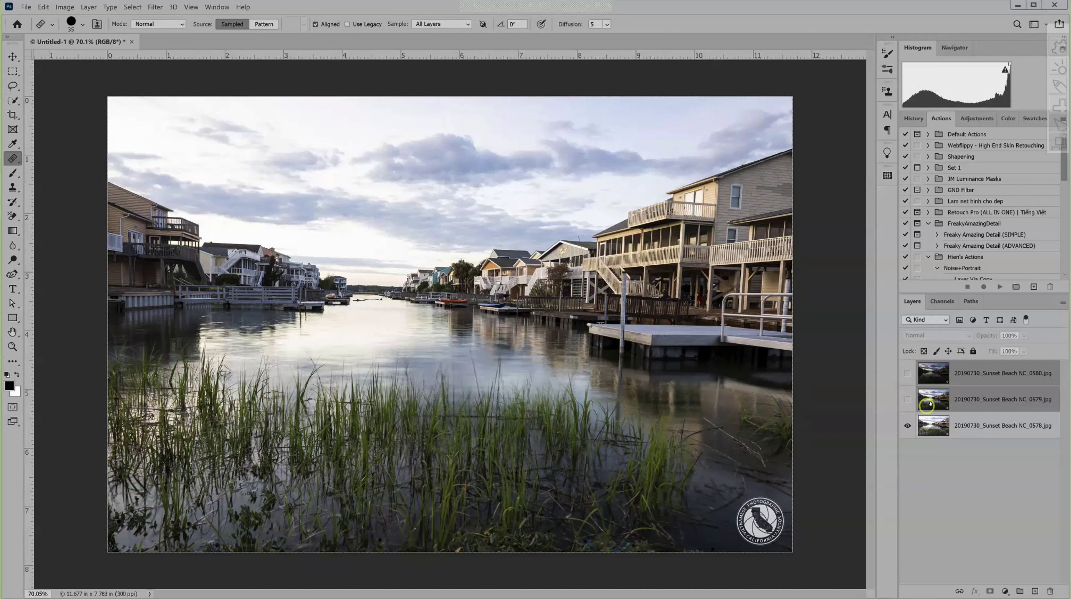
pyautogui.click(906, 400)
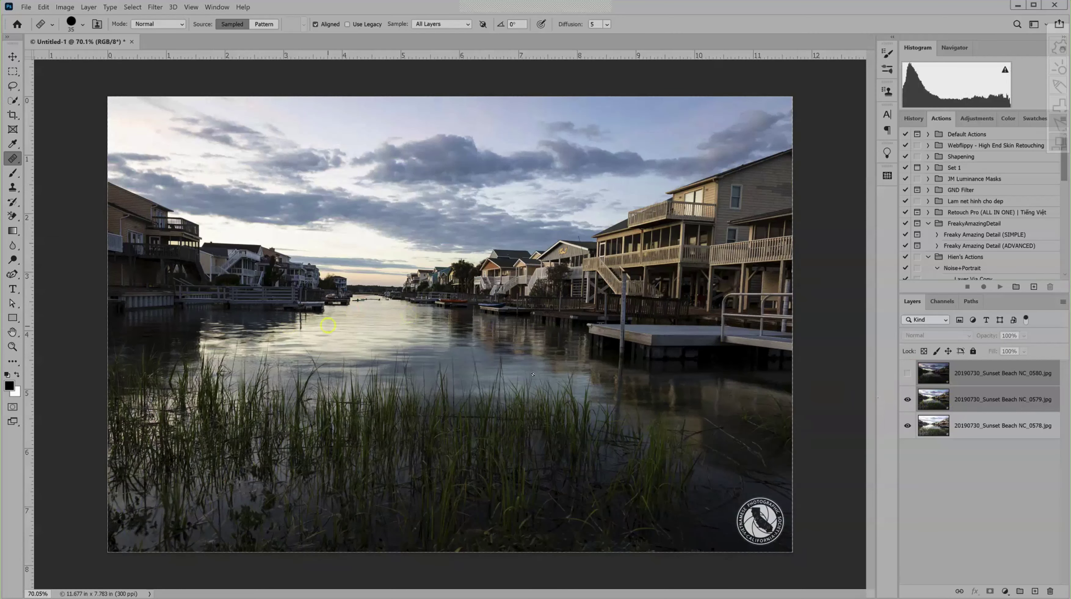
pyautogui.click(905, 400)
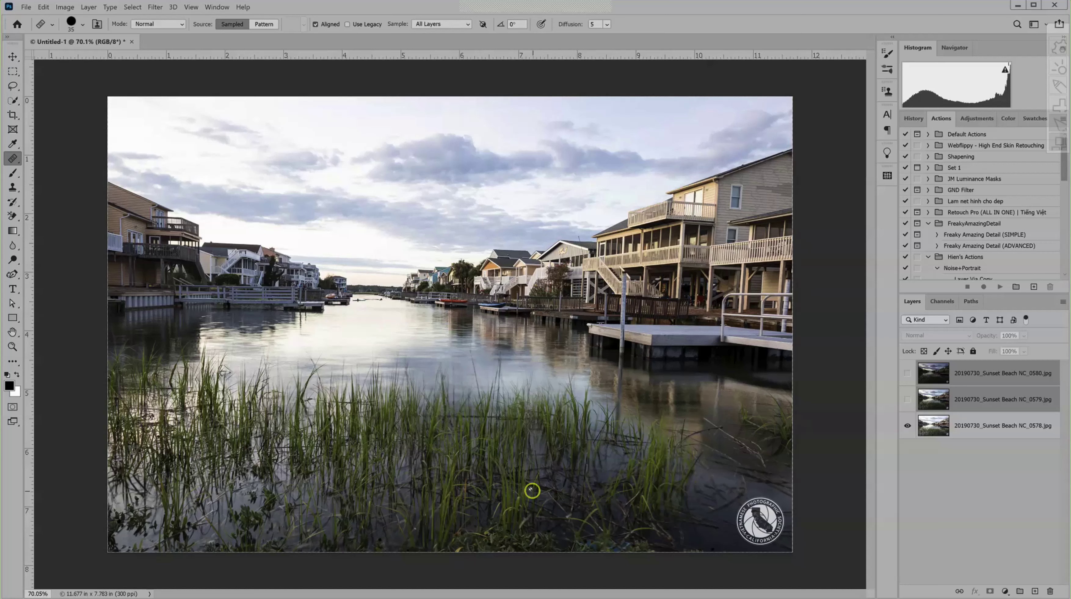
pyautogui.click(907, 400)
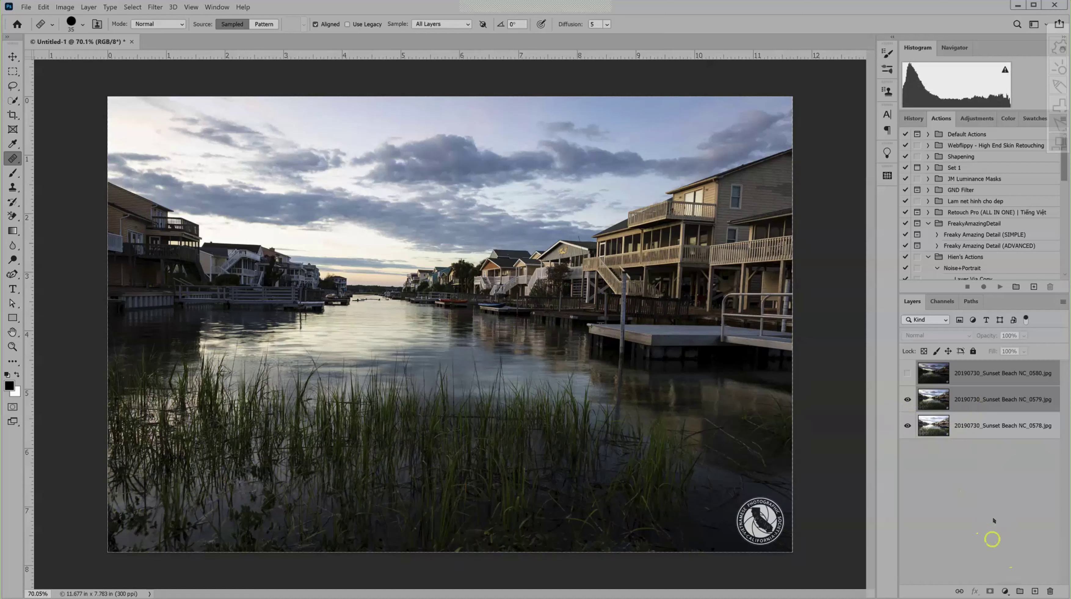
# - Select layer 0579 in the Layers panel and hold Alt, ready to add a mask
pyautogui.click(987, 402)
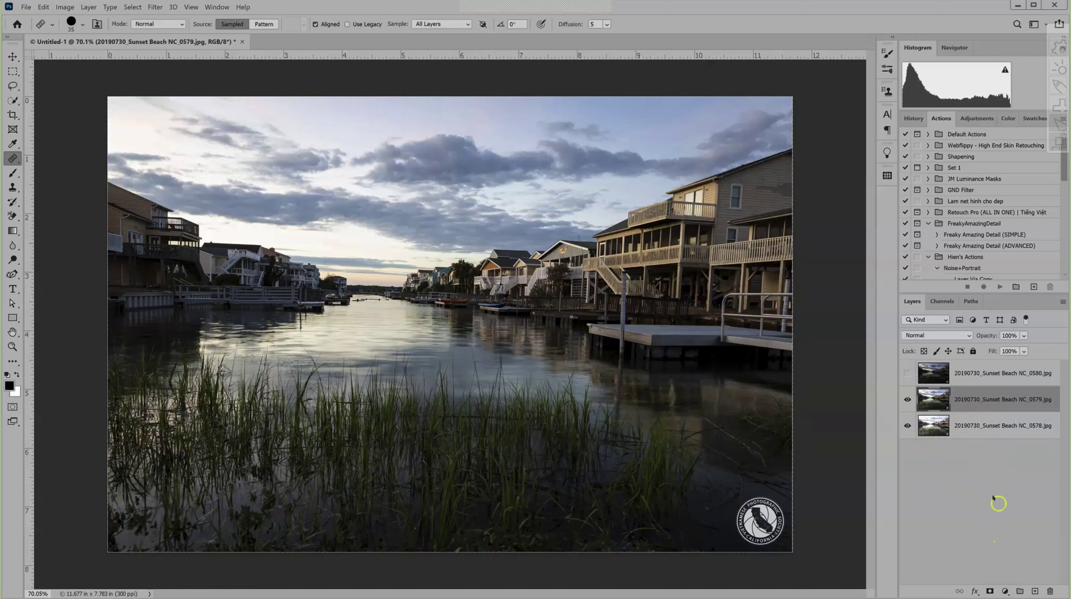
pyautogui.click(958, 464)
pyautogui.press('alt')
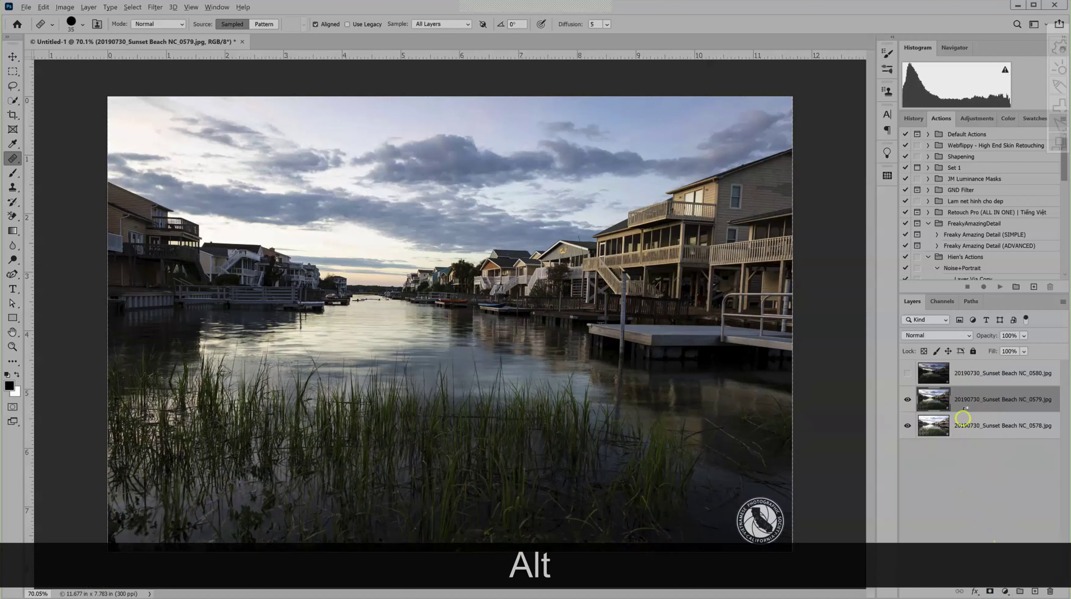
# - Add a black hide-all mask to layer 0579, then toggle its visibility to compare exposures
pyautogui.keyDown('alt'); pyautogui.click(989, 591); pyautogui.keyUp('alt')
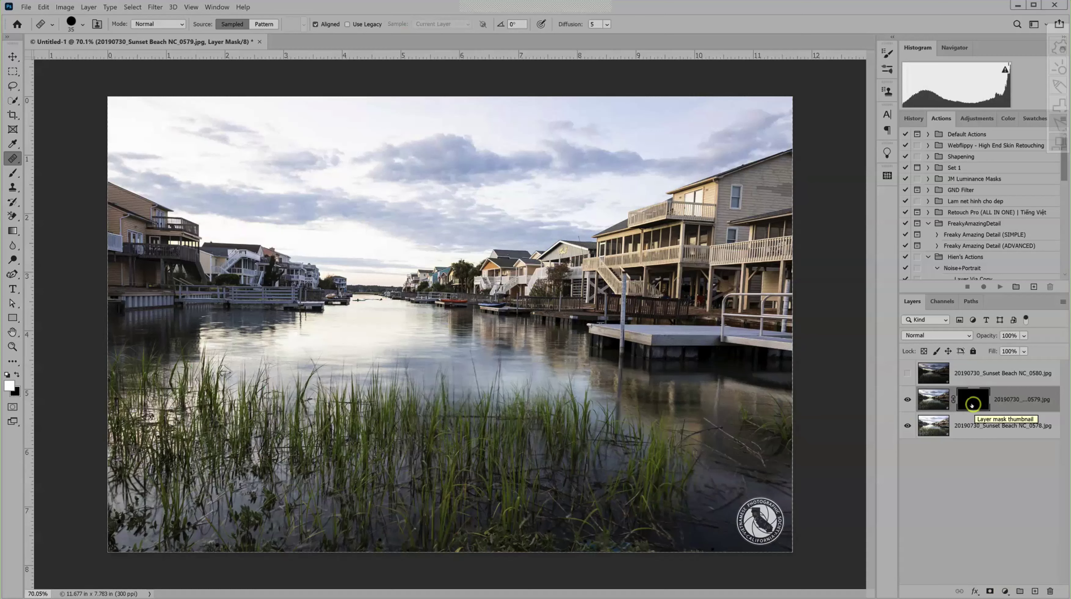
pyautogui.click(907, 400)
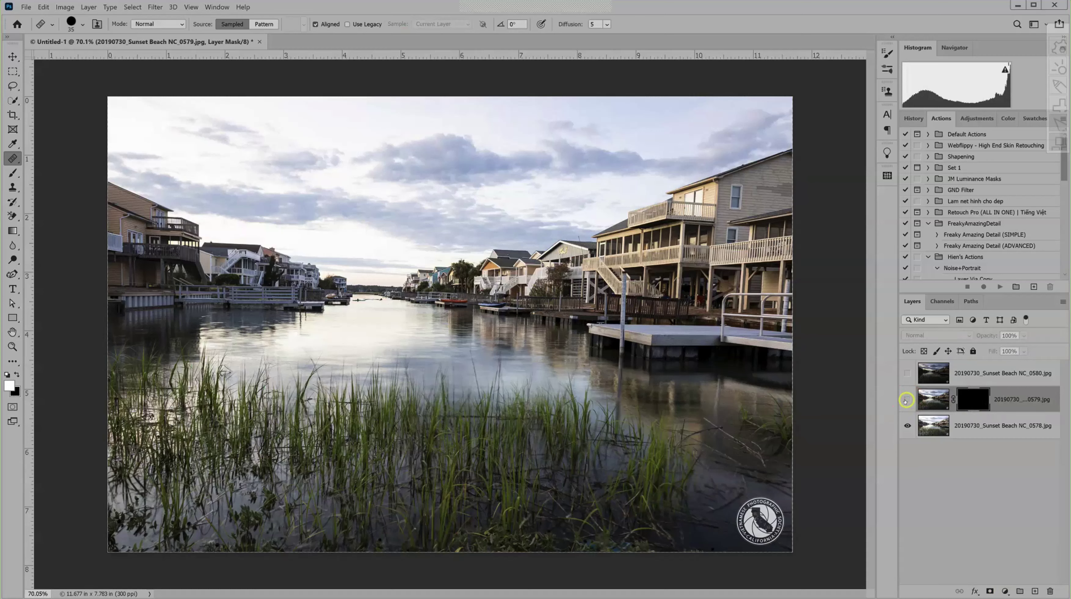
pyautogui.click(906, 400)
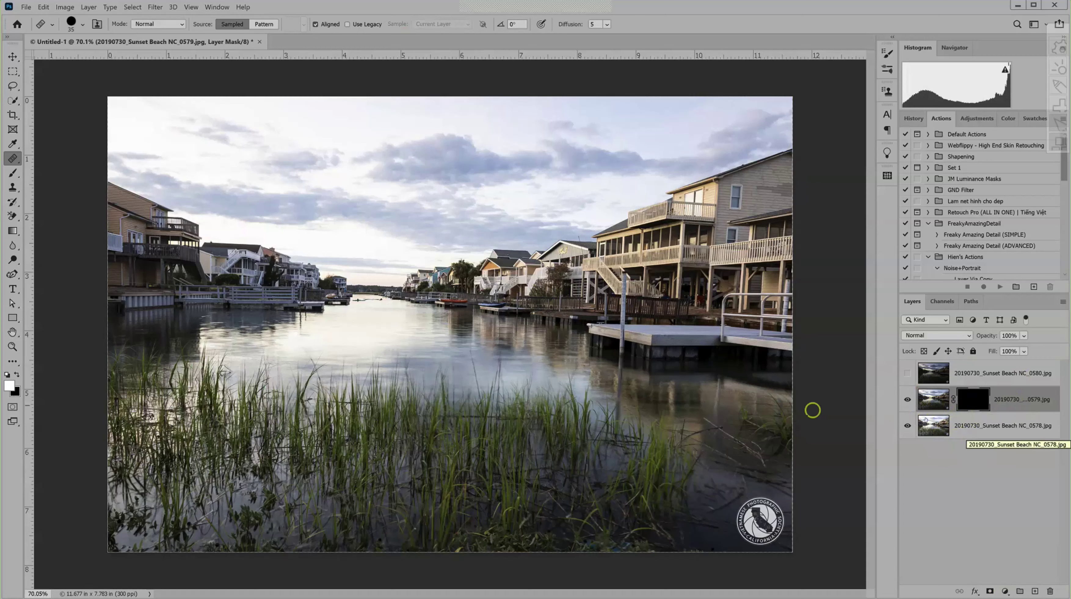
# - Choose the Brush tool and swap colours until white is the foreground
pyautogui.click(13, 173)
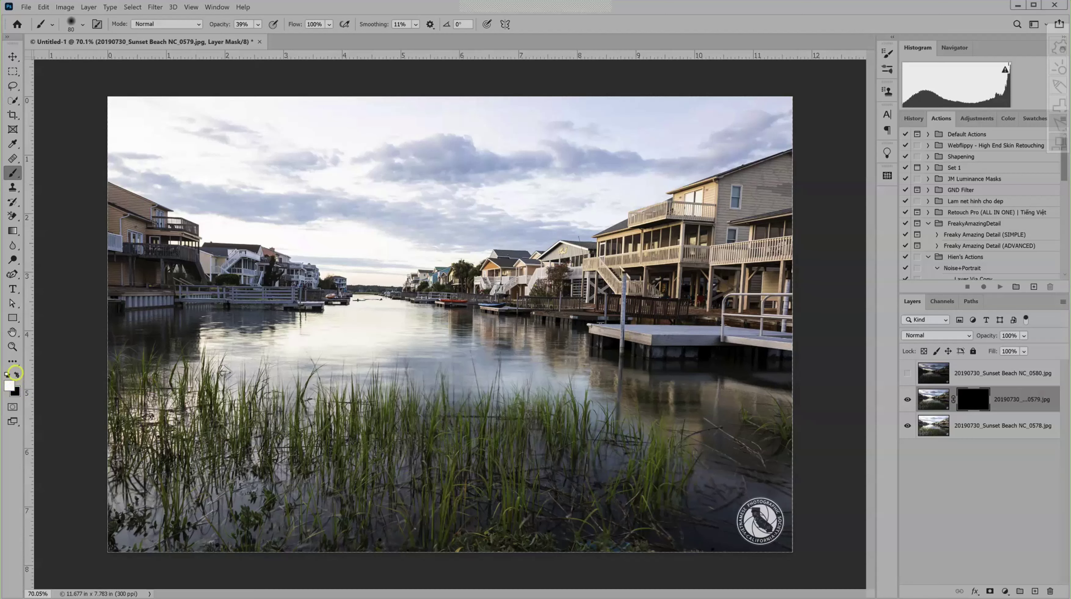
pyautogui.click(16, 373)
pyautogui.click(15, 374)
pyautogui.press('x')
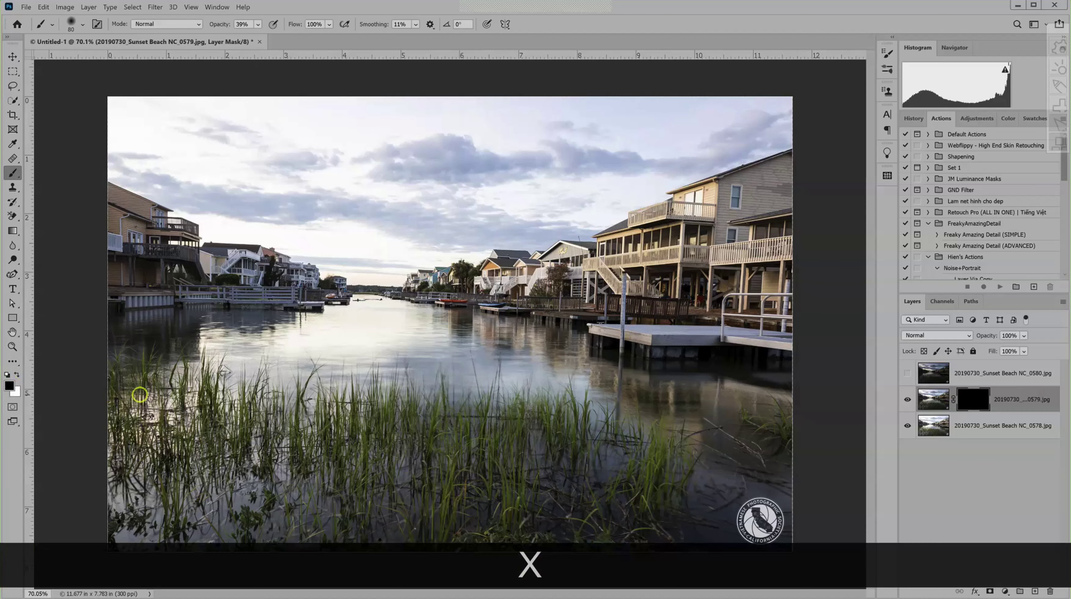
pyautogui.press('x')
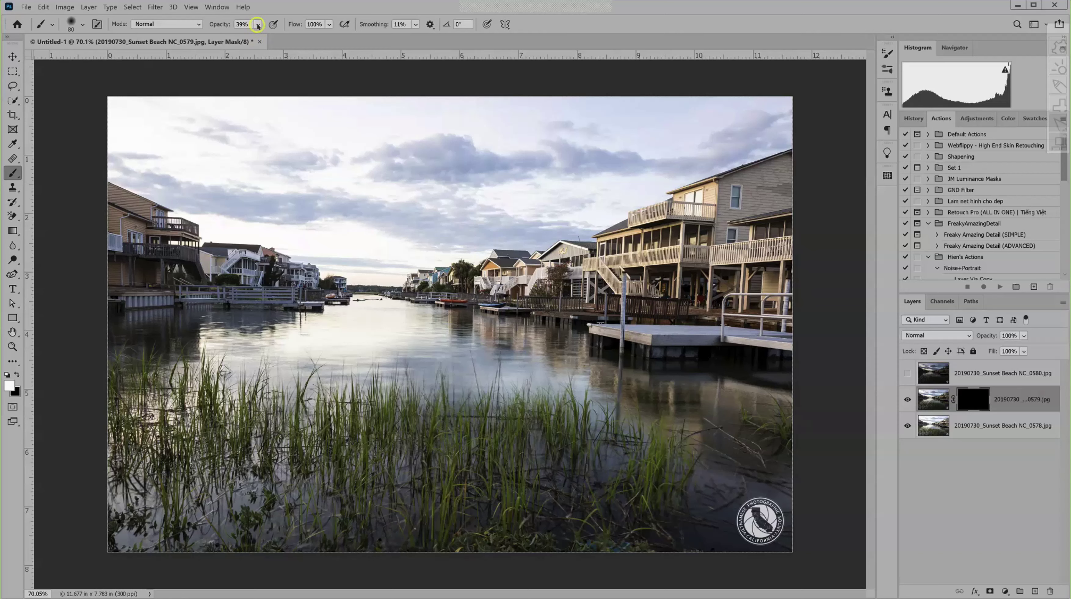
# - Raise the brush opacity to 52%
pyautogui.click(257, 26)
pyautogui.moveTo(270, 38); pyautogui.dragTo(276, 39)
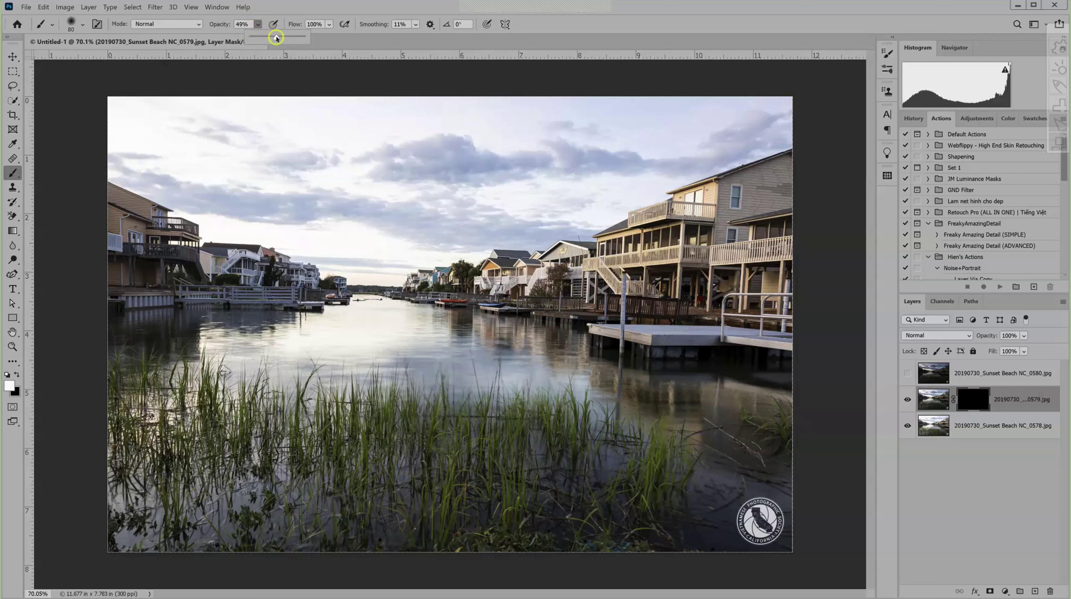
pyautogui.moveTo(276, 38); pyautogui.dragTo(278, 39)
# - Resize the brush with the bracket keys, settling around 120 px
pyautogui.press('[')
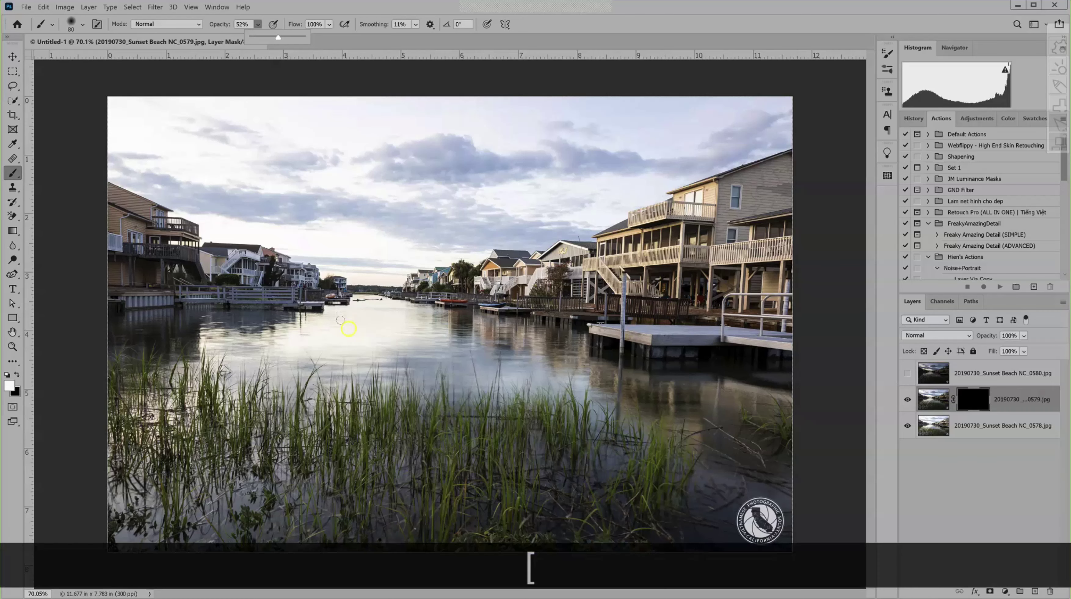
pyautogui.press('[')
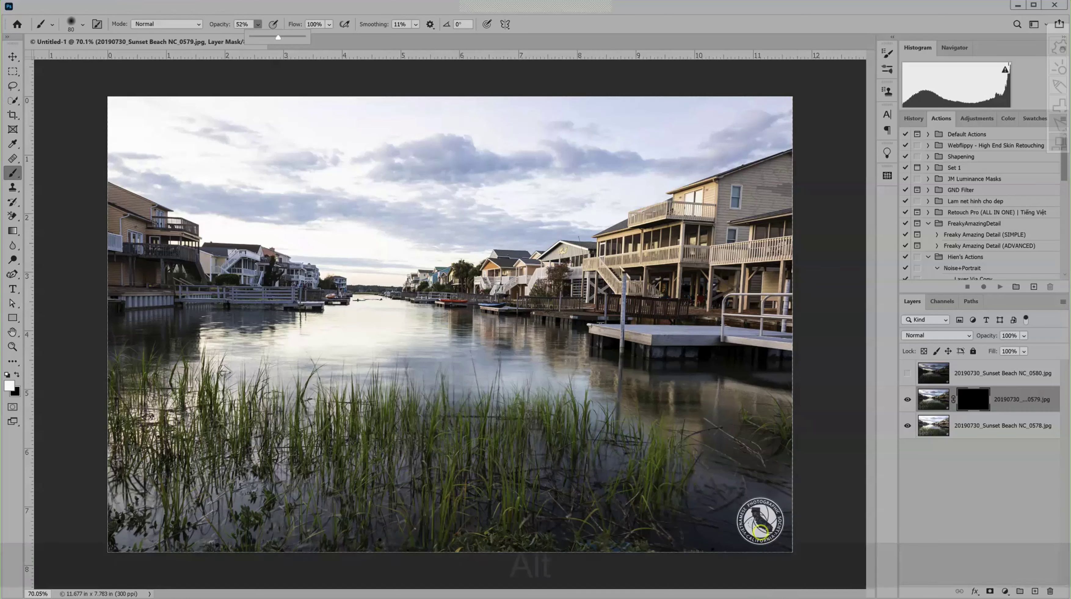
pyautogui.hotkey('alt', 'shift')
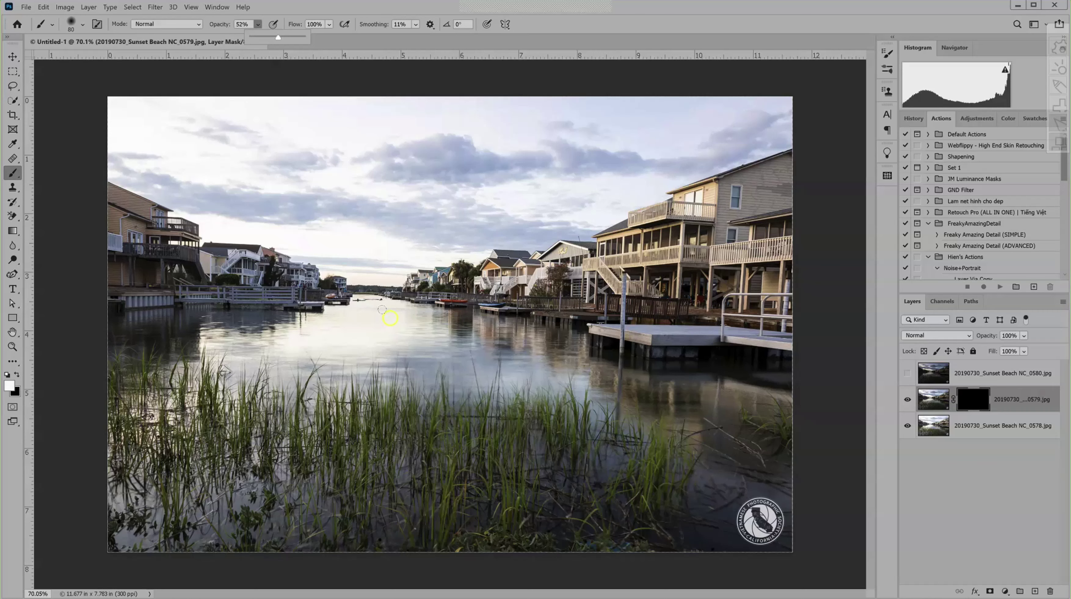
pyautogui.press('[')
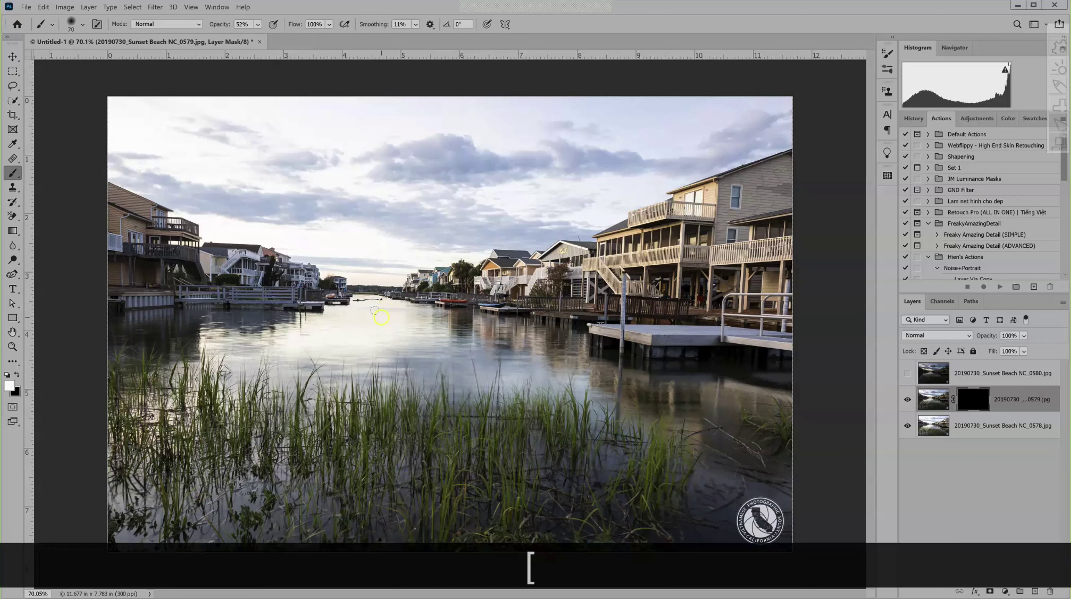
pyautogui.press('[')
pyautogui.press('[')
pyautogui.press('[')
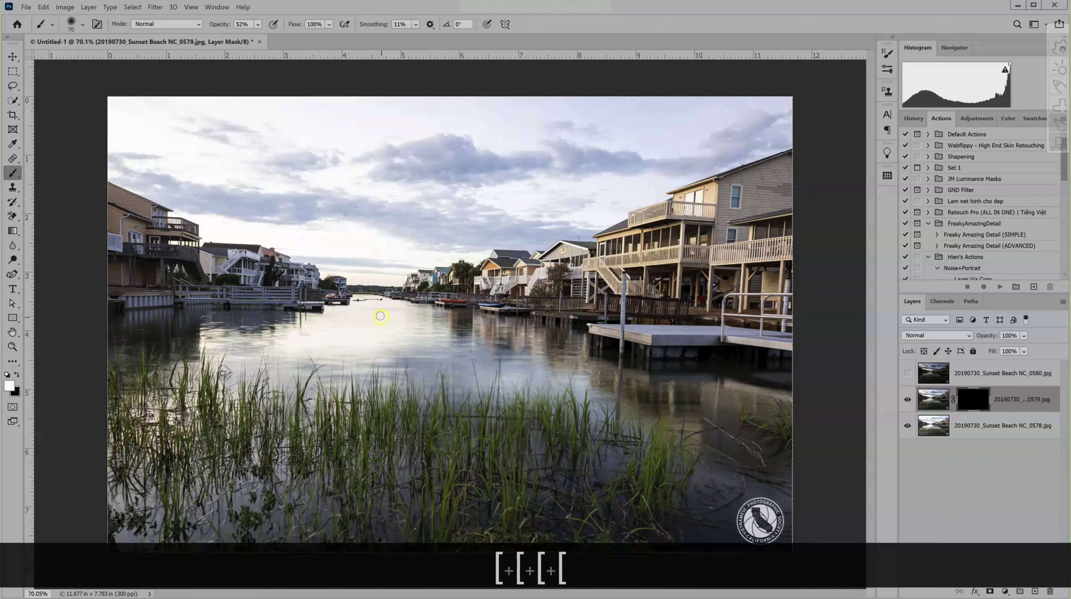
pyautogui.press('[')
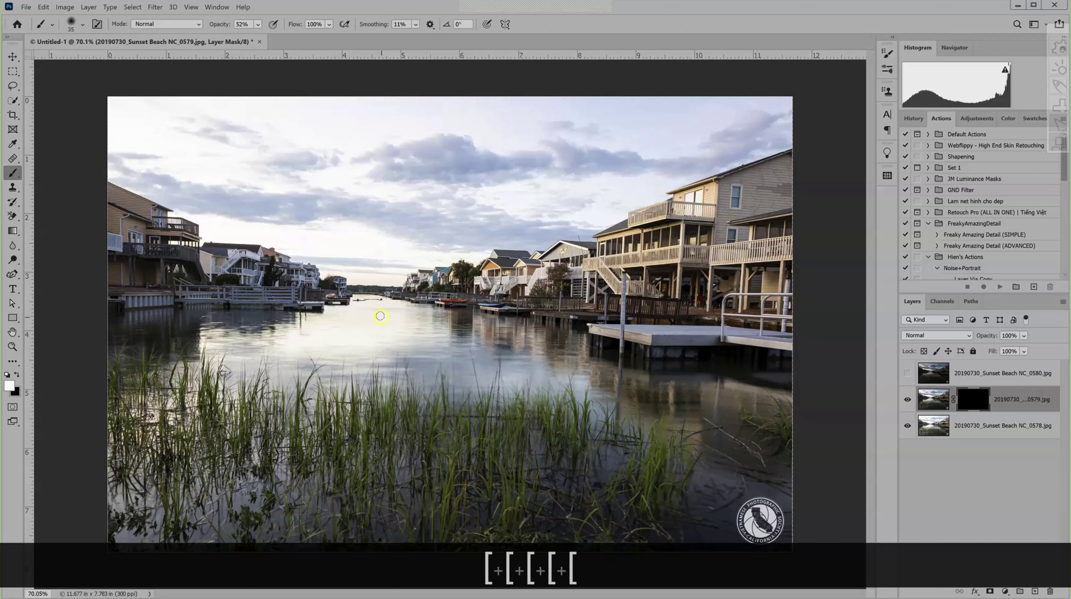
pyautogui.press(']')
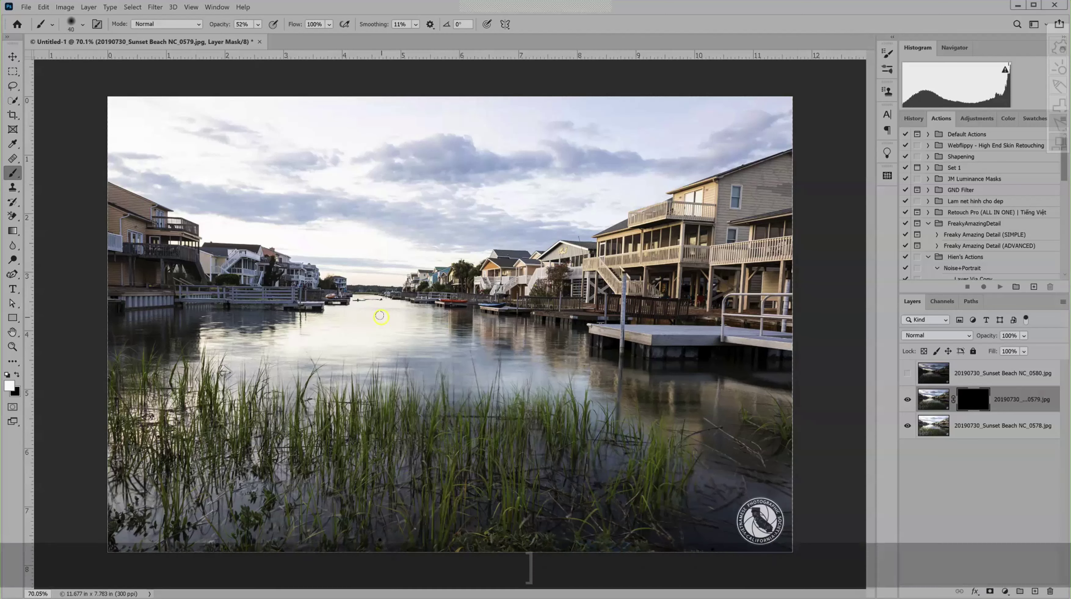
pyautogui.press(']')
pyautogui.press(']')
pyautogui.press(']')
pyautogui.press(']')
pyautogui.press(']')
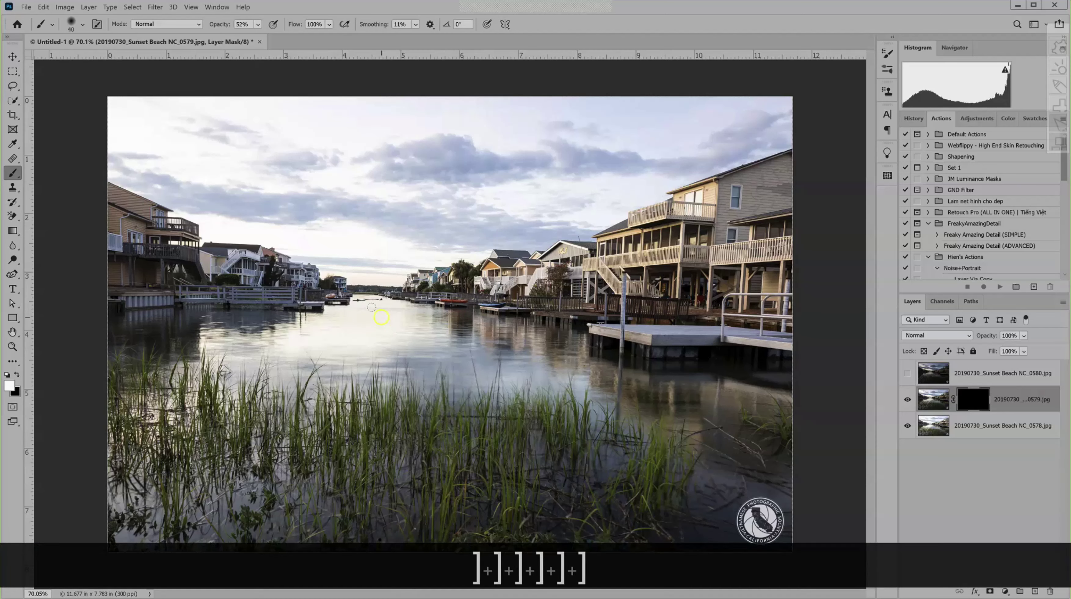
pyautogui.press(']')
pyautogui.press(']')
pyautogui.press(']')
pyautogui.press(']')
pyautogui.press(']')
pyautogui.press(']')
pyautogui.press(']')
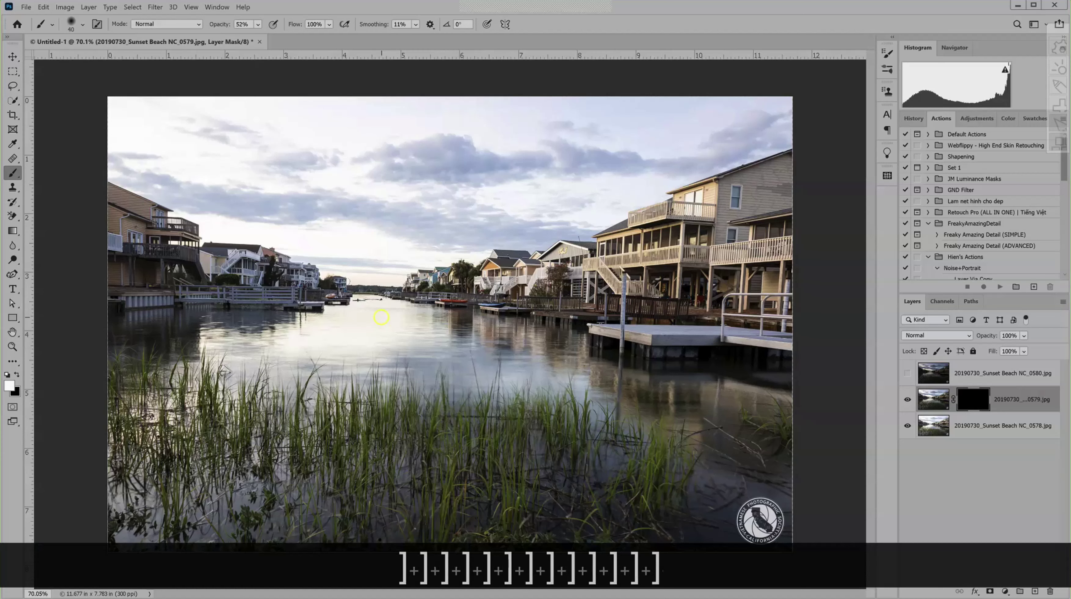
pyautogui.press('[')
pyautogui.press('[')
pyautogui.press('[')
pyautogui.press('[')
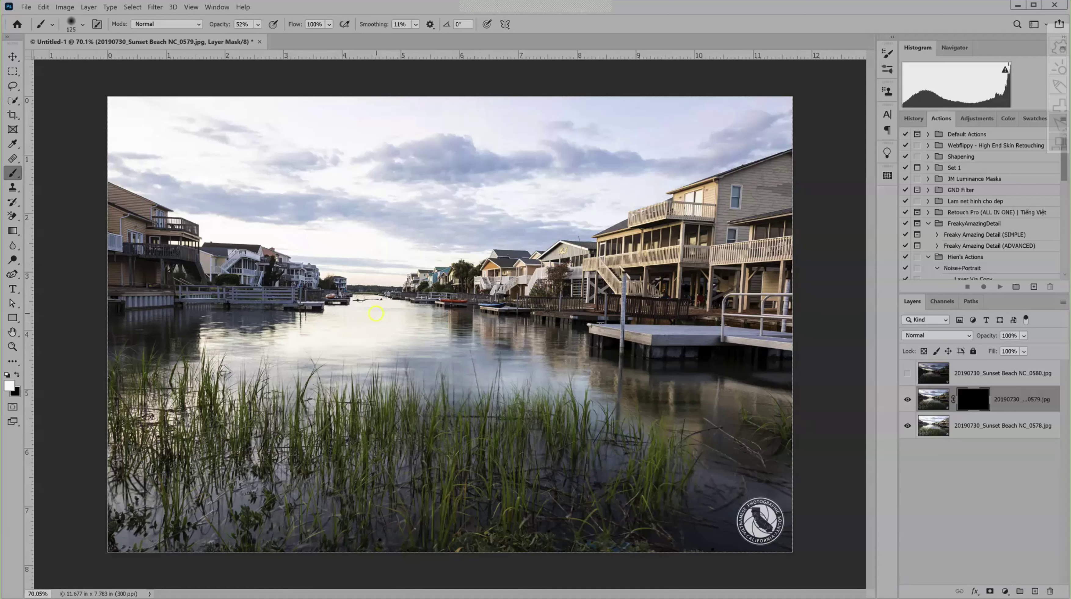
# - Set brush hardness to 12%, then paint white on the 0579 mask over the central water
pyautogui.press('ctrl')
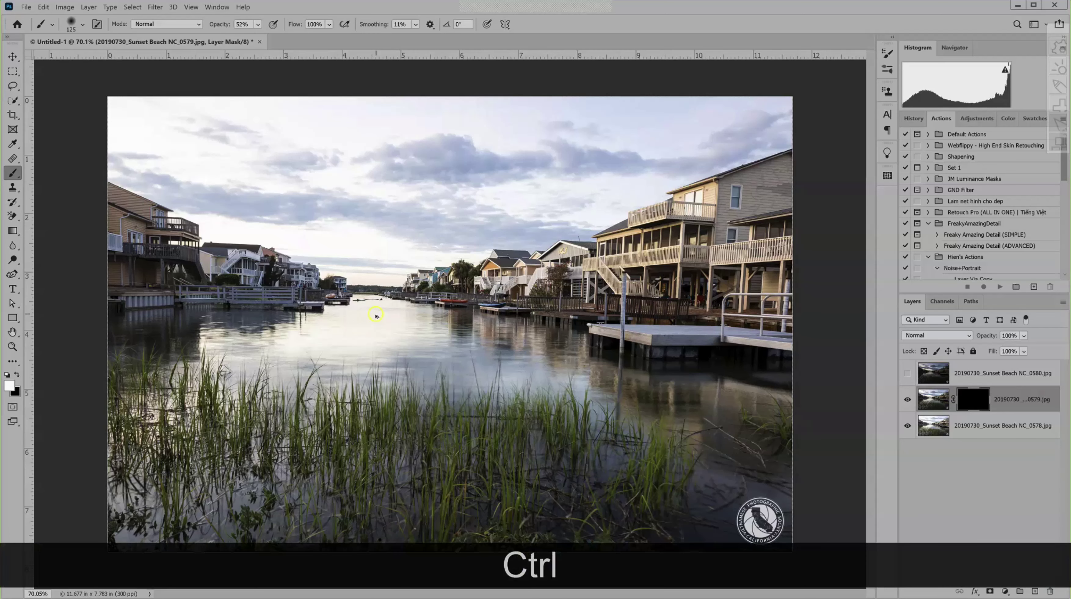
pyautogui.press('alt')
pyautogui.keyDown('ctrl'); pyautogui.keyDown('alt'); pyautogui.rightClick(375, 319); pyautogui.keyUp('alt'); pyautogui.keyUp('ctrl')
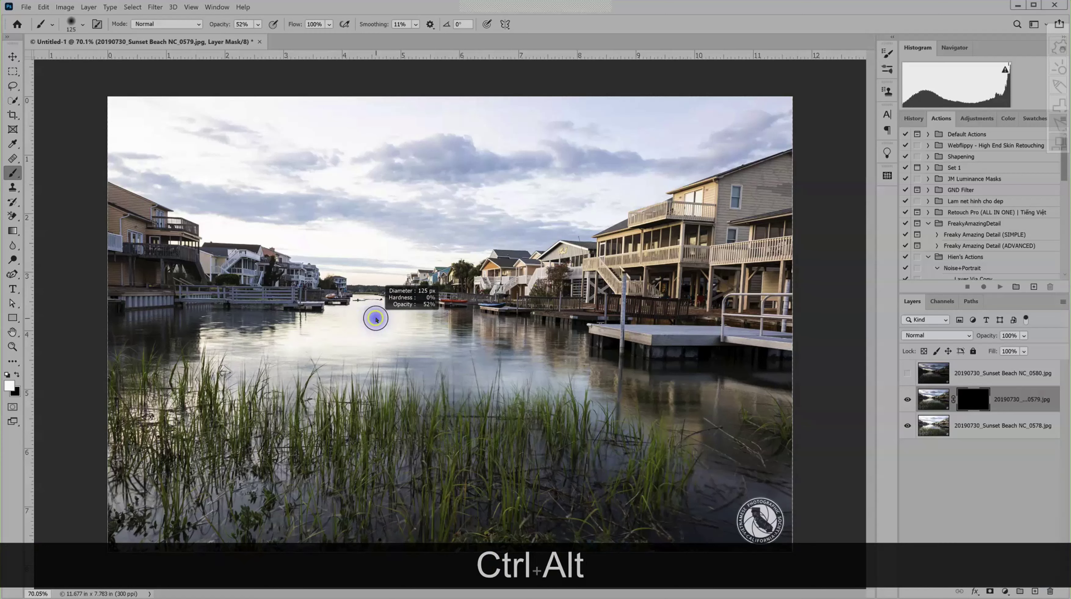
pyautogui.moveTo(376, 320); pyautogui.dragTo(421, 321)
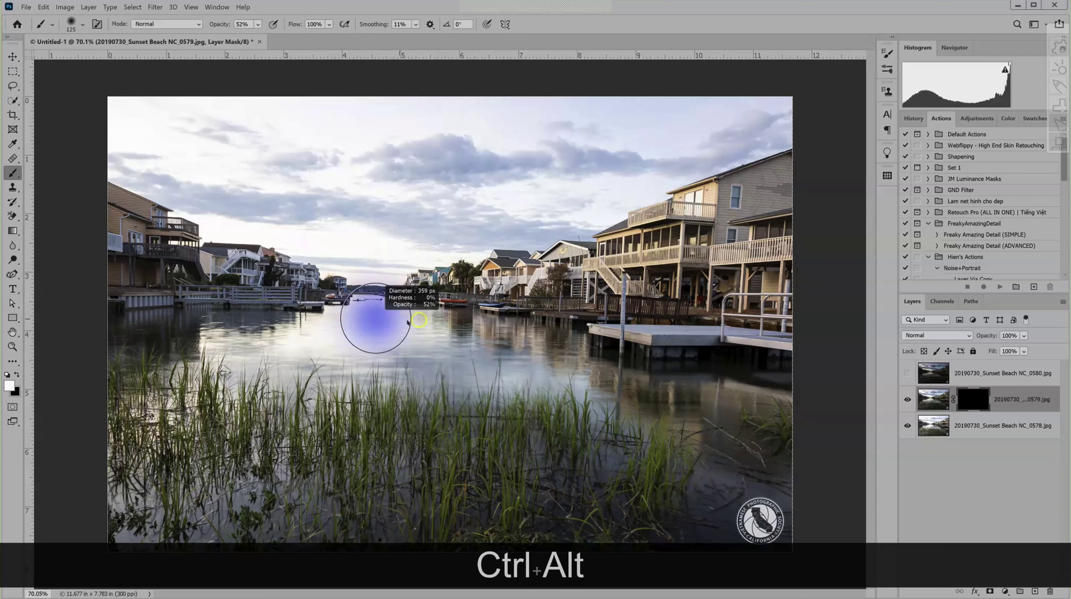
pyautogui.moveTo(422, 320)
pyautogui.mouseDown()
pyautogui.moveTo(321, 324)
pyautogui.moveTo(364, 327)
pyautogui.mouseUp()
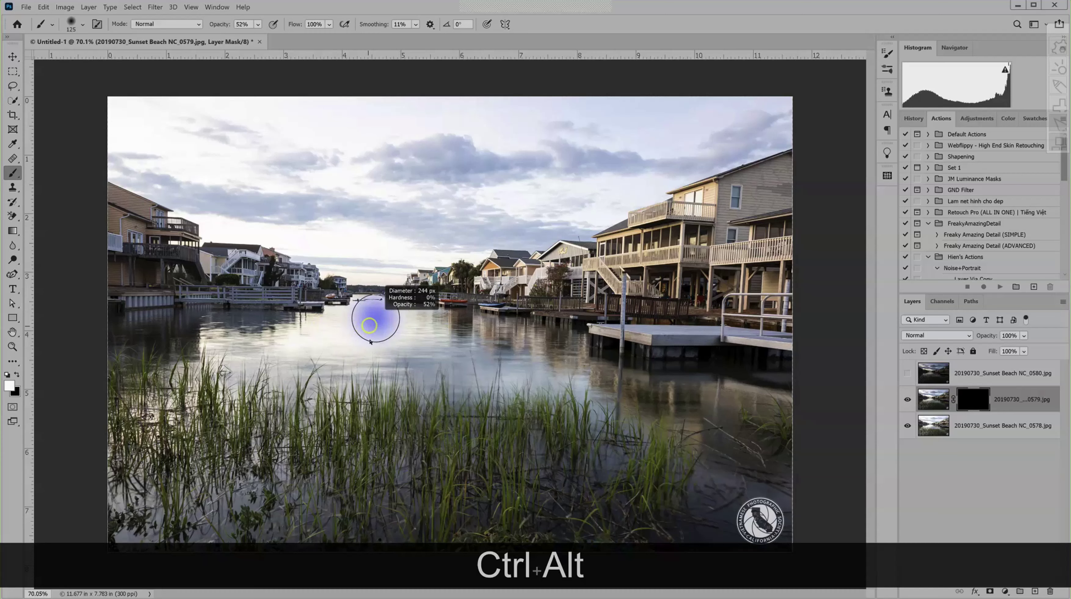
pyautogui.moveTo(370, 342)
pyautogui.mouseDown()
pyautogui.moveTo(370, 357)
pyautogui.moveTo(373, 305)
pyautogui.mouseUp()
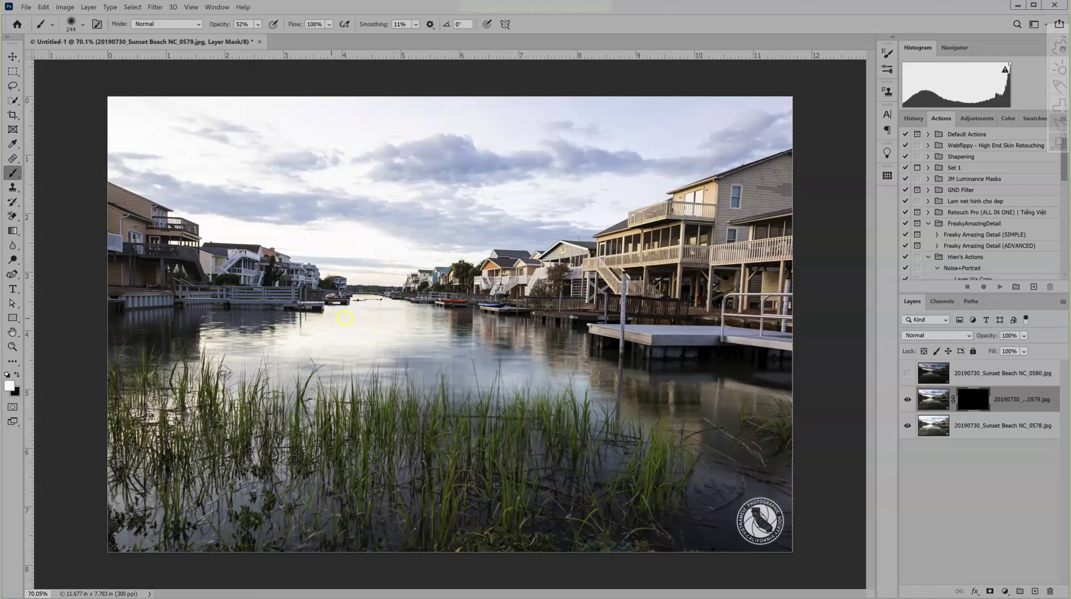
pyautogui.moveTo(345, 319)
pyautogui.mouseDown()
pyautogui.moveTo(299, 337)
pyautogui.moveTo(458, 346)
pyautogui.moveTo(412, 264)
pyautogui.moveTo(248, 223)
pyautogui.moveTo(99, 160)
pyautogui.moveTo(285, 251)
pyautogui.moveTo(545, 245)
pyautogui.moveTo(783, 142)
pyautogui.moveTo(569, 236)
pyautogui.mouseUp()
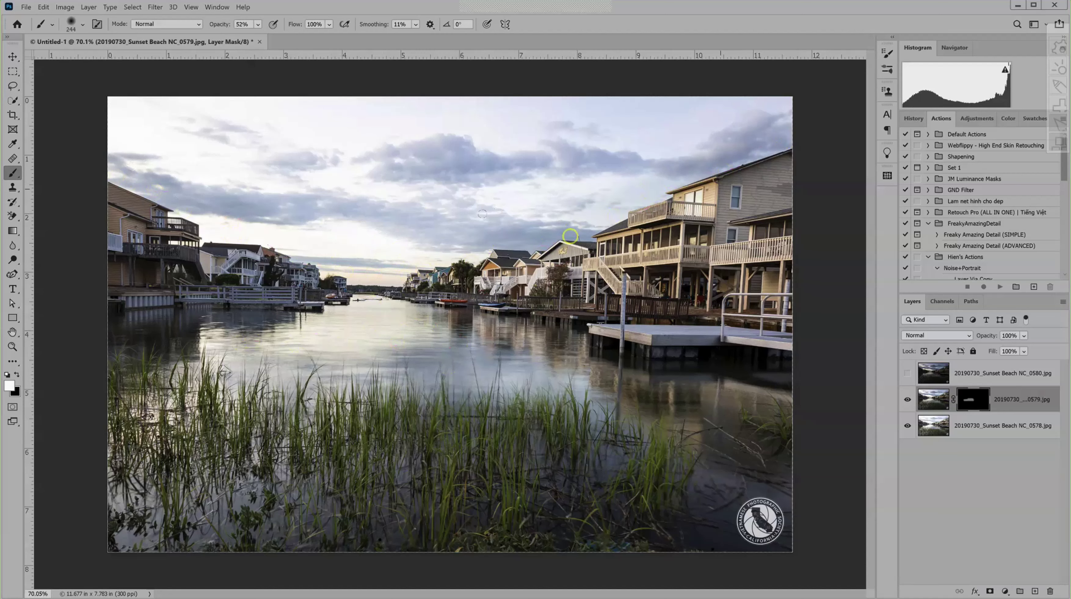
# - Paint the 0579 mask white from the rooftops to the horizon and over the water and dock
pyautogui.moveTo(570, 236)
pyautogui.mouseDown()
pyautogui.moveTo(412, 272)
pyautogui.moveTo(330, 265)
pyautogui.moveTo(232, 236)
pyautogui.mouseUp()
pyautogui.moveTo(145, 182)
pyautogui.mouseDown()
pyautogui.moveTo(296, 235)
pyautogui.moveTo(534, 197)
pyautogui.moveTo(766, 110)
pyautogui.mouseUp()
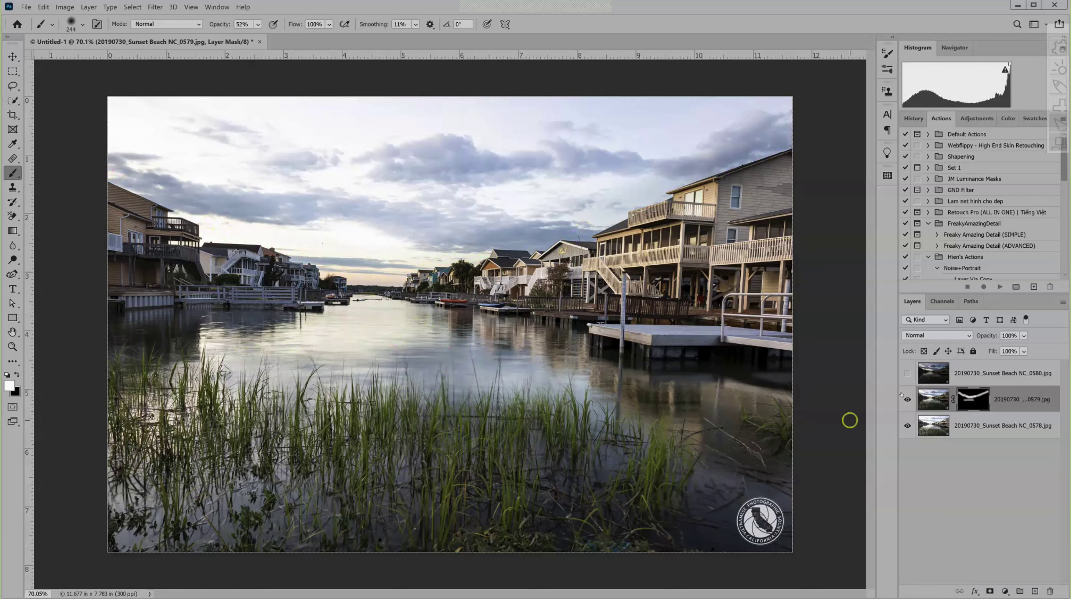
pyautogui.click(509, 298)
pyautogui.click(482, 342)
pyautogui.click(528, 381)
pyautogui.click(425, 207)
# - Brush the 0579 mask across the right-hand, upper-right and top sky
pyautogui.moveTo(387, 153)
pyautogui.mouseDown()
pyautogui.moveTo(366, 123)
pyautogui.moveTo(124, 139)
pyautogui.moveTo(231, 150)
pyautogui.moveTo(378, 223)
pyautogui.moveTo(478, 156)
pyautogui.mouseUp()
pyautogui.moveTo(561, 148); pyautogui.dragTo(777, 101)
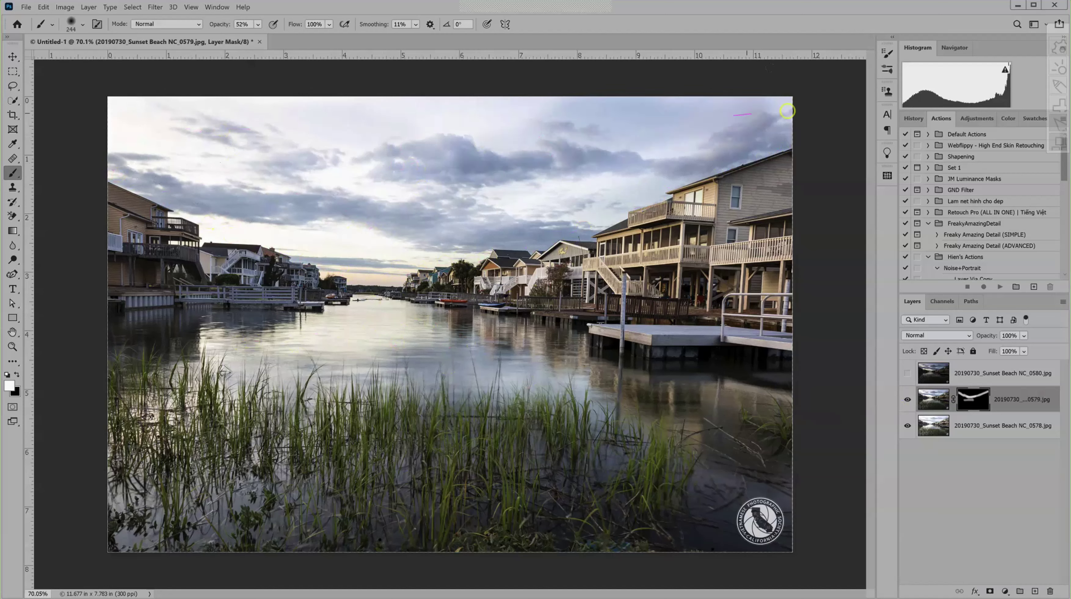
pyautogui.click(767, 101)
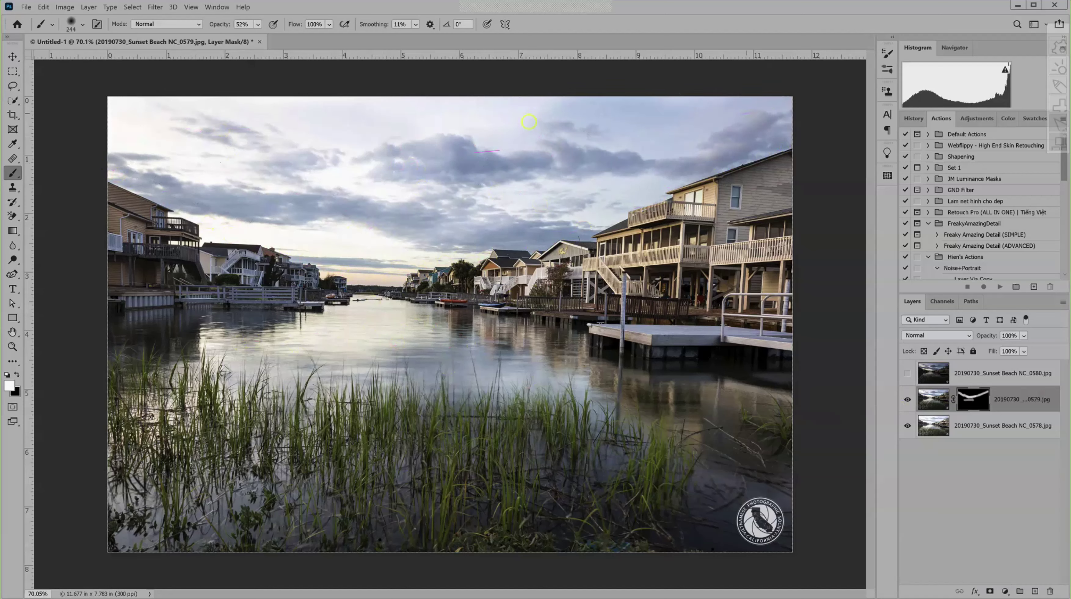
pyautogui.moveTo(462, 138)
pyautogui.mouseDown()
pyautogui.moveTo(490, 103)
pyautogui.moveTo(348, 86)
pyautogui.moveTo(83, 110)
pyautogui.mouseUp()
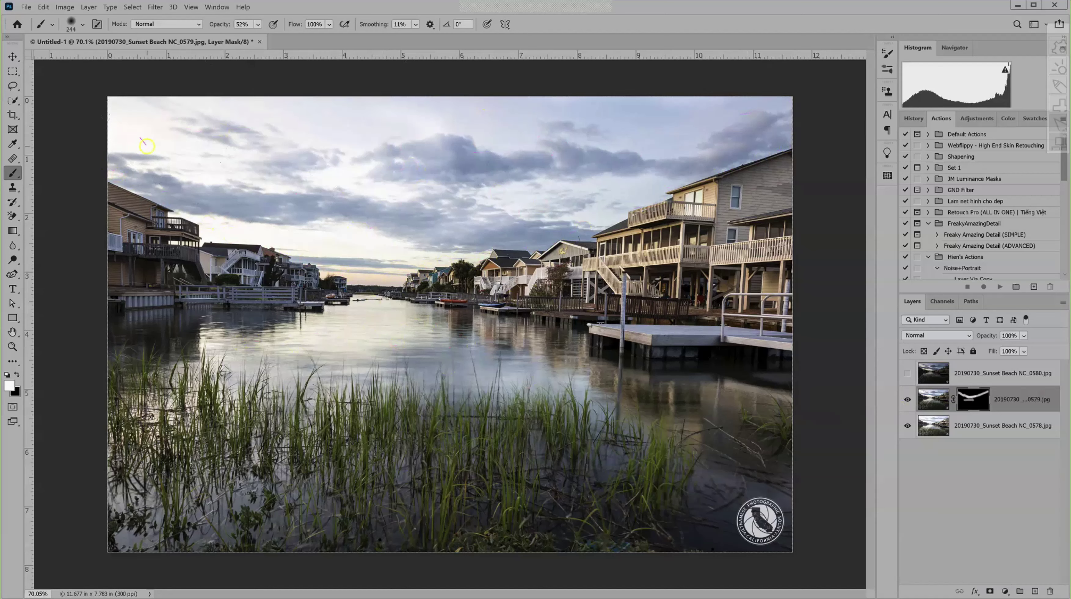
pyautogui.moveTo(279, 205); pyautogui.dragTo(342, 235)
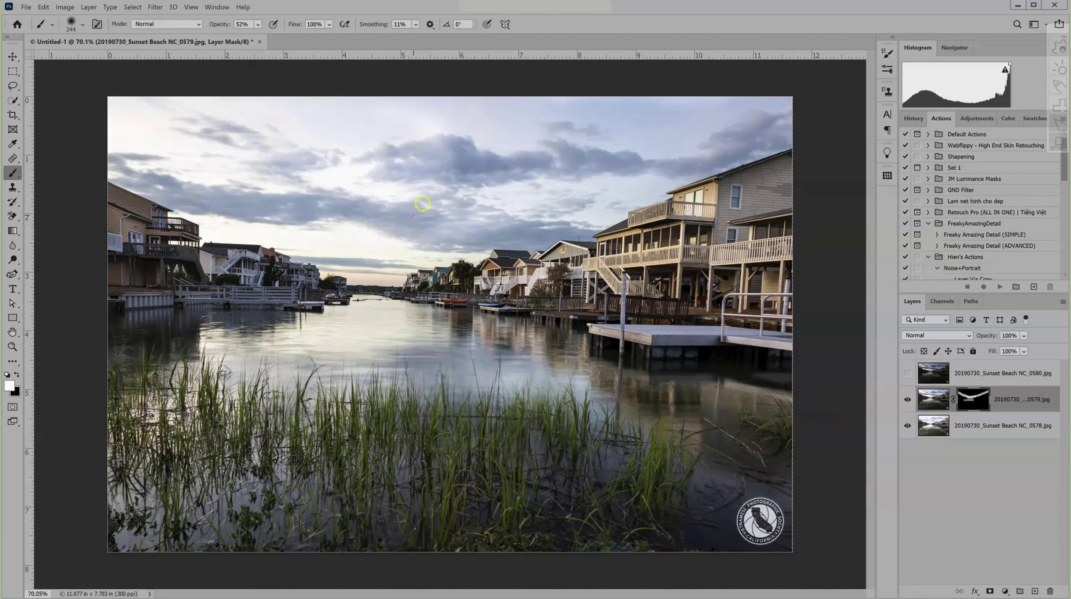
pyautogui.click(634, 134)
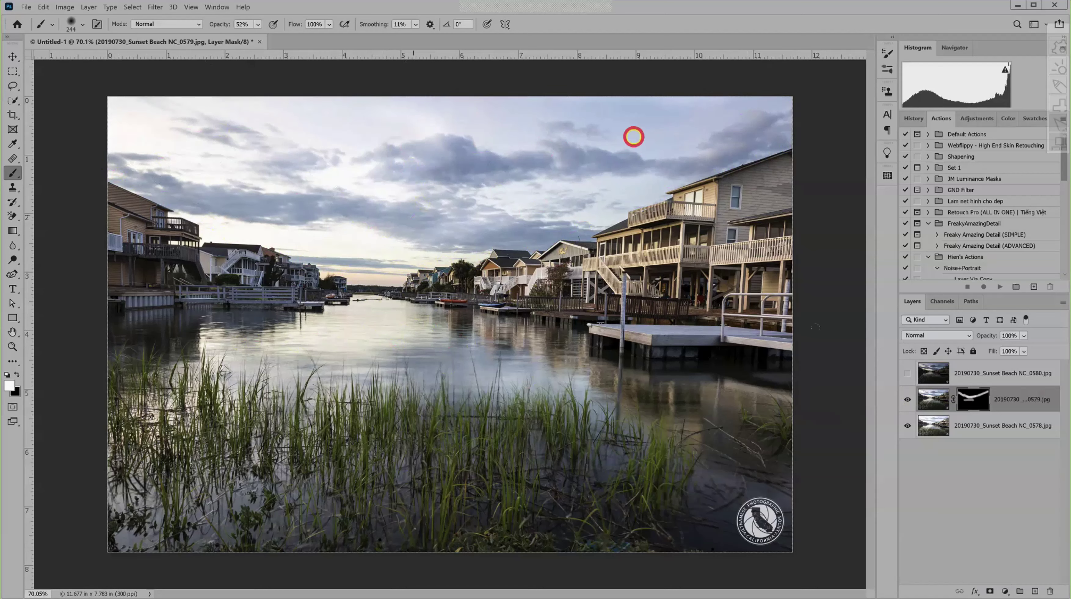
# - Toggle layer 0579 to compare the blend, then paint more over the water and upper-right sky
pyautogui.click(906, 400)
pyautogui.click(906, 400)
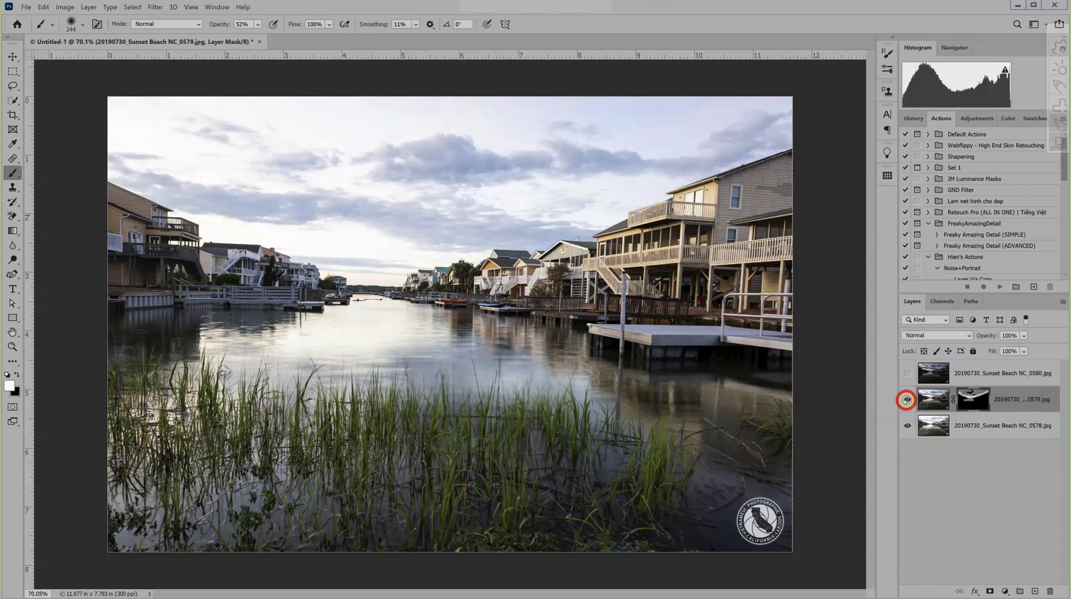
pyautogui.click(906, 400)
pyautogui.click(906, 400)
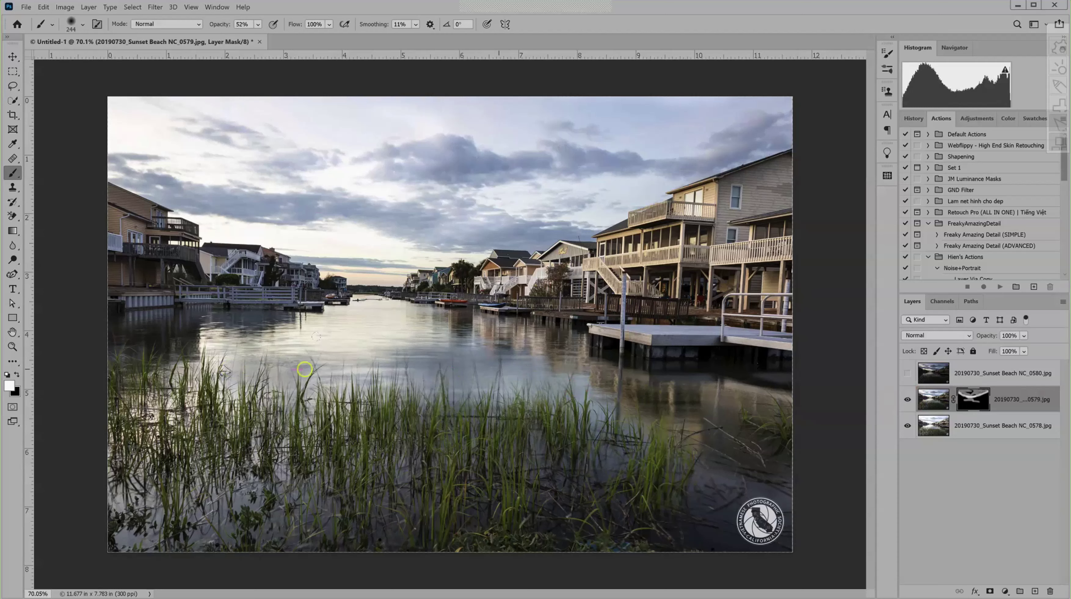
pyautogui.moveTo(227, 369); pyautogui.dragTo(372, 377)
pyautogui.click(332, 437)
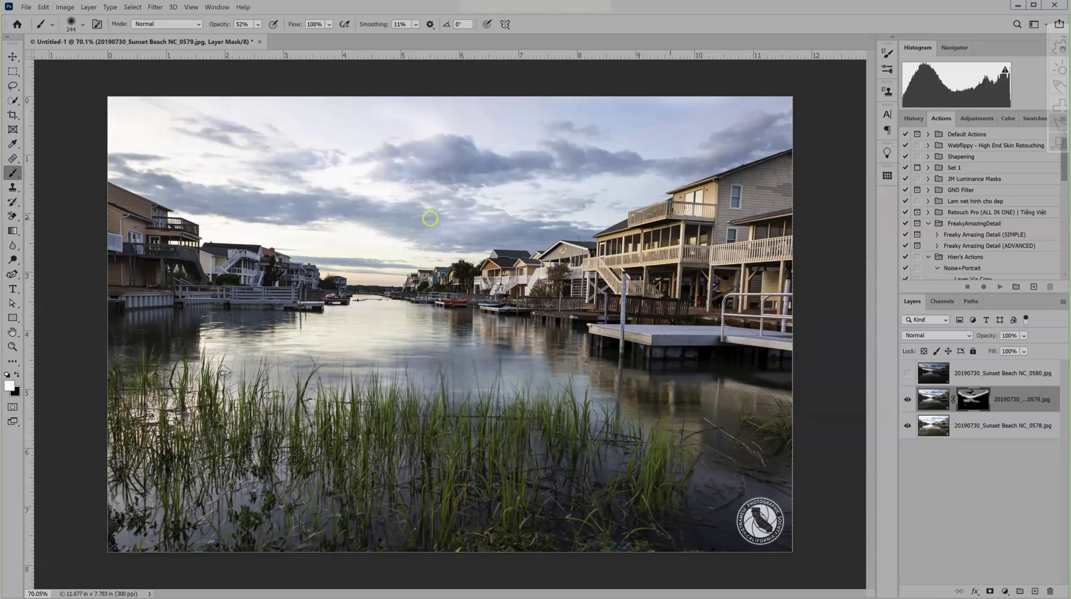
pyautogui.moveTo(473, 216)
pyautogui.mouseDown()
pyautogui.moveTo(811, 87)
pyautogui.moveTo(261, 104)
pyautogui.mouseUp()
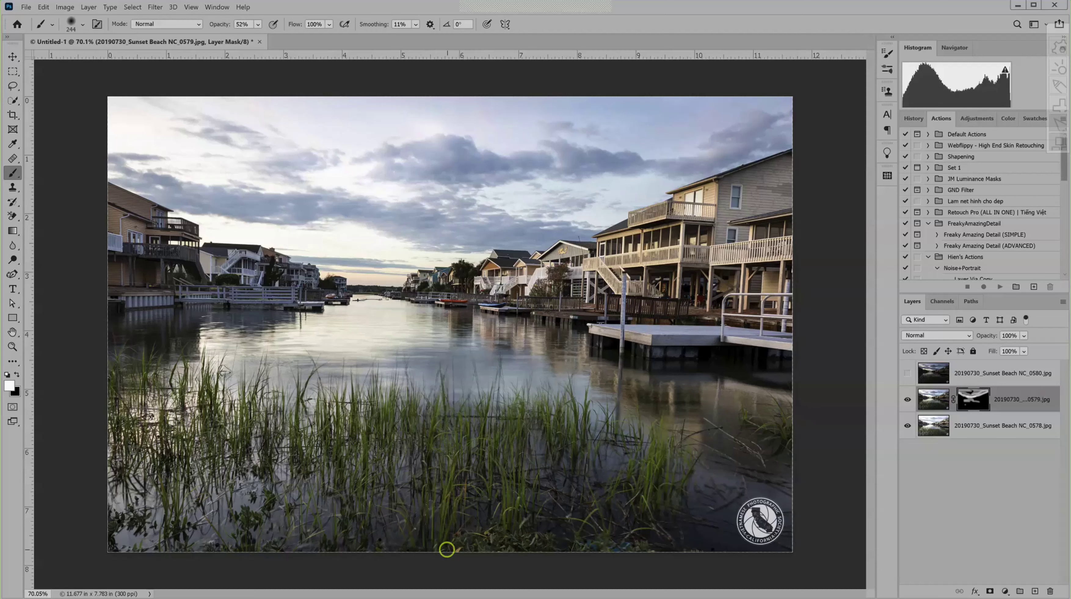
# - Make the top 0580 layer visible and select it as the active layer
pyautogui.click(907, 373)
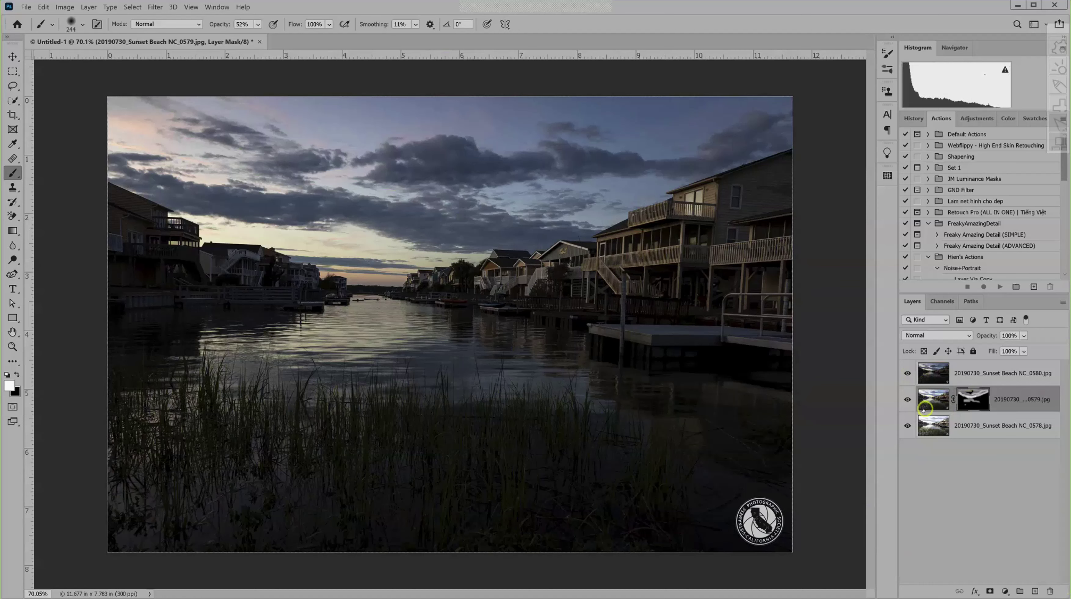
pyautogui.press('alt')
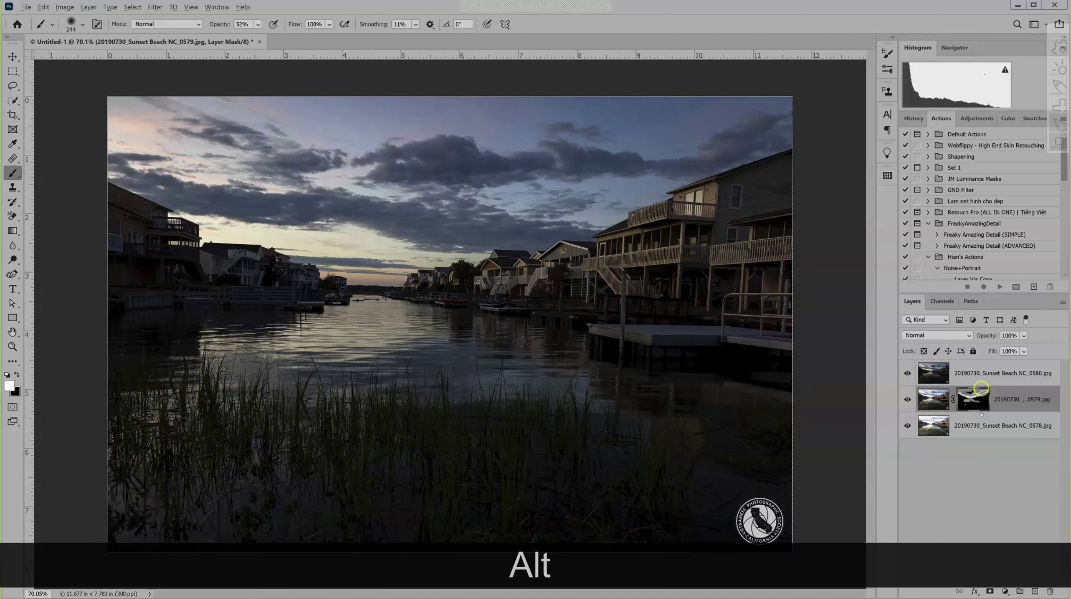
pyautogui.click(978, 375)
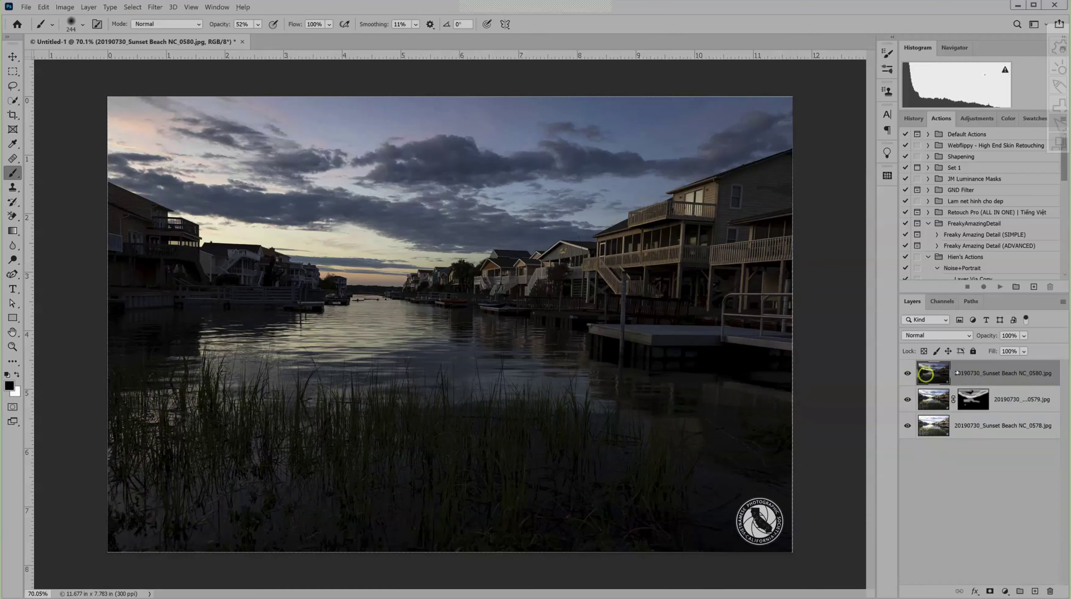
# - Add a black hide-all mask to layer 0580 and target that mask
pyautogui.click(915, 515)
pyautogui.press('alt')
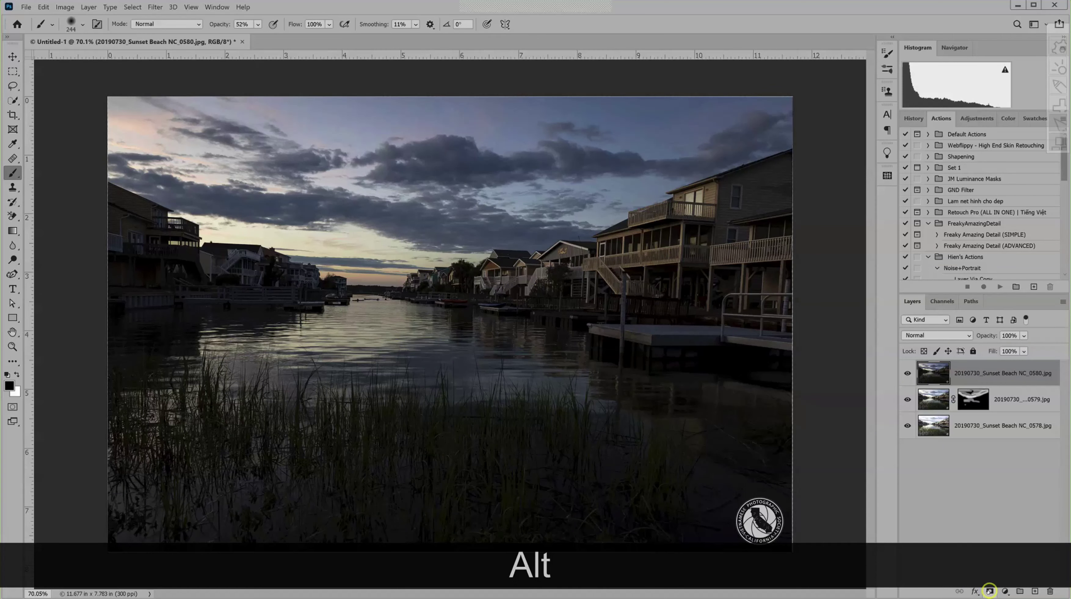
pyautogui.keyDown('alt'); pyautogui.click(989, 591); pyautogui.keyUp('alt')
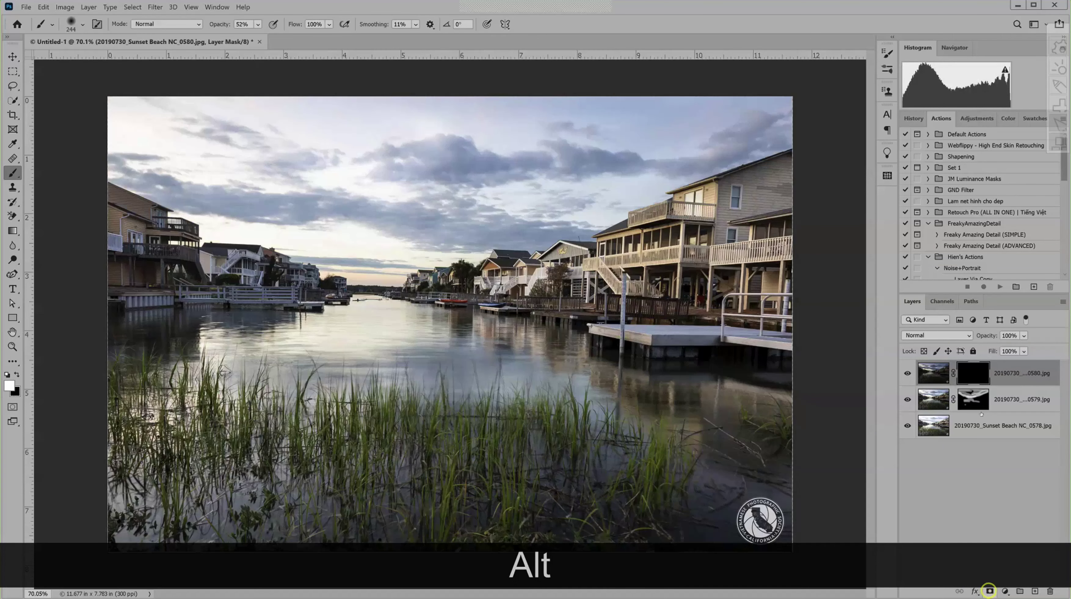
pyautogui.click(970, 374)
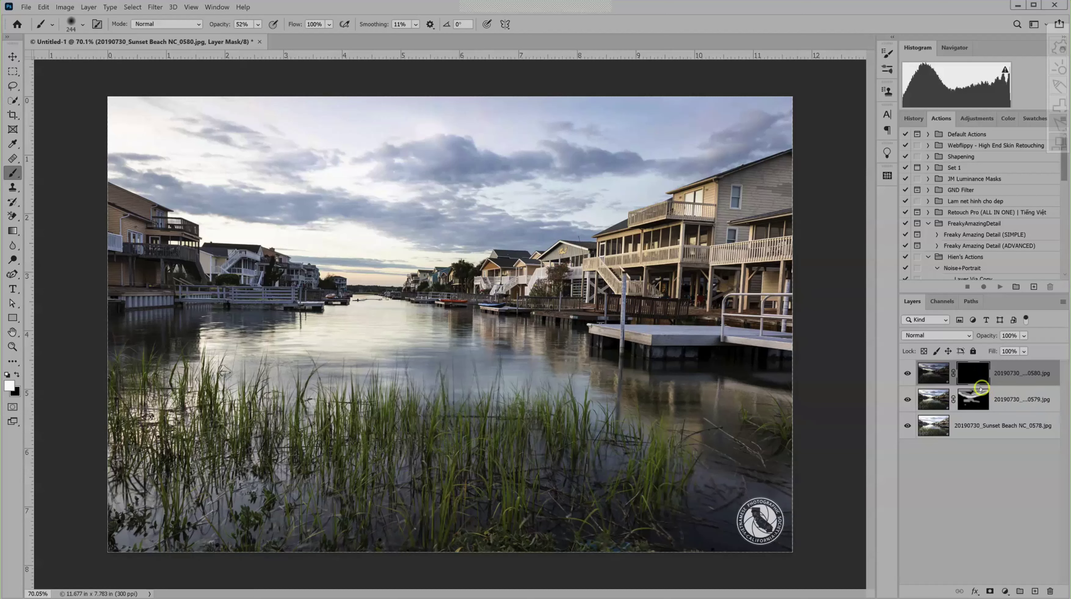
pyautogui.keyDown('alt'); pyautogui.click(972, 373); pyautogui.keyUp('alt')
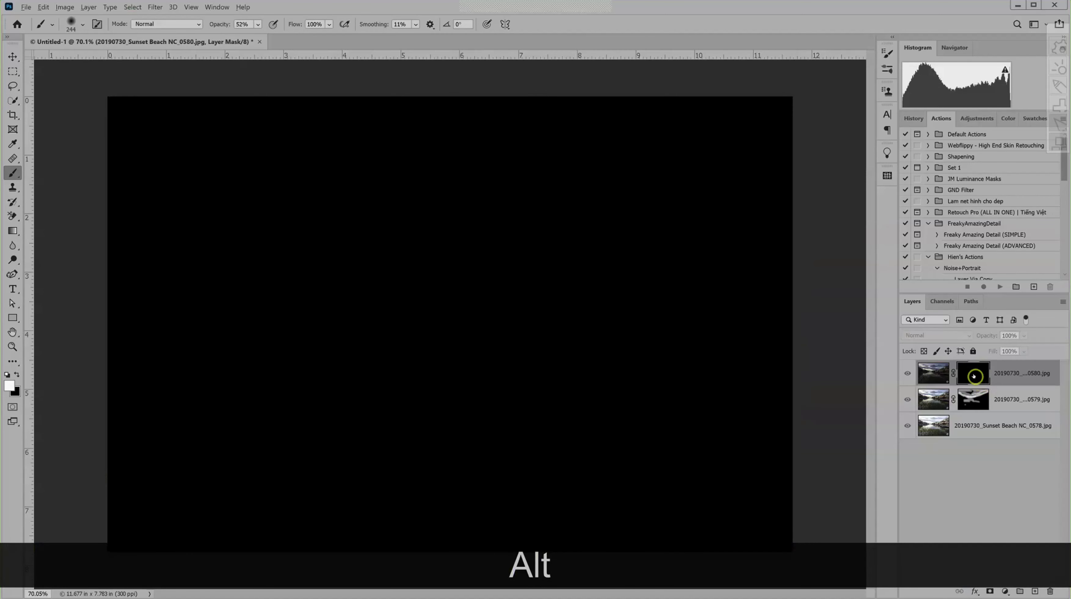
pyautogui.keyDown('alt'); pyautogui.click(971, 376); pyautogui.keyUp('alt')
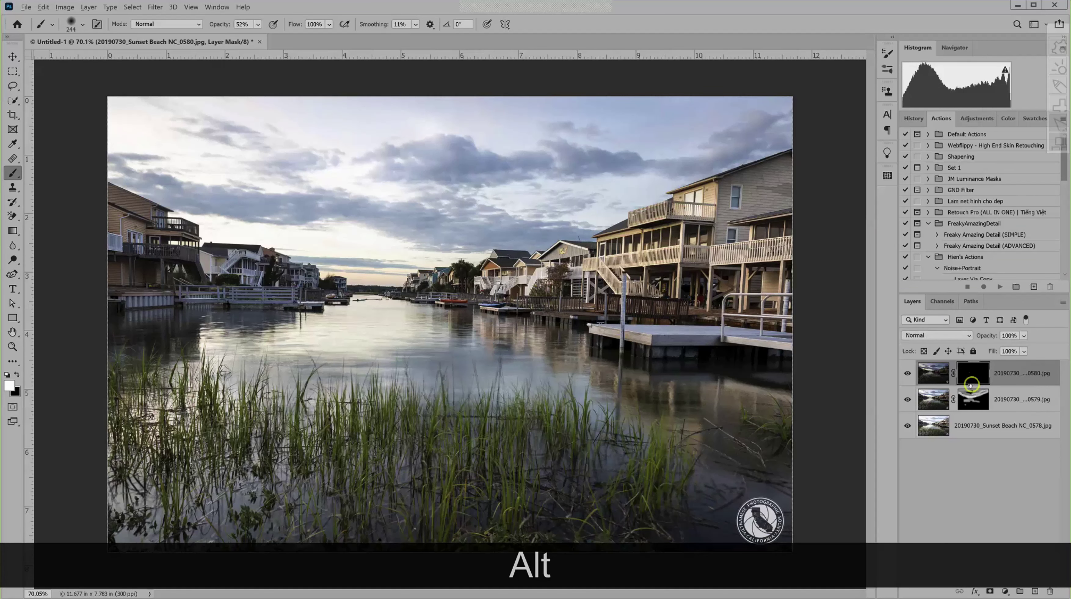
pyautogui.press('ctrl')
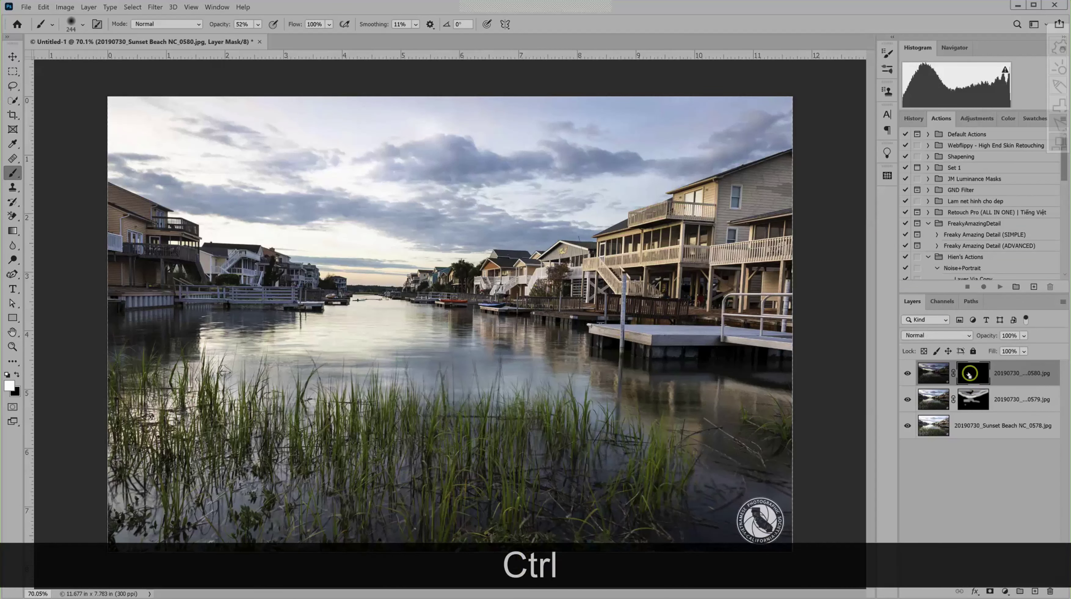
pyautogui.keyDown('ctrl'); pyautogui.click(969, 374); pyautogui.keyUp('ctrl')
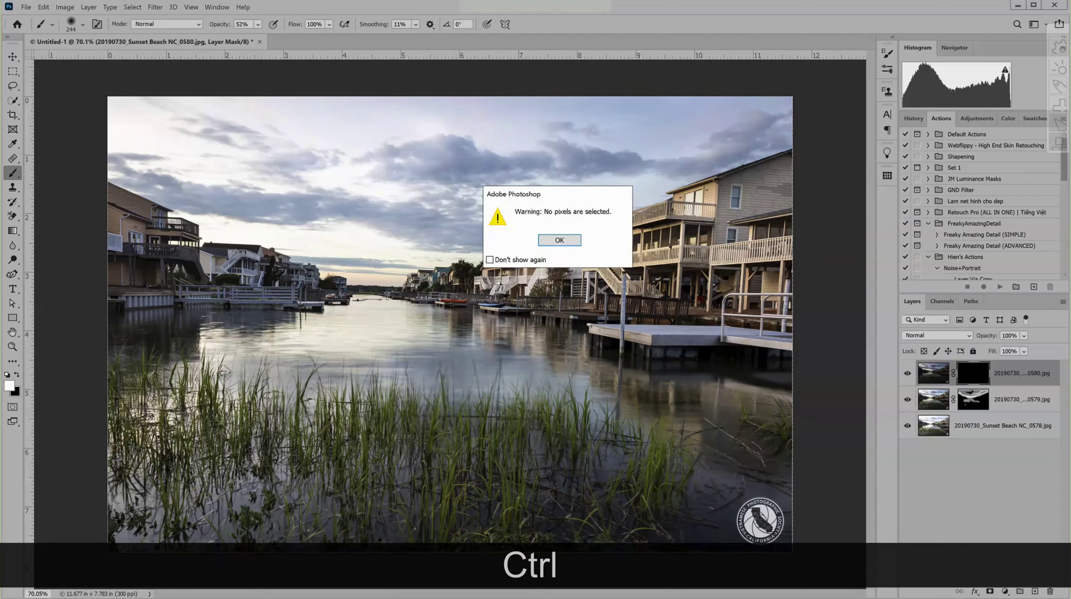
pyautogui.click(560, 239)
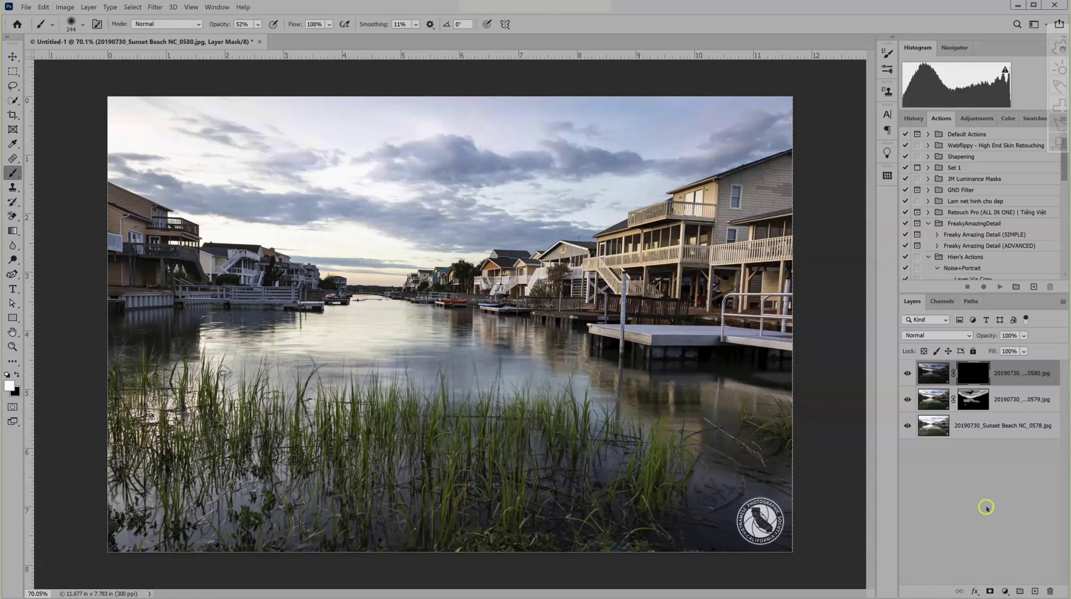
pyautogui.hotkey('ctrl', 'i')
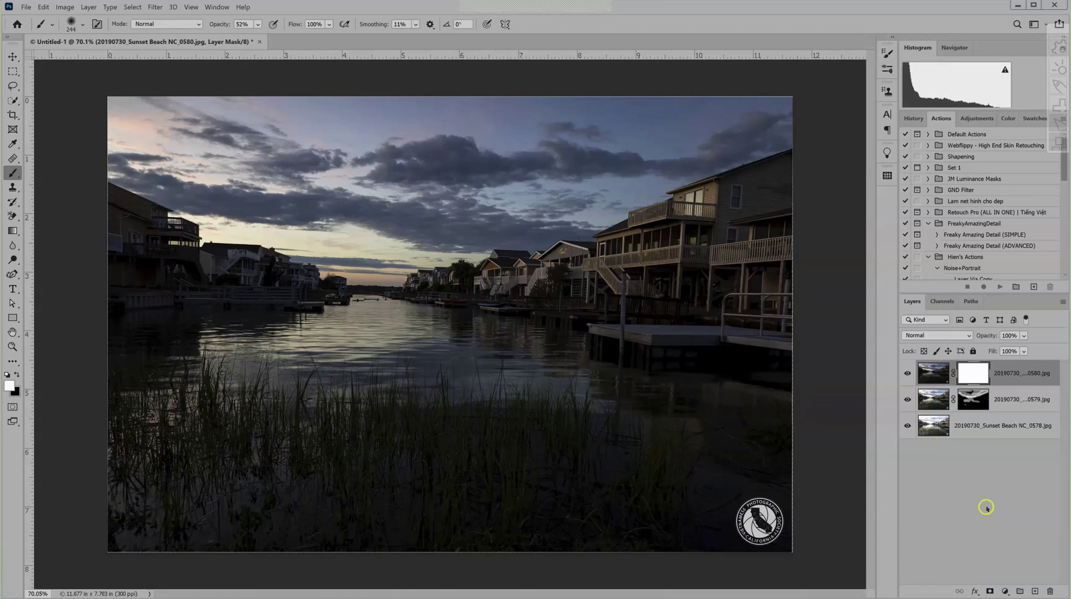
pyautogui.hotkey('ctrl', 'i')
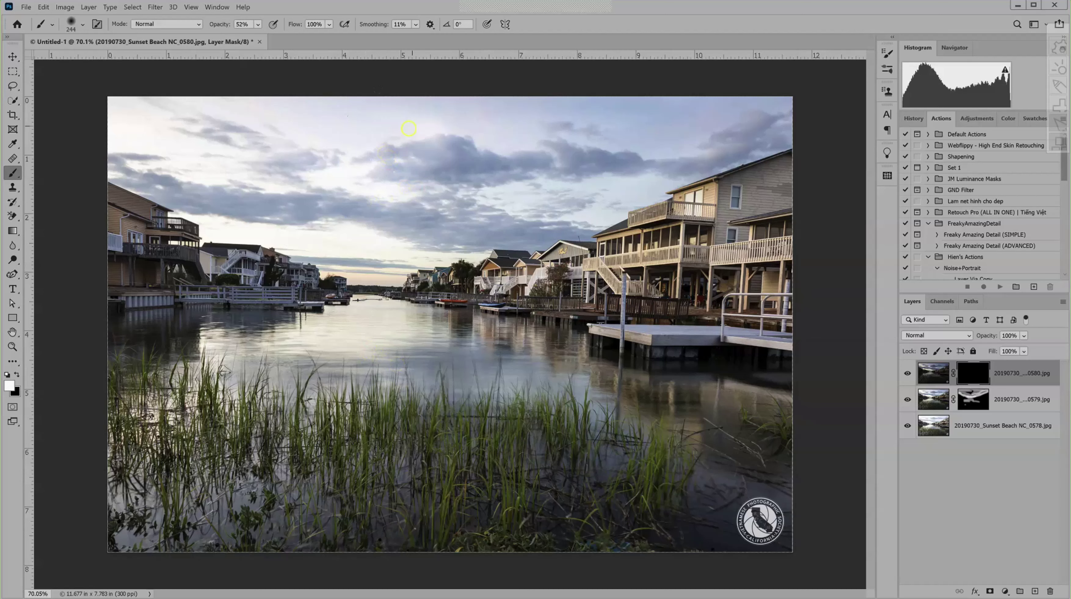
# - Paint white strokes across the upper sky on the 0580 mask, then switch to black
pyautogui.moveTo(412, 124)
pyautogui.mouseDown()
pyautogui.moveTo(131, 120)
pyautogui.moveTo(751, 82)
pyautogui.moveTo(724, 112)
pyautogui.moveTo(593, 148)
pyautogui.moveTo(497, 158)
pyautogui.moveTo(489, 126)
pyautogui.moveTo(331, 189)
pyautogui.moveTo(138, 172)
pyautogui.moveTo(121, 157)
pyautogui.moveTo(530, 182)
pyautogui.moveTo(777, 114)
pyautogui.mouseUp()
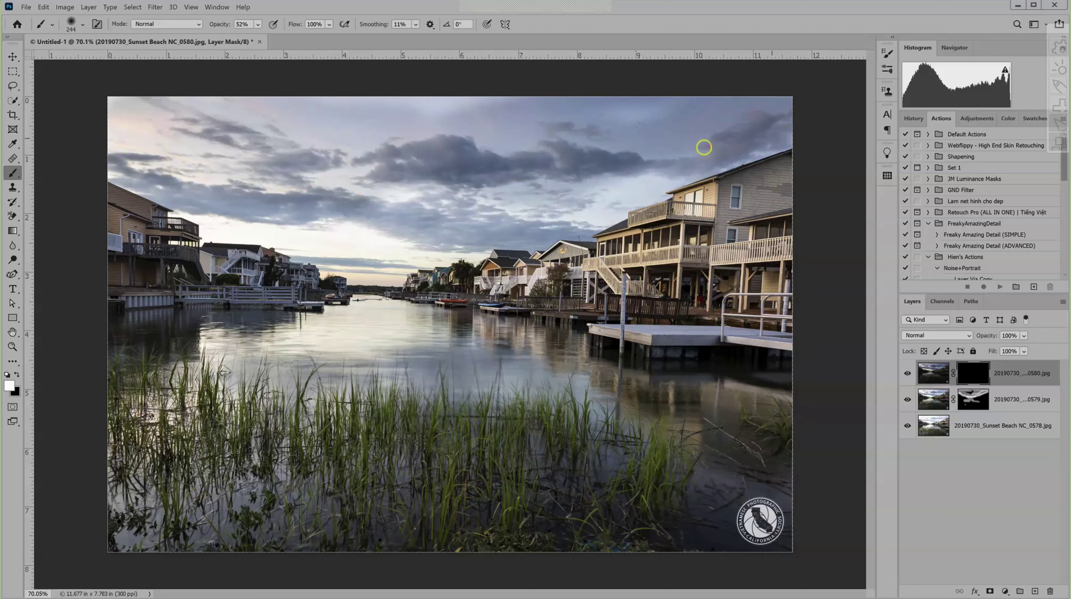
pyautogui.moveTo(704, 147)
pyautogui.mouseDown()
pyautogui.moveTo(547, 210)
pyautogui.moveTo(616, 201)
pyautogui.moveTo(476, 233)
pyautogui.moveTo(457, 175)
pyautogui.moveTo(374, 207)
pyautogui.moveTo(258, 207)
pyautogui.moveTo(108, 163)
pyautogui.moveTo(206, 219)
pyautogui.moveTo(321, 249)
pyautogui.moveTo(319, 264)
pyautogui.moveTo(403, 272)
pyautogui.moveTo(420, 268)
pyautogui.moveTo(333, 216)
pyautogui.moveTo(419, 246)
pyautogui.moveTo(480, 252)
pyautogui.moveTo(509, 226)
pyautogui.moveTo(600, 220)
pyautogui.moveTo(701, 162)
pyautogui.moveTo(755, 146)
pyautogui.moveTo(753, 131)
pyautogui.moveTo(245, 138)
pyautogui.moveTo(139, 154)
pyautogui.mouseUp()
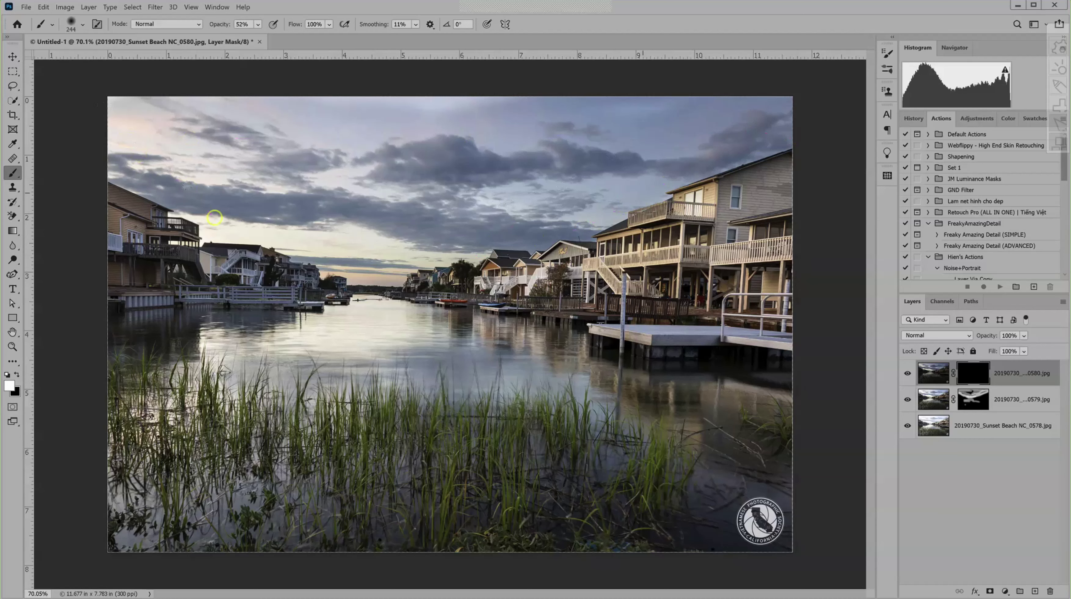
pyautogui.click(372, 243)
pyautogui.press('x')
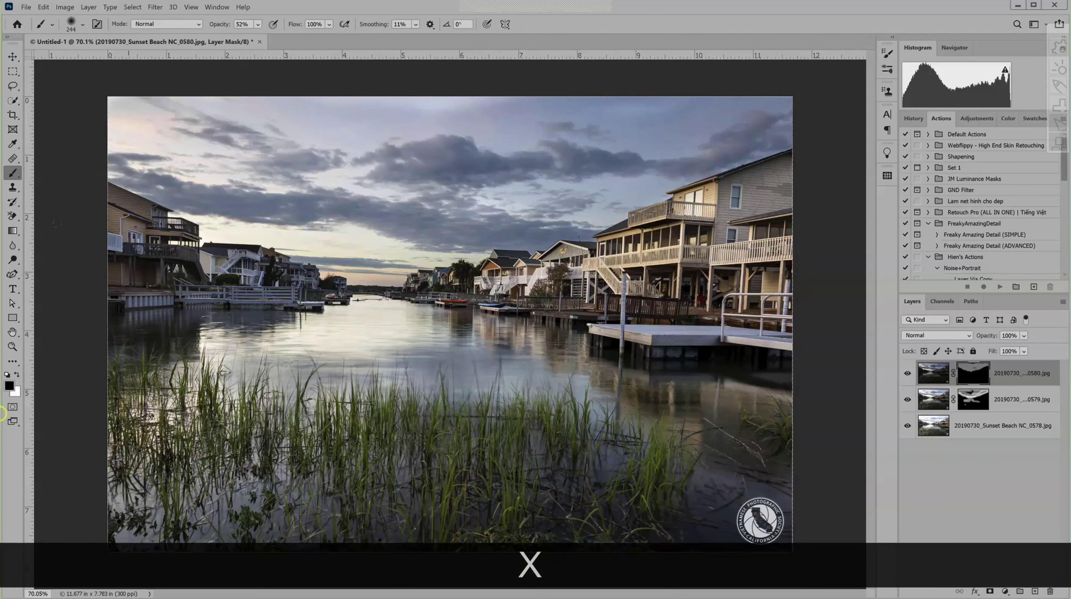
pyautogui.click(257, 25)
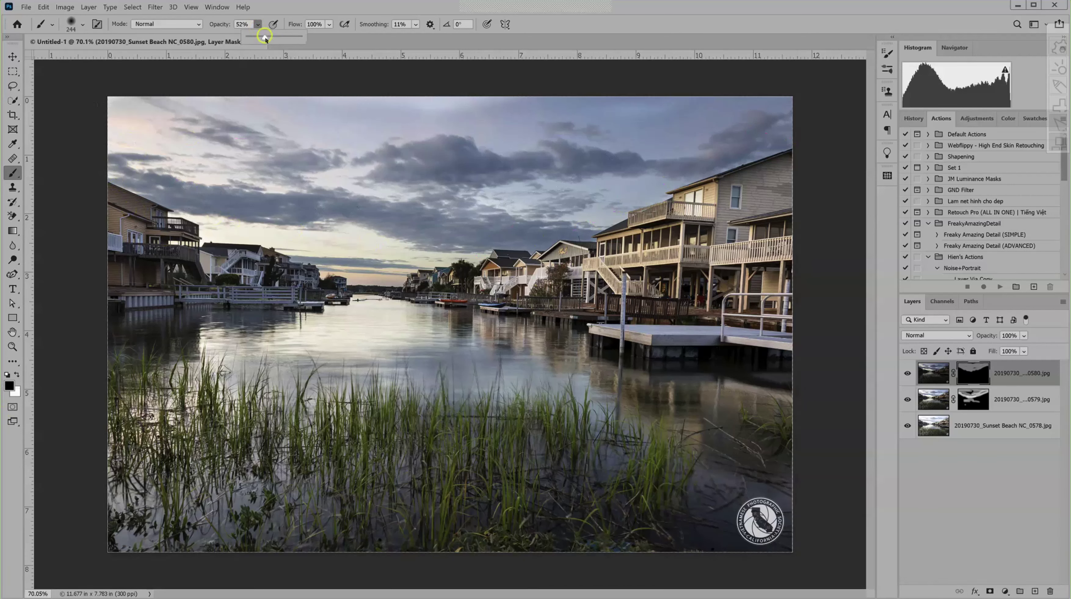
# - Set brush opacity to 33%, with black as the painting colour
pyautogui.click(265, 38)
pyautogui.click(149, 221)
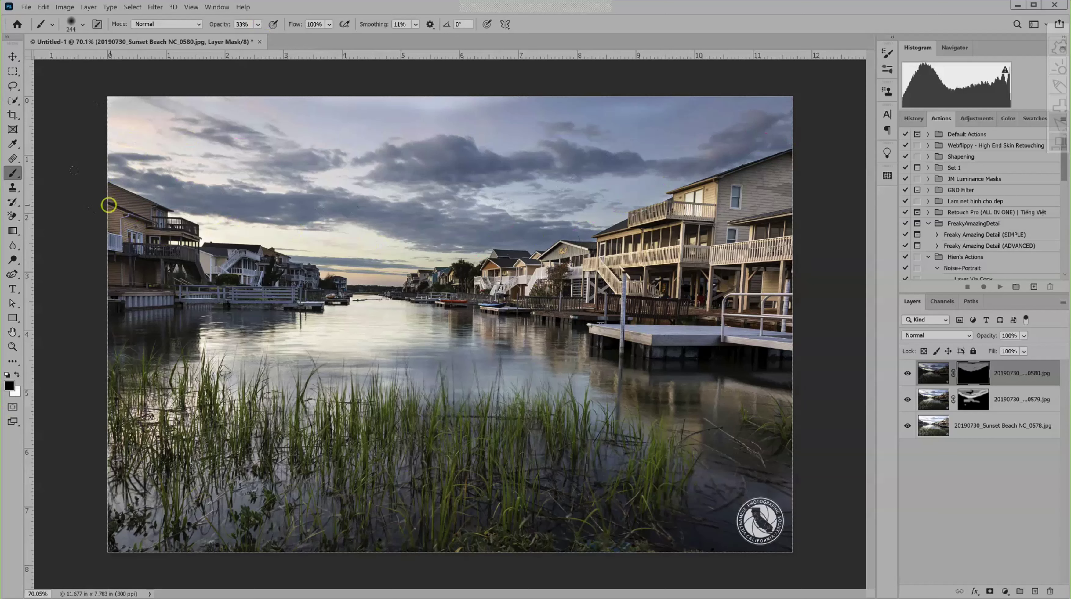
pyautogui.press('x')
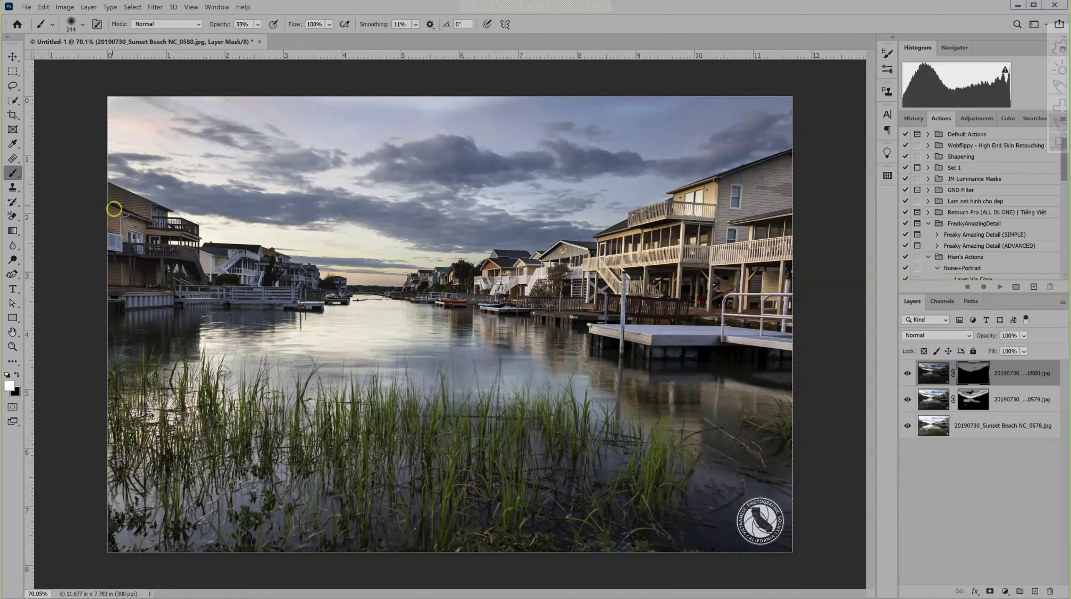
pyautogui.press('x')
pyautogui.press('x')
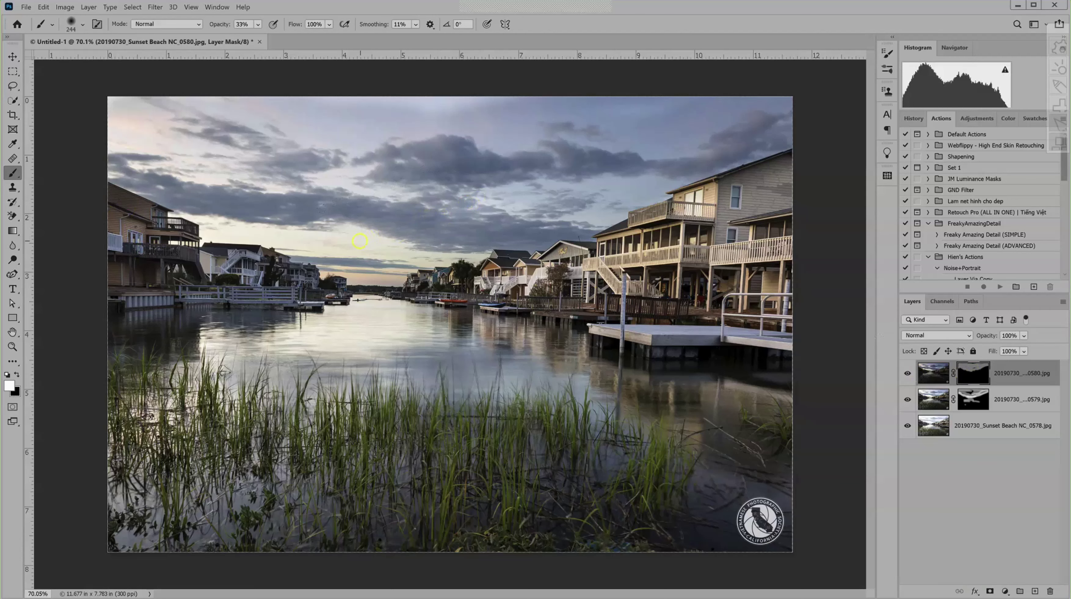
pyautogui.press('x')
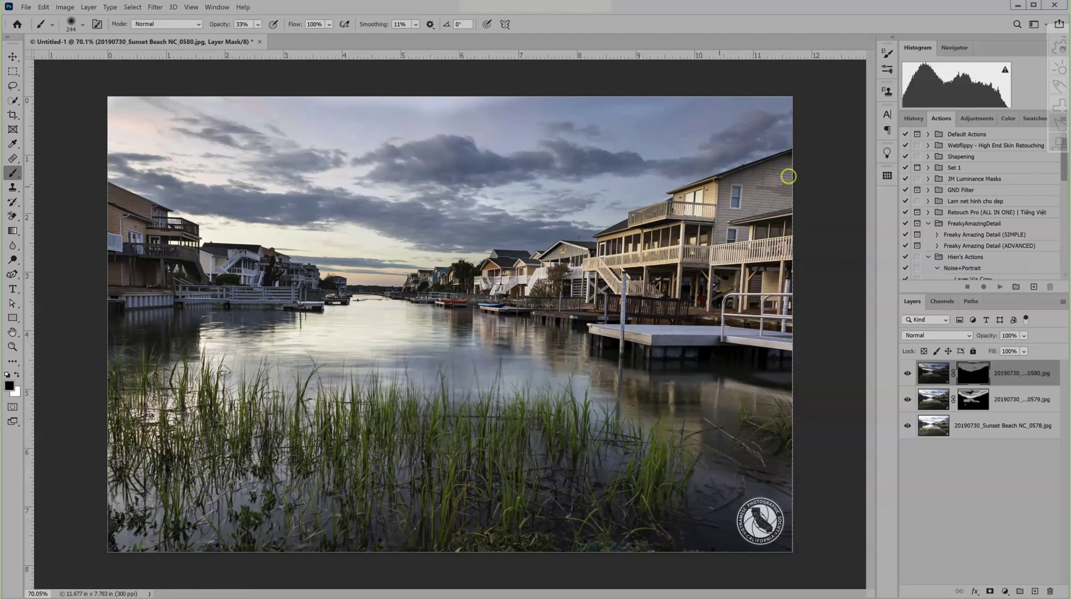
# - Paint black over the right-hand house wall and white along the sky's top edge
pyautogui.moveTo(740, 207); pyautogui.dragTo(634, 232)
pyautogui.press('x')
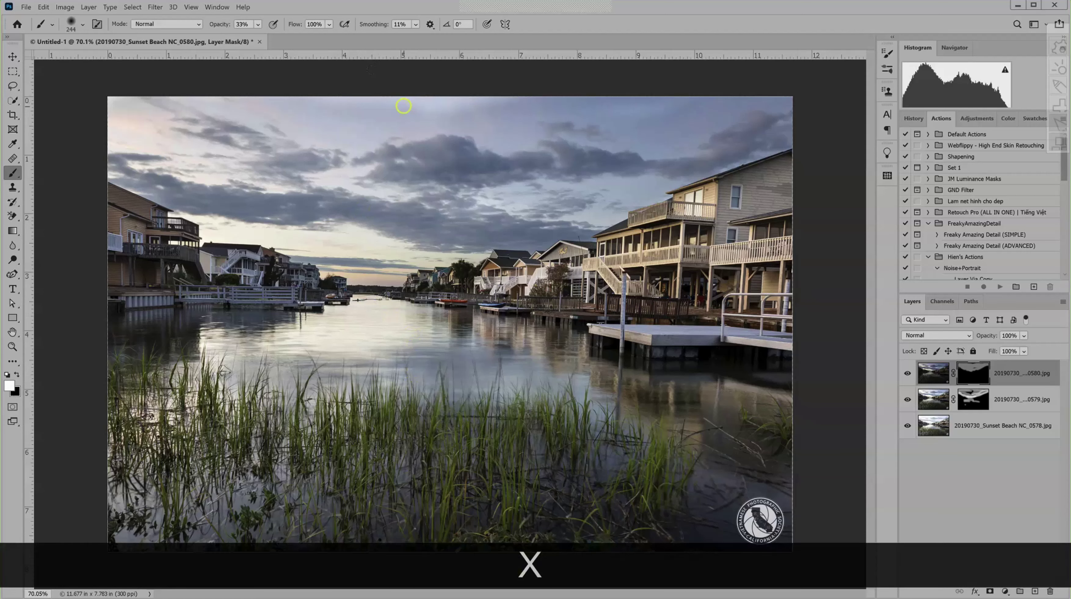
pyautogui.moveTo(403, 106); pyautogui.dragTo(874, 89)
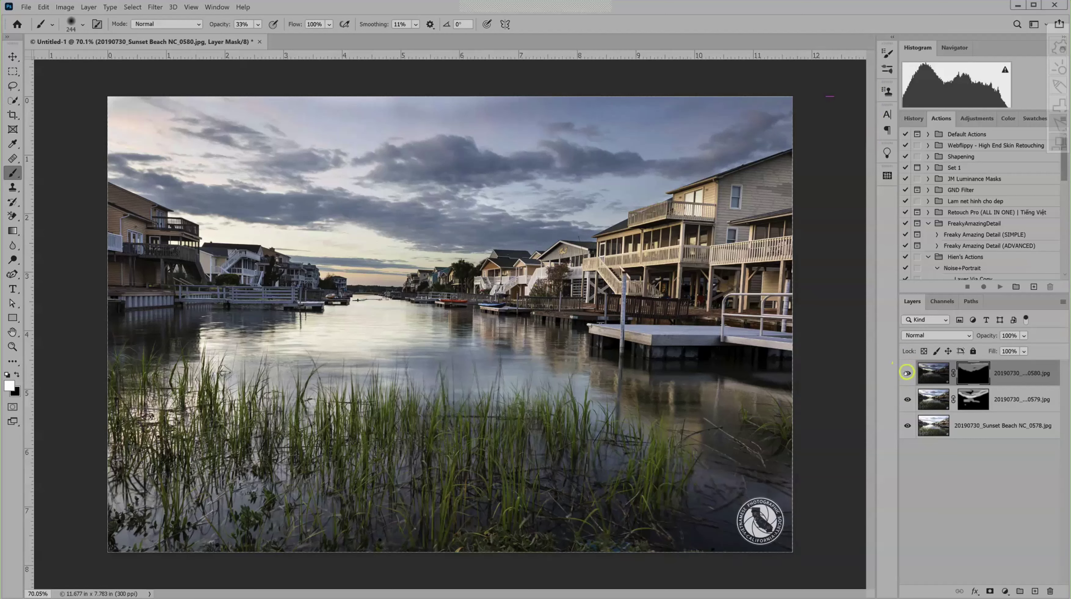
pyautogui.click(906, 373)
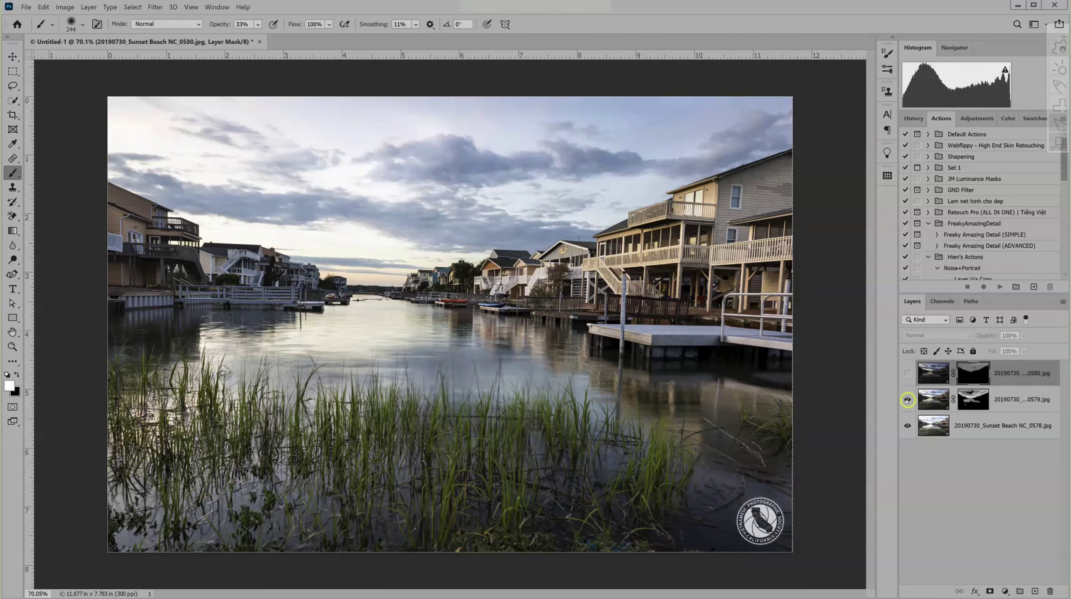
pyautogui.click(907, 399)
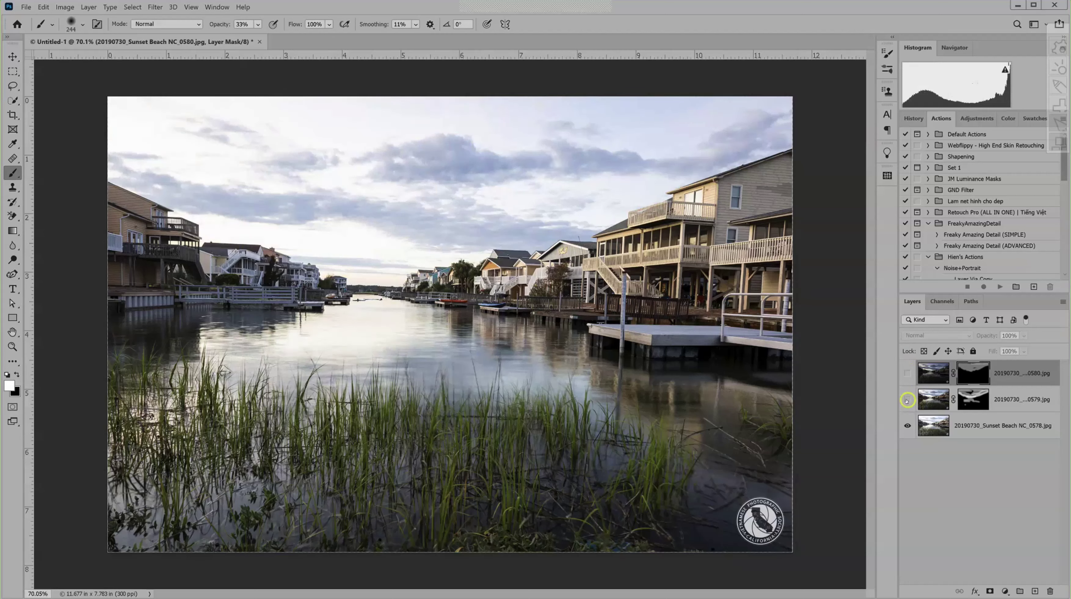
pyautogui.click(907, 399)
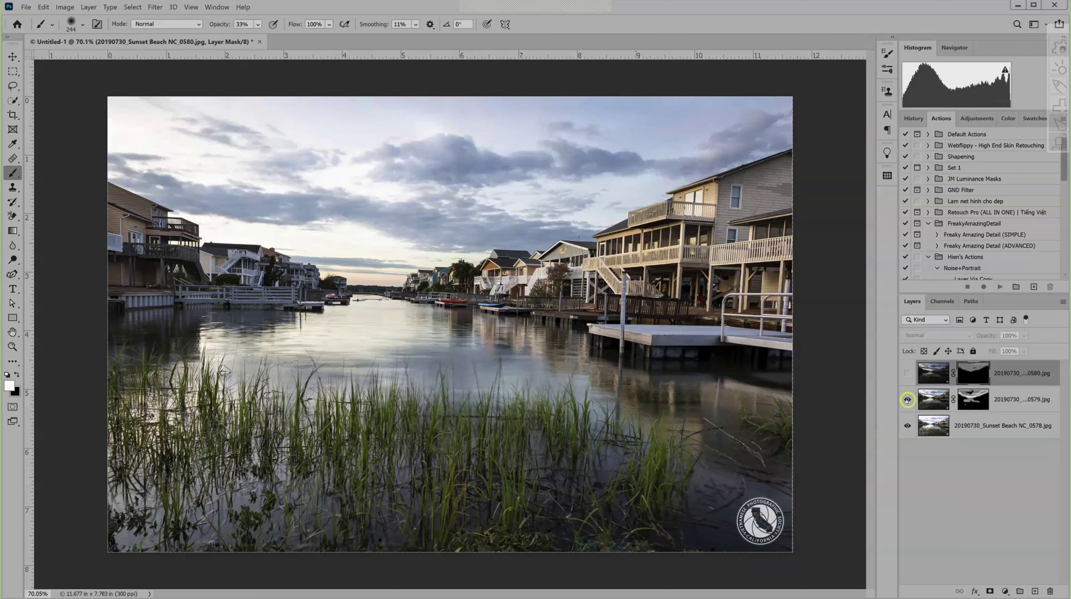
pyautogui.click(907, 374)
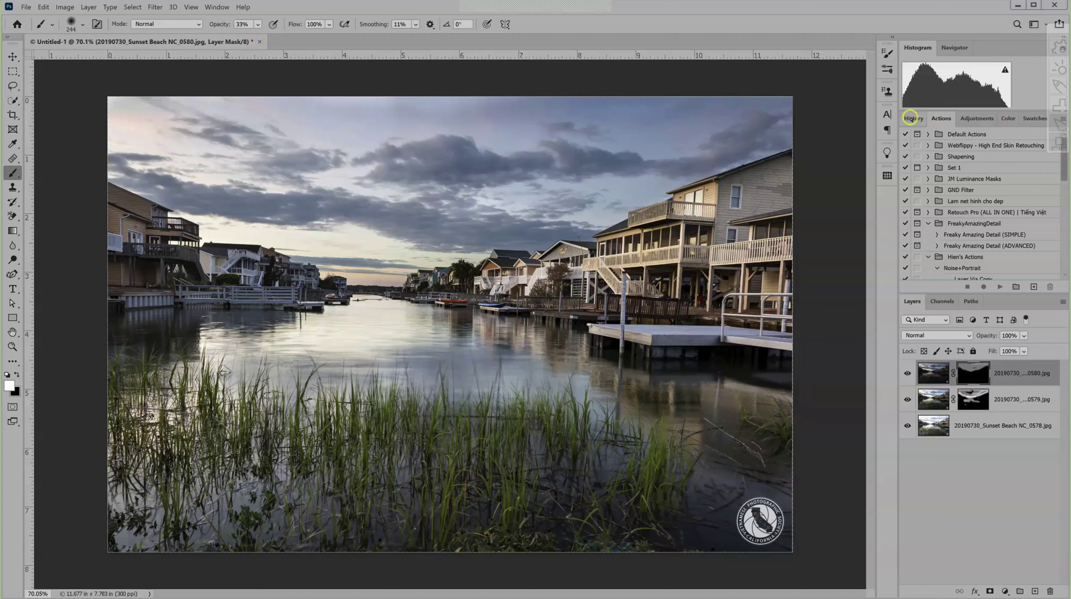
# - Revert History to the fifth Layer Visibility state before Add Layer Mask, and re-show the top exposure
pyautogui.click(920, 119)
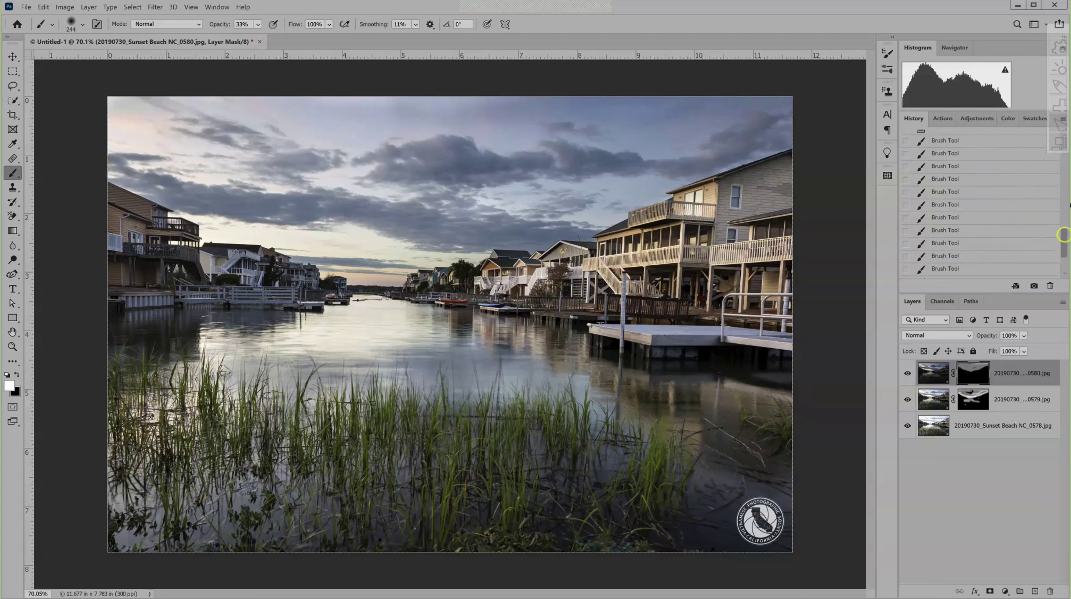
pyautogui.moveTo(1064, 247)
pyautogui.mouseDown()
pyautogui.moveTo(1068, 136)
pyautogui.moveTo(1068, 169)
pyautogui.mouseUp()
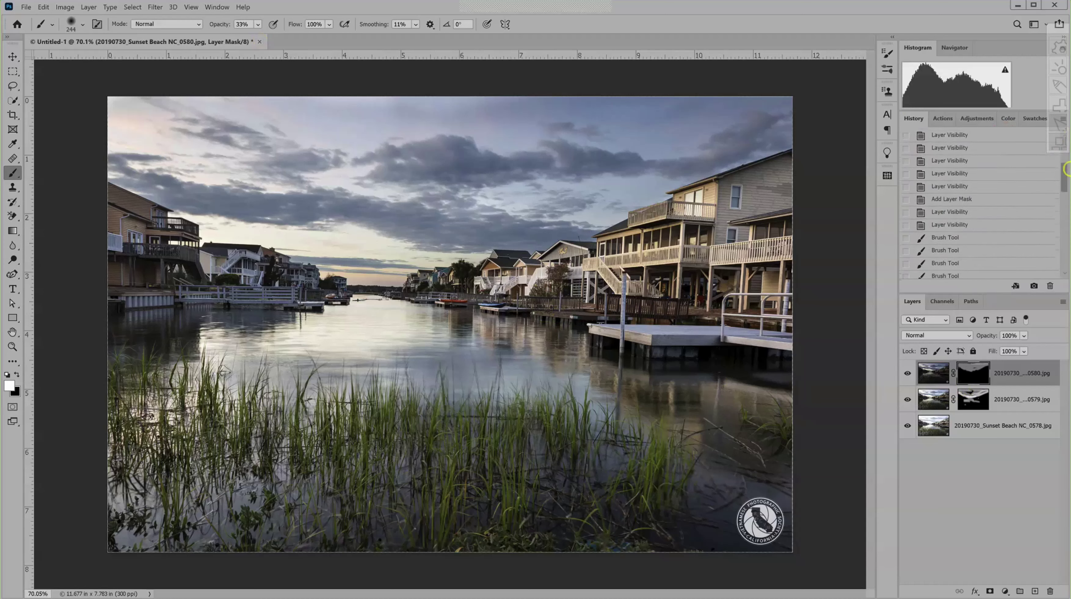
pyautogui.click(967, 186)
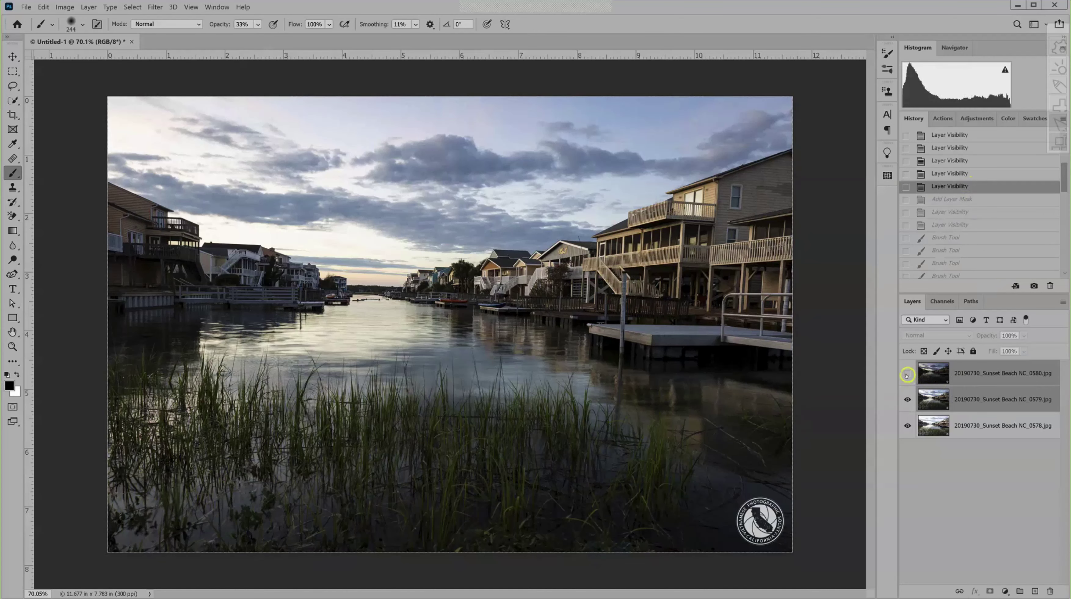
pyautogui.click(906, 375)
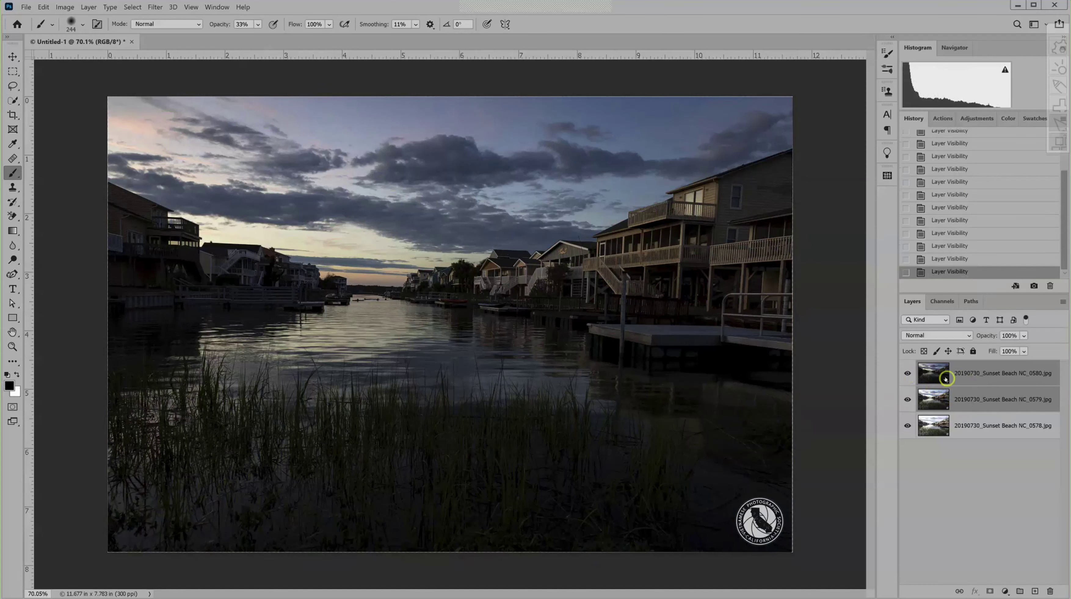
pyautogui.scroll(3, 587, 219)
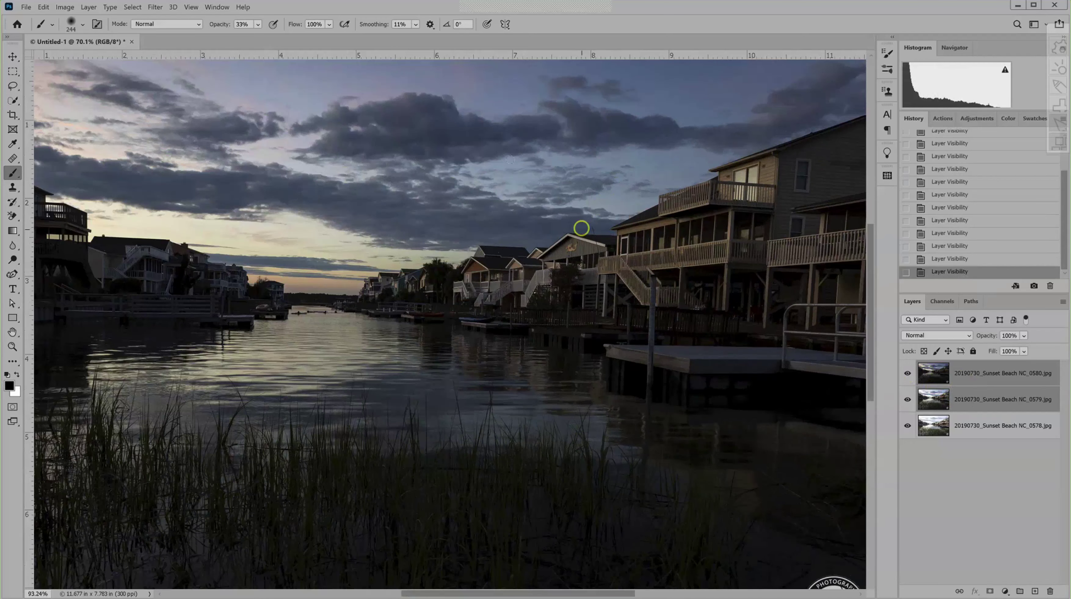
pyautogui.scroll(5, 582, 228)
pyautogui.scroll(3, 612, 289)
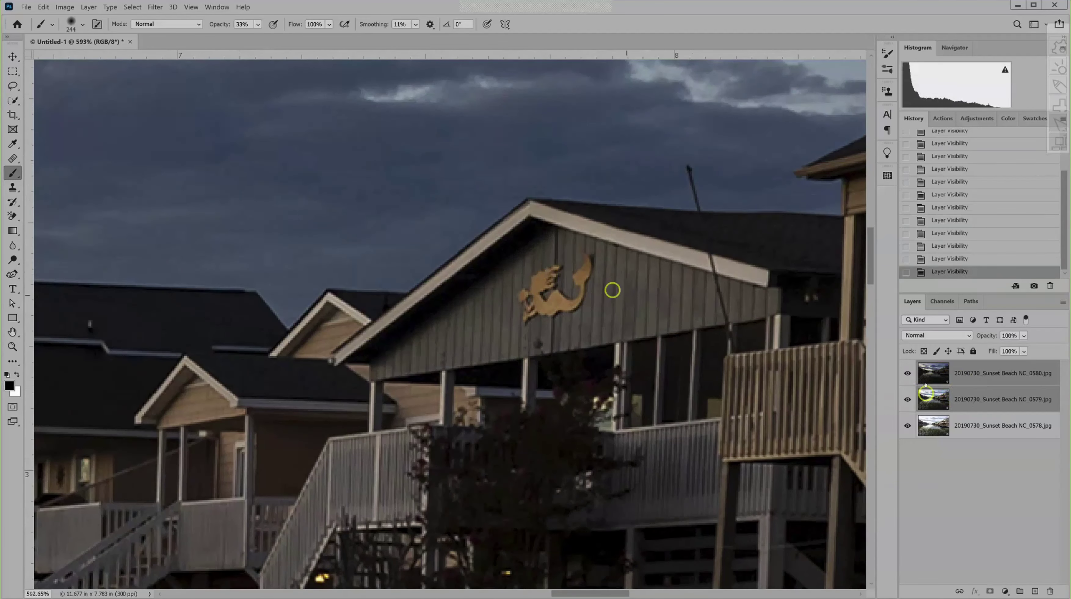
pyautogui.click(906, 373)
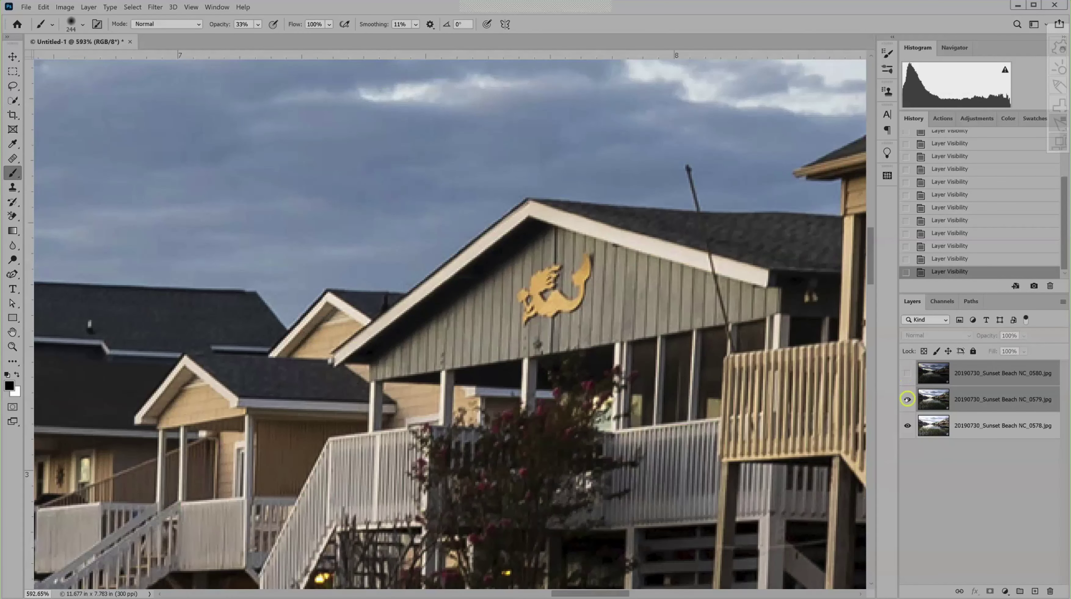
pyautogui.click(907, 400)
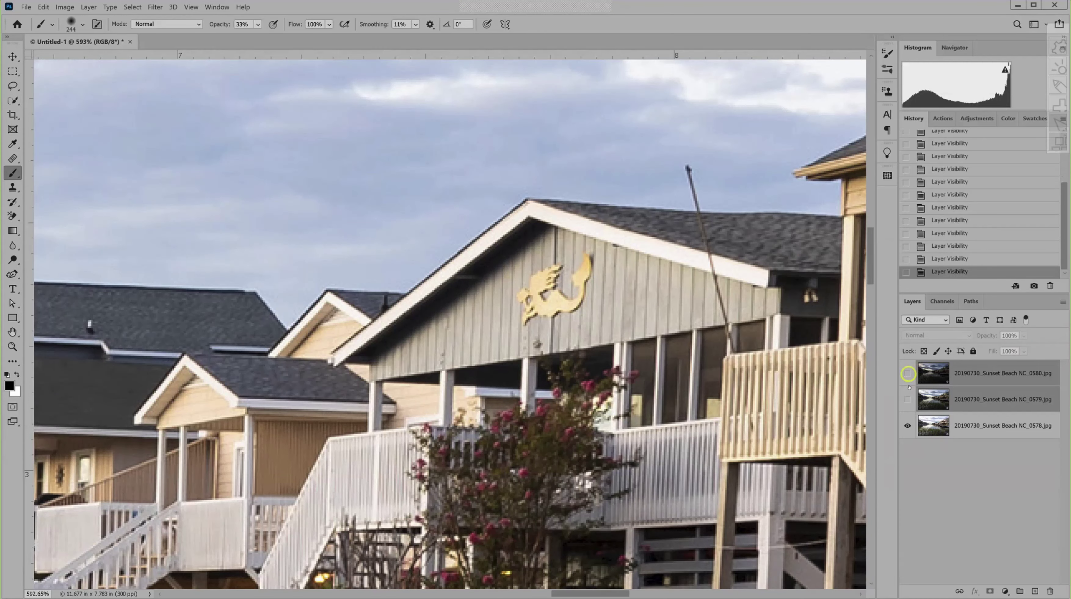
pyautogui.click(907, 373)
pyautogui.click(908, 399)
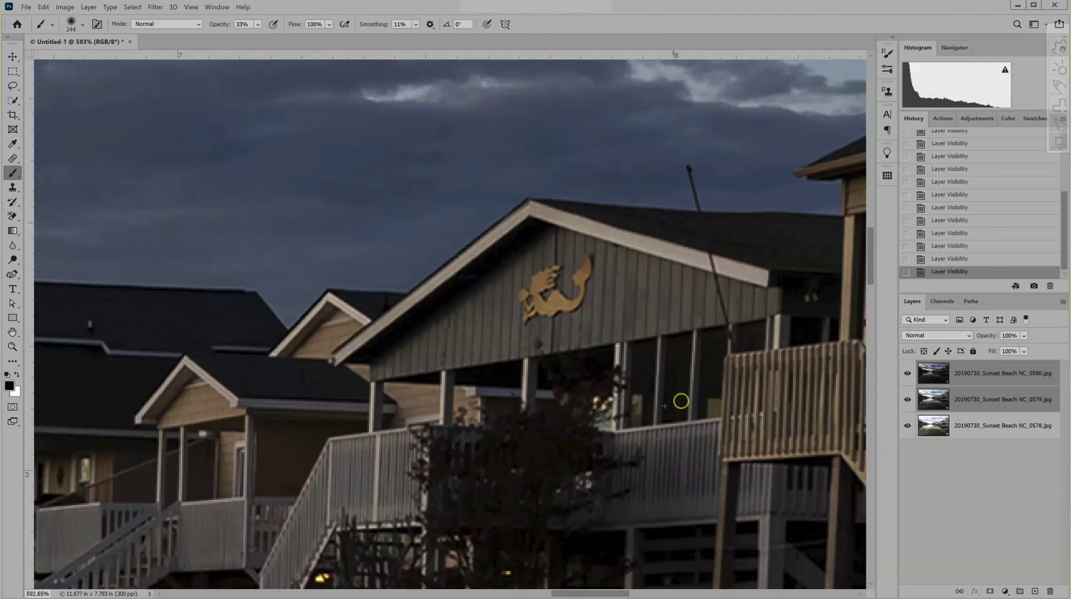
pyautogui.scroll(-2, 681, 402)
pyautogui.scroll(-8, 682, 404)
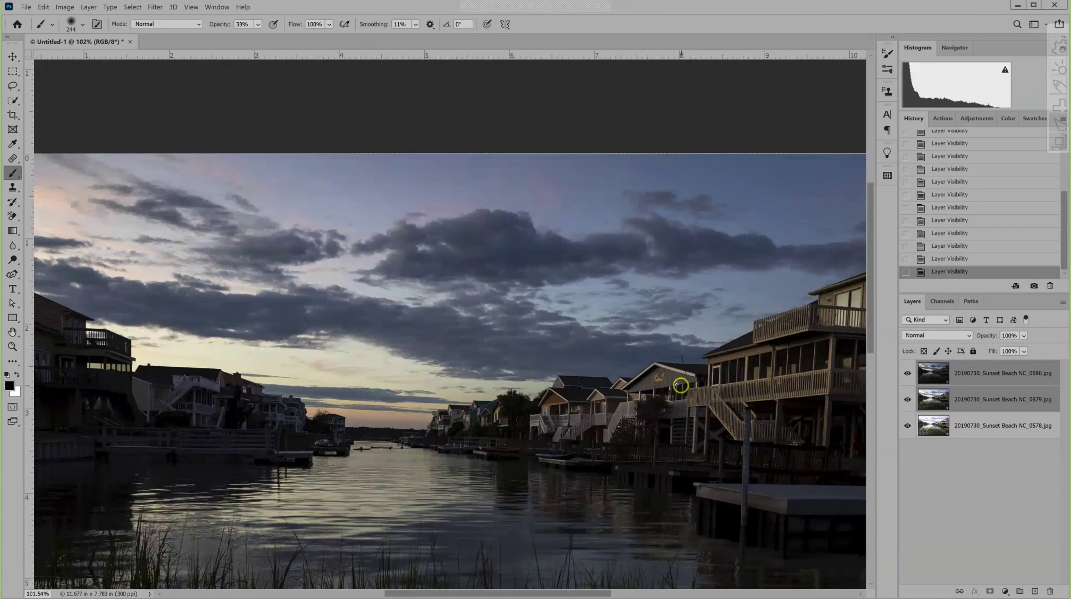
pyautogui.scroll(-3, 680, 386)
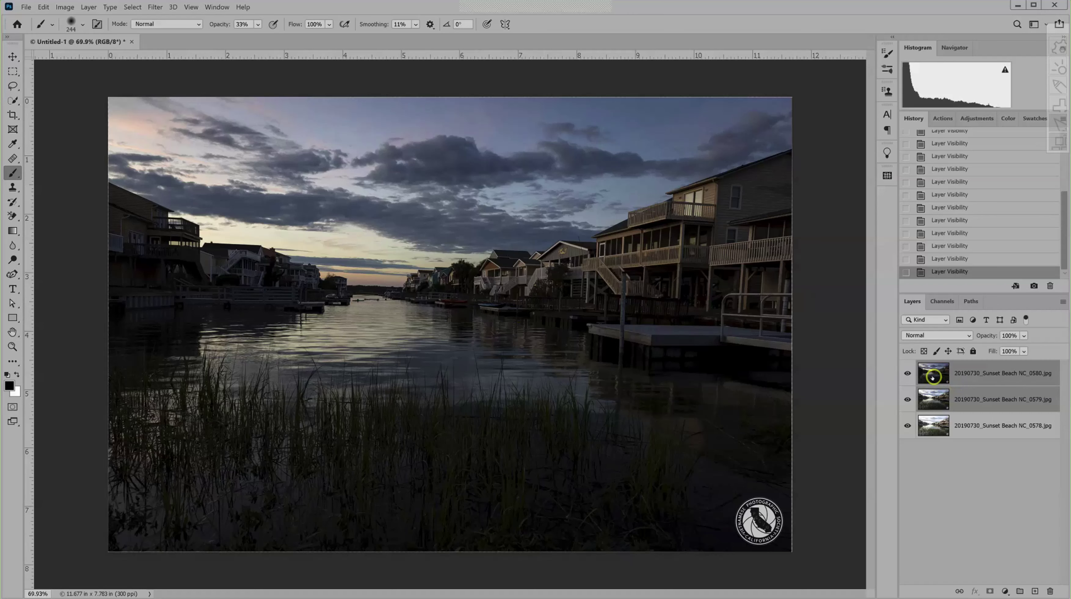
pyautogui.click(907, 373)
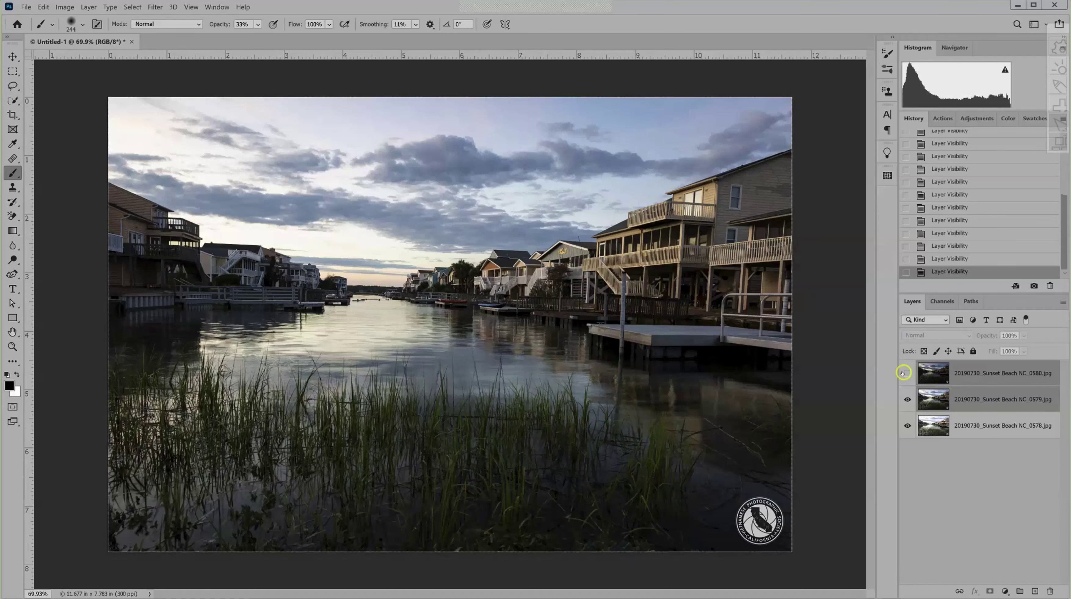
pyautogui.click(905, 403)
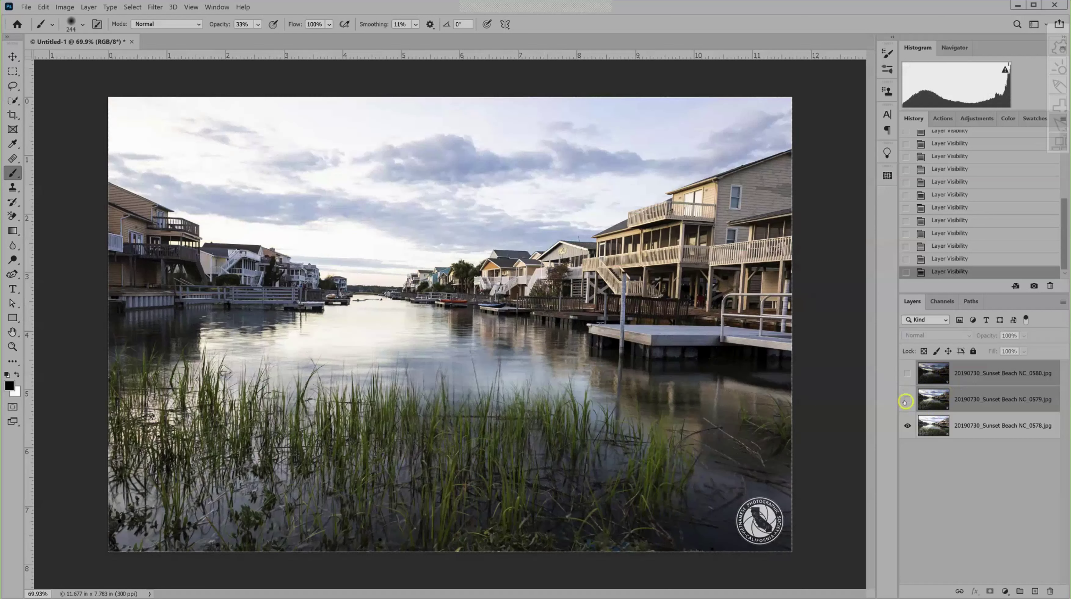
pyautogui.click(907, 399)
pyautogui.click(907, 373)
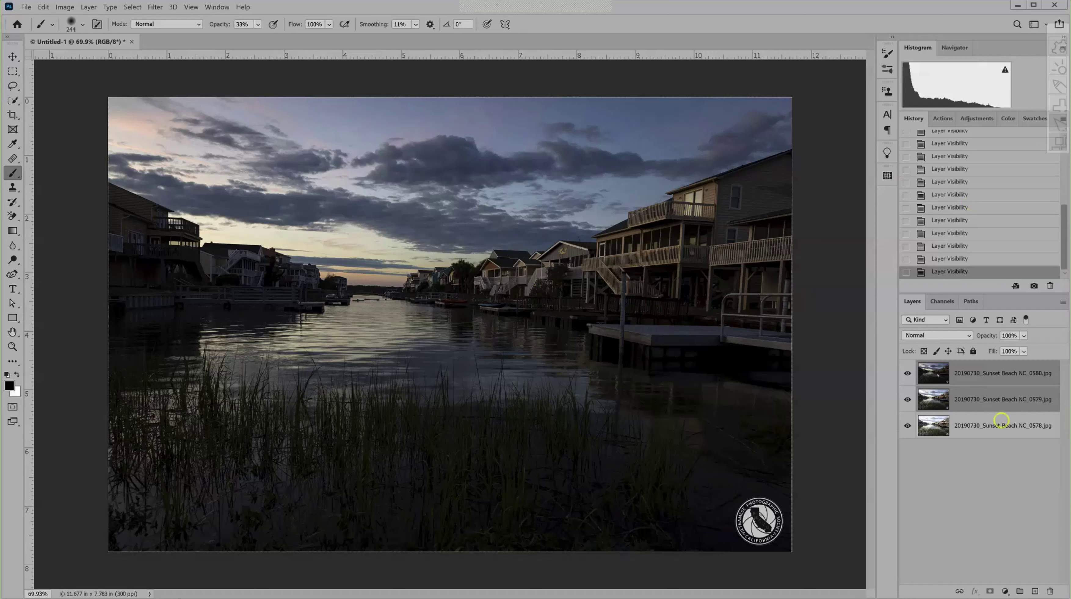
pyautogui.click(943, 451)
# - Make NC_0578 the active layer and hide the NC_0579 and NC_0580 layers
pyautogui.click(969, 427)
pyautogui.click(967, 426)
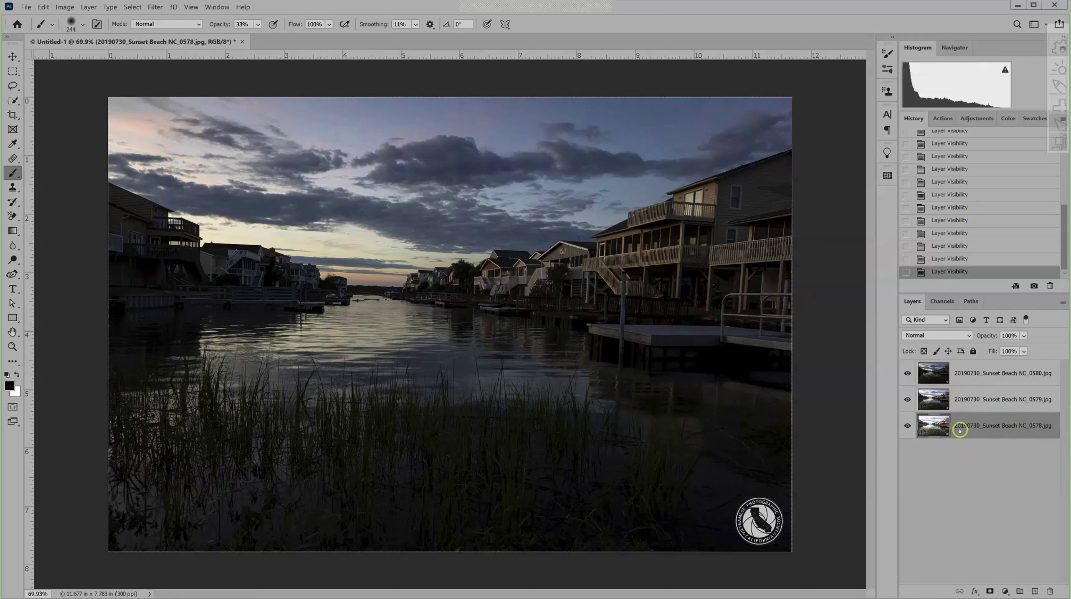
pyautogui.click(907, 399)
pyautogui.click(907, 374)
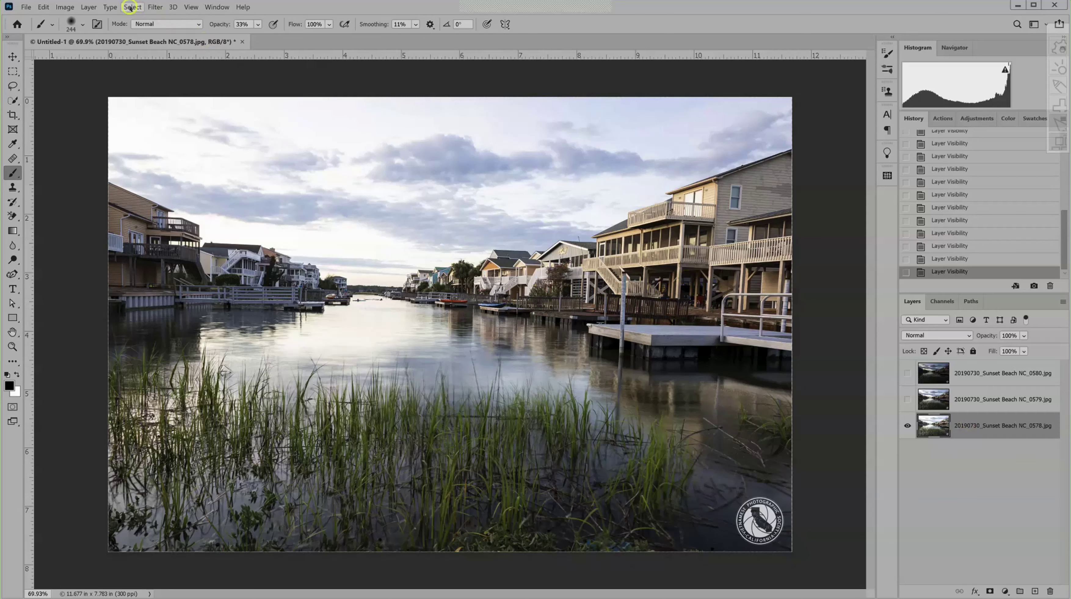
# - Open Color Range on the 0578 layer, reposition its dialog, and float the Layers panel over the image
pyautogui.click(130, 7)
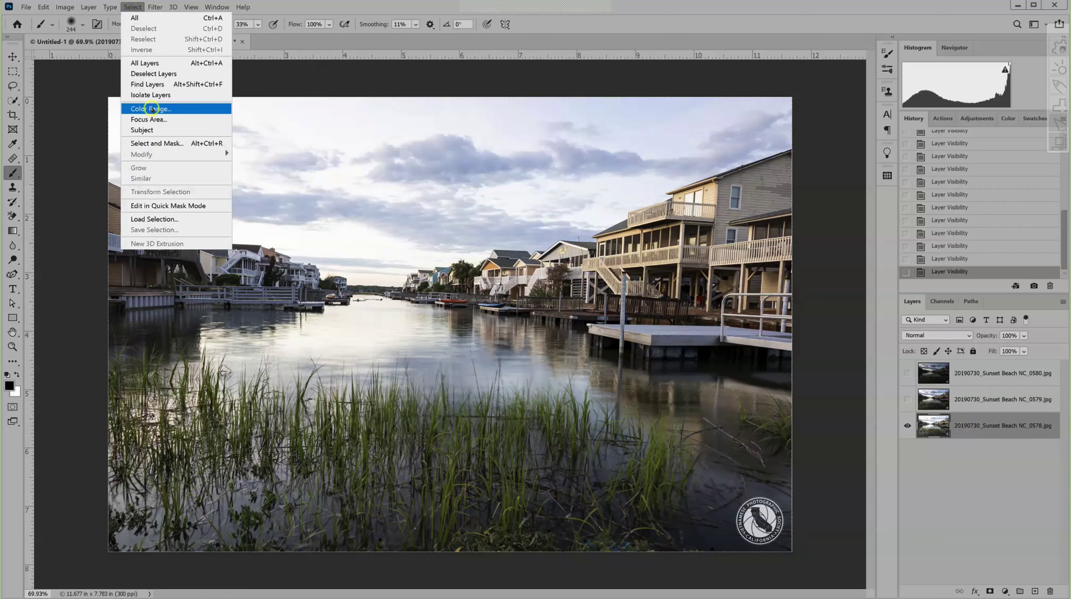
pyautogui.click(150, 109)
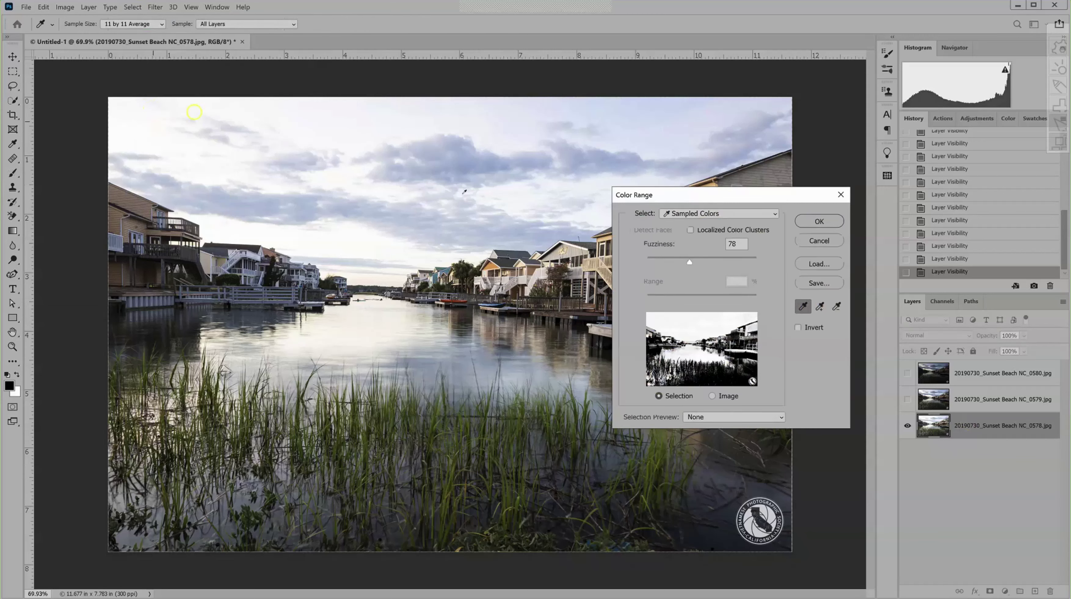
pyautogui.click(738, 196)
pyautogui.moveTo(726, 197); pyautogui.dragTo(459, 121)
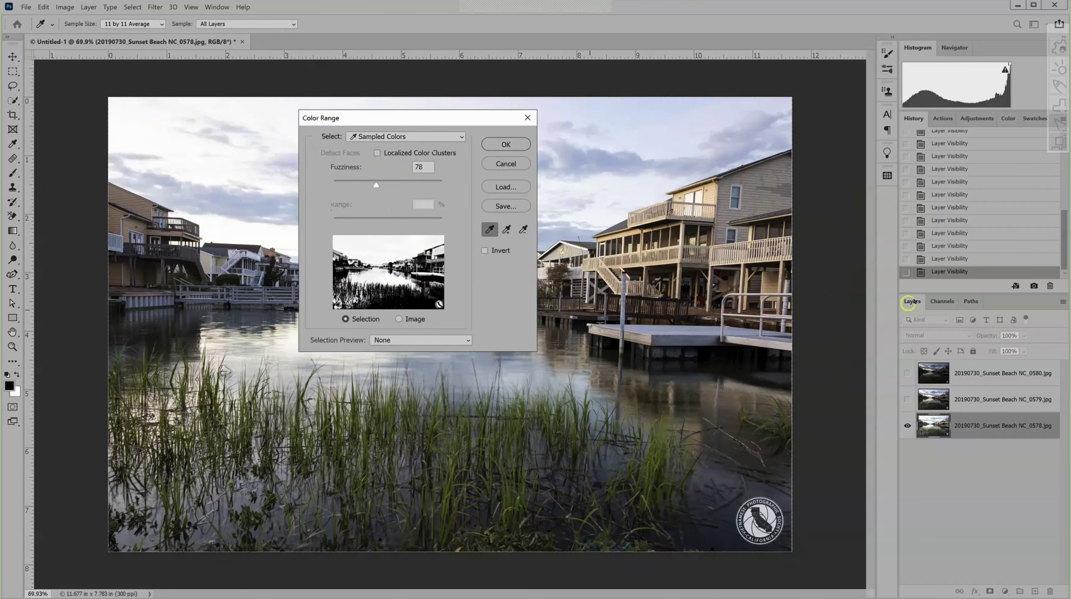
pyautogui.moveTo(913, 301)
pyautogui.mouseDown()
pyautogui.moveTo(668, 141)
pyautogui.moveTo(704, 96)
pyautogui.mouseUp()
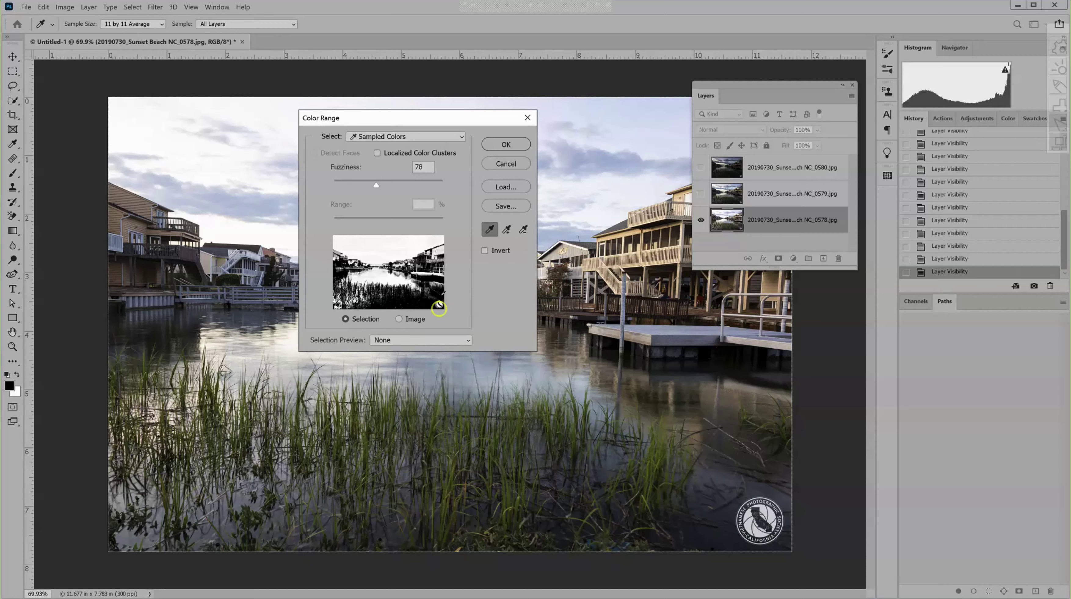
pyautogui.click(460, 139)
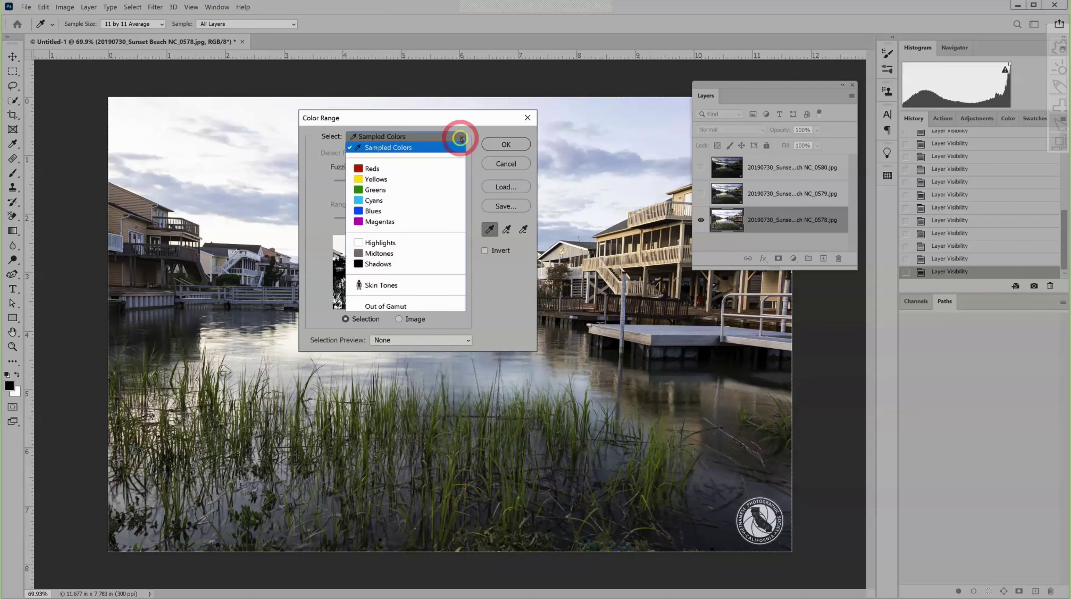
# - Set the Color Range Select option to Highlights and move the dialog lower on screen
pyautogui.click(390, 244)
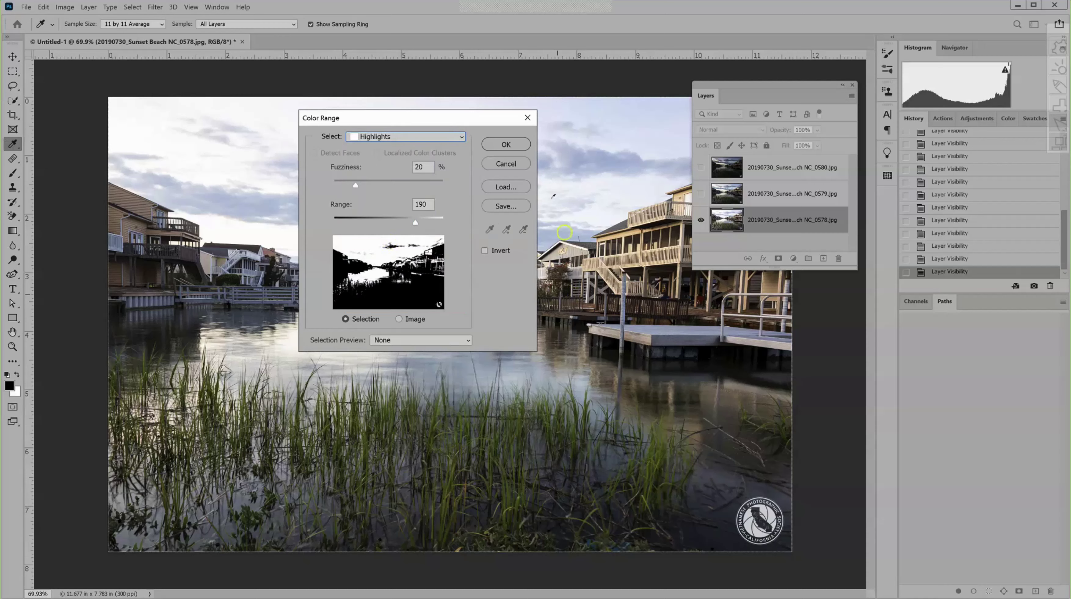
pyautogui.moveTo(492, 118); pyautogui.dragTo(559, 126)
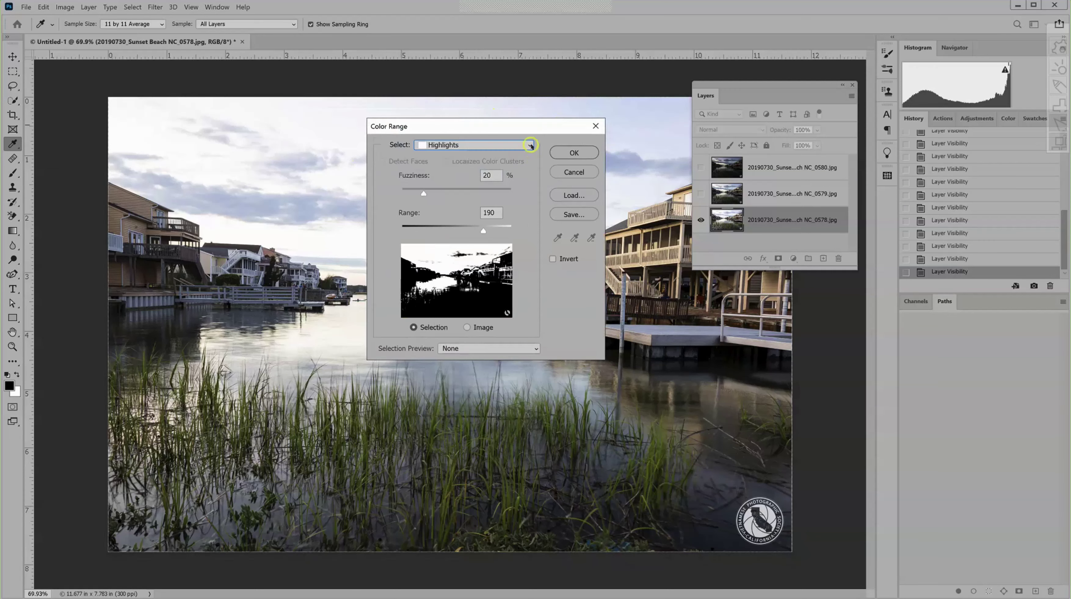
pyautogui.click(524, 146)
pyautogui.click(499, 155)
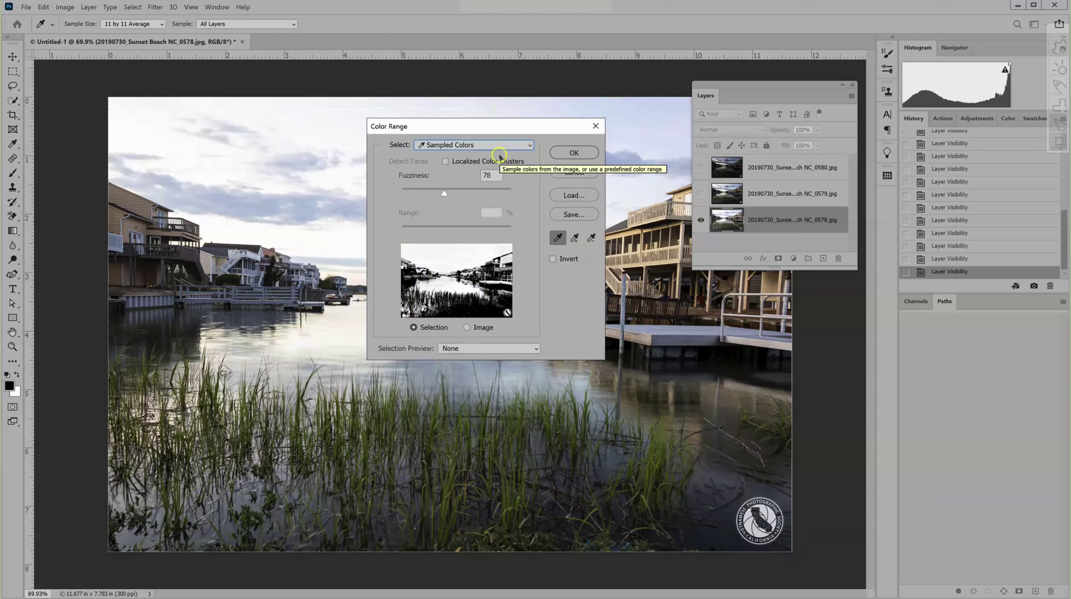
pyautogui.click(530, 146)
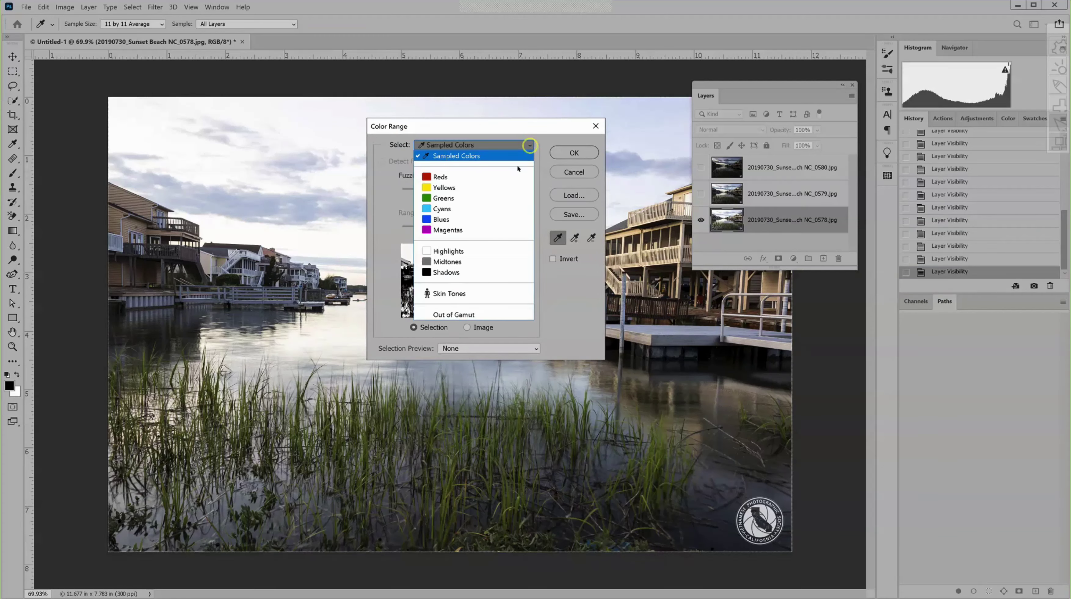
pyautogui.click(453, 253)
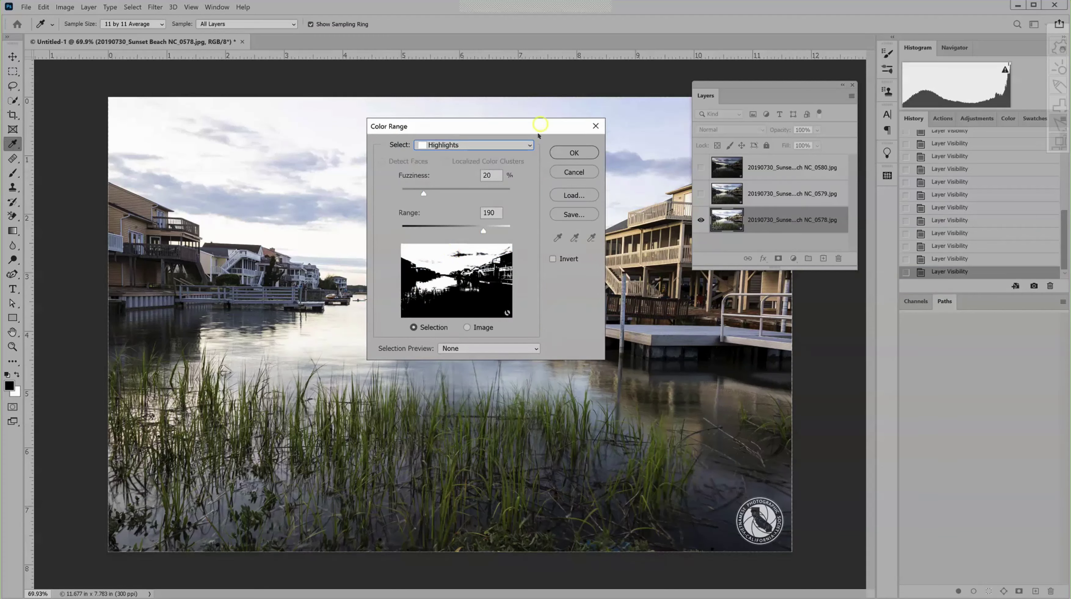
pyautogui.moveTo(542, 127)
pyautogui.mouseDown()
pyautogui.moveTo(548, 147)
pyautogui.moveTo(557, 141)
pyautogui.moveTo(584, 283)
pyautogui.mouseUp()
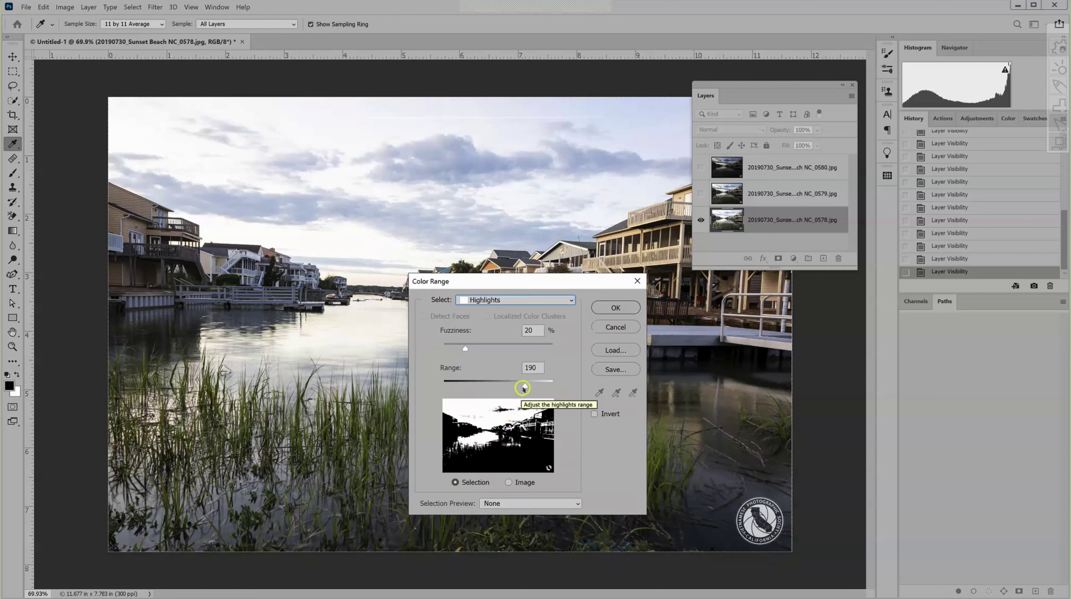
# - Set the Highlights Range slider to 155
pyautogui.moveTo(524, 388); pyautogui.dragTo(443, 391)
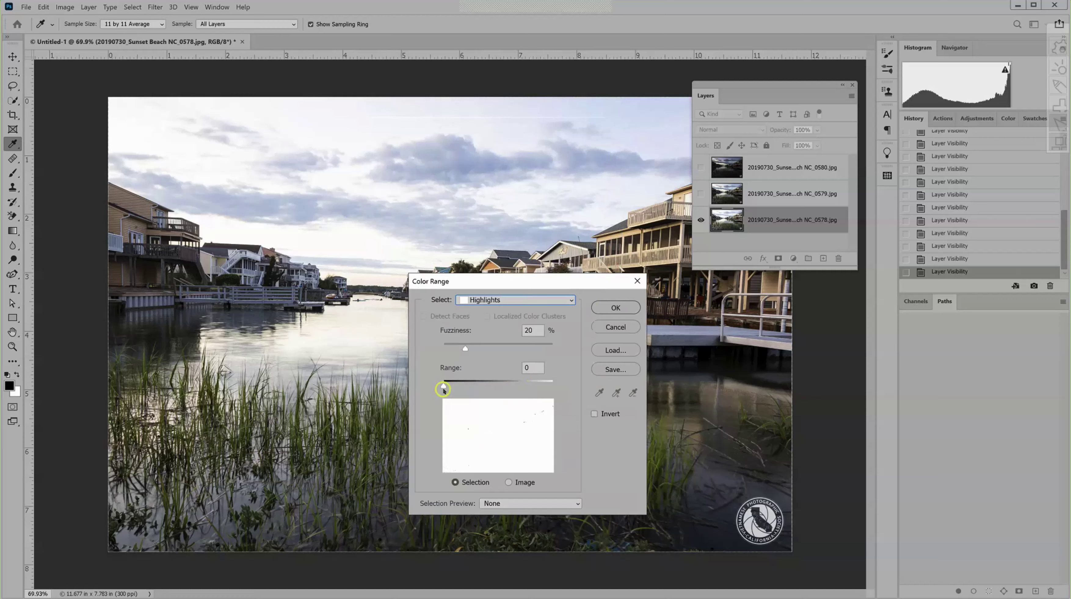
pyautogui.moveTo(443, 390); pyautogui.dragTo(451, 391)
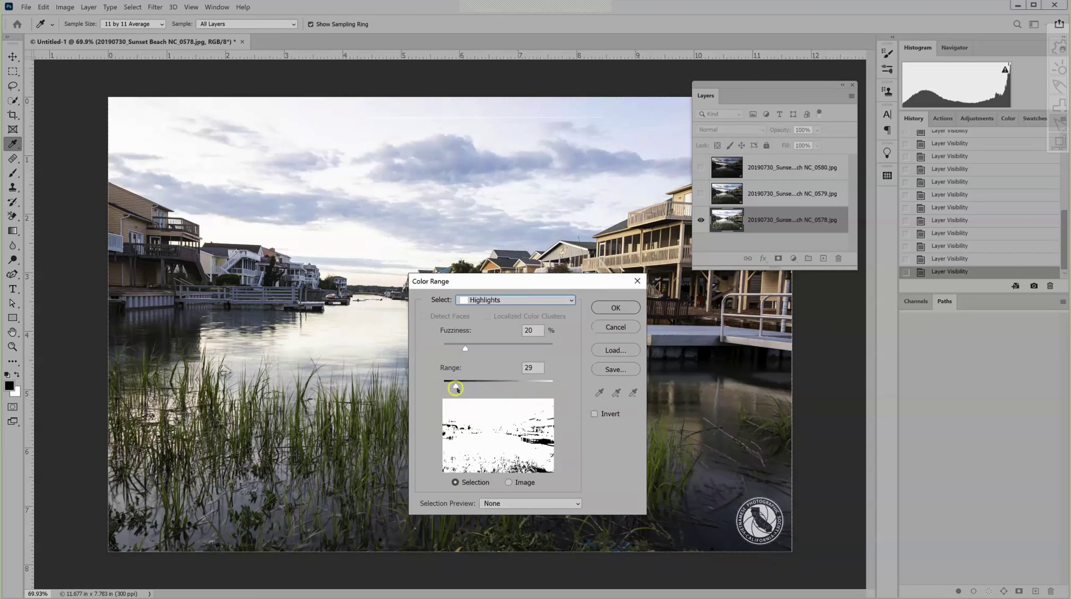
pyautogui.moveTo(451, 389); pyautogui.dragTo(496, 388)
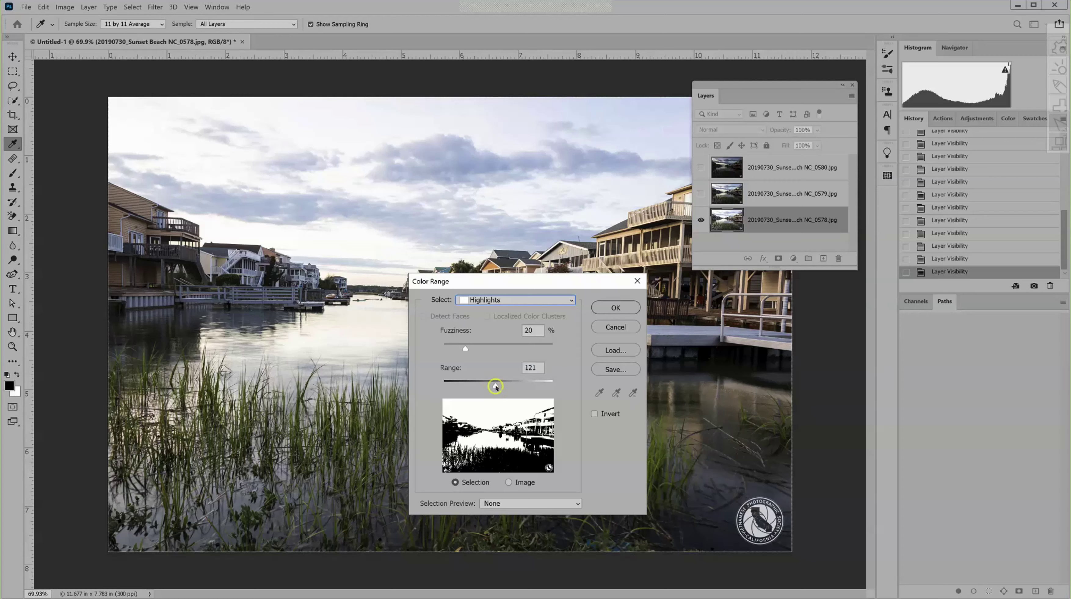
pyautogui.moveTo(496, 388); pyautogui.dragTo(503, 388)
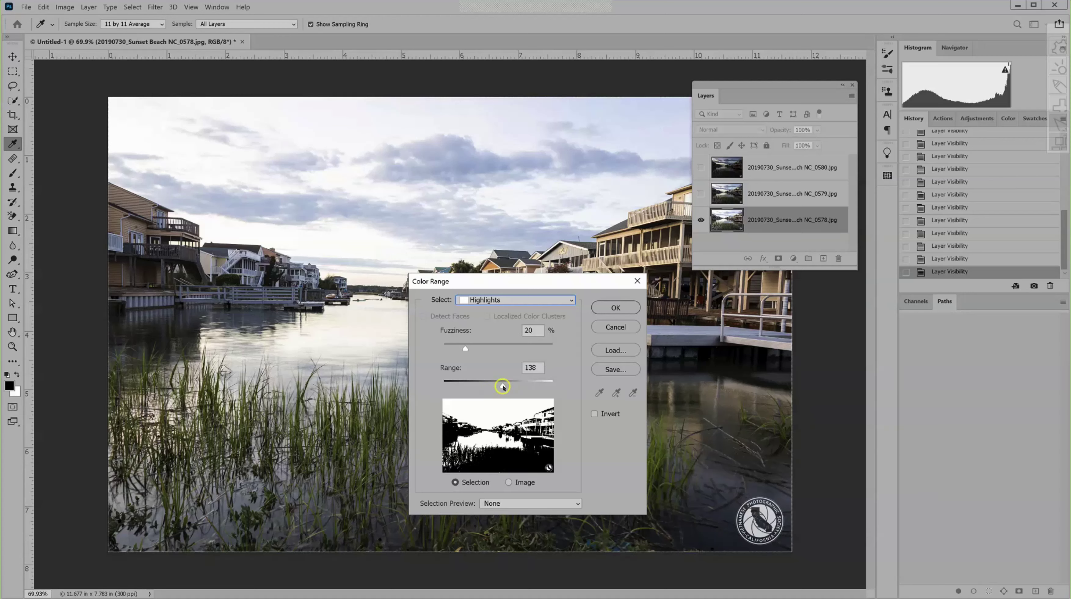
pyautogui.moveTo(503, 388); pyautogui.dragTo(505, 388)
pyautogui.moveTo(505, 388); pyautogui.dragTo(509, 388)
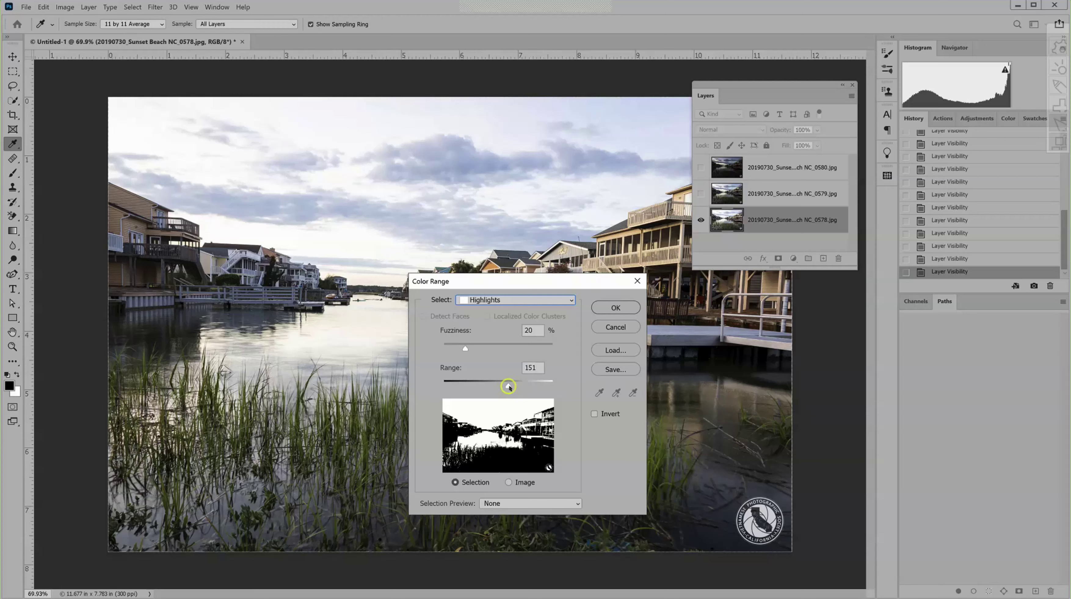
pyautogui.moveTo(509, 388); pyautogui.dragTo(511, 388)
pyautogui.click(510, 386)
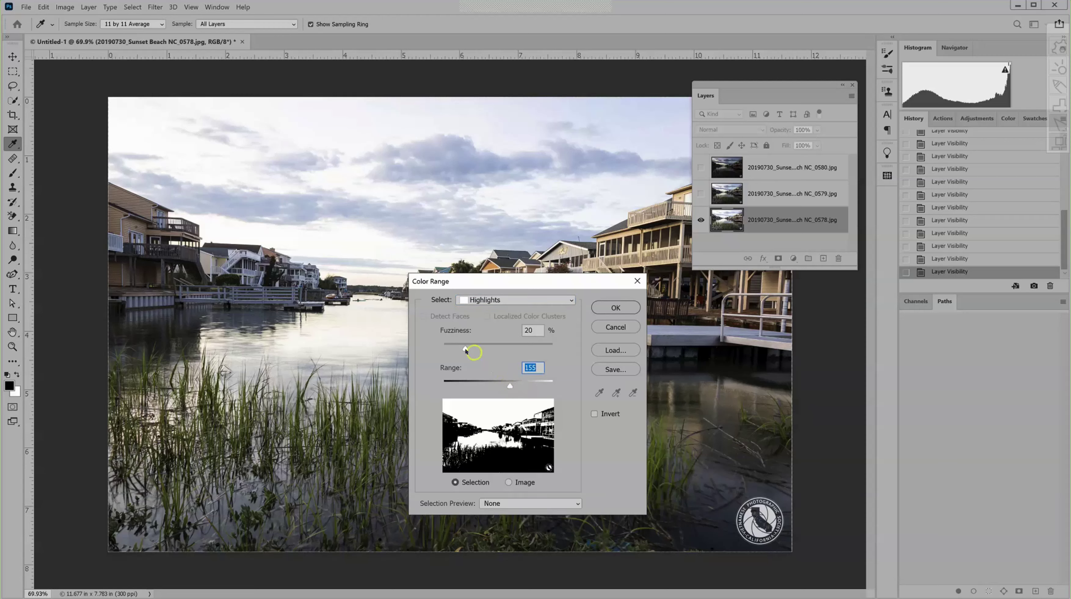
# - Lower Fuzziness to about 12 and apply the highlights selection
pyautogui.moveTo(475, 351); pyautogui.dragTo(461, 353)
pyautogui.moveTo(461, 353); pyautogui.dragTo(458, 355)
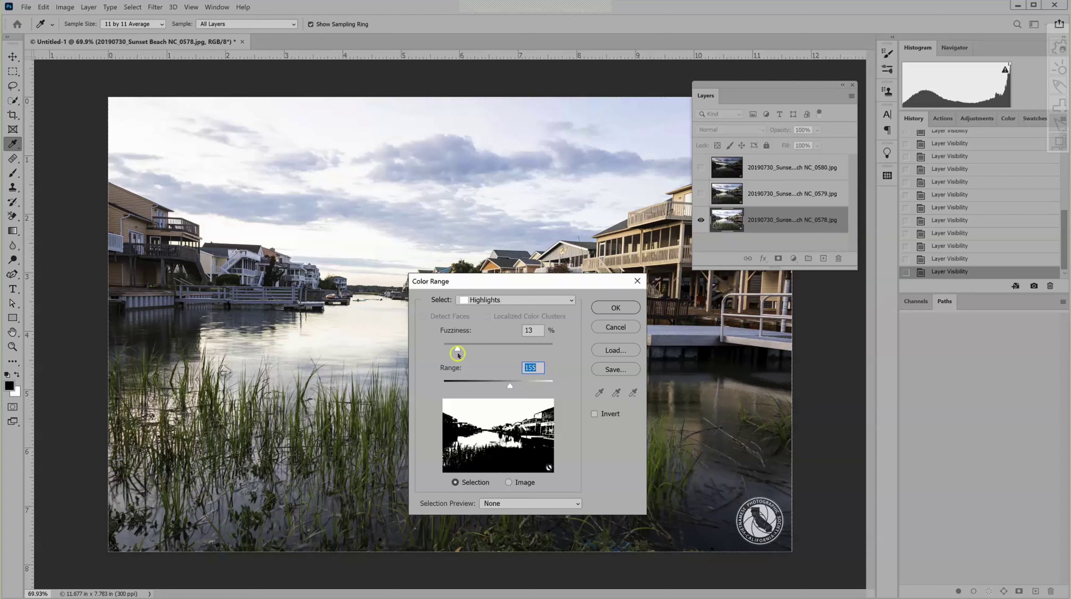
pyautogui.moveTo(457, 356); pyautogui.dragTo(458, 357)
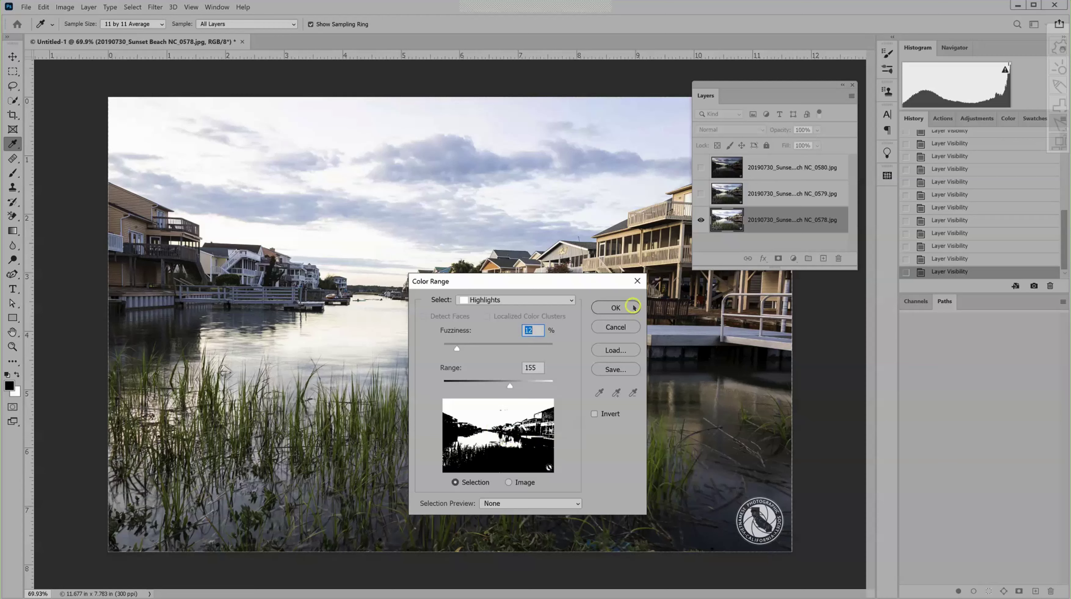
pyautogui.click(618, 307)
pyautogui.press('b')
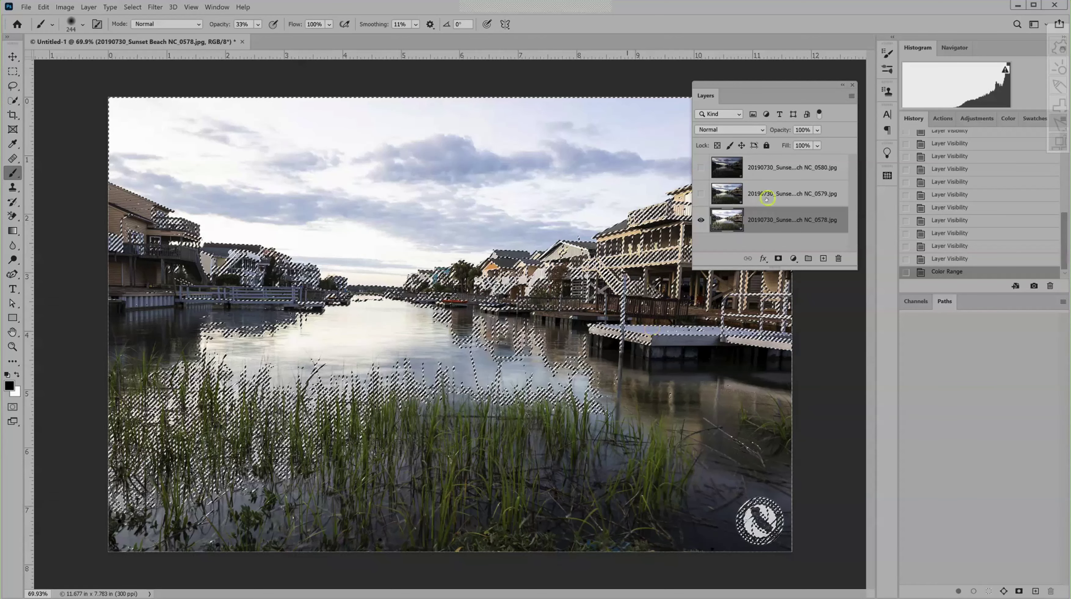
# - Make NC_0579 the active layer in the Layers panel
pyautogui.click(775, 193)
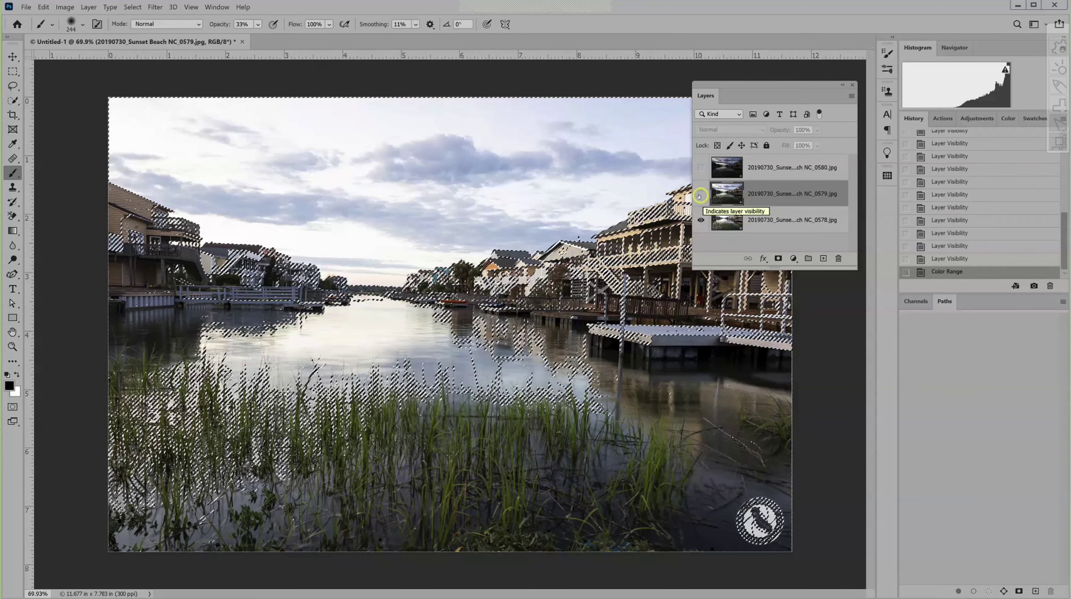
# - Show NC_0579 and add a layer mask to it from the Highlights selection
pyautogui.click(700, 195)
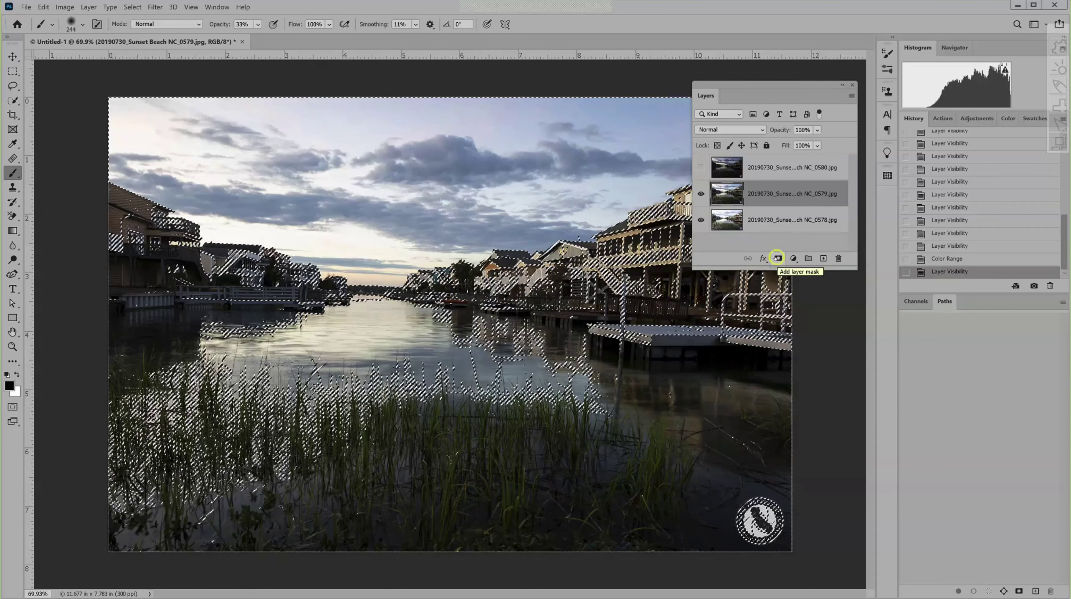
pyautogui.click(777, 258)
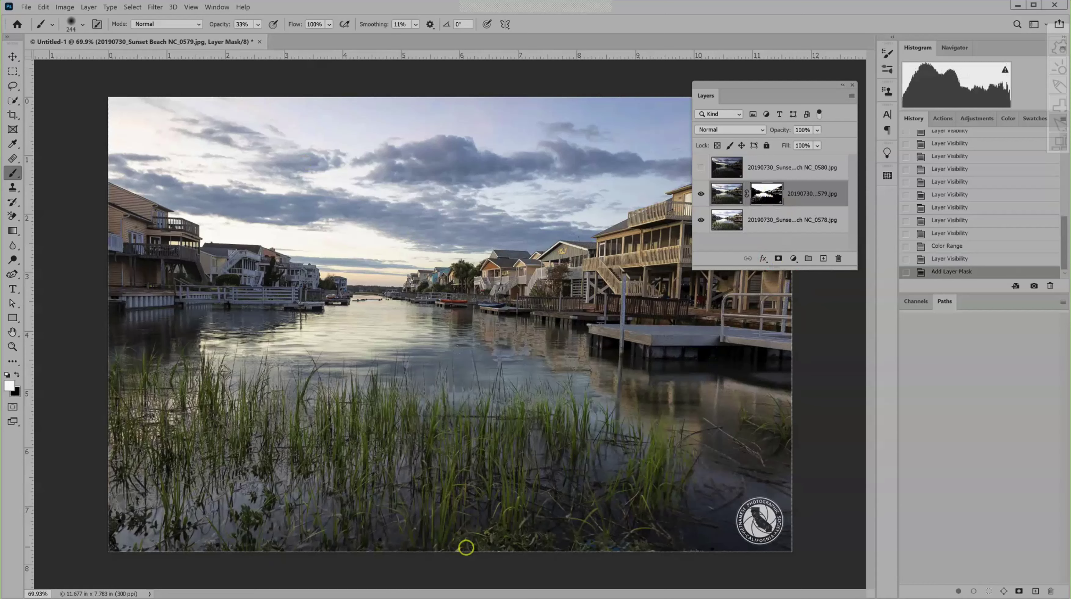
pyautogui.scroll(2, 504, 365)
pyautogui.scroll(3, 511, 361)
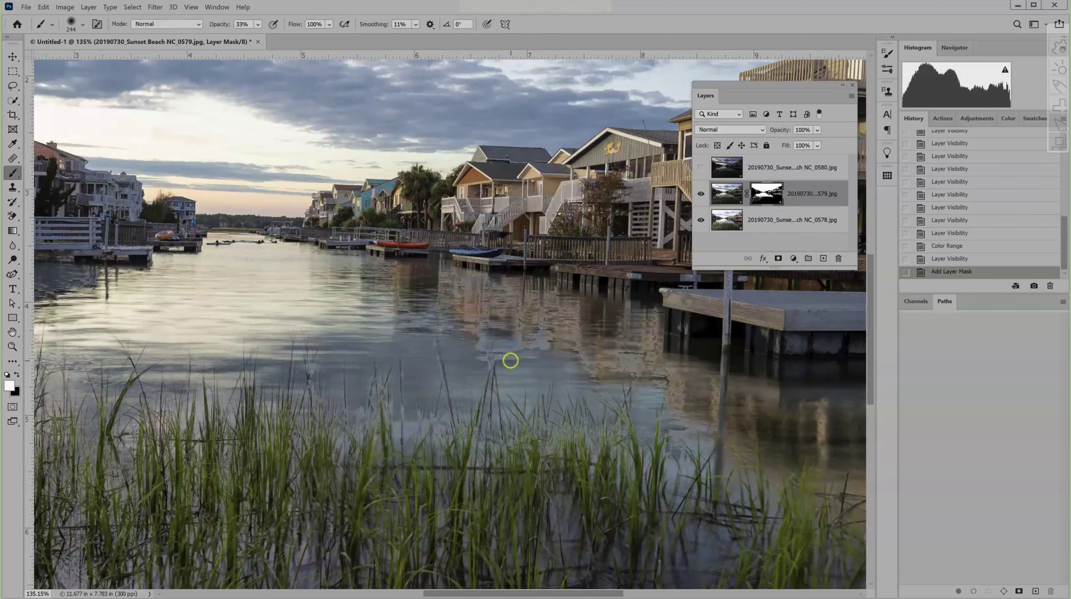
pyautogui.scroll(3, 509, 362)
pyautogui.scroll(2, 508, 362)
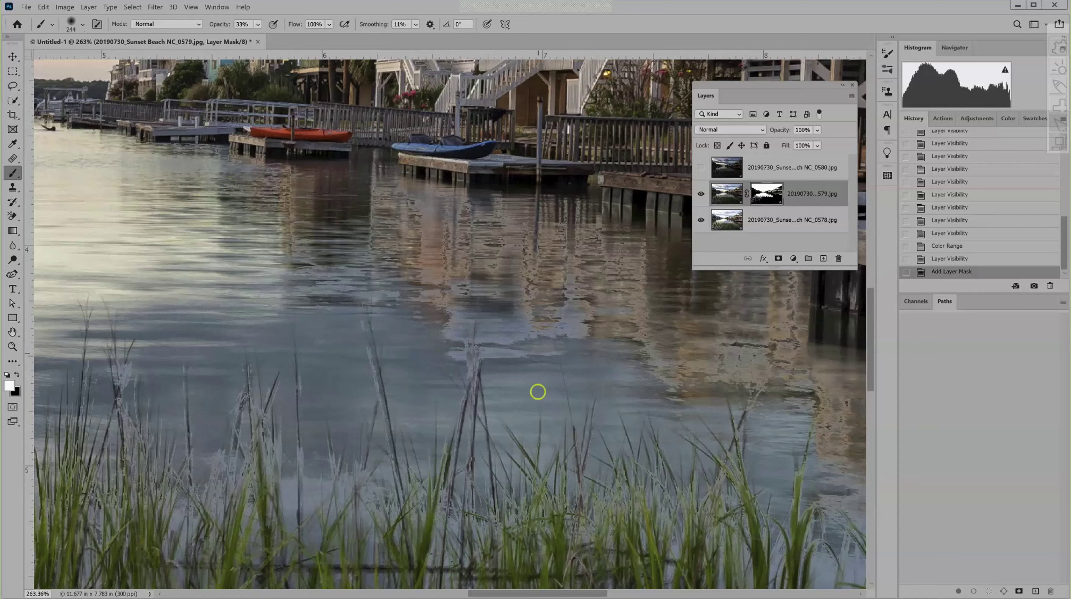
pyautogui.scroll(-1, 497, 382)
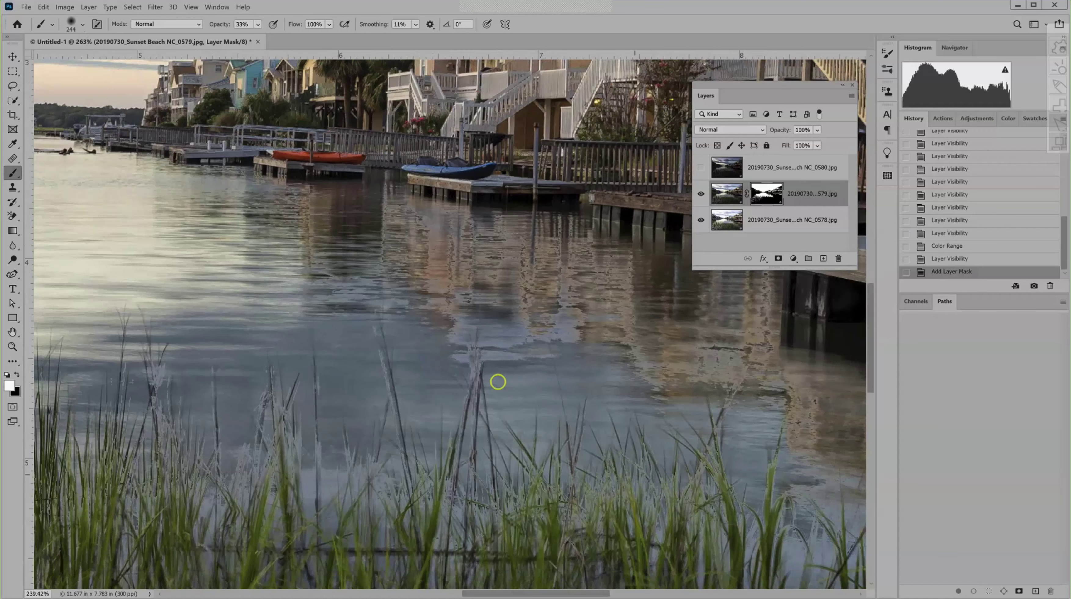
pyautogui.scroll(-5, 498, 382)
pyautogui.scroll(-5, 498, 383)
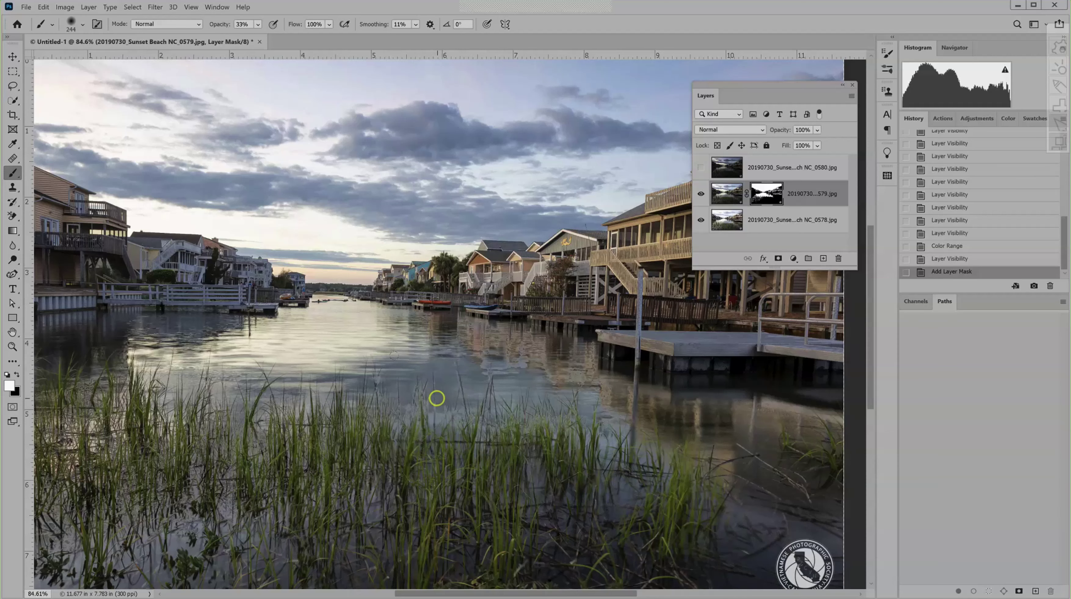
pyautogui.scroll(-2, 436, 398)
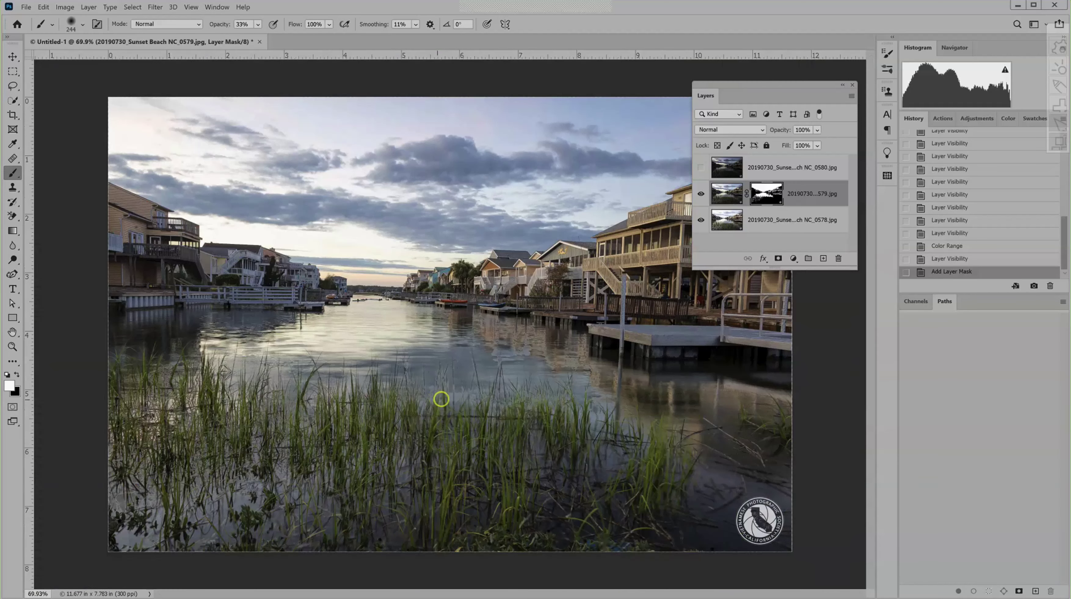
pyautogui.scroll(1, 614, 351)
pyautogui.scroll(1, 614, 351)
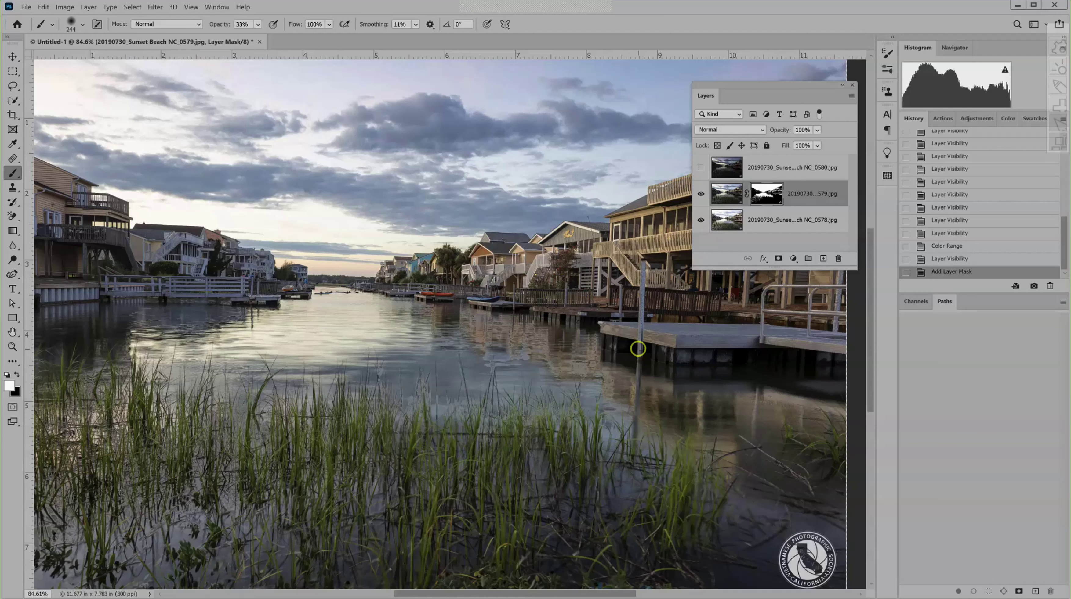
pyautogui.press('shift')
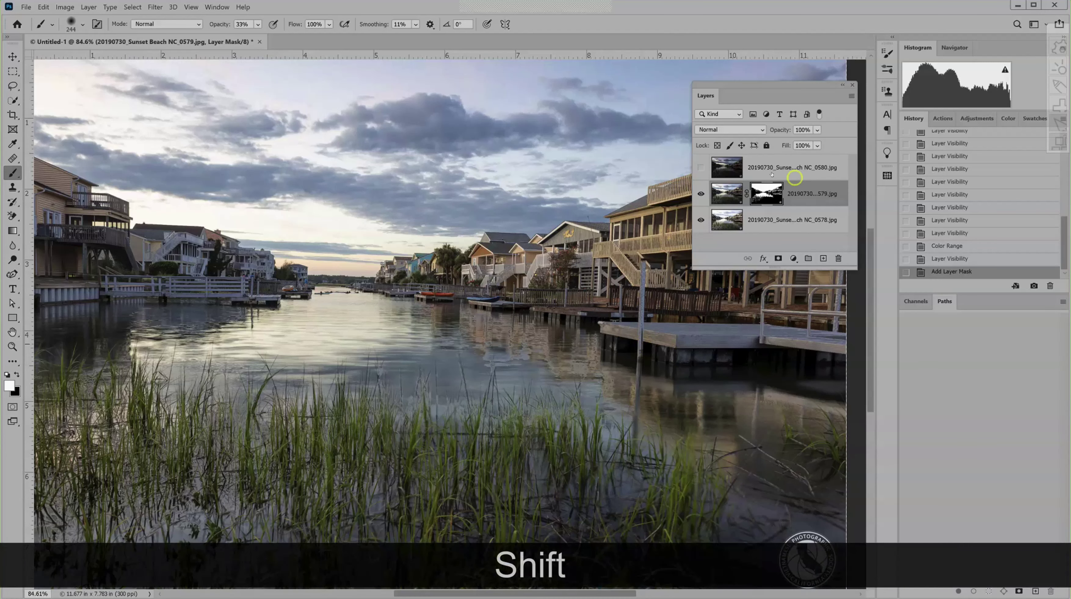
pyautogui.keyDown('shift'); pyautogui.click(765, 194); pyautogui.keyUp('shift')
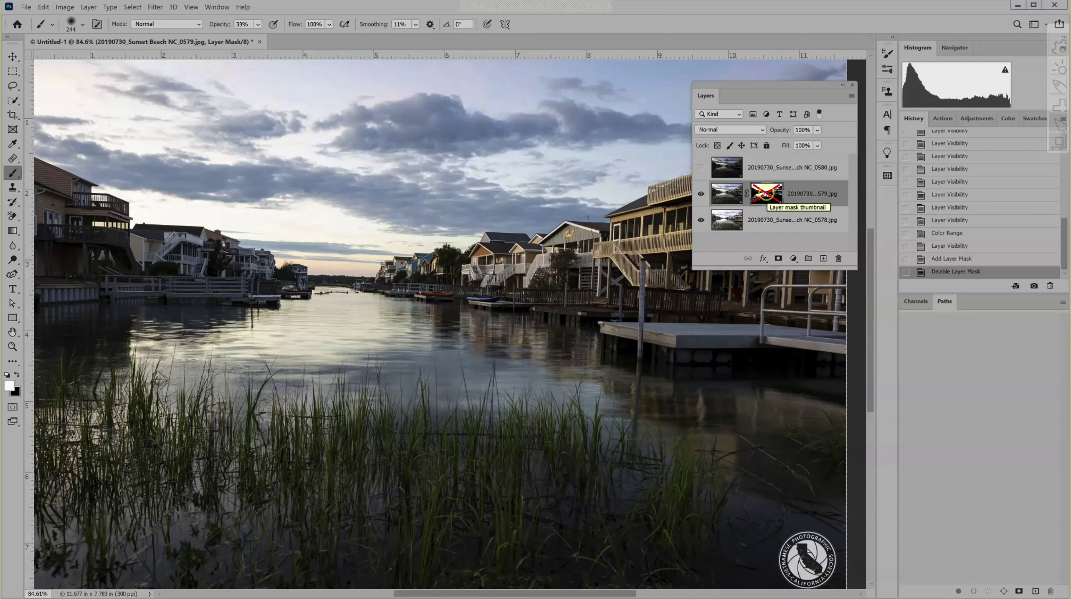
pyautogui.press('shift')
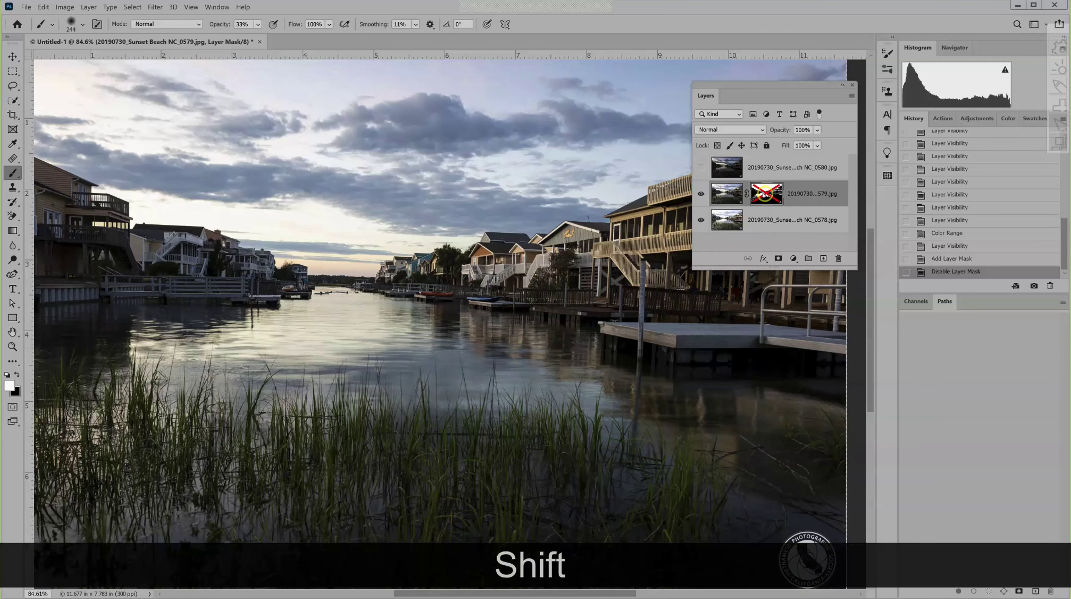
pyautogui.keyDown('shift'); pyautogui.click(765, 193); pyautogui.keyUp('shift')
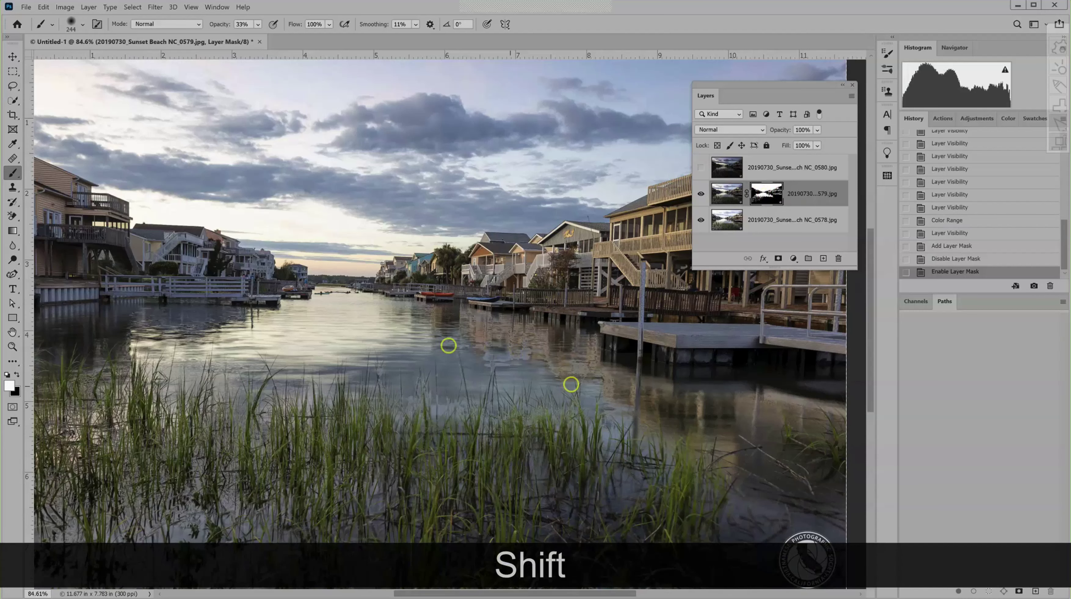
pyautogui.press('shift')
pyautogui.keyDown('shift'); pyautogui.click(765, 196); pyautogui.keyUp('shift')
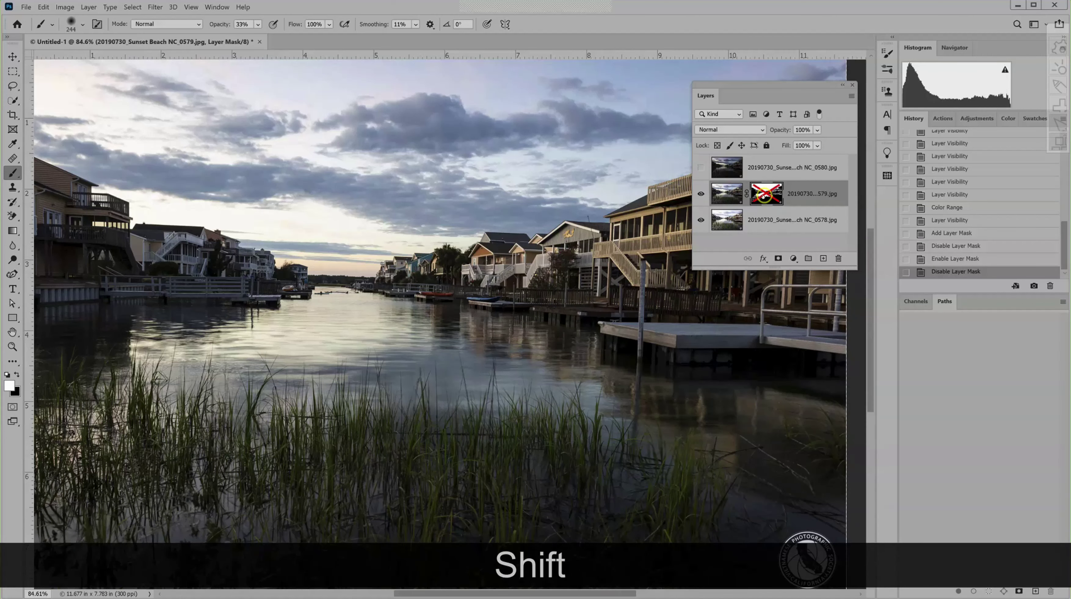
pyautogui.keyDown('shift'); pyautogui.click(764, 195); pyautogui.keyUp('shift')
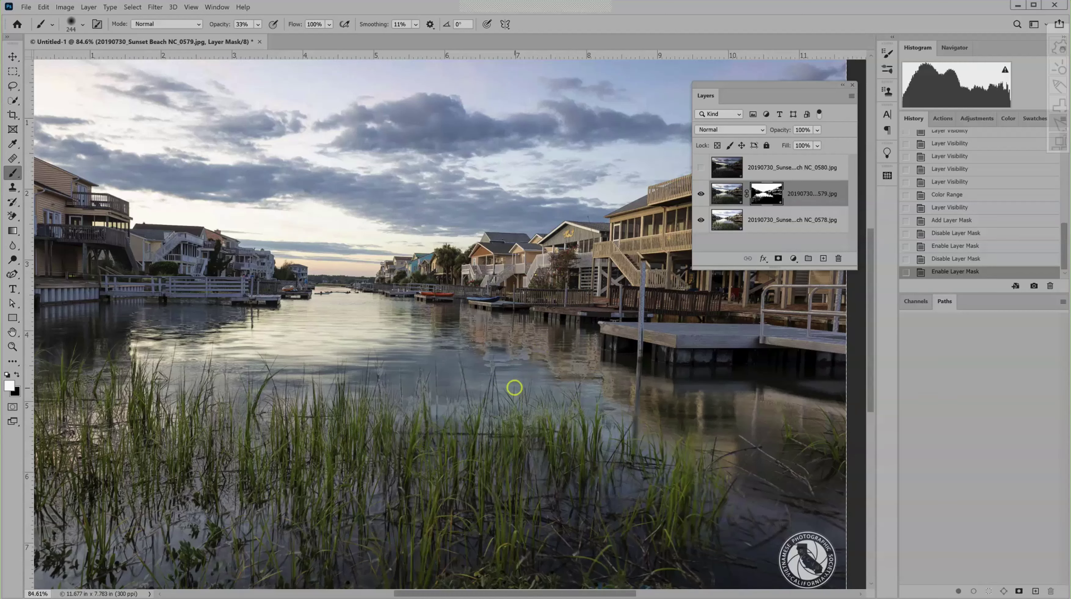
# - Alt-click the 0579 mask thumbnail to view it alone, then open Levels with Ctrl+L
pyautogui.press('alt')
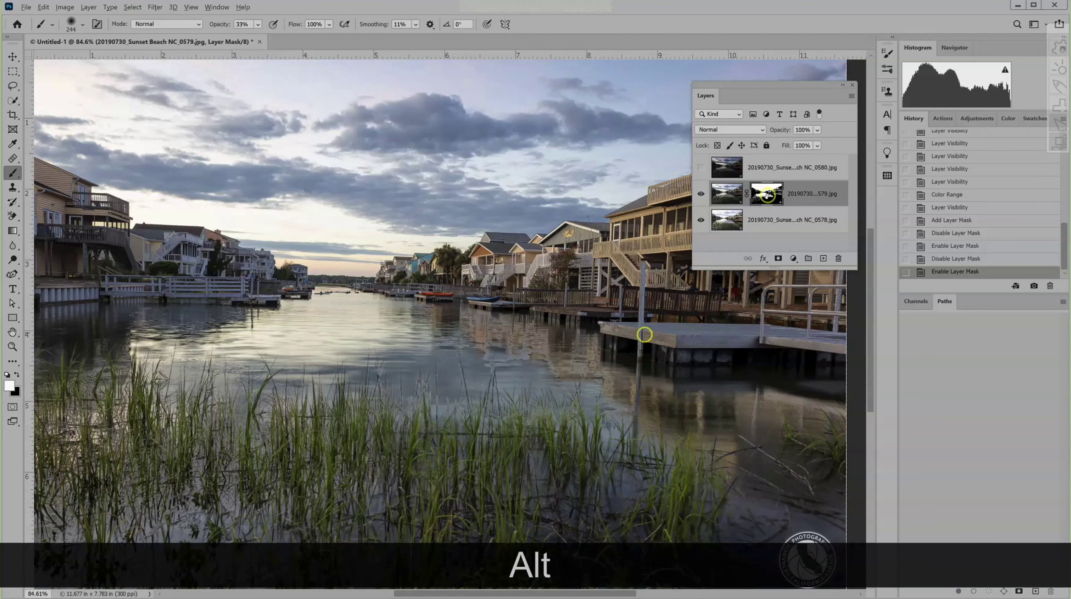
pyautogui.keyDown('alt'); pyautogui.click(766, 195); pyautogui.keyUp('alt')
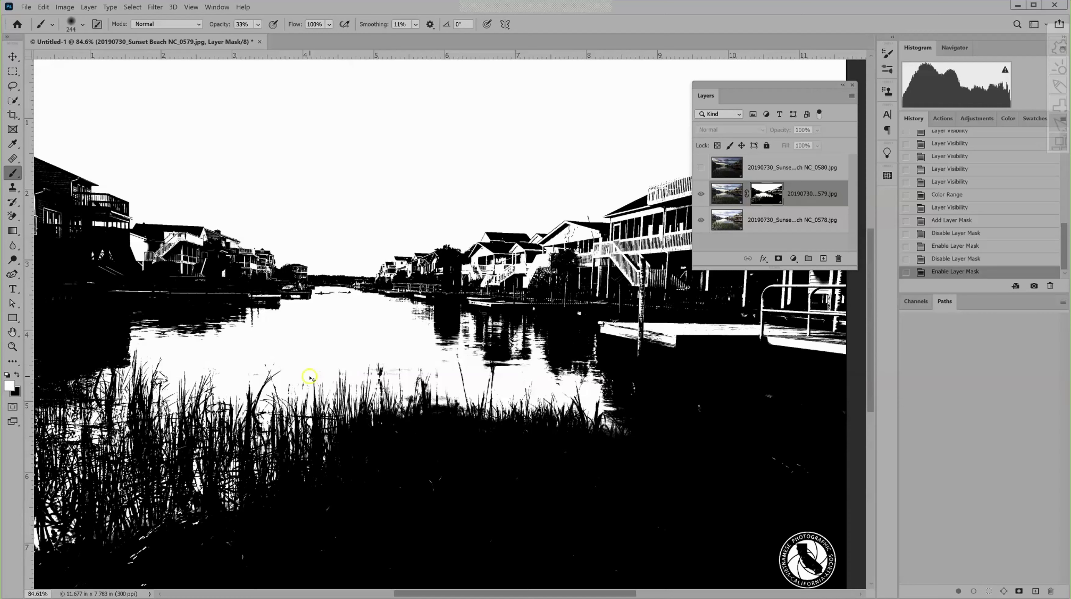
pyautogui.hotkey('ctrl', 'l')
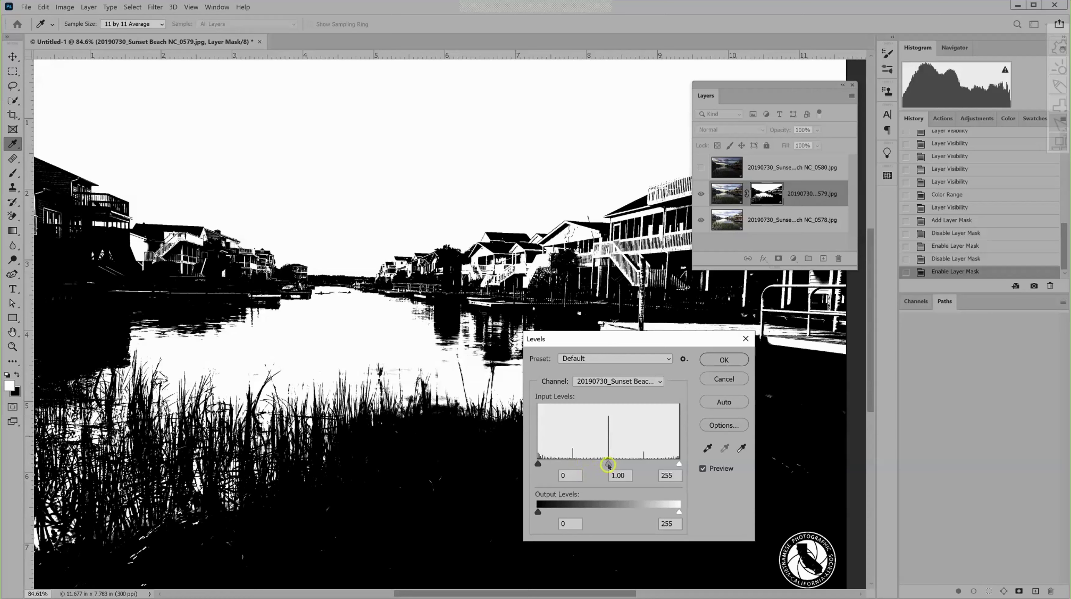
# - Apply Levels to the 0579 mask with black input 43, midtone 0.83 and white input 240
pyautogui.moveTo(609, 465); pyautogui.dragTo(627, 465)
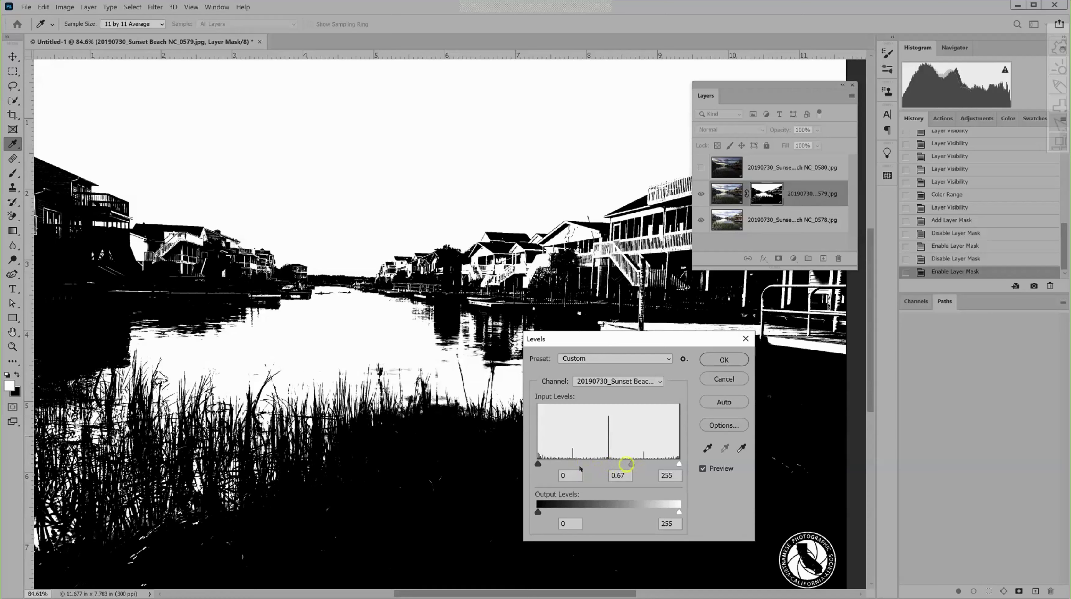
pyautogui.moveTo(537, 464)
pyautogui.mouseDown()
pyautogui.moveTo(575, 464)
pyautogui.moveTo(562, 464)
pyautogui.mouseUp()
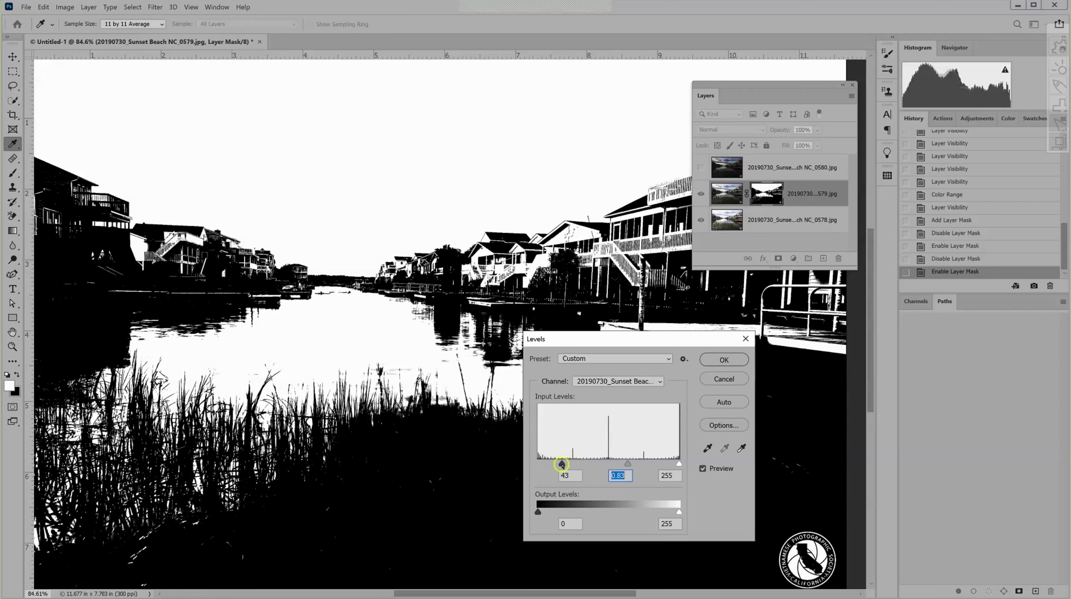
pyautogui.click(562, 464)
pyautogui.moveTo(677, 466); pyautogui.dragTo(670, 469)
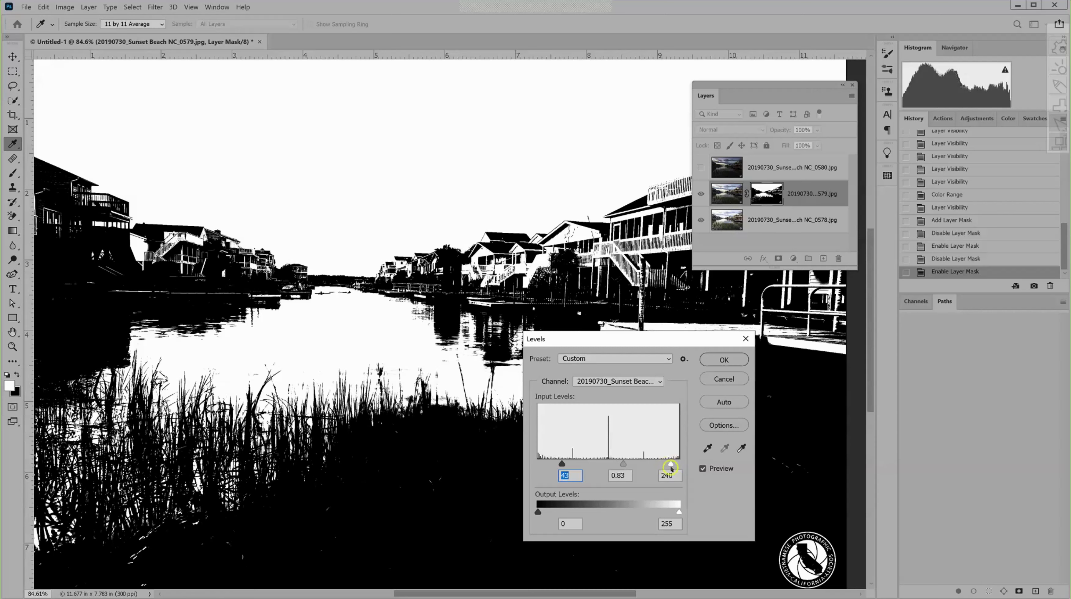
pyautogui.doubleClick(662, 474)
pyautogui.click(725, 359)
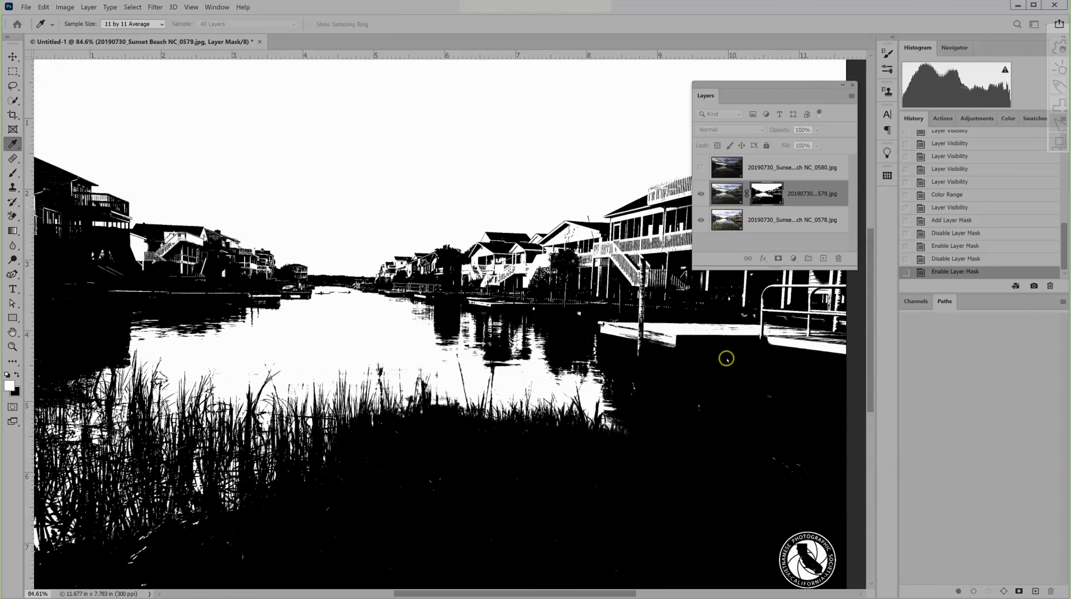
# - Compare the History states just before and at the Color Range selection
pyautogui.press('b')
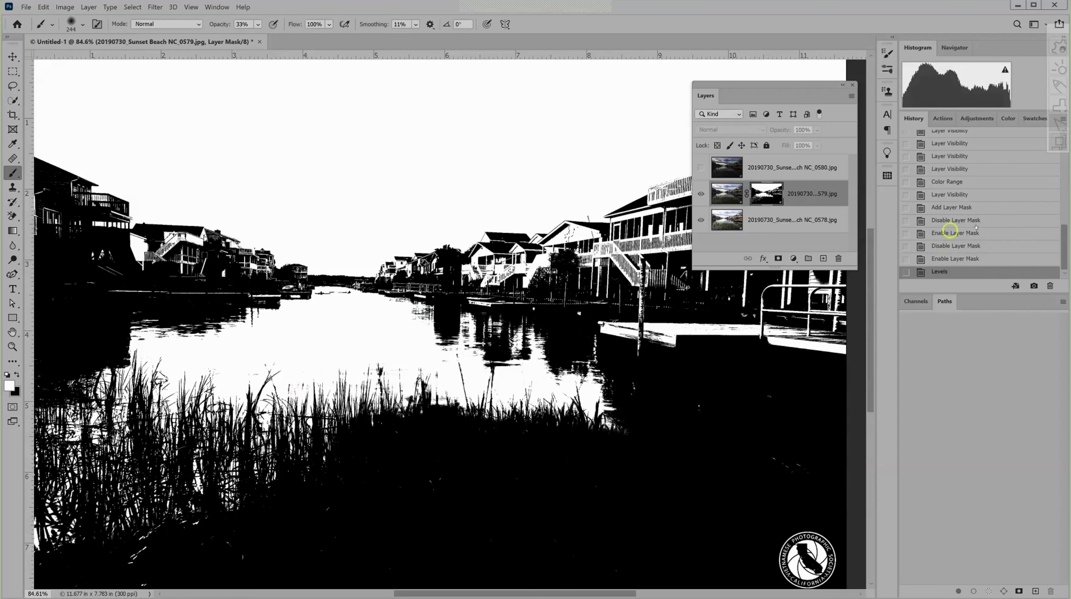
pyautogui.scroll(1, 977, 235)
pyautogui.scroll(1, 977, 236)
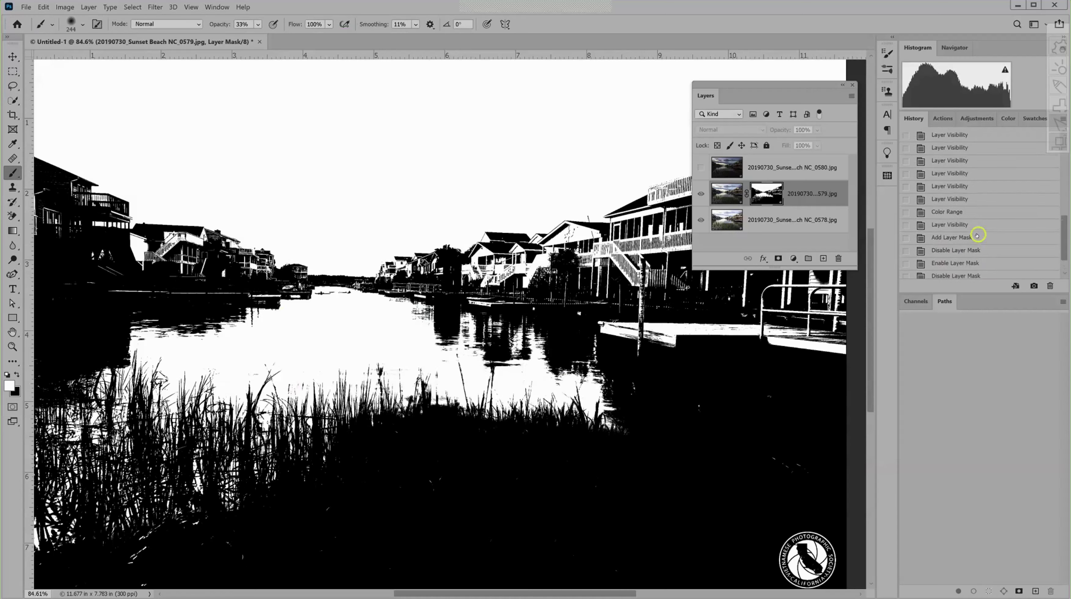
pyautogui.scroll(2, 979, 242)
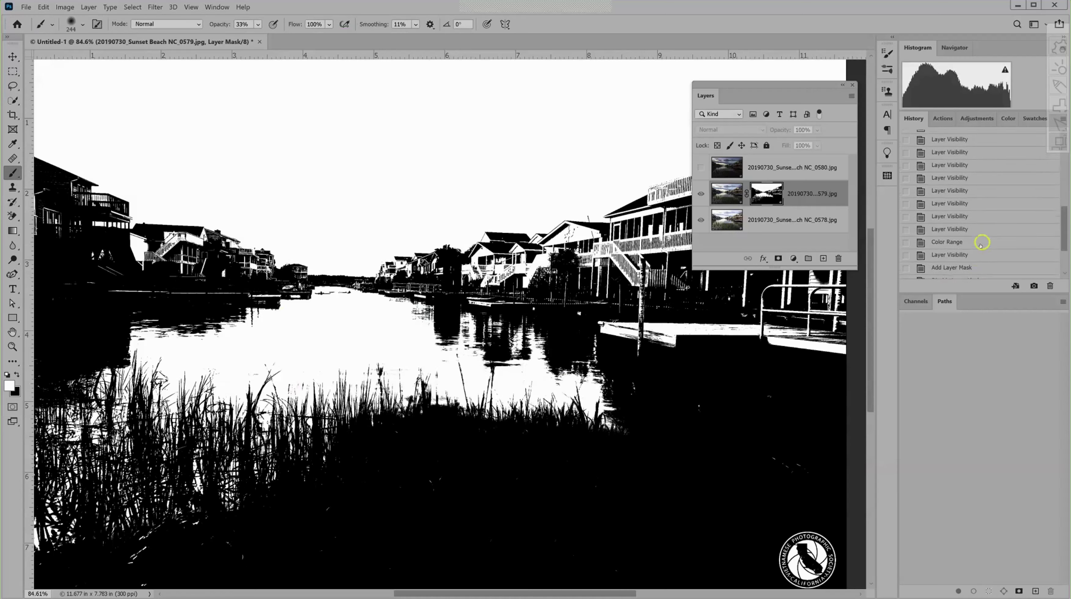
pyautogui.scroll(2, 981, 246)
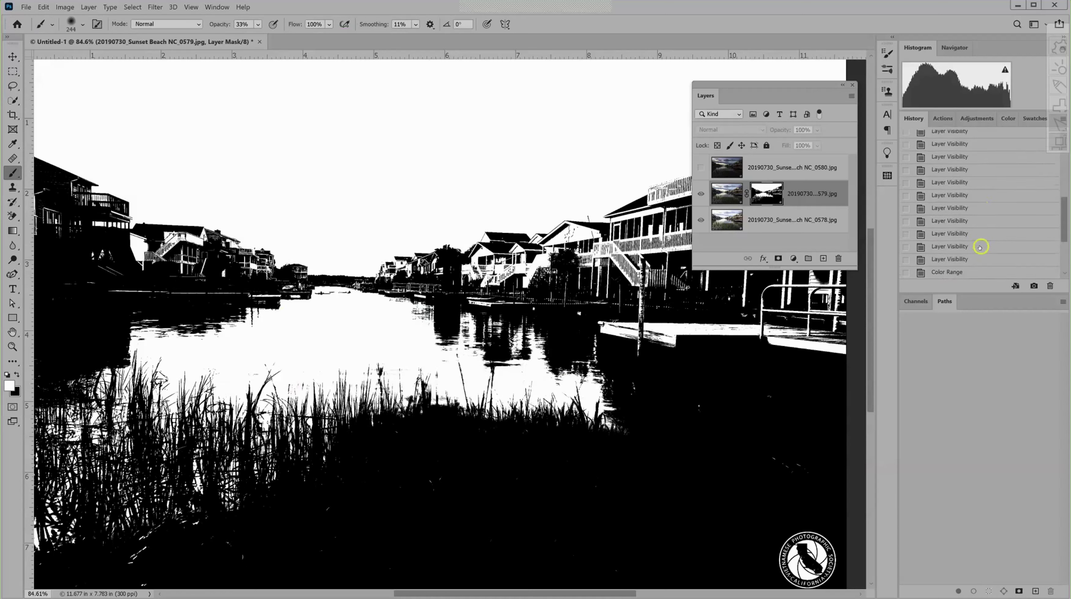
pyautogui.scroll(-2, 980, 251)
pyautogui.scroll(-2, 984, 249)
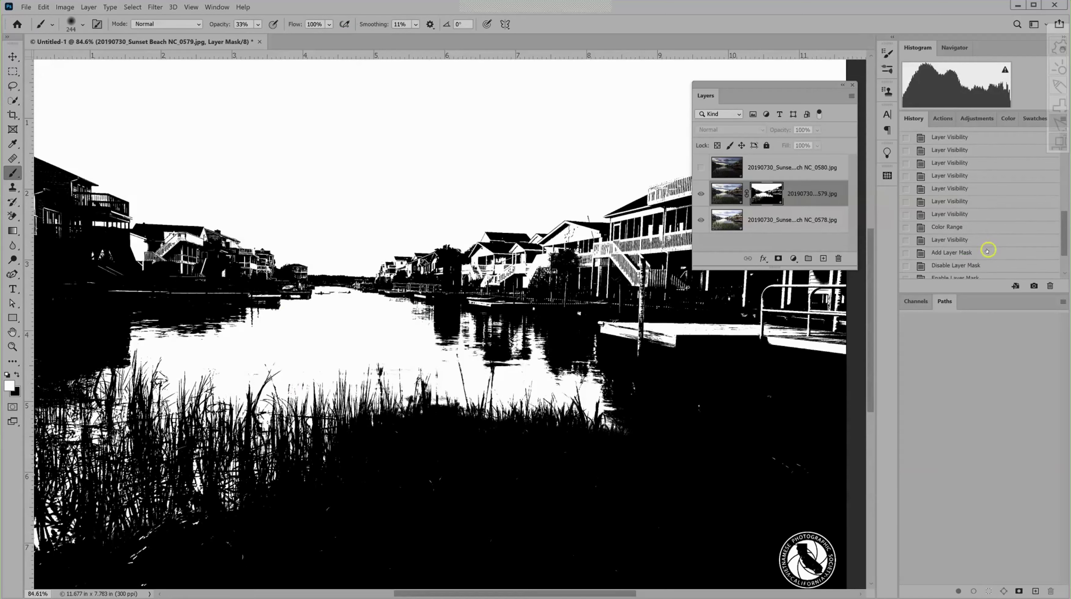
pyautogui.click(944, 227)
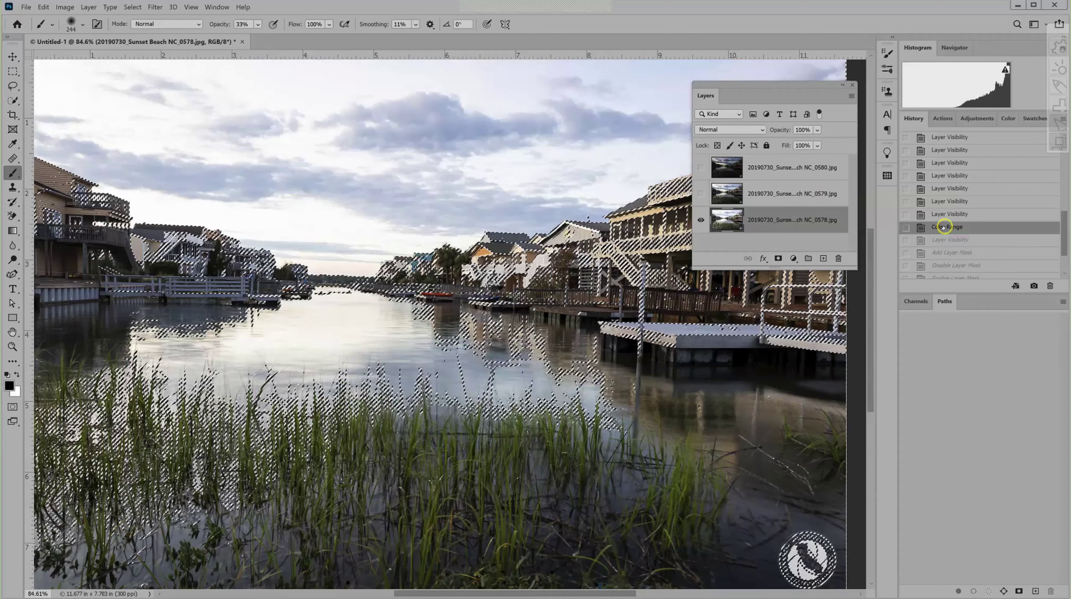
pyautogui.click(943, 215)
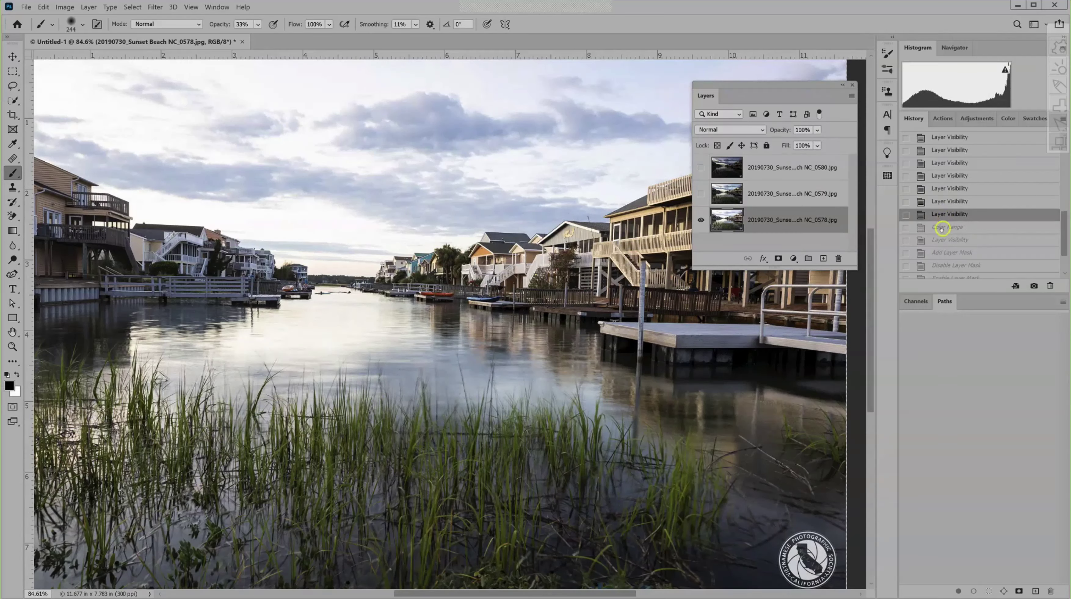
pyautogui.click(942, 228)
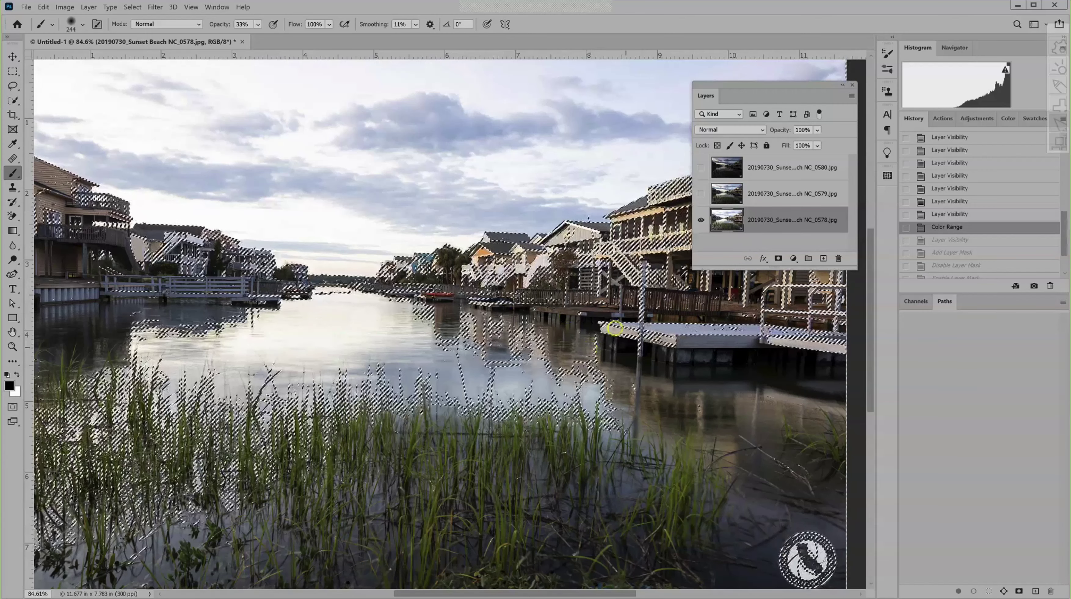
# - Step through the layer visibility History states forward to the Add Layer Mask state
pyautogui.scroll(2, 930, 252)
pyautogui.scroll(1, 929, 253)
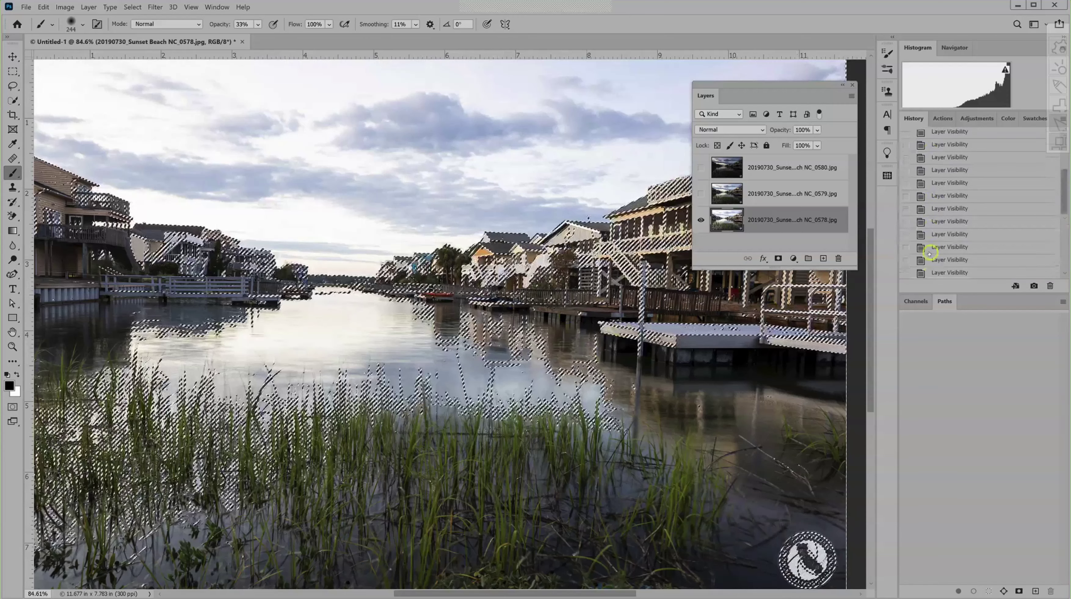
pyautogui.scroll(1, 929, 252)
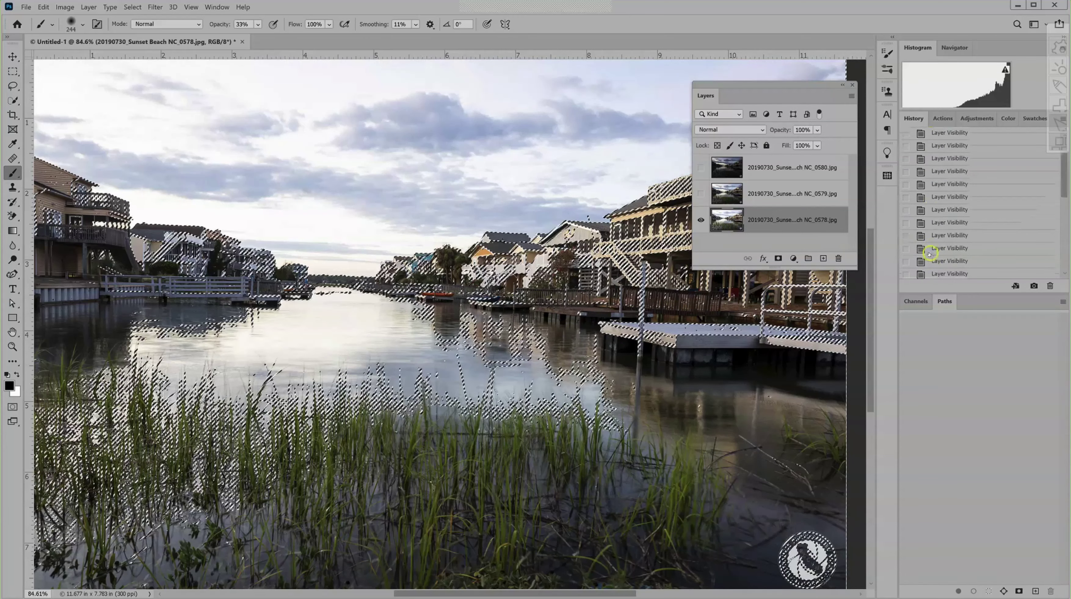
pyautogui.scroll(2, 930, 253)
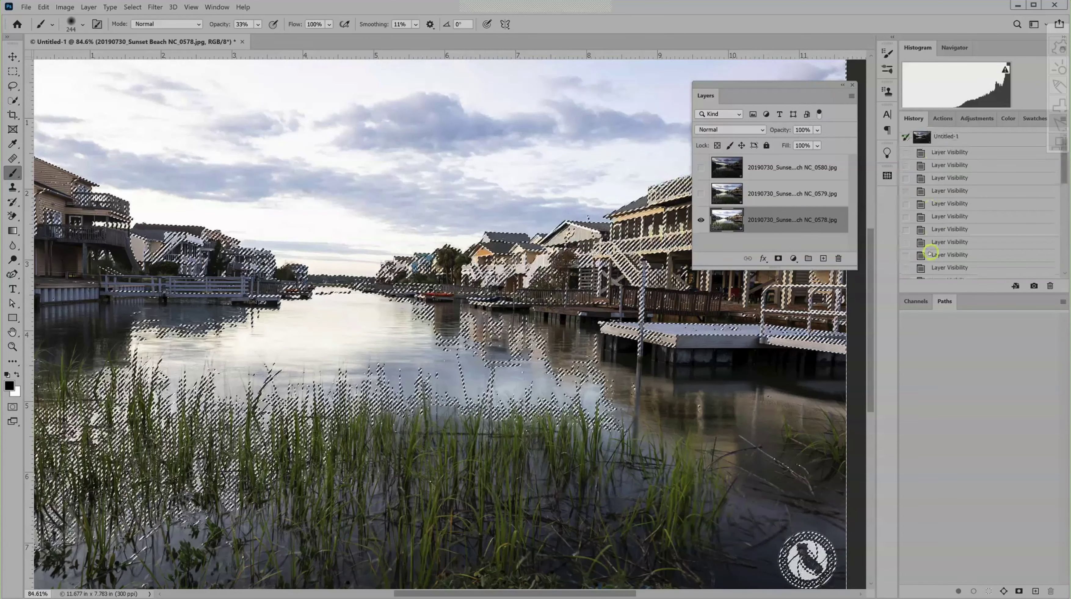
pyautogui.scroll(-2, 931, 253)
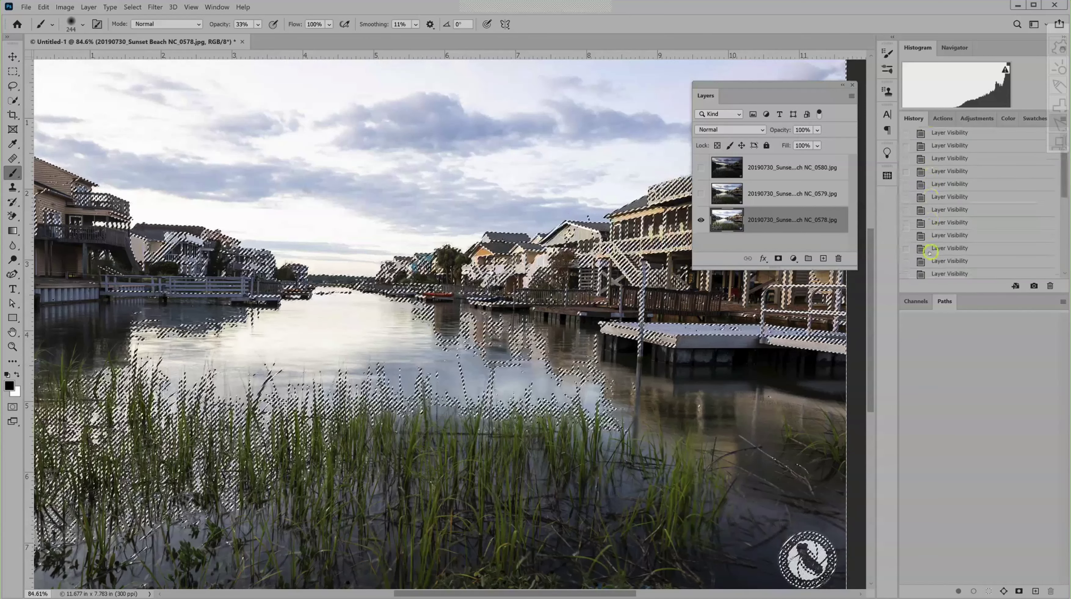
pyautogui.scroll(-2, 931, 253)
pyautogui.scroll(-2, 934, 247)
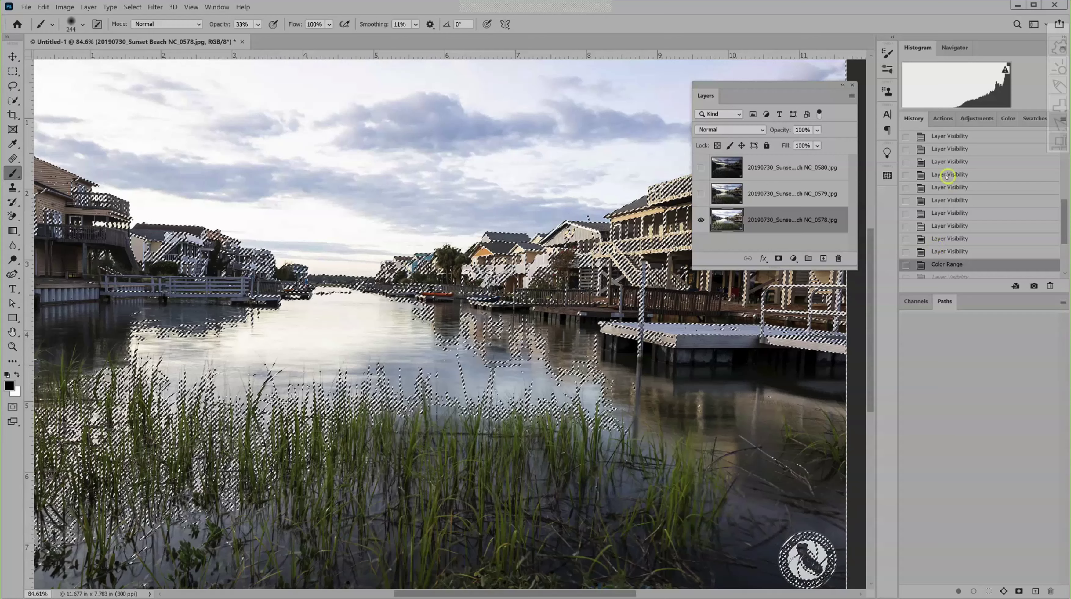
pyautogui.scroll(2, 949, 172)
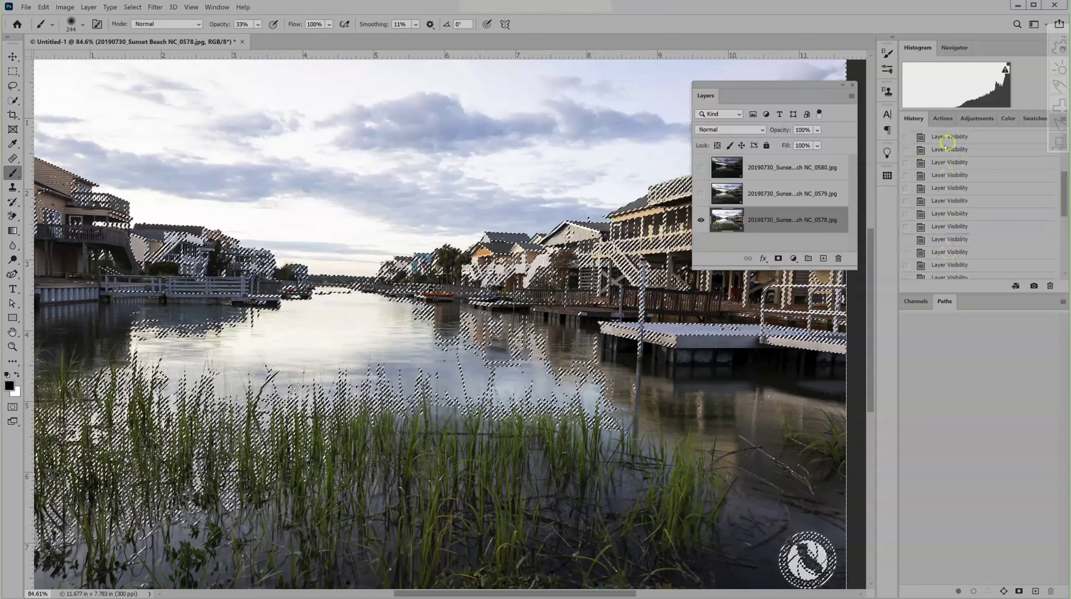
pyautogui.click(945, 149)
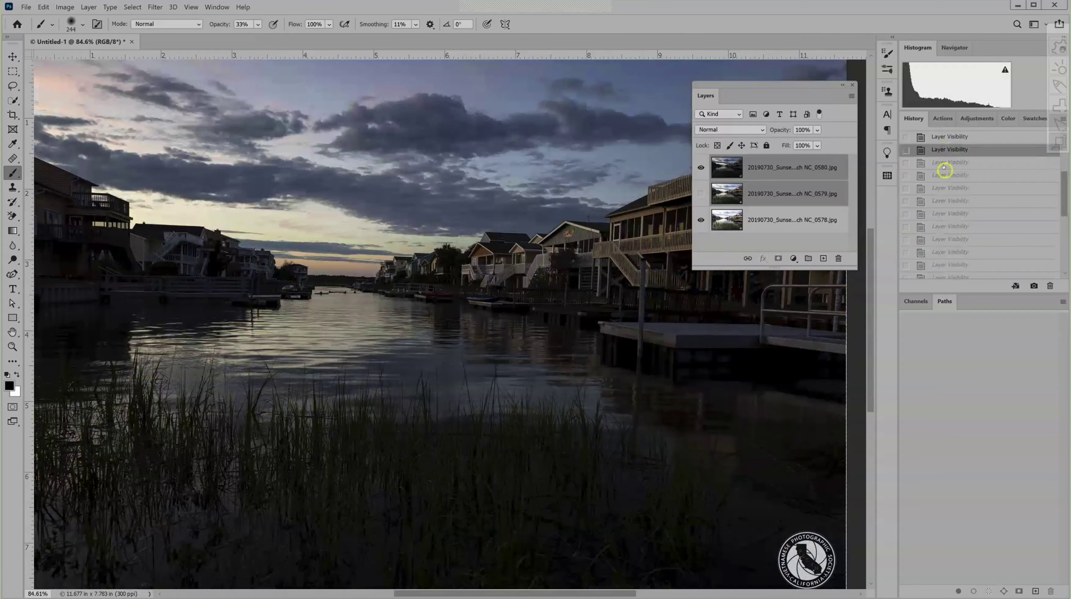
pyautogui.click(944, 175)
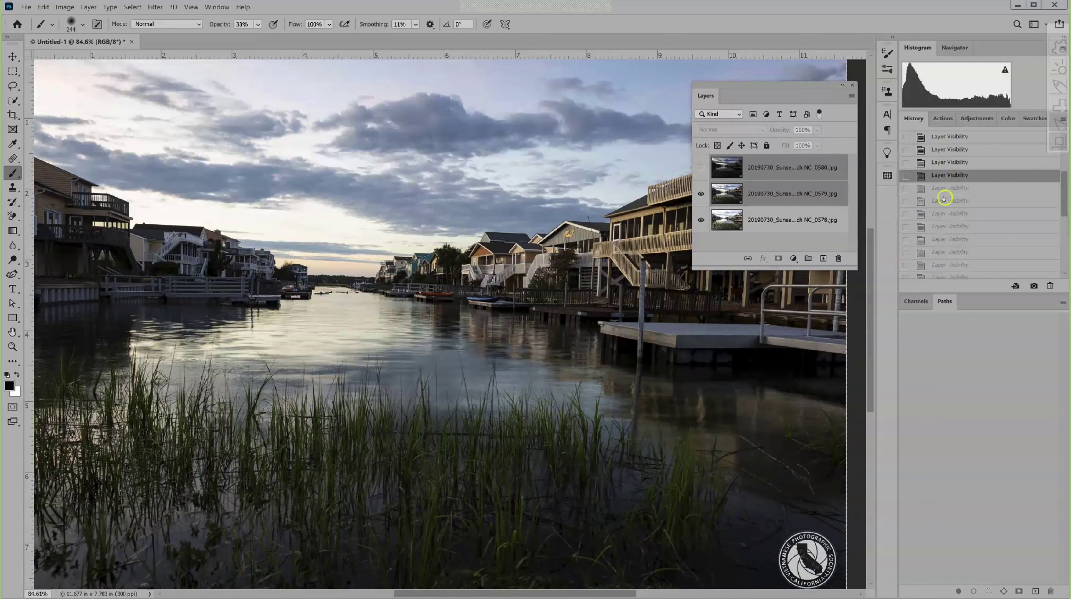
pyautogui.click(945, 201)
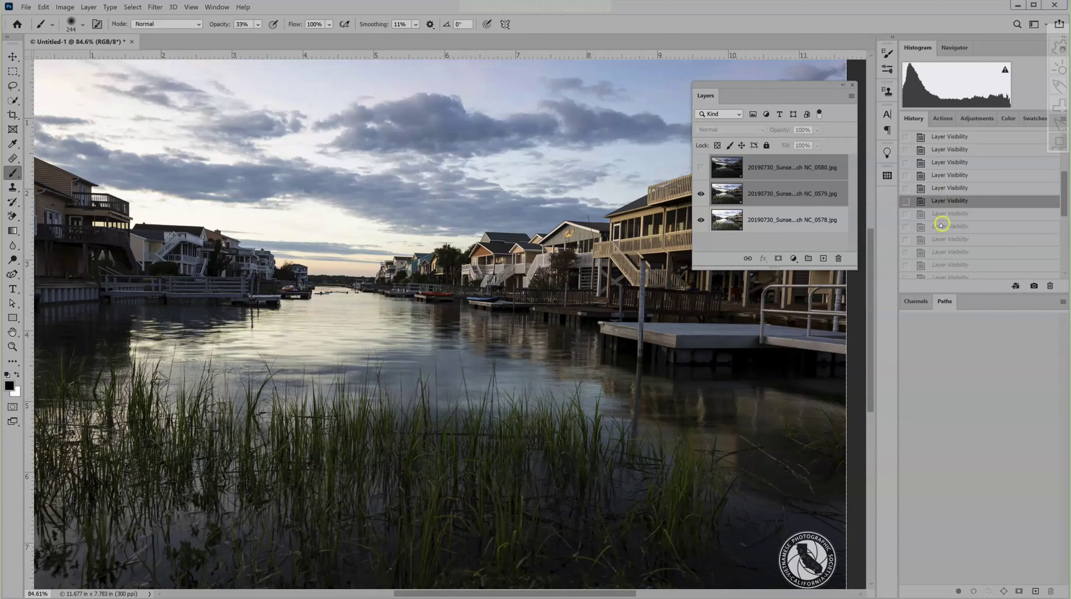
pyautogui.click(944, 214)
pyautogui.click(942, 229)
pyautogui.scroll(-3, 939, 239)
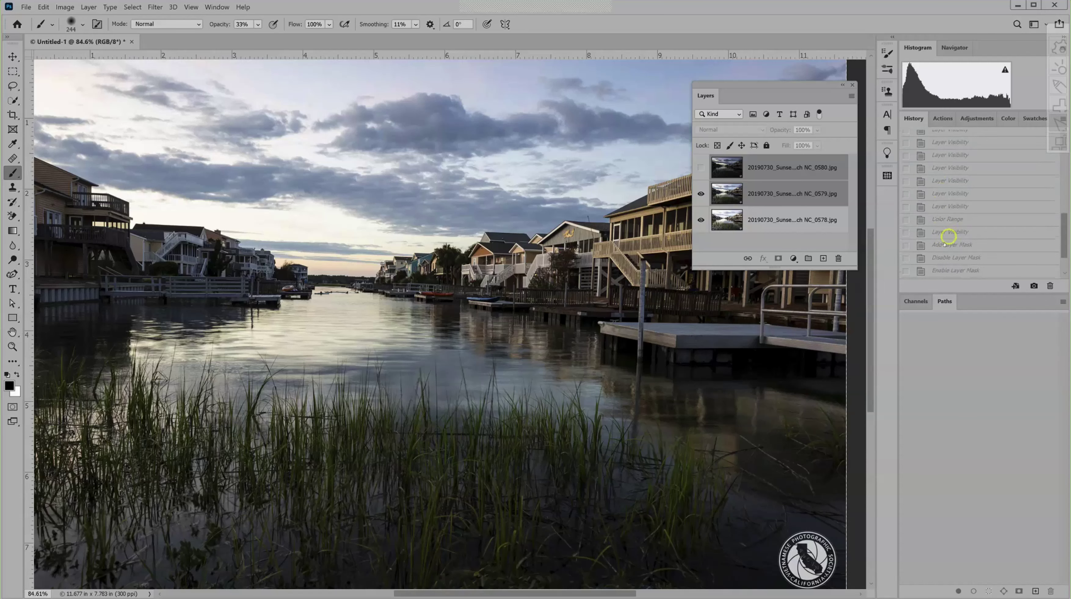
pyautogui.click(944, 245)
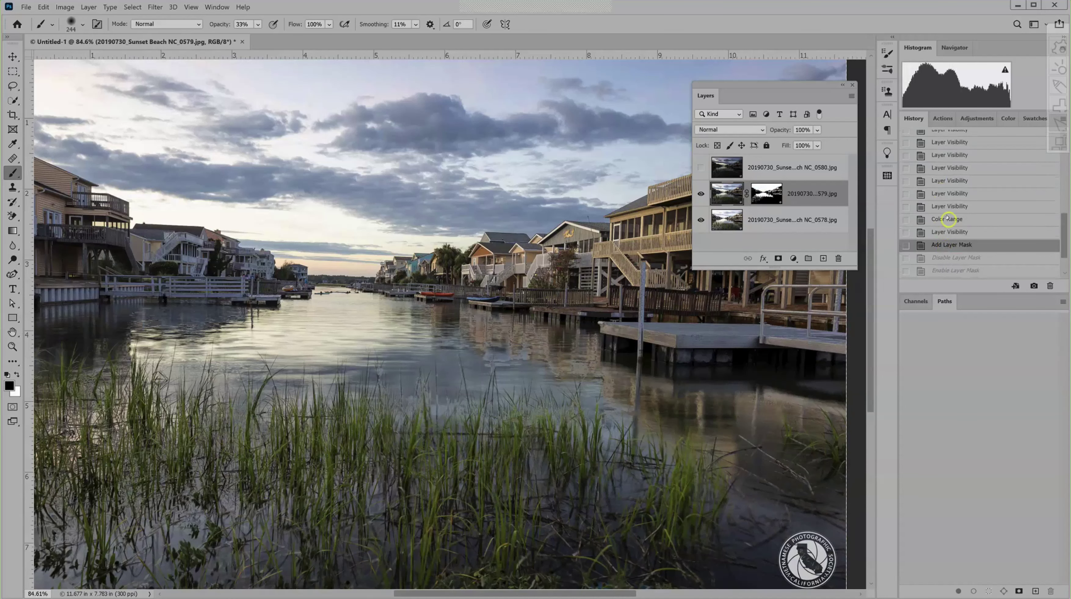
# - Scroll the History list back up and drag the 0579 mask thumbnail out and back
pyautogui.scroll(2, 948, 218)
pyautogui.scroll(2, 950, 212)
pyautogui.scroll(2, 952, 208)
pyautogui.scroll(1, 953, 208)
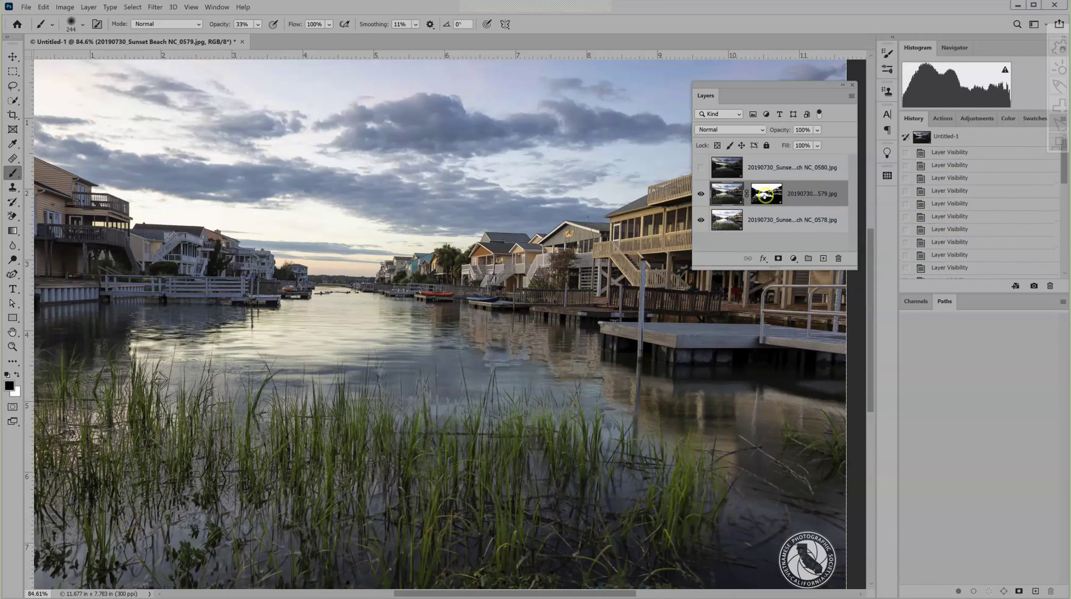
pyautogui.moveTo(766, 196); pyautogui.dragTo(1051, 593)
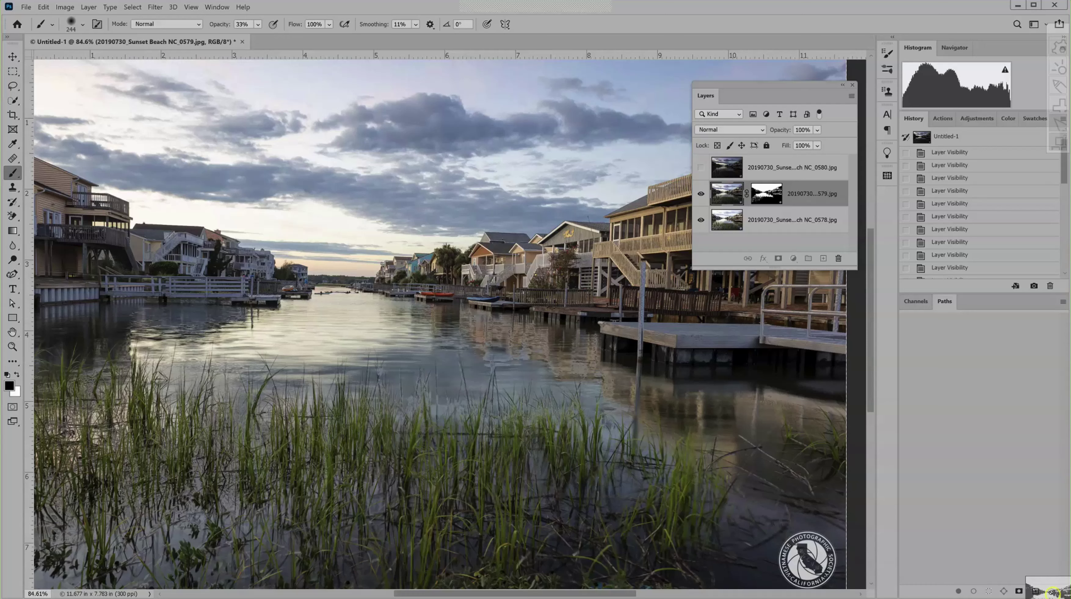
pyautogui.moveTo(1051, 593)
pyautogui.mouseDown()
pyautogui.moveTo(766, 194)
pyautogui.moveTo(1032, 517)
pyautogui.moveTo(766, 193)
pyautogui.mouseUp()
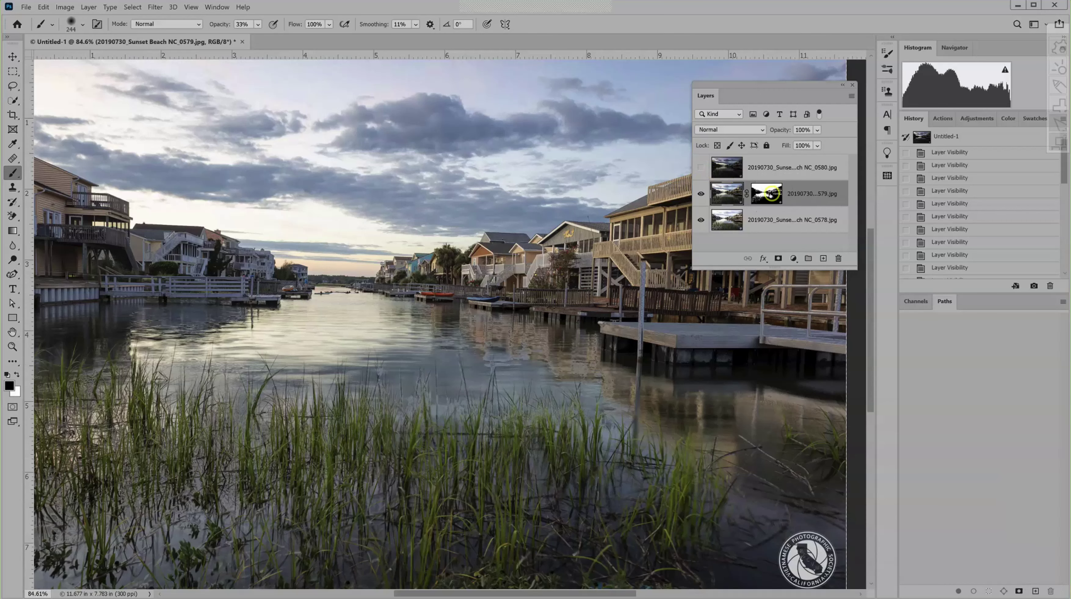
# - Delete the NC_0579 layer together with its earlier mask
pyautogui.click(771, 194)
pyautogui.press('x')
pyautogui.press('Delete')
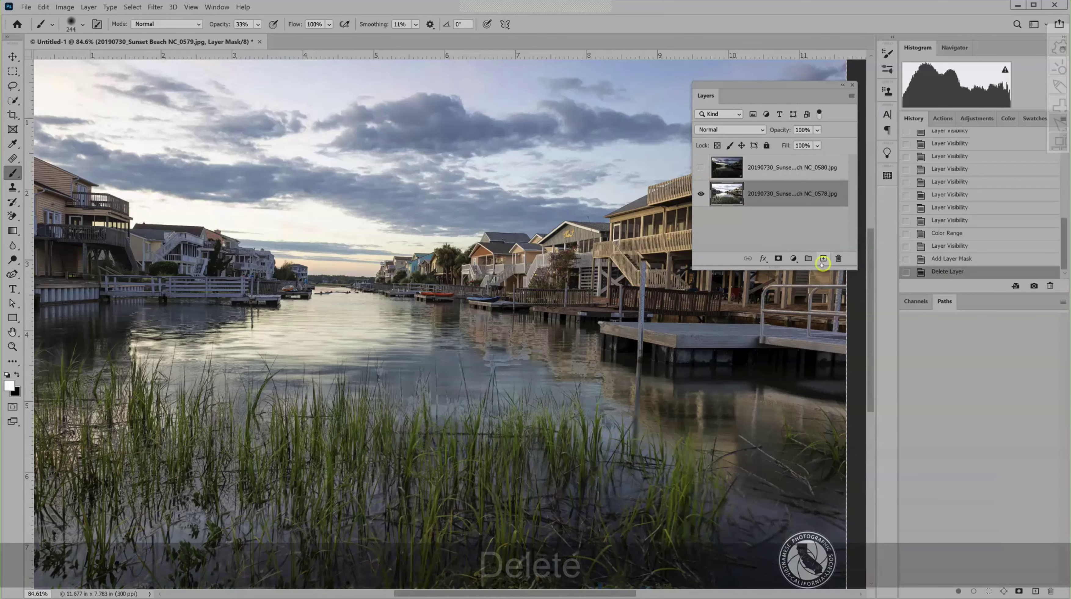
# - Revert history to the Untitled-1 snapshot, then restore the later Layer Visibility state with three photos
pyautogui.scroll(2, 936, 212)
pyautogui.scroll(1, 937, 213)
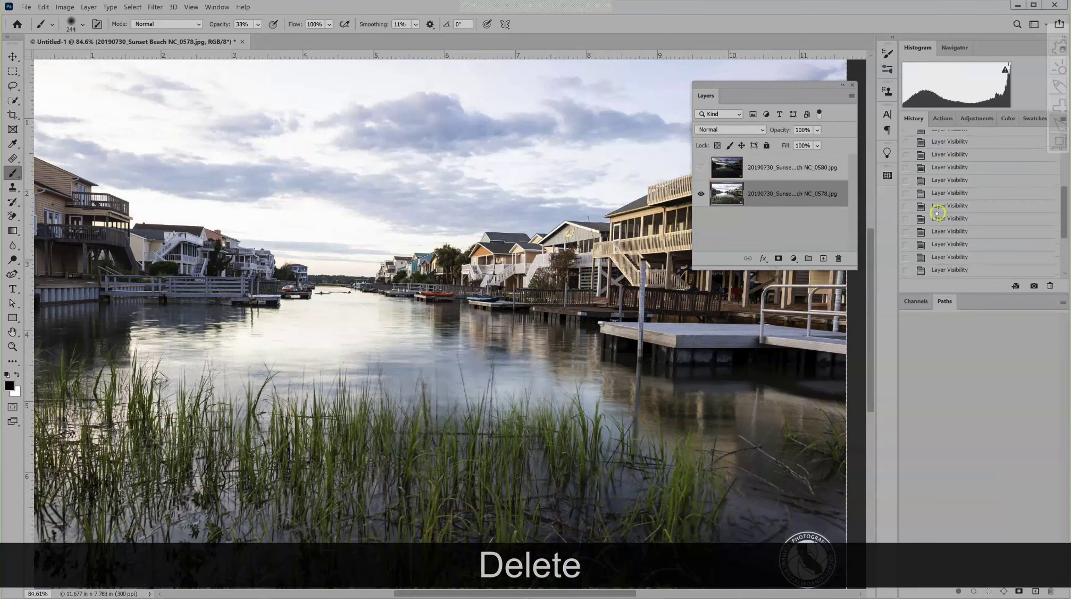
pyautogui.scroll(2, 937, 212)
pyautogui.scroll(1, 936, 212)
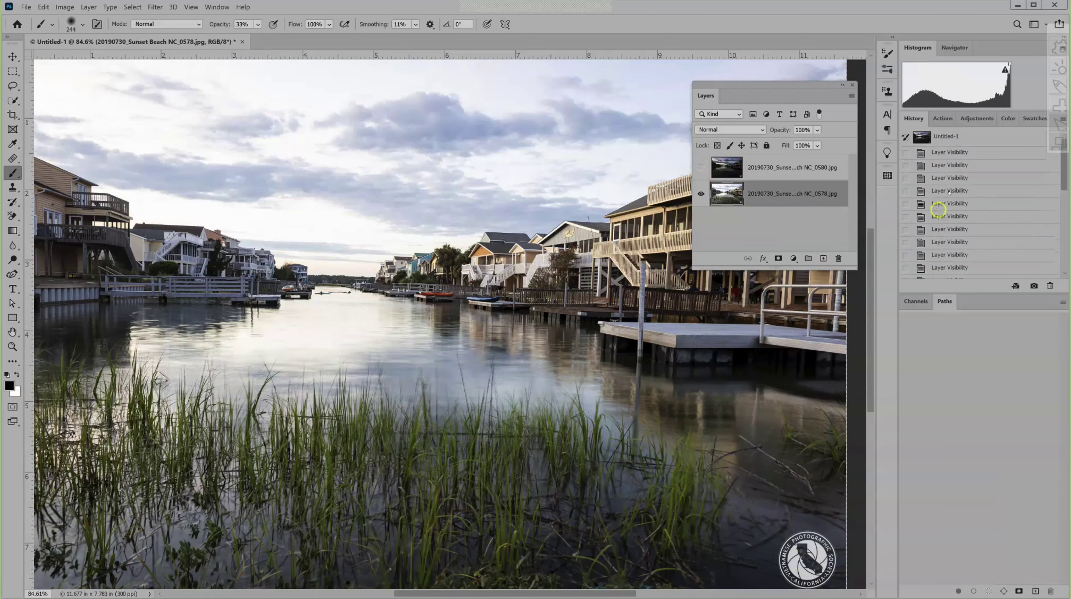
pyautogui.click(941, 133)
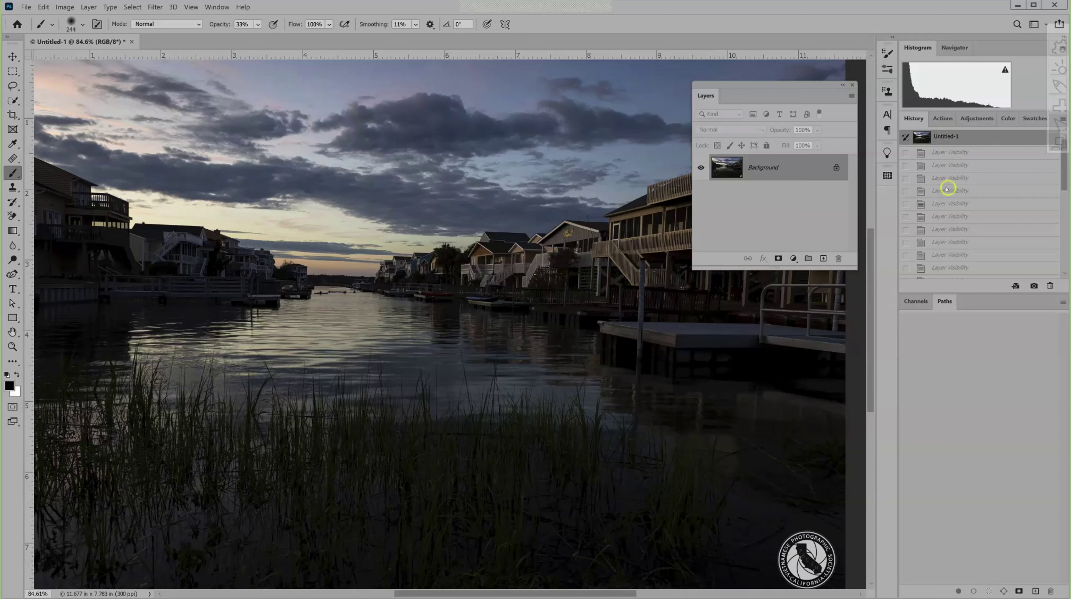
pyautogui.scroll(-2, 947, 190)
pyautogui.scroll(-1, 946, 193)
pyautogui.scroll(-1, 946, 193)
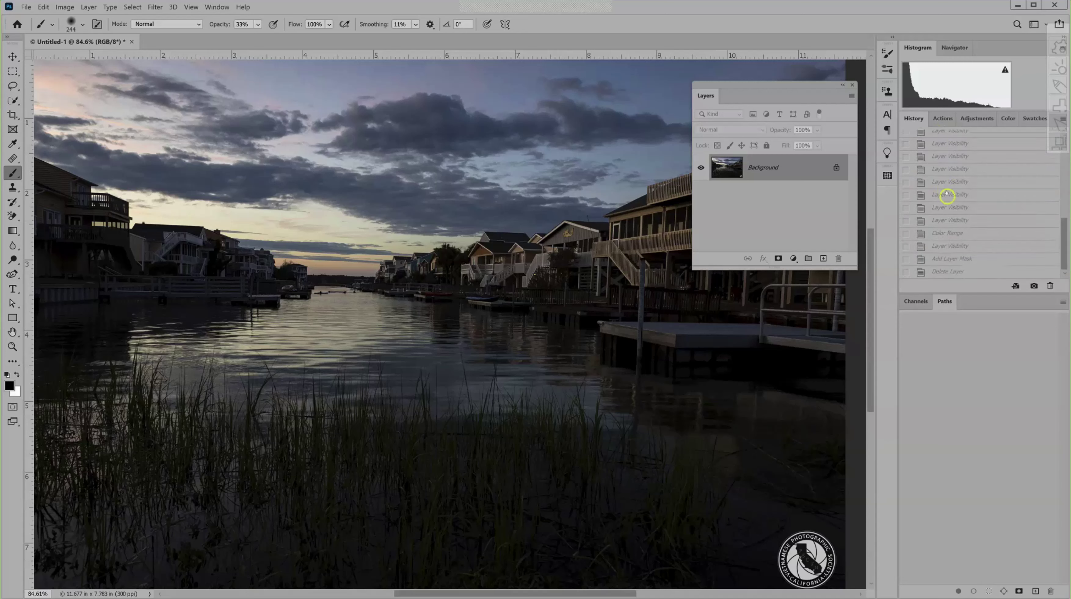
pyautogui.scroll(1, 946, 192)
pyautogui.scroll(1, 947, 191)
pyautogui.scroll(2, 947, 189)
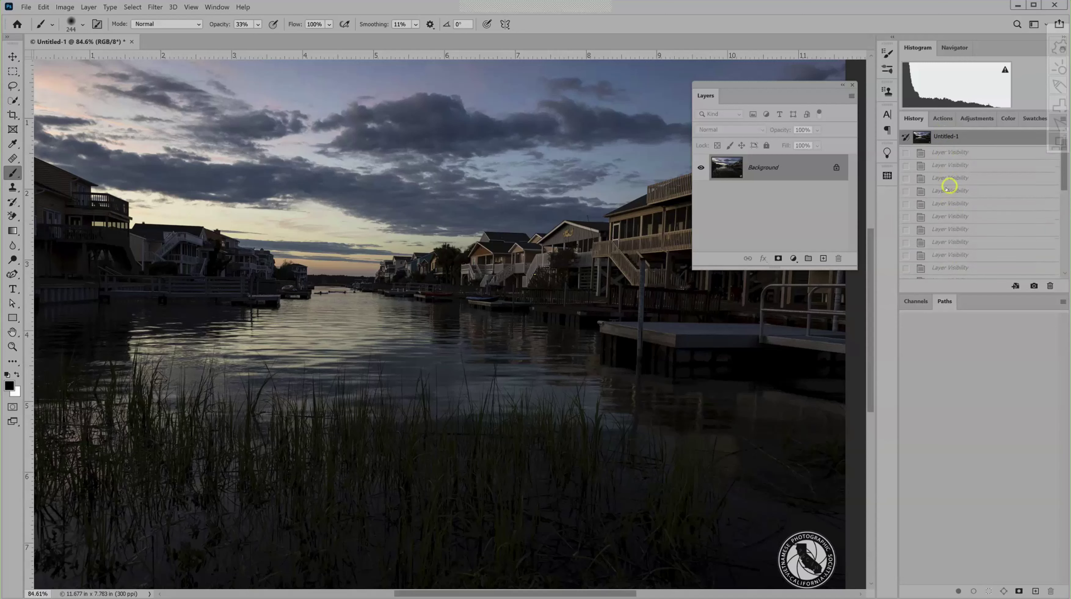
pyautogui.click(946, 217)
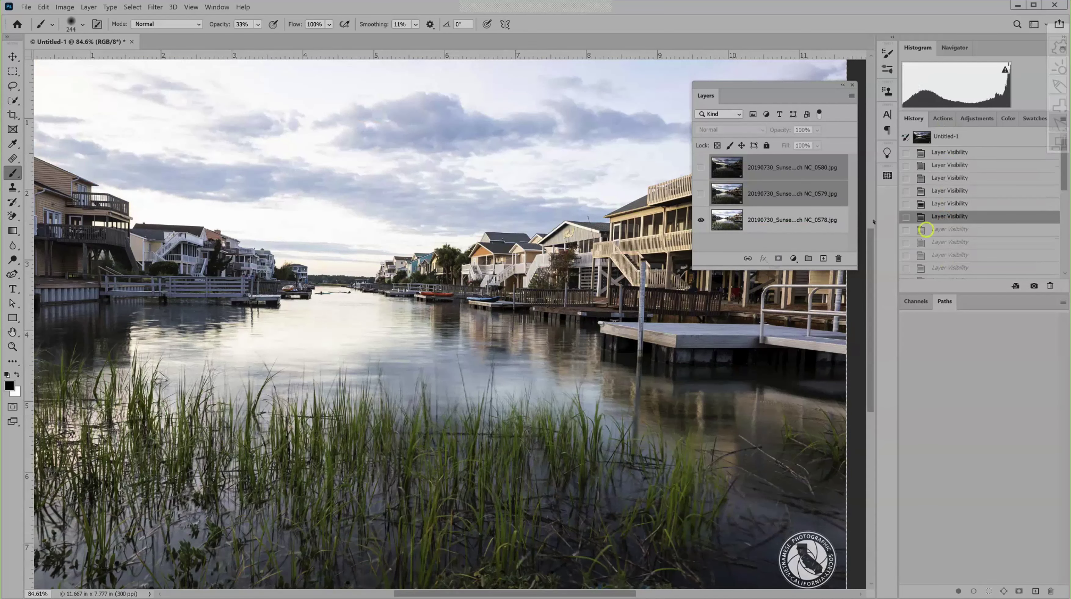
# - Make NC_0578 the only visible layer, hiding NC_0579 and NC_0580, and select it
pyautogui.moveTo(871, 251); pyautogui.dragTo(892, 101)
pyautogui.moveTo(895, 182)
pyautogui.mouseDown()
pyautogui.moveTo(895, 255)
pyautogui.moveTo(813, 191)
pyautogui.mouseUp()
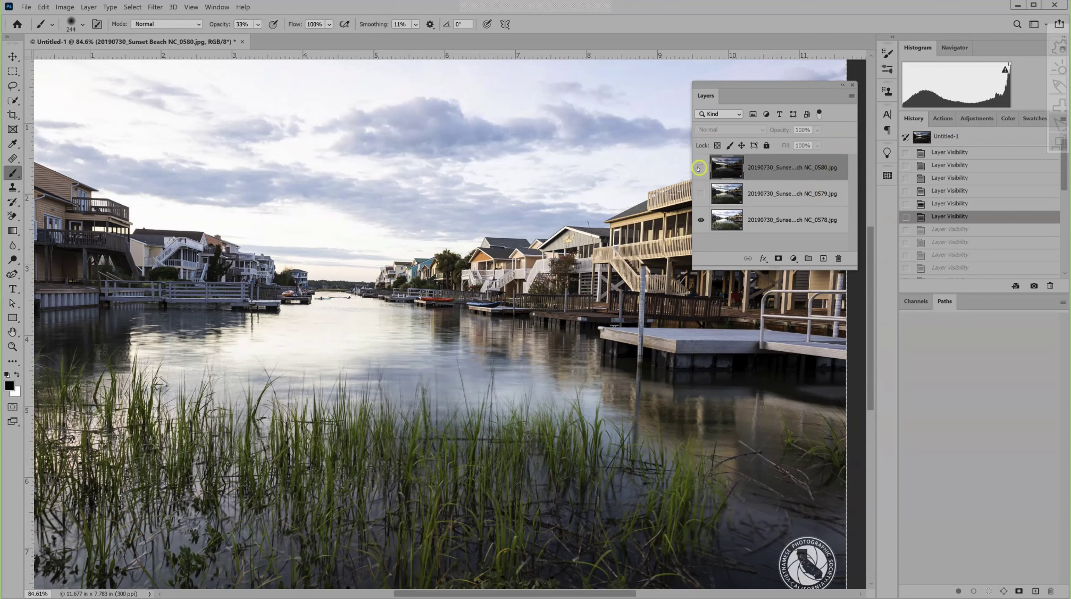
pyautogui.moveTo(699, 167); pyautogui.dragTo(768, 194)
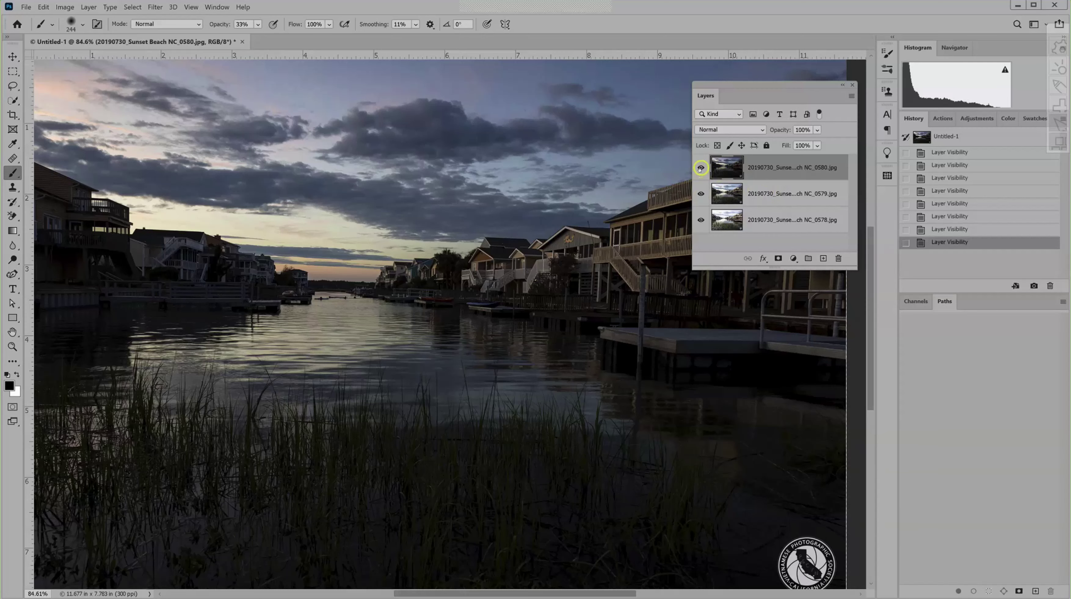
pyautogui.click(700, 195)
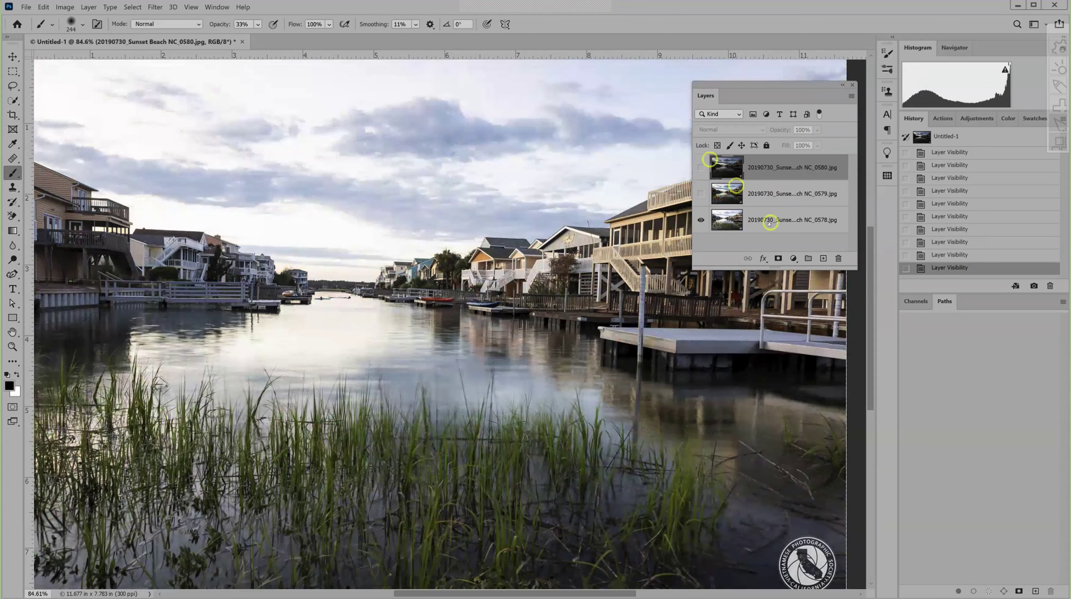
pyautogui.click(760, 219)
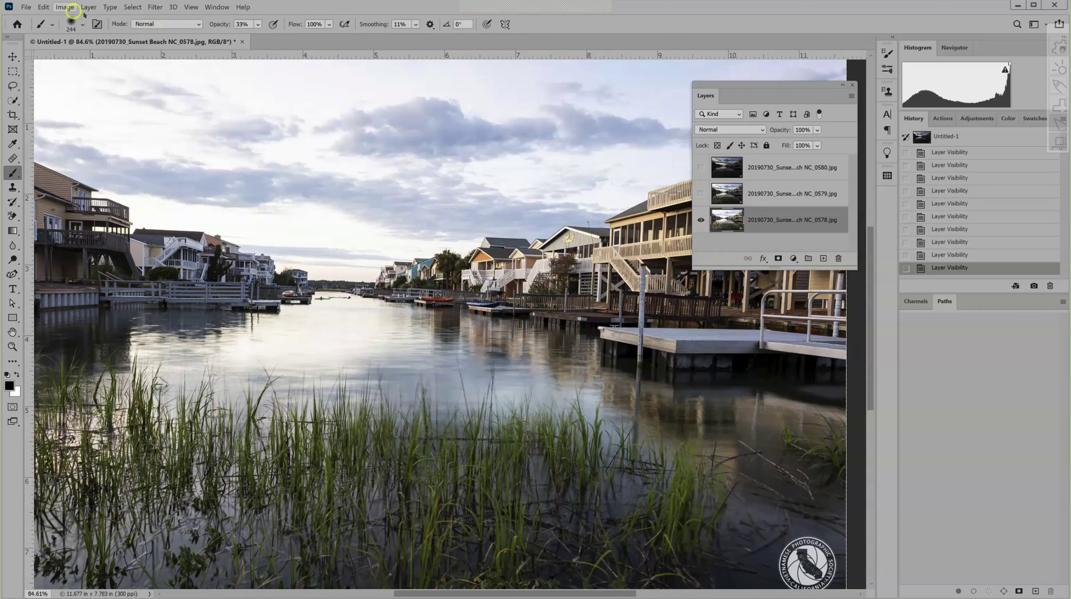
# - Start a Color Range selection based on Highlights instead of Sampled Colors
pyautogui.click(132, 7)
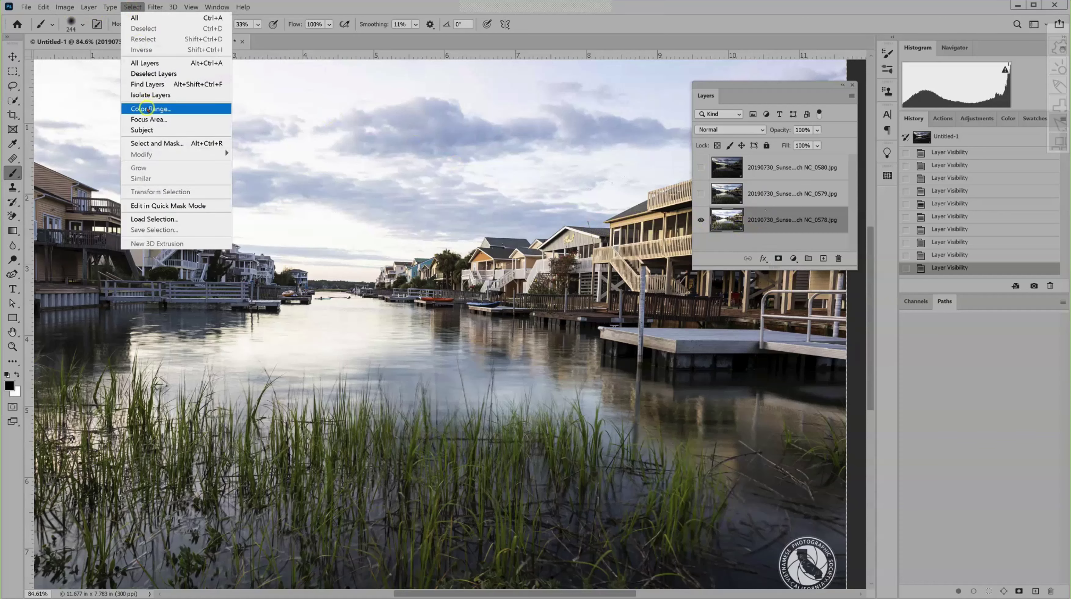
pyautogui.click(147, 109)
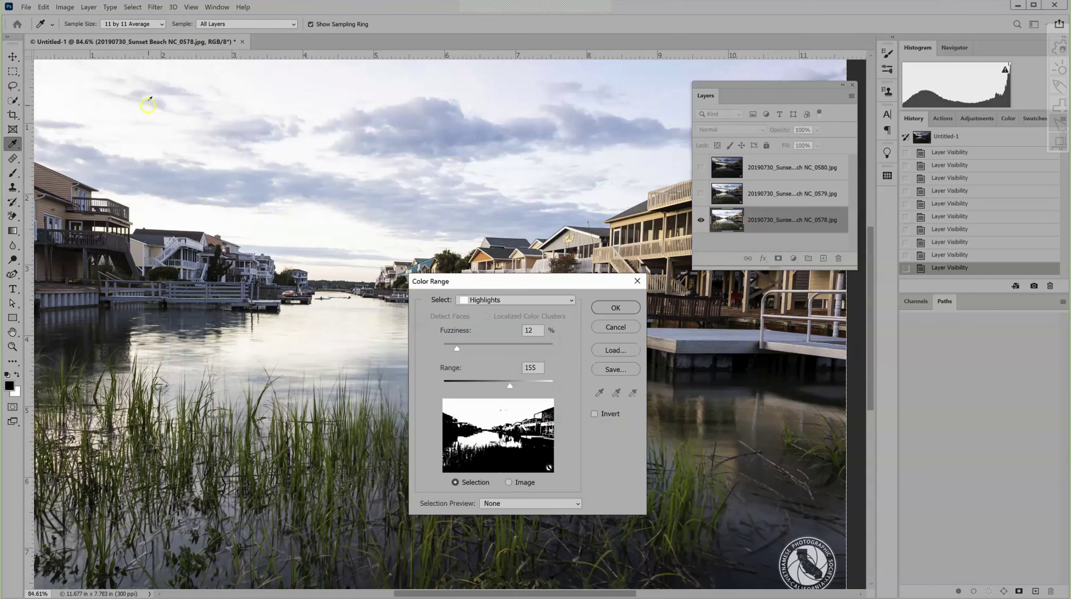
pyautogui.click(571, 300)
pyautogui.click(528, 311)
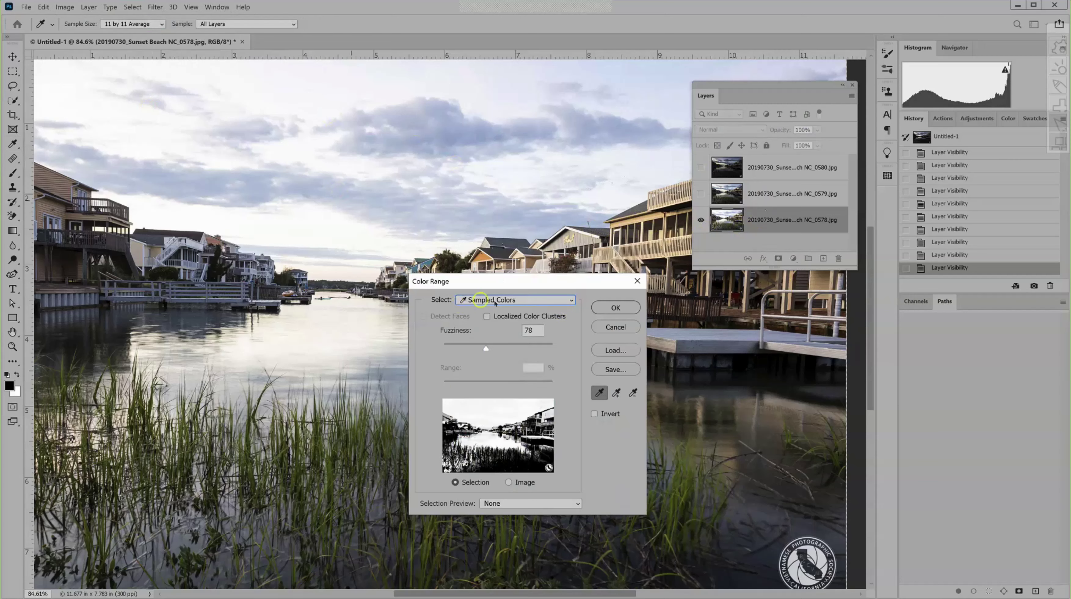
pyautogui.click(571, 301)
pyautogui.click(498, 404)
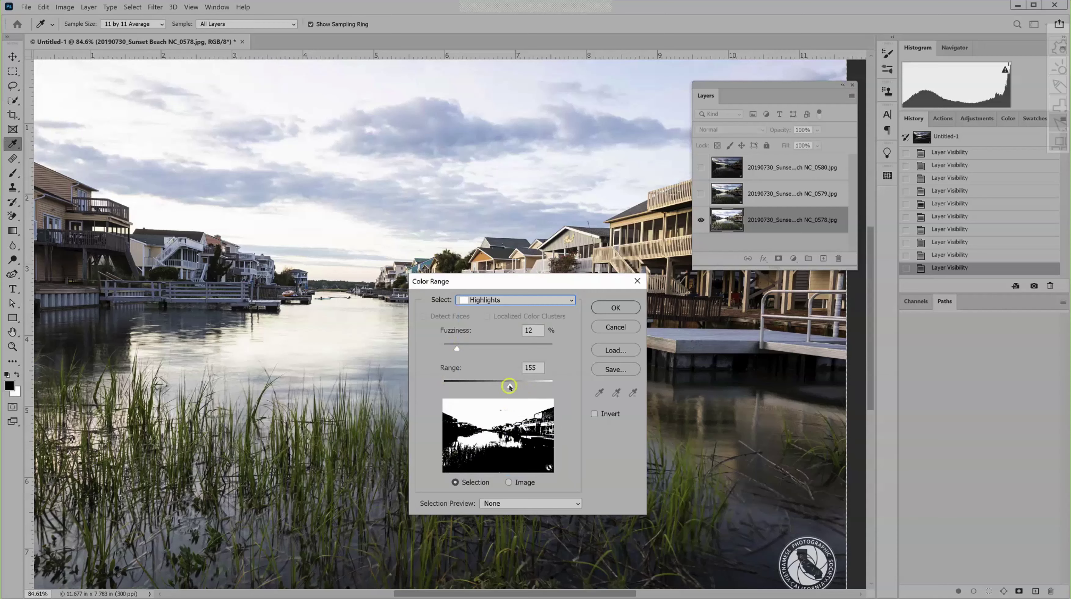
# - Tune the Highlights selection to Fuzziness 15 and Range 155
pyautogui.moveTo(503, 388); pyautogui.dragTo(509, 388)
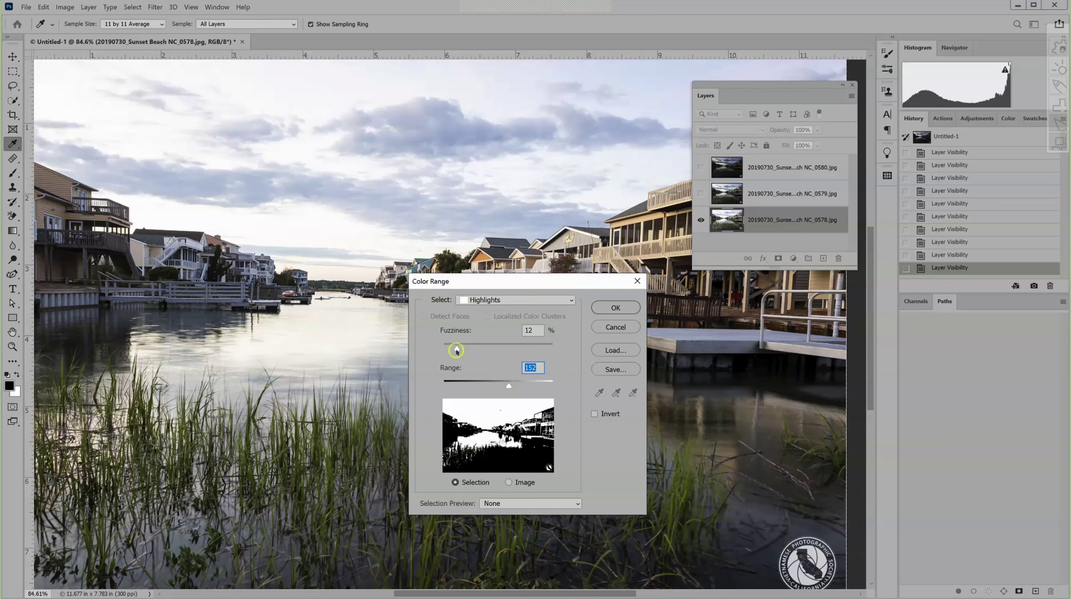
pyautogui.click(467, 350)
pyautogui.moveTo(478, 352)
pyautogui.mouseDown()
pyautogui.moveTo(420, 354)
pyautogui.moveTo(467, 353)
pyautogui.mouseUp()
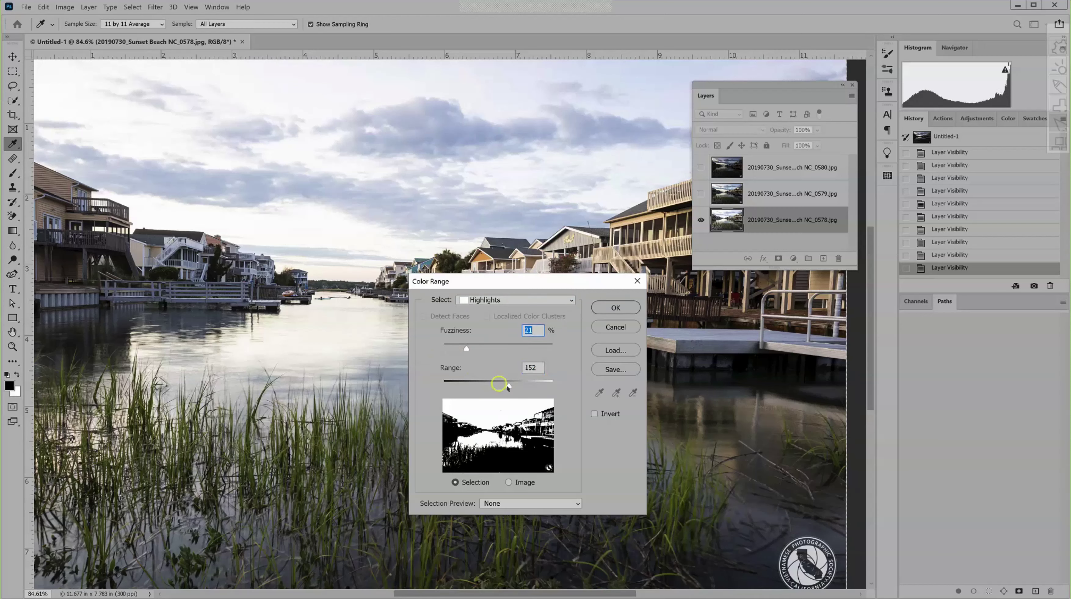
pyautogui.moveTo(508, 386); pyautogui.dragTo(497, 386)
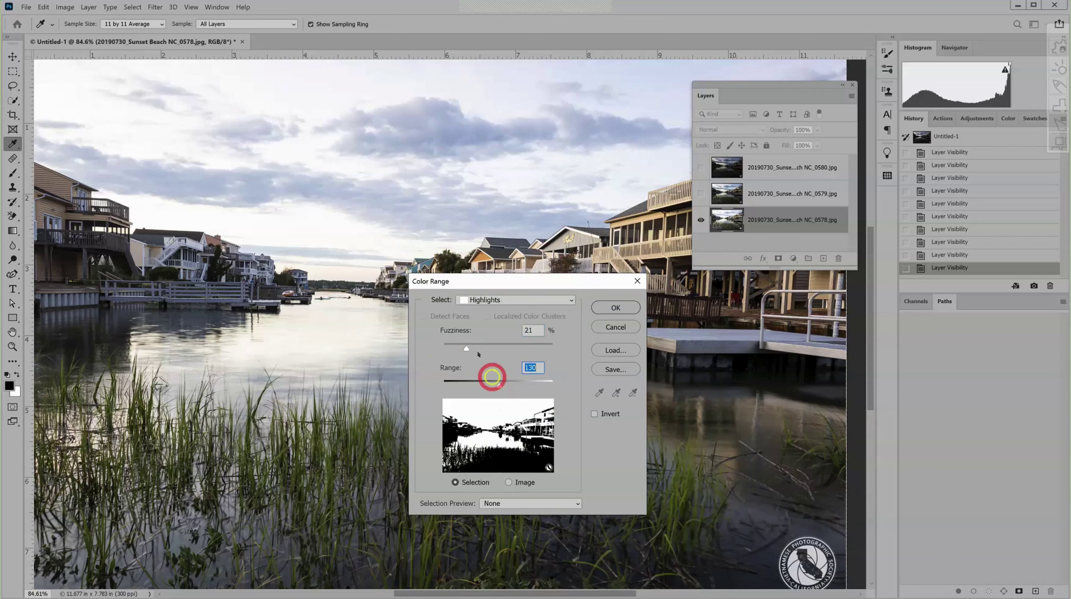
pyautogui.moveTo(479, 349); pyautogui.dragTo(464, 355)
pyautogui.moveTo(463, 356); pyautogui.dragTo(461, 356)
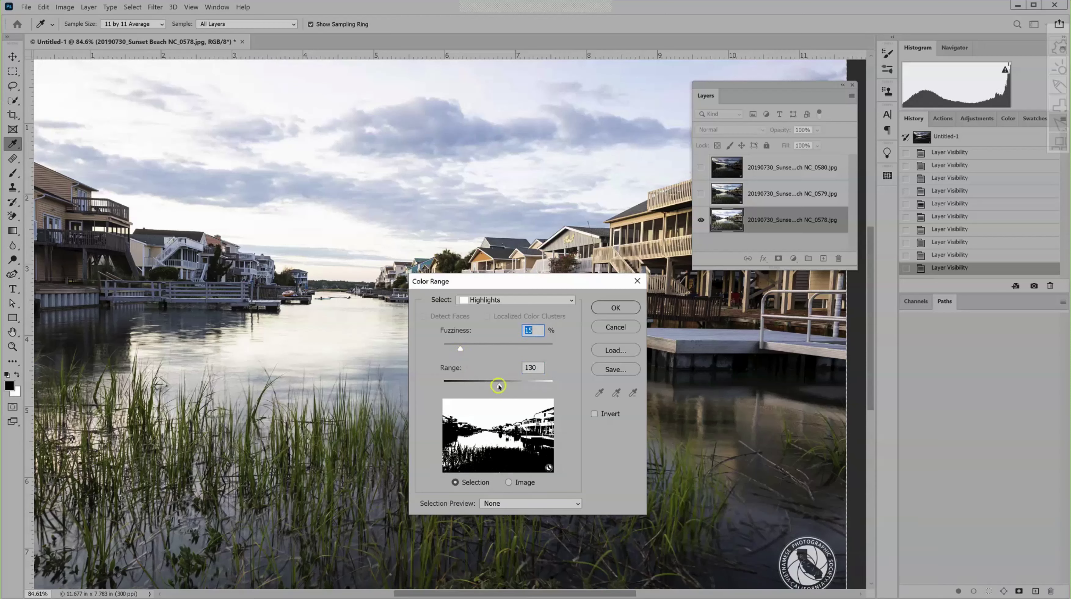
pyautogui.moveTo(500, 387); pyautogui.dragTo(510, 387)
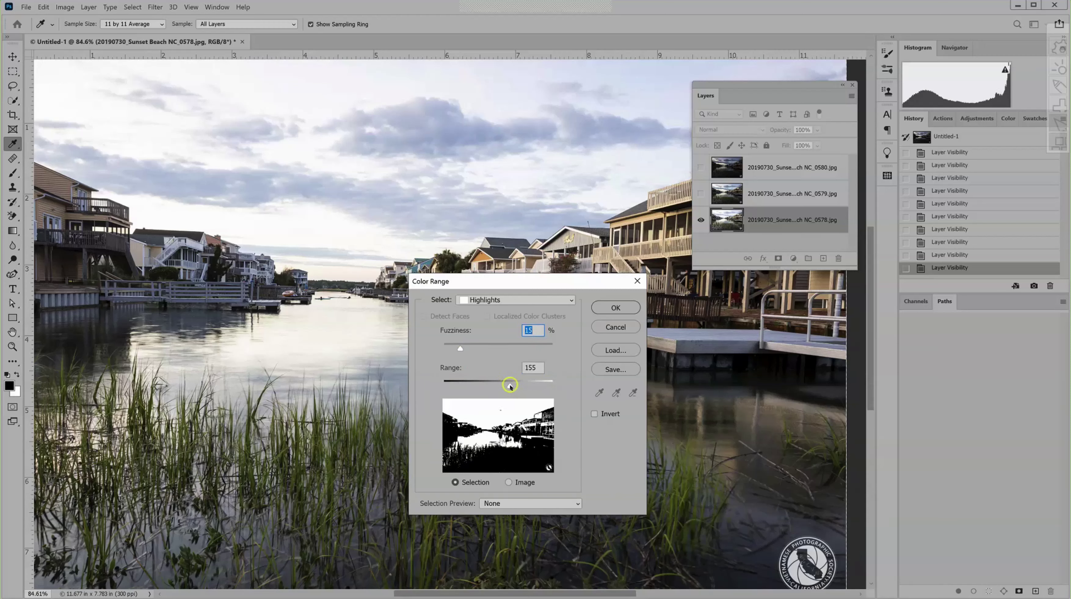
pyautogui.click(510, 386)
# - Accept the Highlights selection and add it as a layer mask on the re-shown NC_0579 layer
pyautogui.click(602, 309)
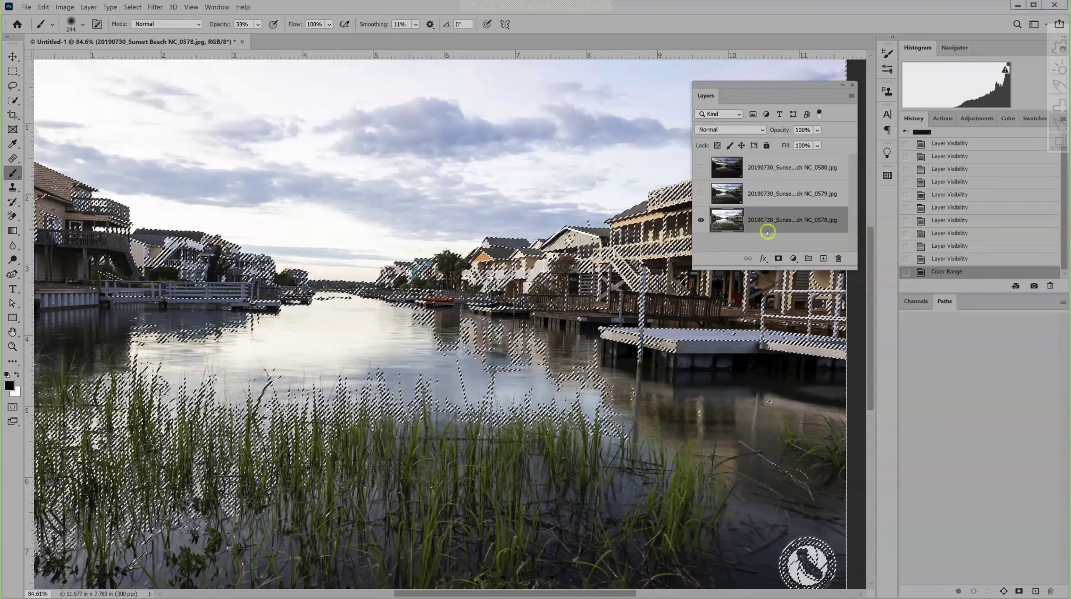
pyautogui.click(772, 200)
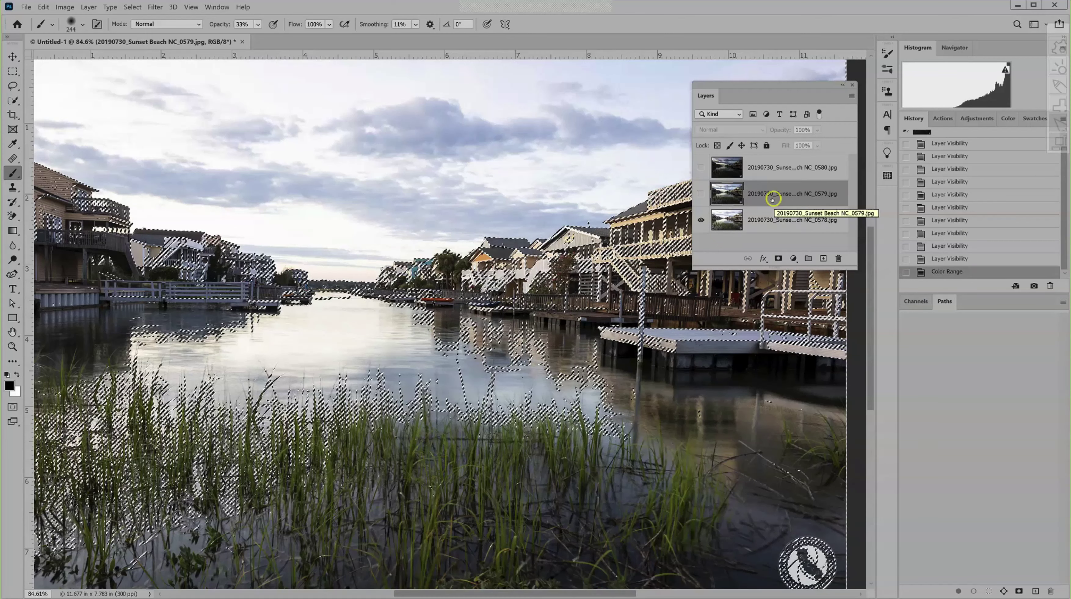
pyautogui.click(700, 194)
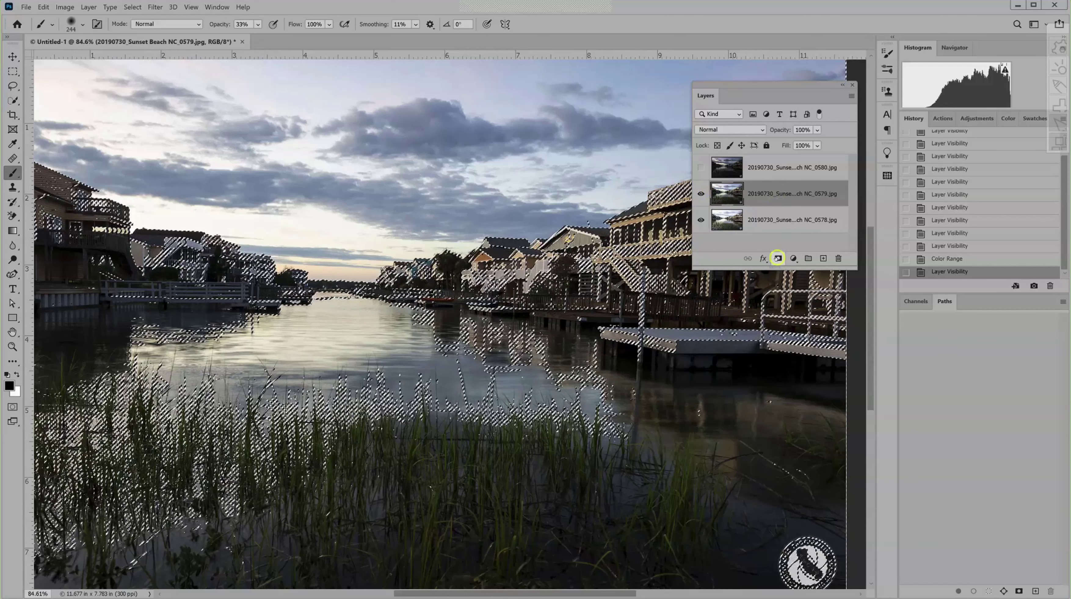
pyautogui.click(778, 259)
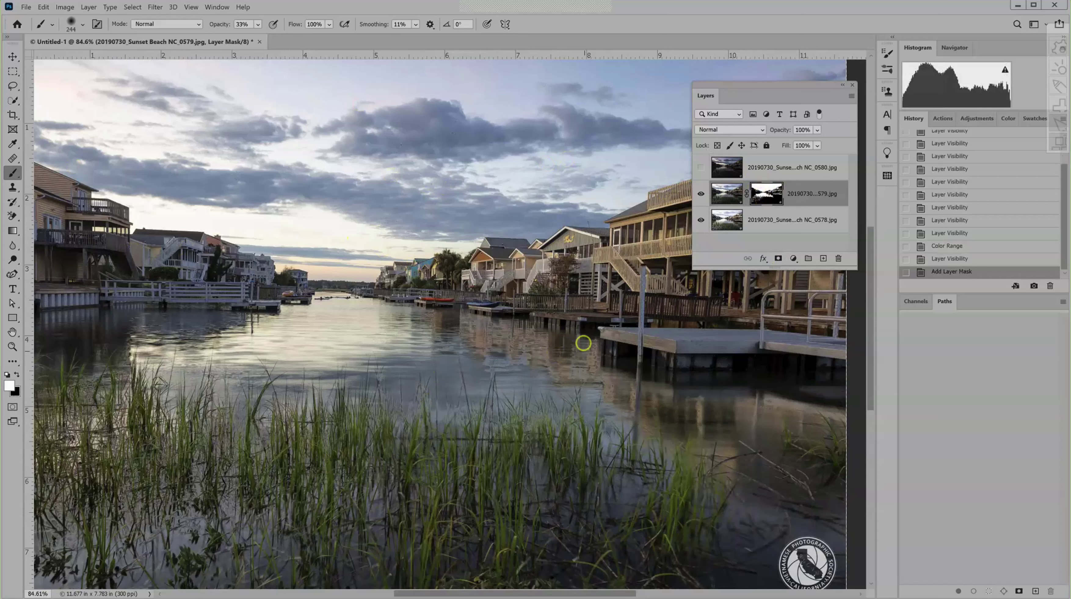
# - Show the 579 layer's mask alone on the canvas and move the Layers panel below the houses
pyautogui.press('alt')
pyautogui.press('alt')
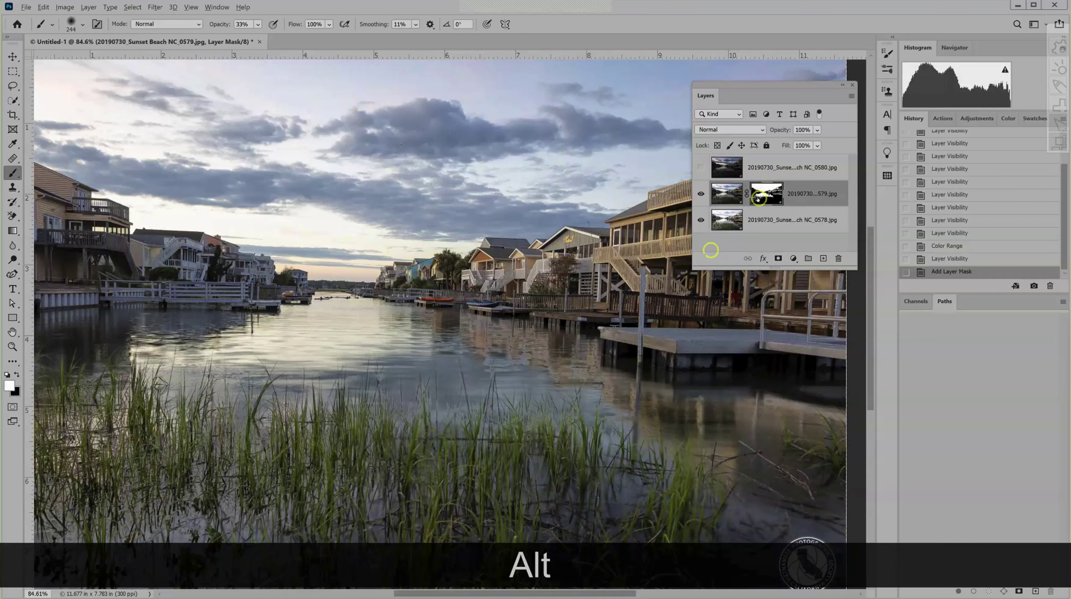
pyautogui.keyDown('alt'); pyautogui.click(761, 196); pyautogui.keyUp('alt')
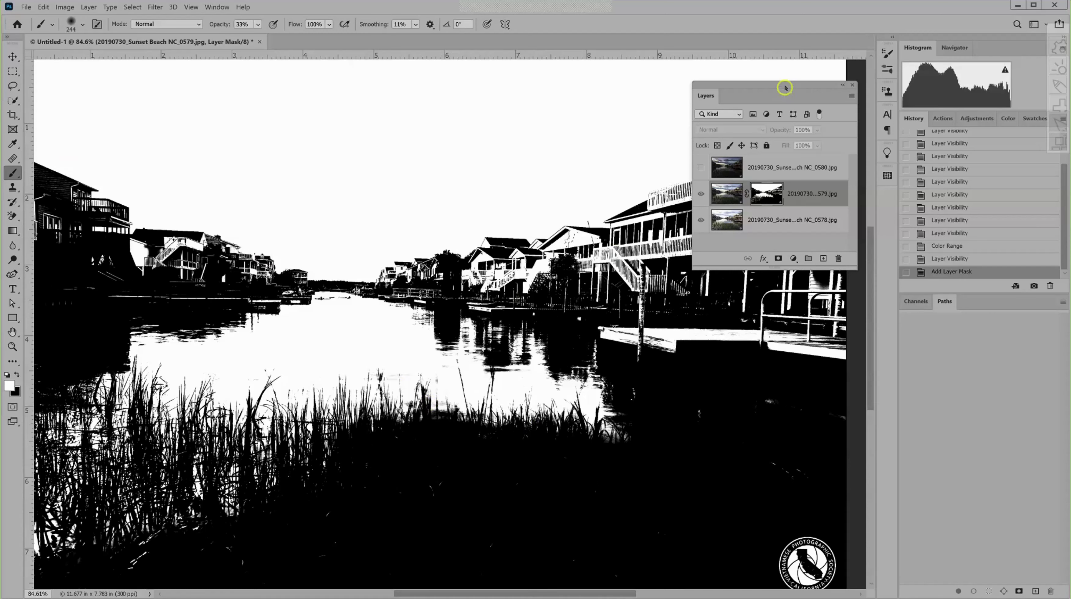
pyautogui.moveTo(784, 87); pyautogui.dragTo(888, 64)
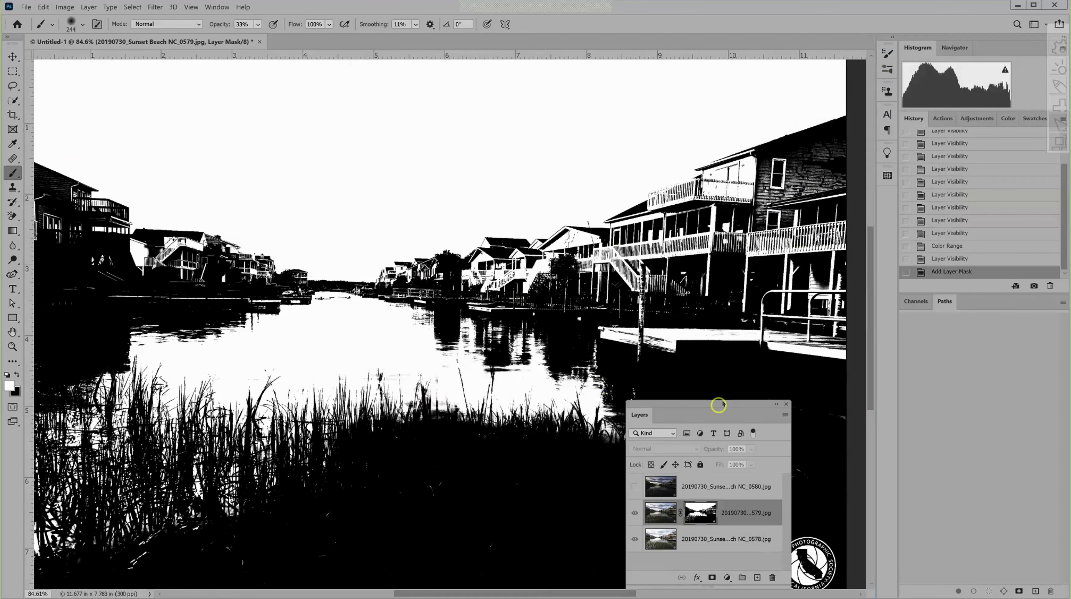
pyautogui.moveTo(889, 64)
pyautogui.mouseDown()
pyautogui.moveTo(716, 393)
pyautogui.moveTo(728, 398)
pyautogui.mouseUp()
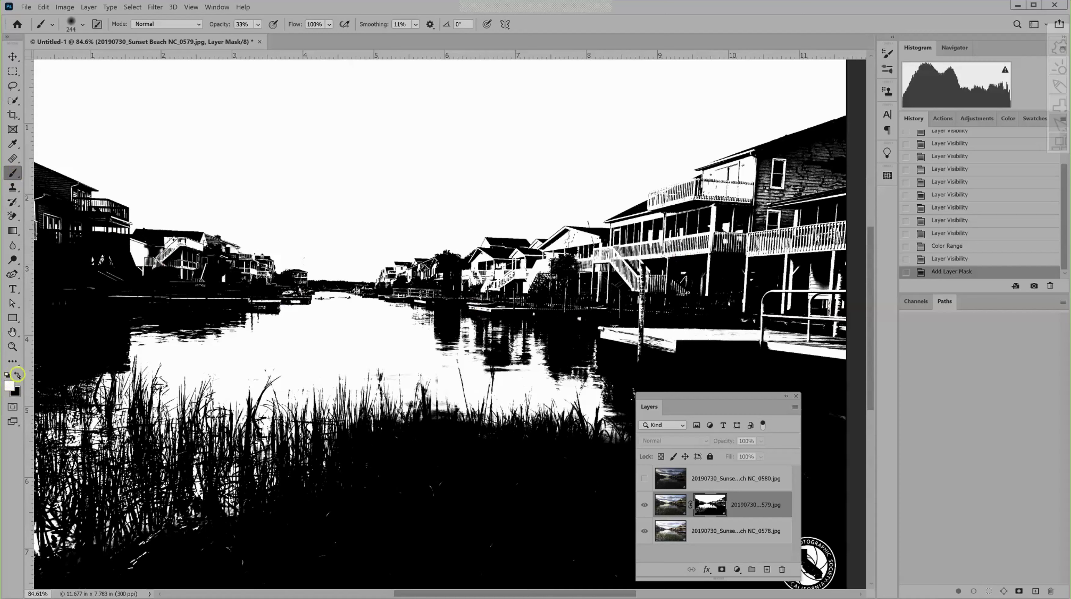
# - Set up a black brush at 83% opacity, sized down from 252 to 190 px
pyautogui.click(18, 375)
pyautogui.click(258, 24)
pyautogui.moveTo(258, 25); pyautogui.dragTo(296, 38)
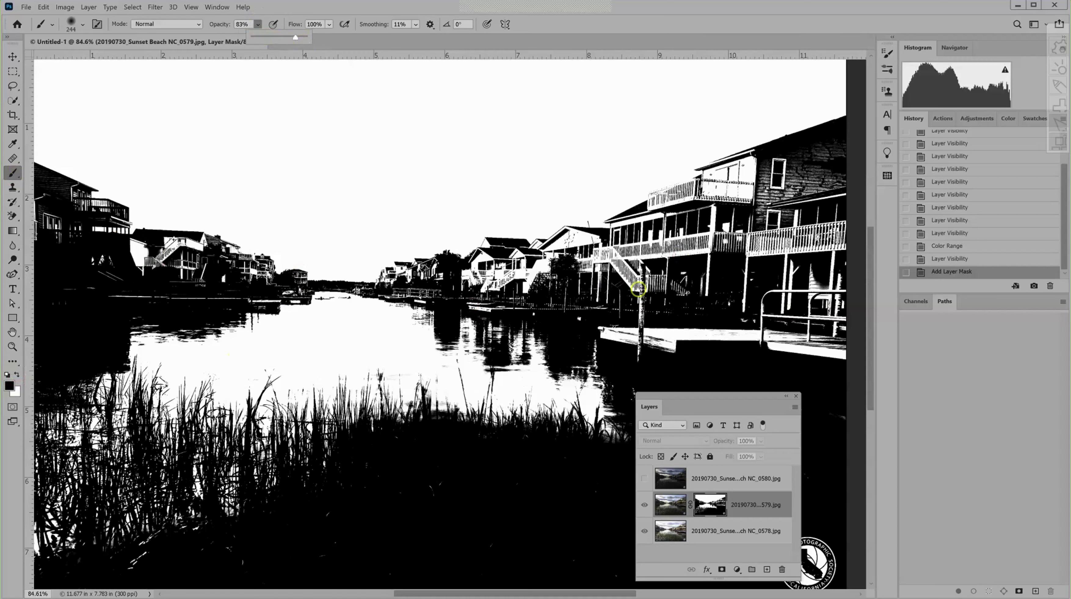
pyautogui.press('ctrl')
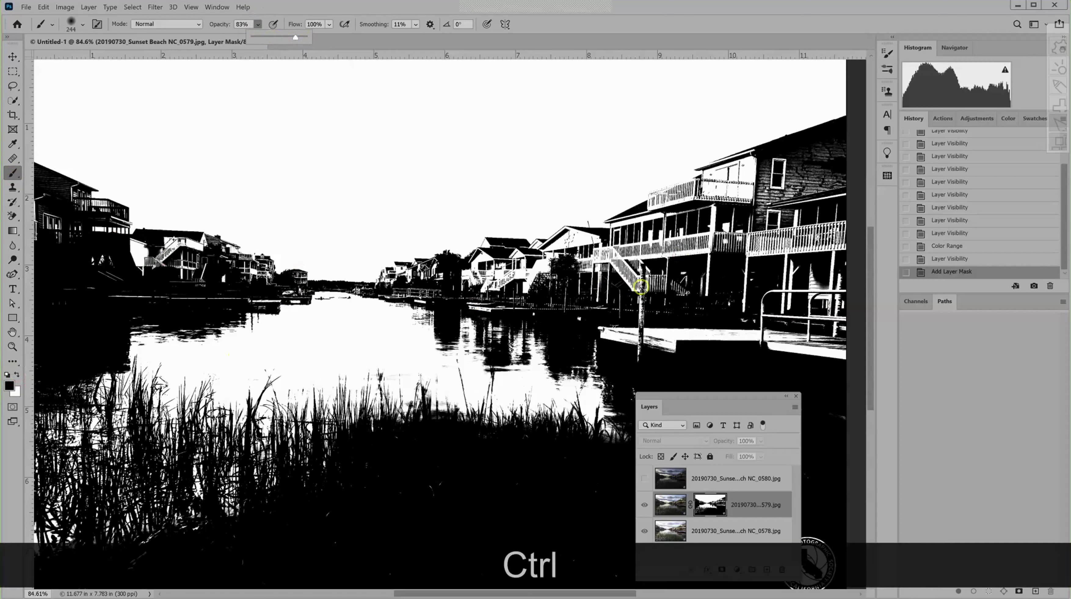
pyautogui.press('alt')
pyautogui.keyDown('ctrl'); pyautogui.keyDown('alt'); pyautogui.rightClick(602, 304); pyautogui.keyUp('alt'); pyautogui.keyUp('ctrl')
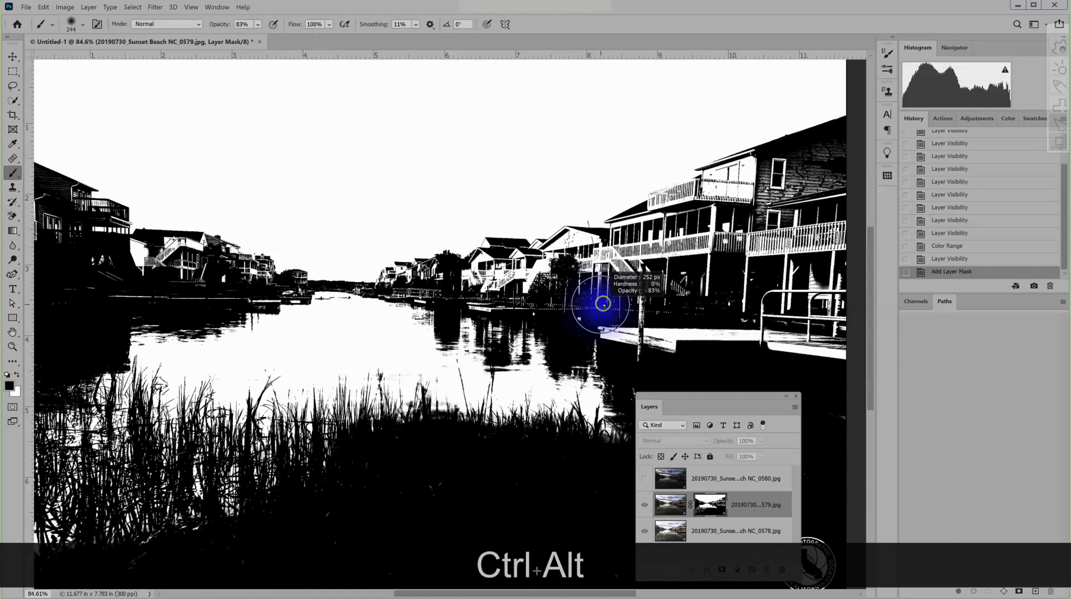
pyautogui.moveTo(603, 304); pyautogui.dragTo(588, 308)
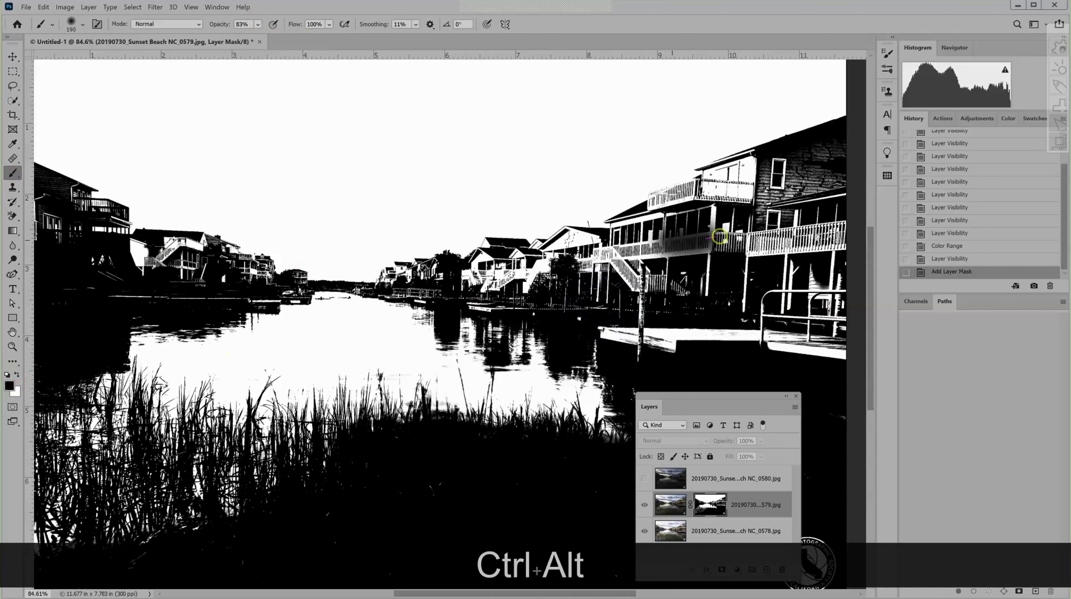
# - Paint the mask black over the railings, water and left houses
pyautogui.moveTo(719, 236)
pyautogui.mouseDown()
pyautogui.moveTo(797, 248)
pyautogui.moveTo(728, 346)
pyautogui.moveTo(640, 258)
pyautogui.moveTo(779, 170)
pyautogui.moveTo(675, 215)
pyautogui.moveTo(814, 193)
pyautogui.moveTo(829, 210)
pyautogui.moveTo(811, 182)
pyautogui.moveTo(636, 277)
pyautogui.moveTo(544, 286)
pyautogui.moveTo(588, 252)
pyautogui.moveTo(579, 244)
pyautogui.moveTo(526, 285)
pyautogui.moveTo(485, 280)
pyautogui.moveTo(485, 271)
pyautogui.moveTo(528, 270)
pyautogui.moveTo(392, 290)
pyautogui.moveTo(523, 323)
pyautogui.moveTo(457, 326)
pyautogui.moveTo(313, 327)
pyautogui.moveTo(242, 278)
pyautogui.moveTo(73, 239)
pyautogui.mouseUp()
pyautogui.moveTo(163, 350)
pyautogui.mouseDown()
pyautogui.moveTo(200, 339)
pyautogui.moveTo(342, 347)
pyautogui.moveTo(313, 307)
pyautogui.moveTo(385, 311)
pyautogui.moveTo(571, 383)
pyautogui.moveTo(565, 357)
pyautogui.moveTo(673, 428)
pyautogui.moveTo(258, 395)
pyautogui.moveTo(440, 354)
pyautogui.moveTo(392, 339)
pyautogui.moveTo(78, 374)
pyautogui.moveTo(112, 352)
pyautogui.moveTo(188, 409)
pyautogui.moveTo(136, 399)
pyautogui.moveTo(284, 388)
pyautogui.moveTo(137, 401)
pyautogui.moveTo(251, 444)
pyautogui.moveTo(198, 483)
pyautogui.moveTo(270, 479)
pyautogui.moveTo(271, 493)
pyautogui.moveTo(101, 546)
pyautogui.moveTo(143, 564)
pyautogui.moveTo(148, 503)
pyautogui.moveTo(67, 467)
pyautogui.moveTo(40, 539)
pyautogui.moveTo(65, 531)
pyautogui.moveTo(83, 438)
pyautogui.moveTo(67, 402)
pyautogui.moveTo(134, 430)
pyautogui.mouseUp()
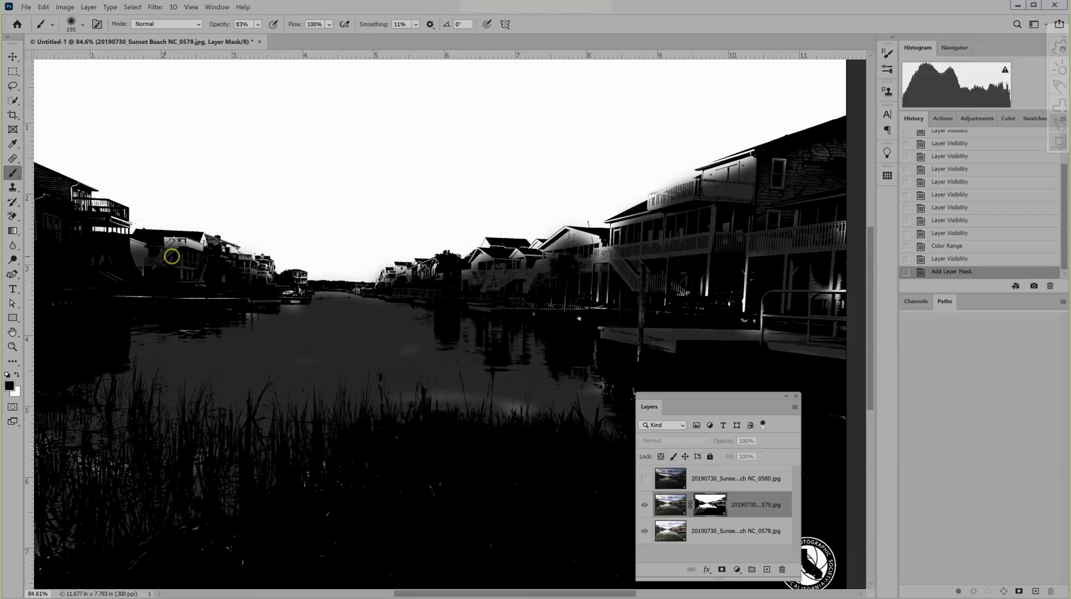
pyautogui.moveTo(172, 241); pyautogui.dragTo(202, 260)
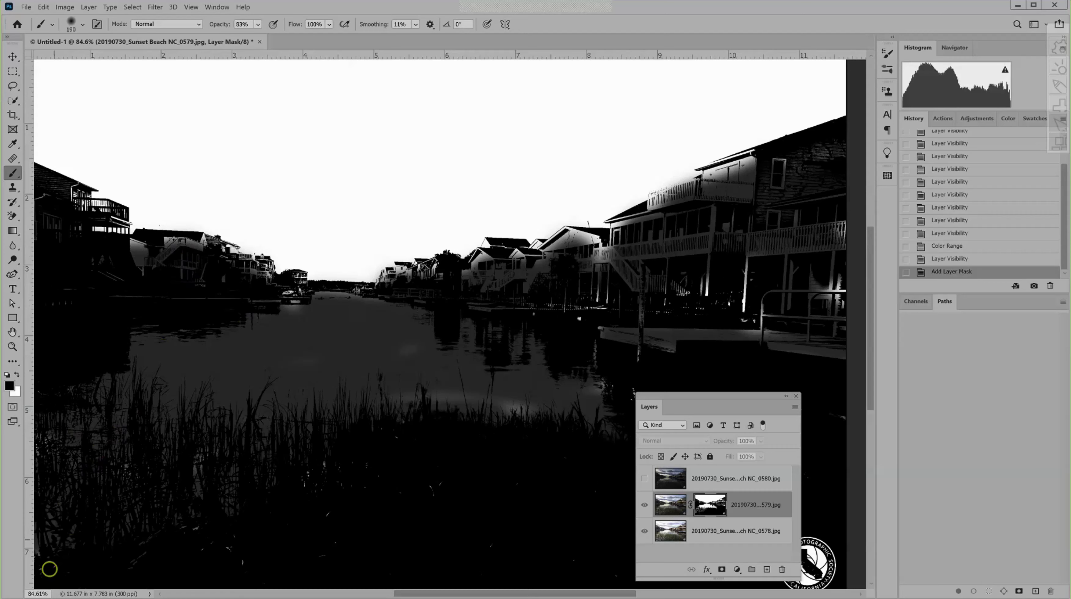
# - Finish darkening the 579 mask along the reeds
pyautogui.moveTo(369, 412); pyautogui.dragTo(576, 409)
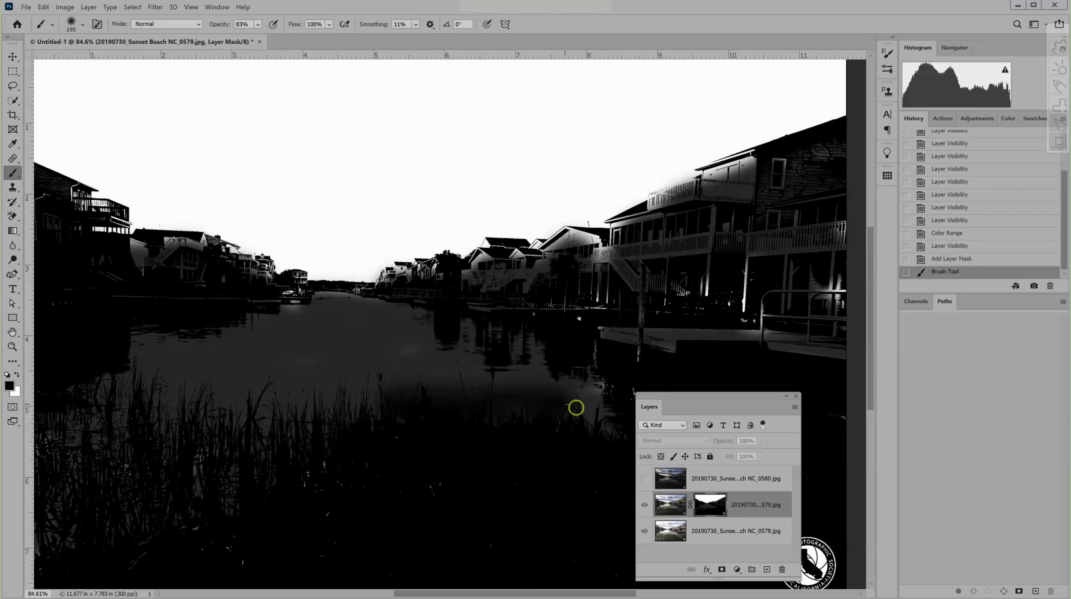
pyautogui.click(577, 404)
pyautogui.click(749, 494)
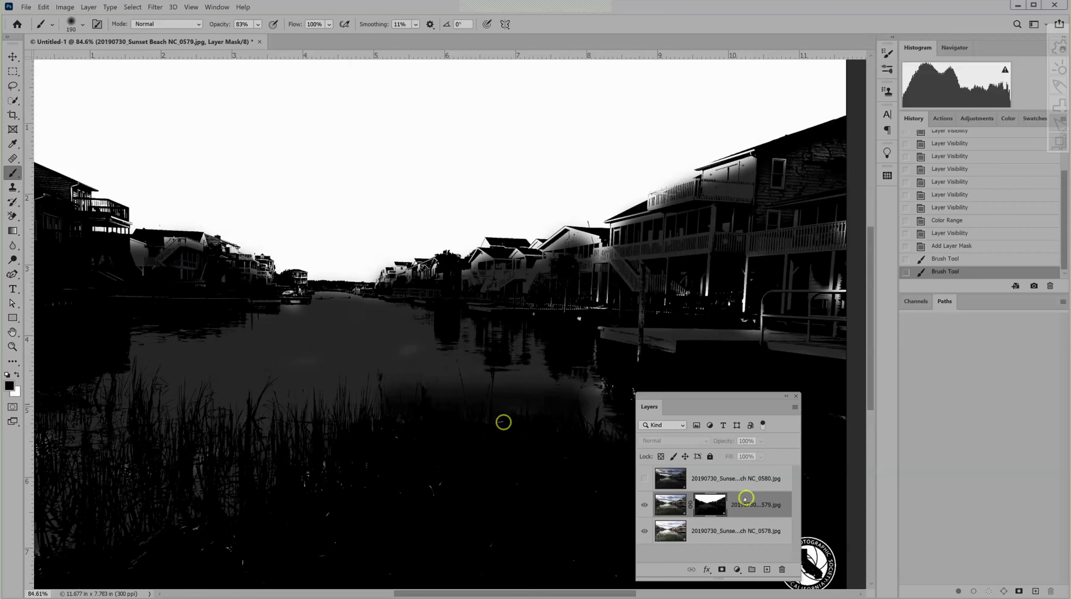
# - Leave mask view for the full-colour composite, zooming in and out to inspect the blend
pyautogui.keyDown('alt'); pyautogui.click(709, 505); pyautogui.keyUp('alt')
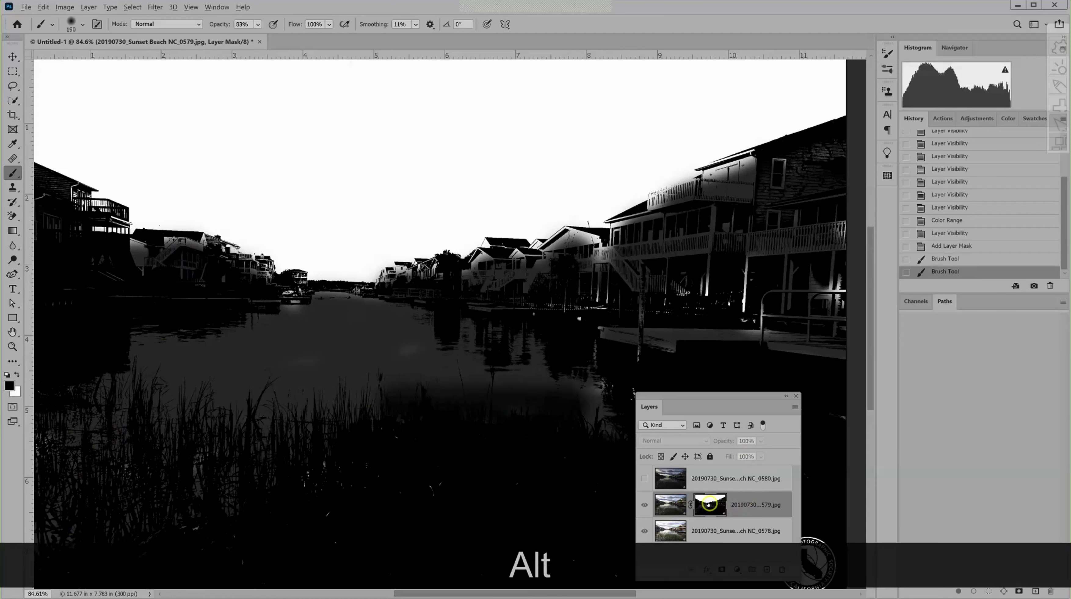
pyautogui.keyDown('alt'); pyautogui.click(709, 505); pyautogui.keyUp('alt')
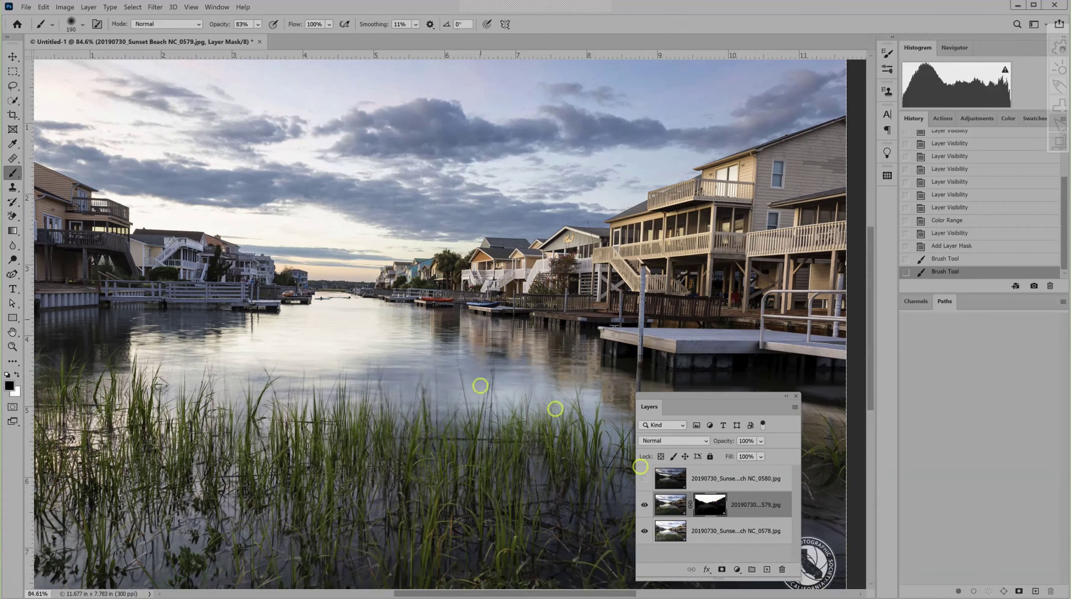
pyautogui.scroll(2, 481, 385)
pyautogui.scroll(2, 482, 385)
pyautogui.scroll(2, 487, 384)
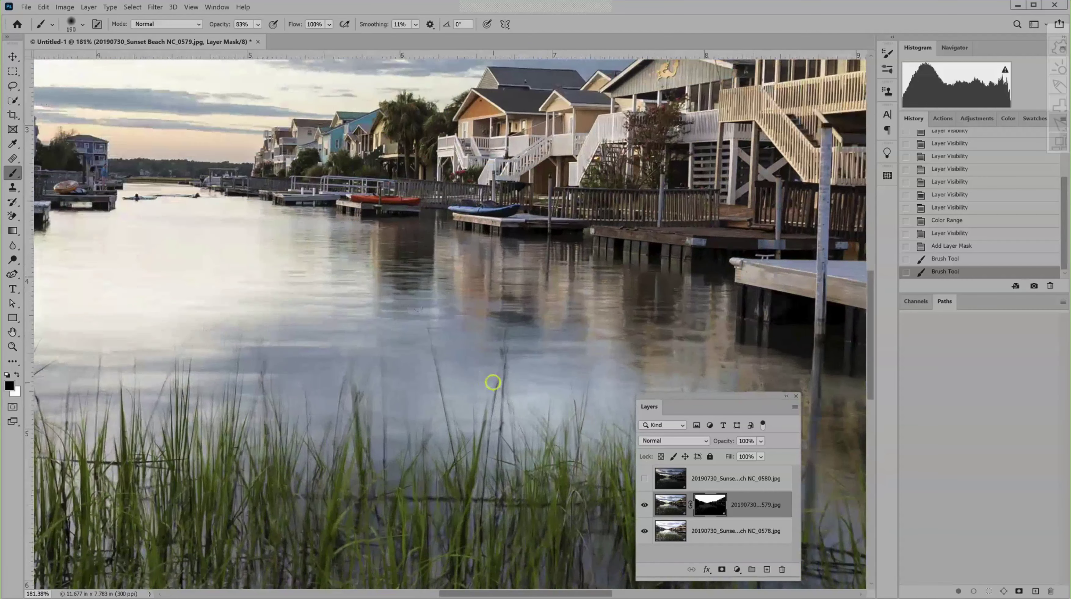
pyautogui.scroll(2, 491, 383)
pyautogui.scroll(-2, 493, 383)
pyautogui.scroll(-2, 490, 384)
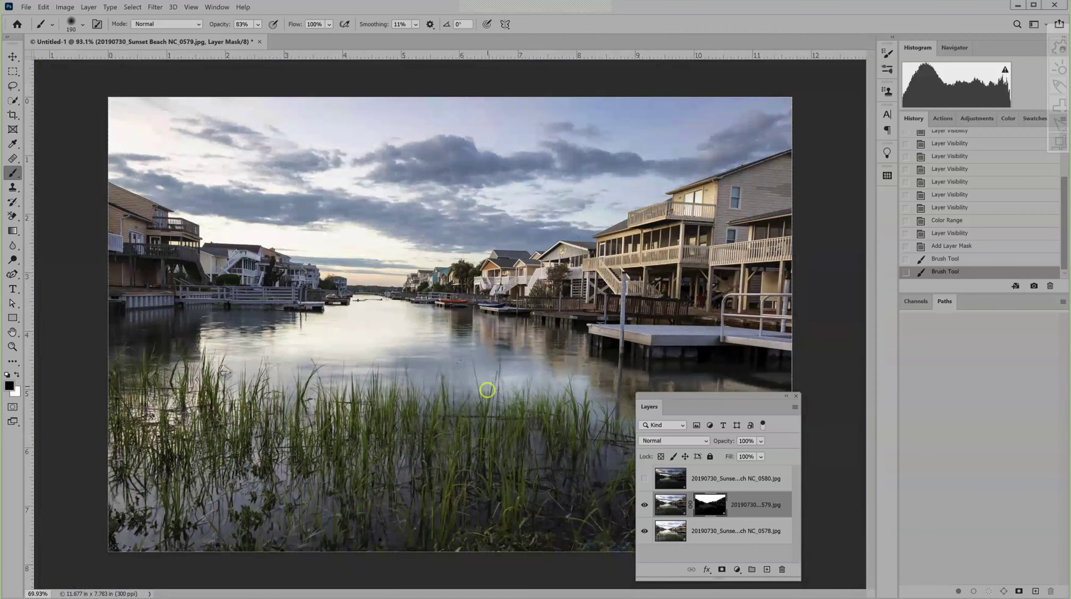
pyautogui.scroll(-1, 489, 390)
pyautogui.scroll(-1, 492, 406)
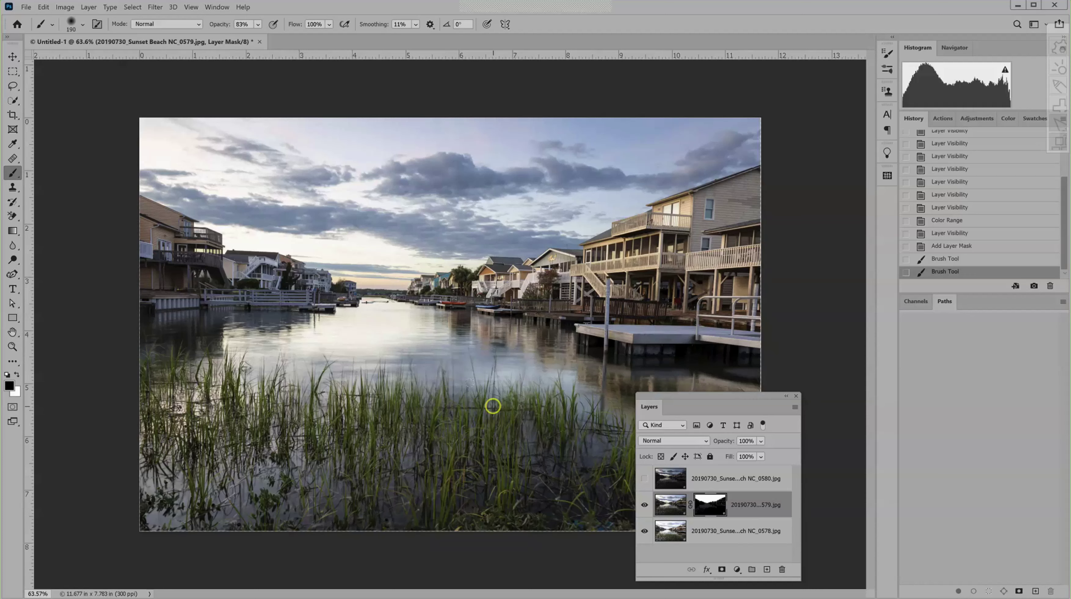
# - Show and select the top 0580 layer, then add a white layer mask to it
pyautogui.click(644, 479)
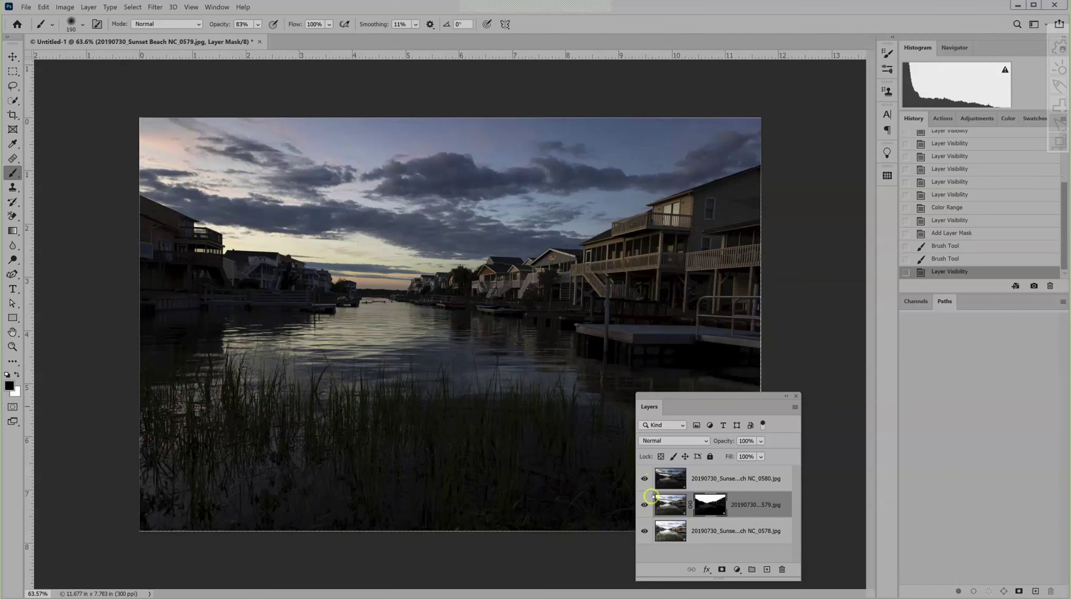
pyautogui.click(706, 480)
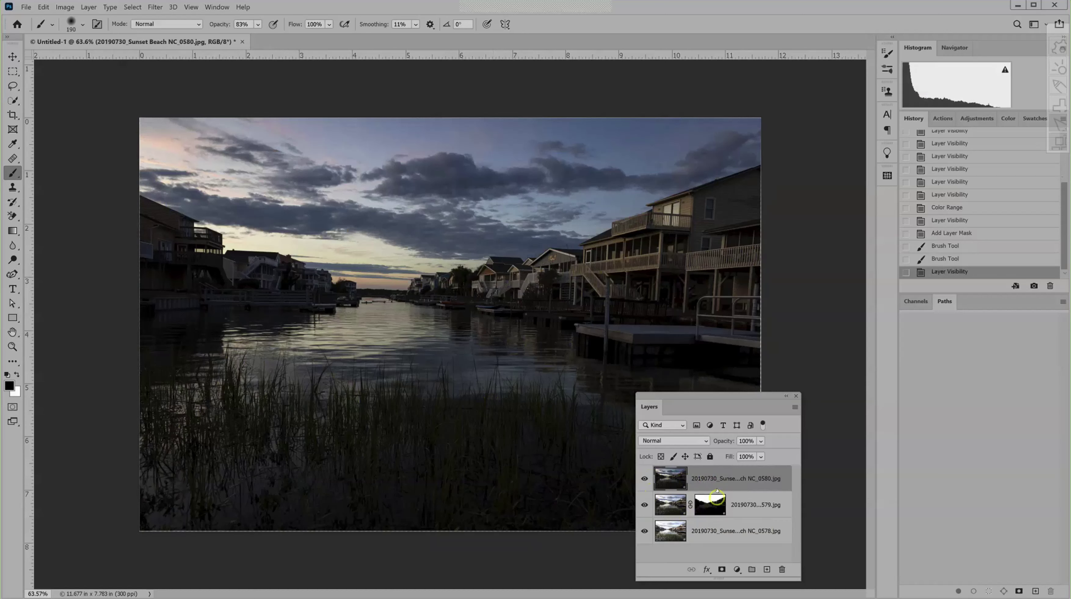
pyautogui.click(720, 570)
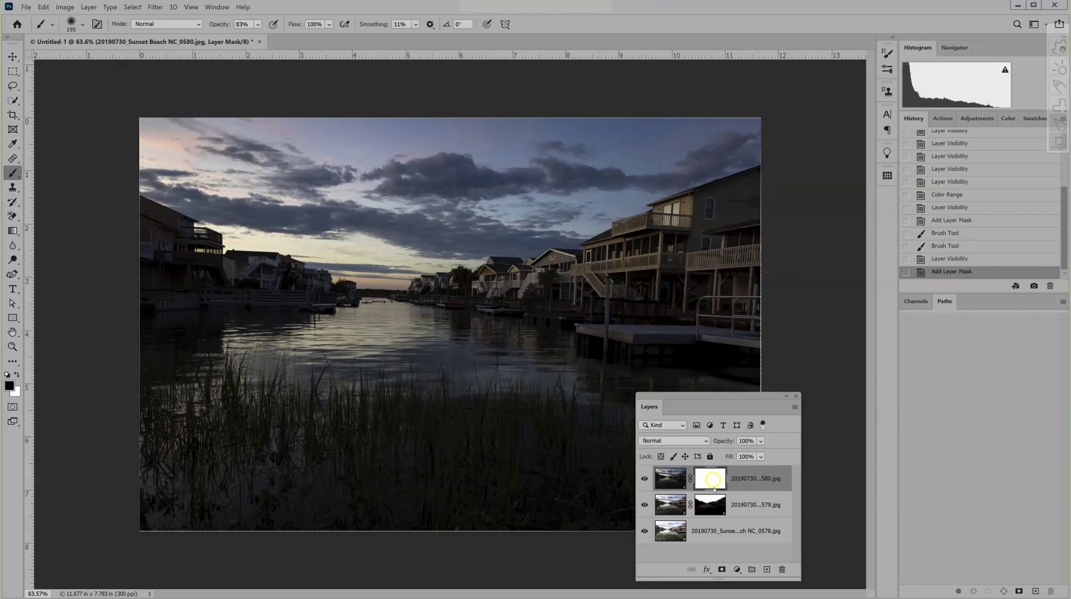
# - Alt-drag the 579 mask onto the 0580 layer, replacing its mask, and move the Layers panel aside
pyautogui.press('alt')
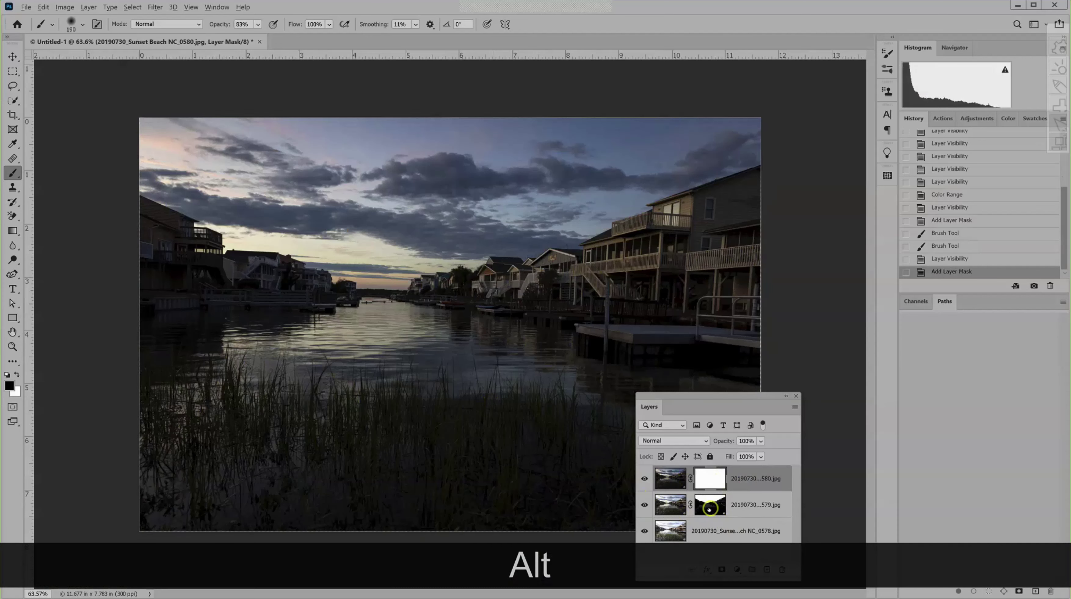
pyautogui.moveTo(709, 509); pyautogui.dragTo(708, 479)
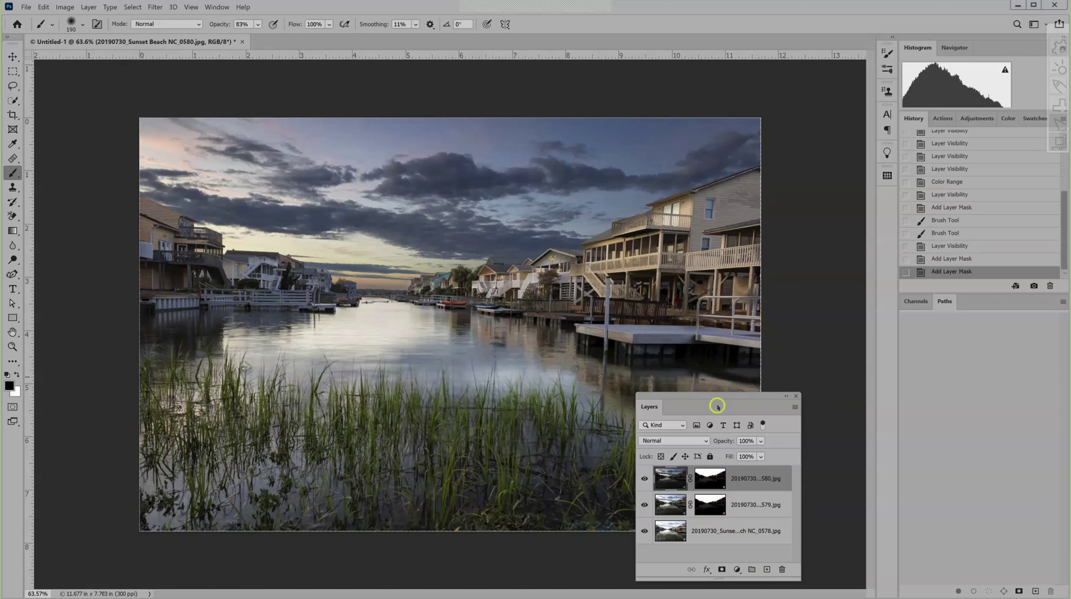
pyautogui.moveTo(718, 406); pyautogui.dragTo(794, 409)
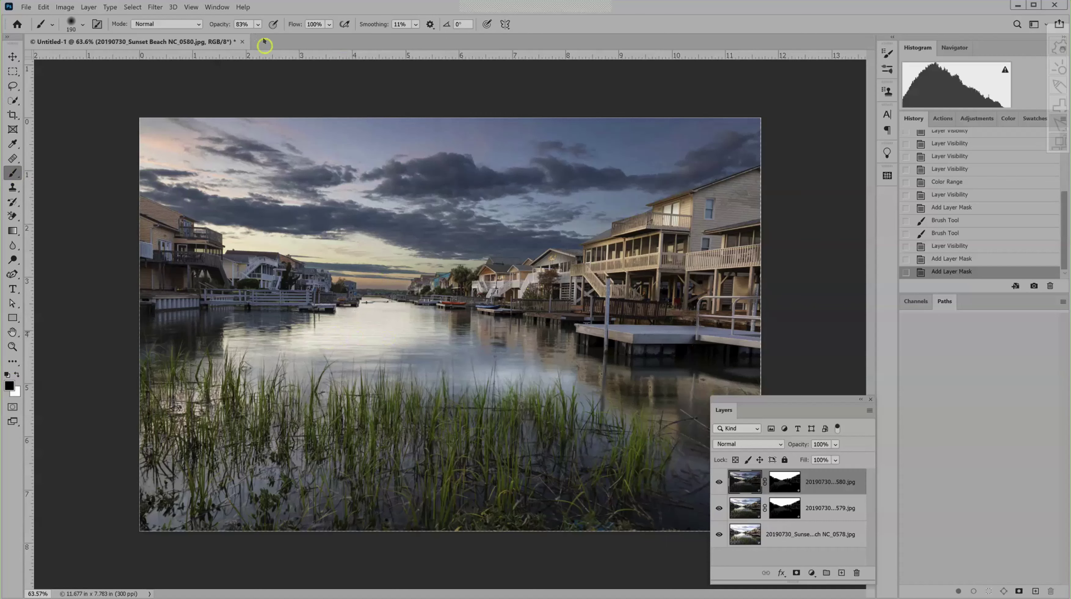
# - Lower the brush opacity to 21%
pyautogui.click(258, 25)
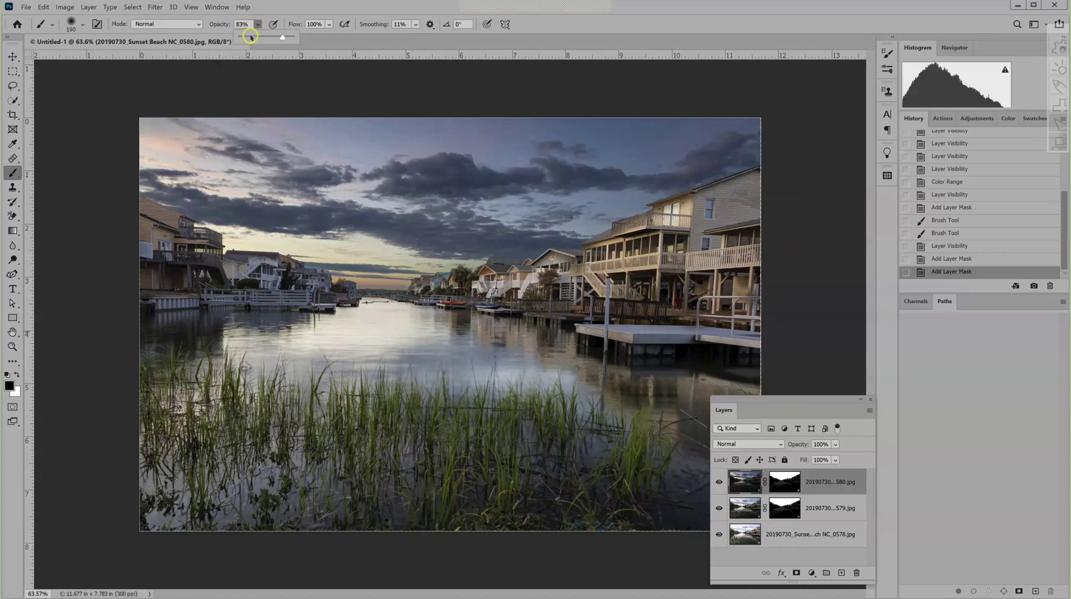
pyautogui.click(250, 36)
pyautogui.click(327, 317)
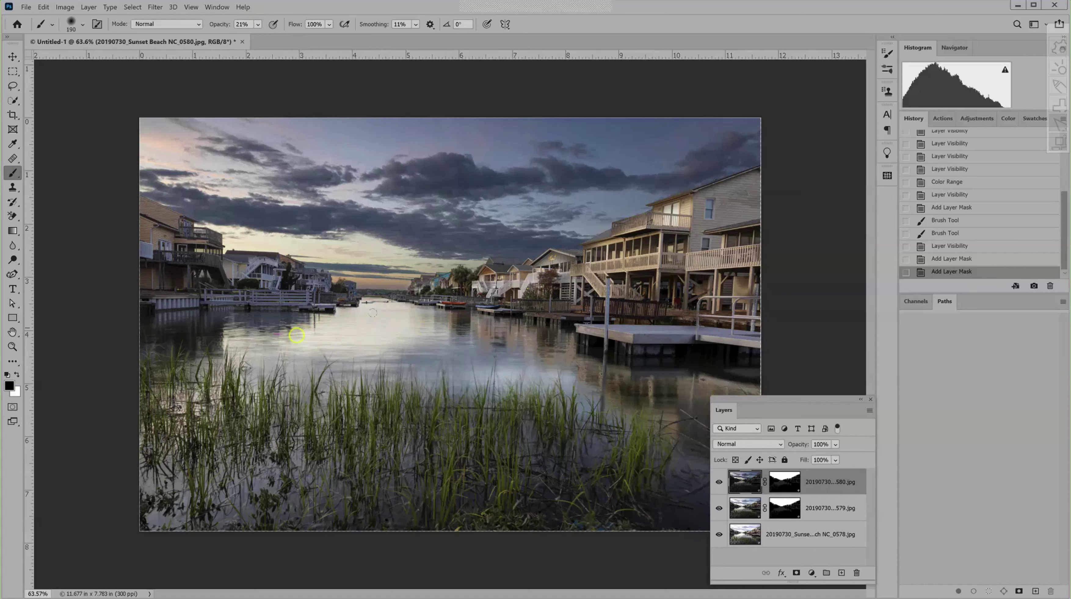
# - Softly paint the 0580 mask across the distant water, then adjust the zoom
pyautogui.moveTo(277, 335); pyautogui.dragTo(407, 336)
pyautogui.moveTo(309, 336); pyautogui.dragTo(414, 336)
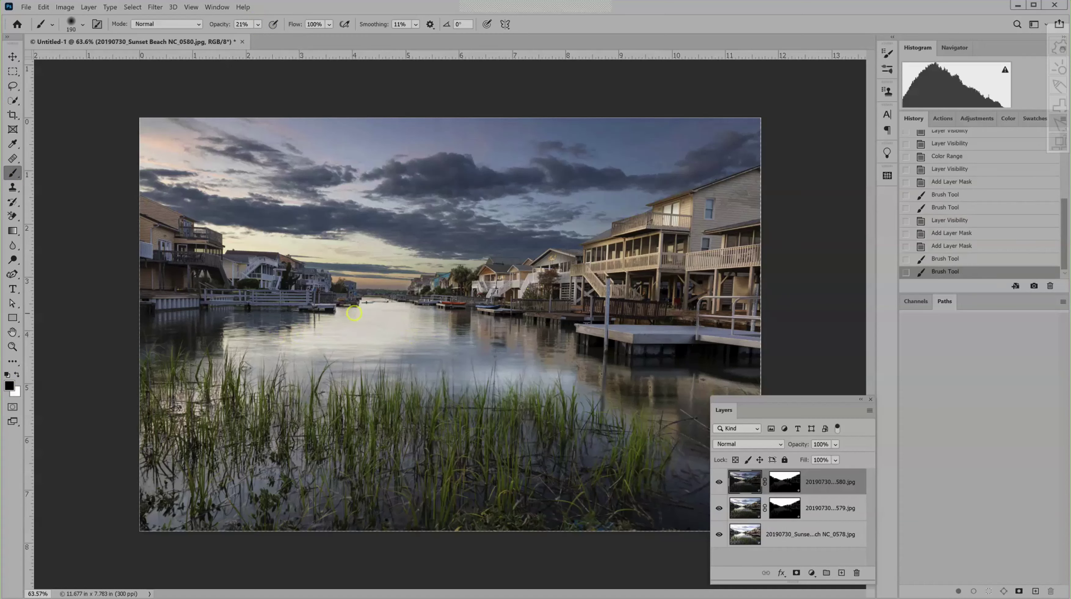
pyautogui.moveTo(354, 313); pyautogui.dragTo(351, 333)
pyautogui.moveTo(227, 341)
pyautogui.mouseDown()
pyautogui.moveTo(405, 338)
pyautogui.moveTo(408, 346)
pyautogui.mouseUp()
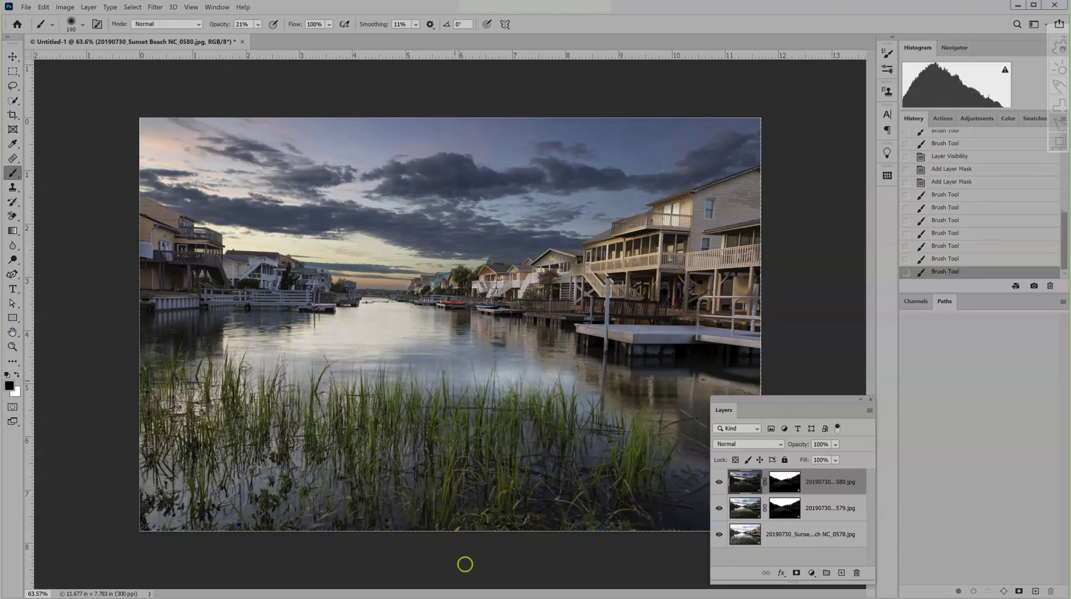
pyautogui.moveTo(430, 457); pyautogui.dragTo(443, 401)
pyautogui.scroll(-2, 443, 402)
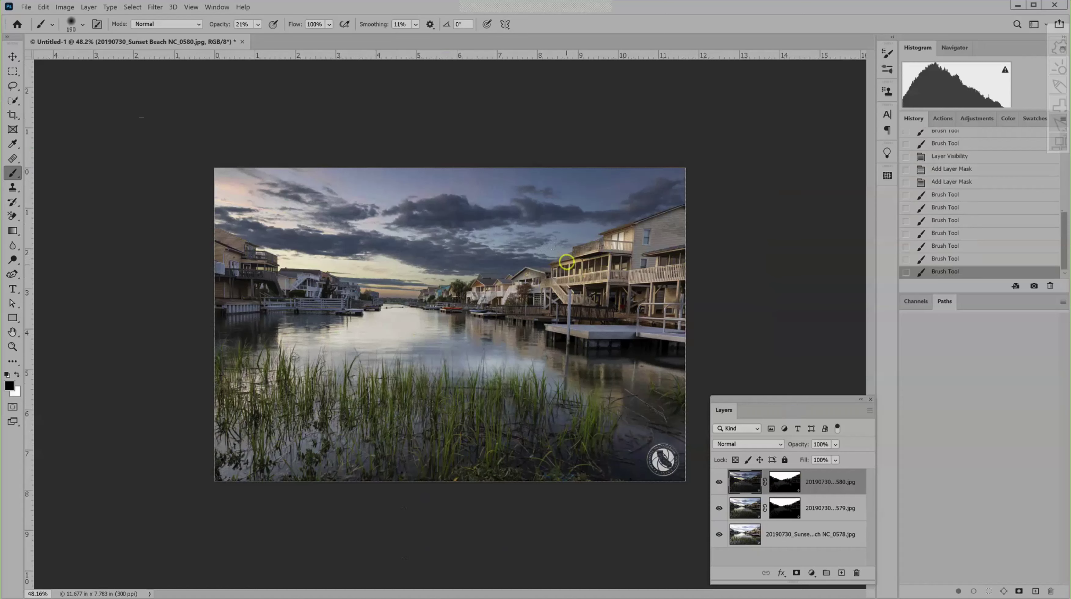
pyautogui.hotkey('ctrl', '+')
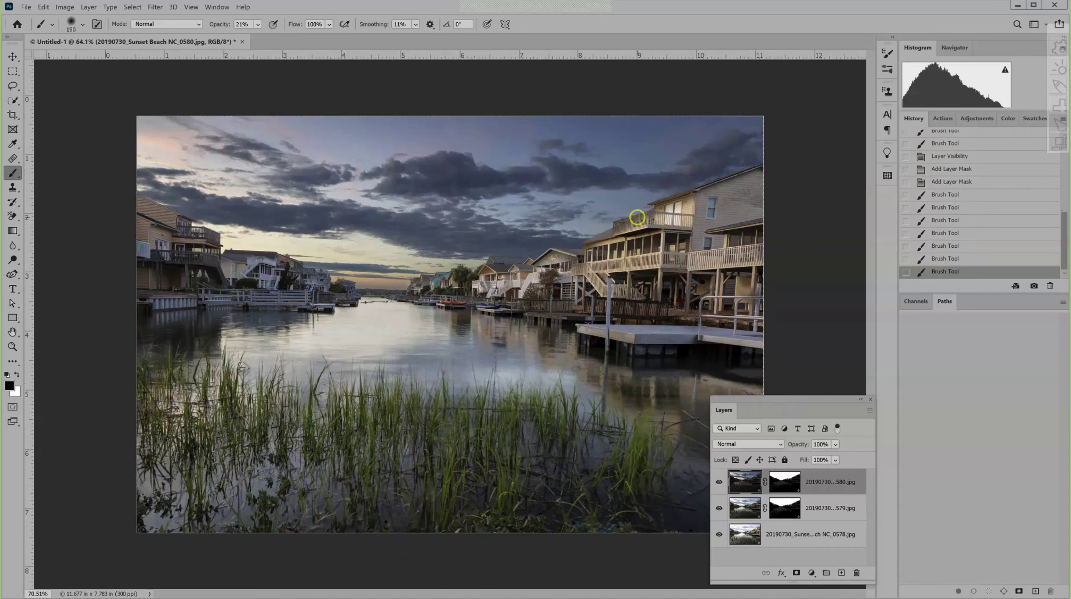
# - Zoom into the roof, shrink the brush to 20 px, and paint along the roof edge
pyautogui.scroll(2, 637, 217)
pyautogui.scroll(1, 688, 186)
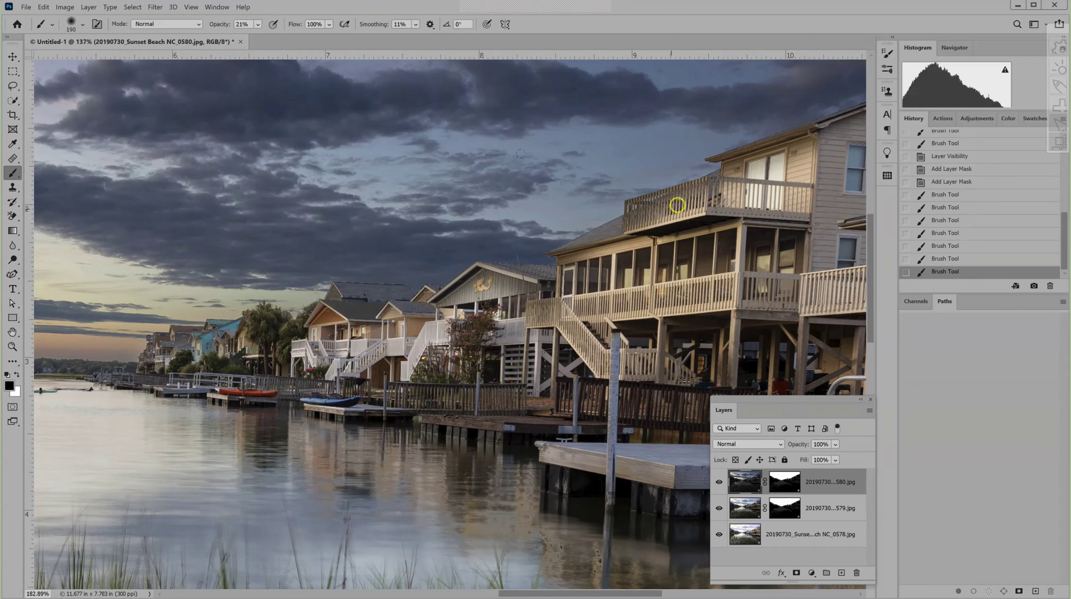
pyautogui.scroll(2, 625, 231)
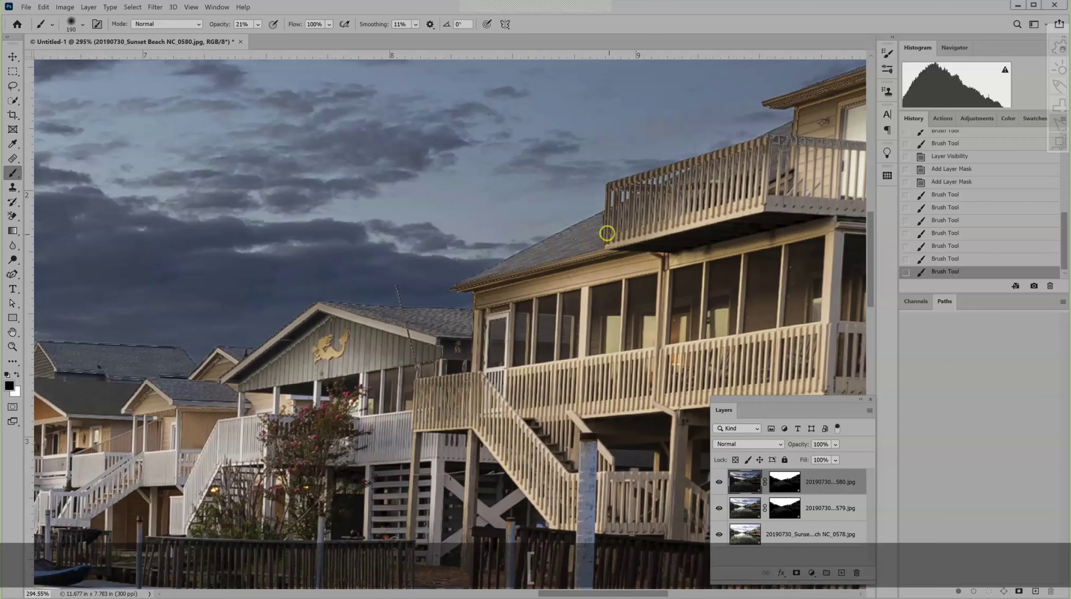
pyautogui.press('[')
pyautogui.press('[')
pyautogui.press('[')
pyautogui.press('[')
pyautogui.press('[')
pyautogui.press('[')
pyautogui.press('[')
pyautogui.press('[')
pyautogui.press('[')
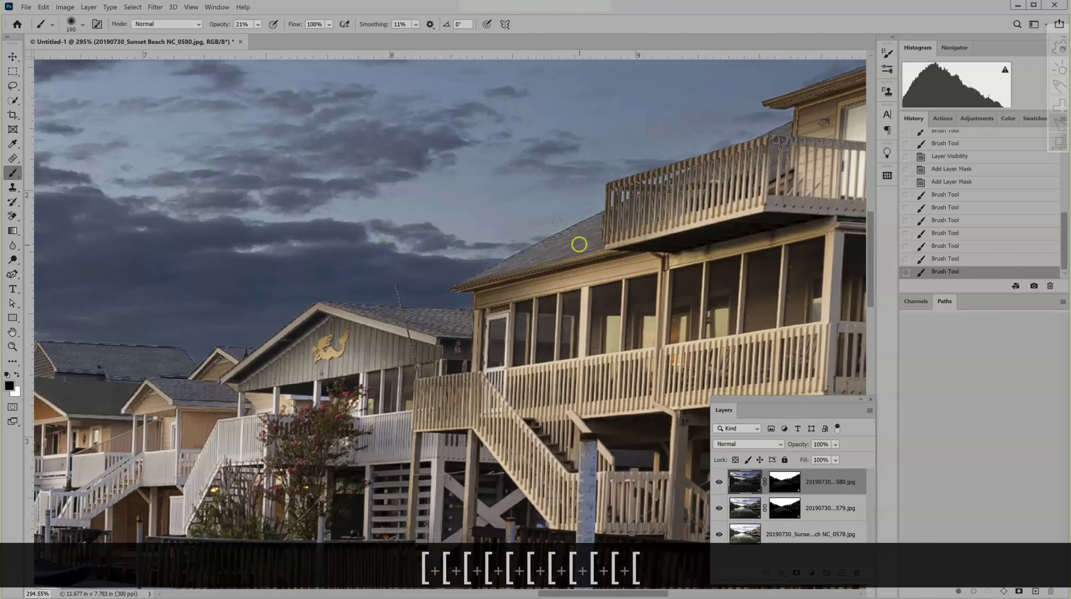
pyautogui.press('[')
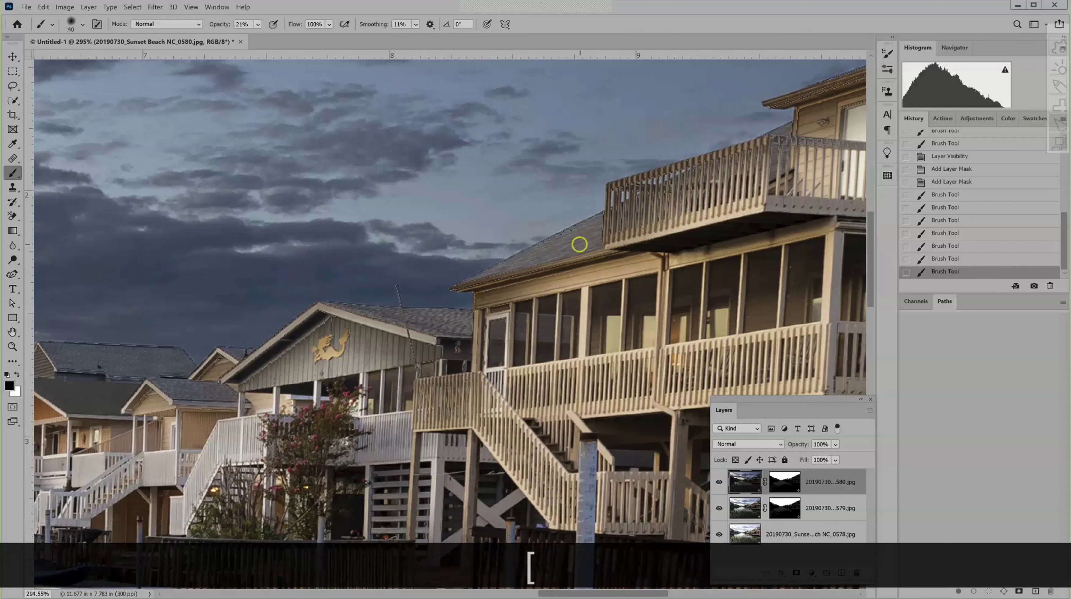
pyautogui.press('[')
pyautogui.press('[')
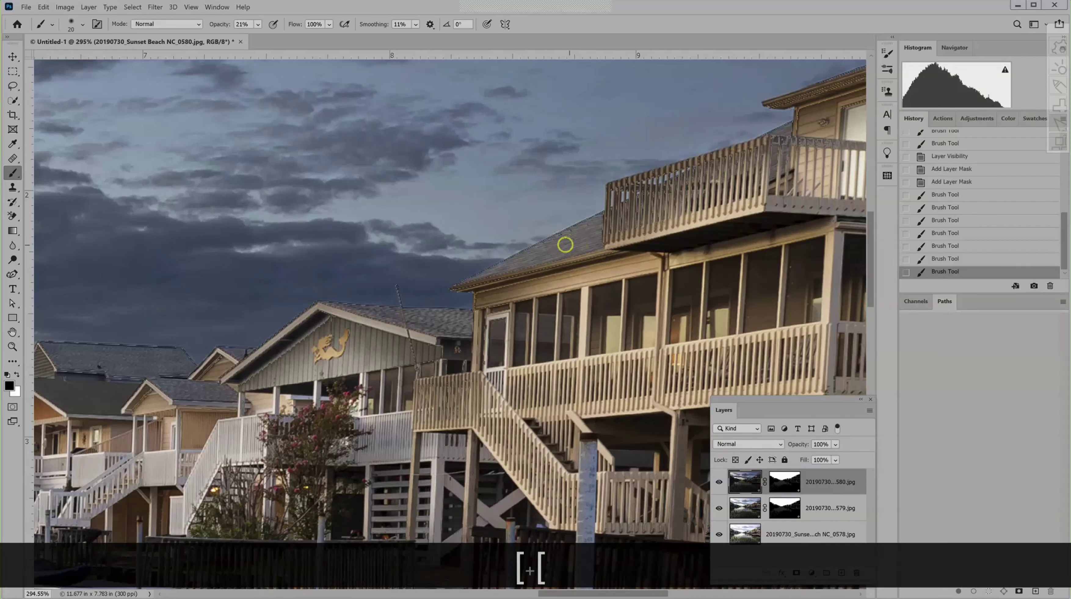
pyautogui.moveTo(565, 245); pyautogui.dragTo(595, 233)
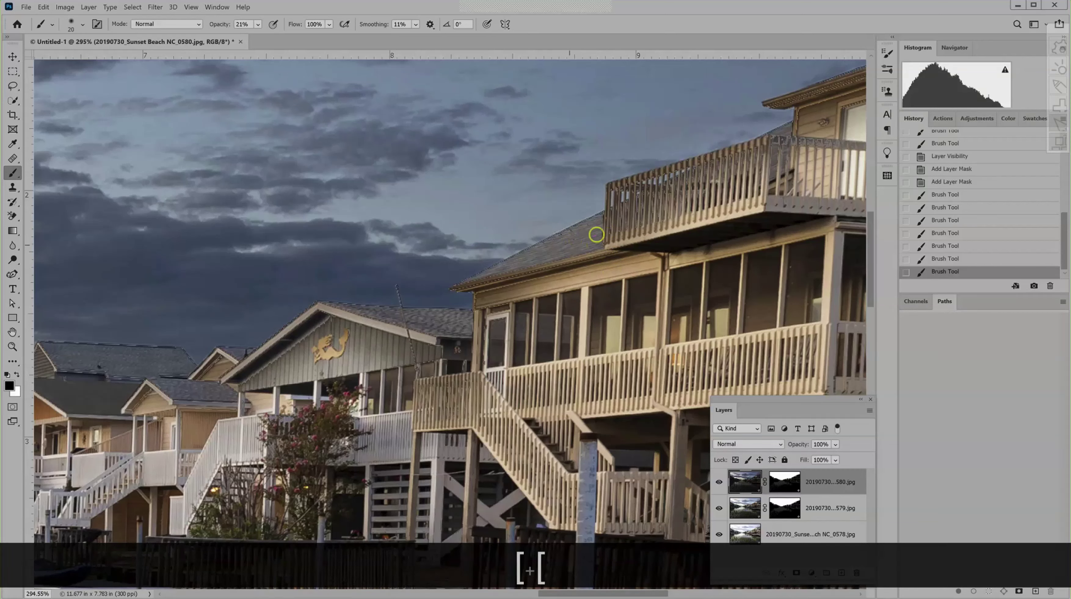
# - Raise the brush opacity to 54% and paint up along the roof edge again
pyautogui.click(257, 24)
pyautogui.moveTo(266, 36); pyautogui.dragTo(284, 37)
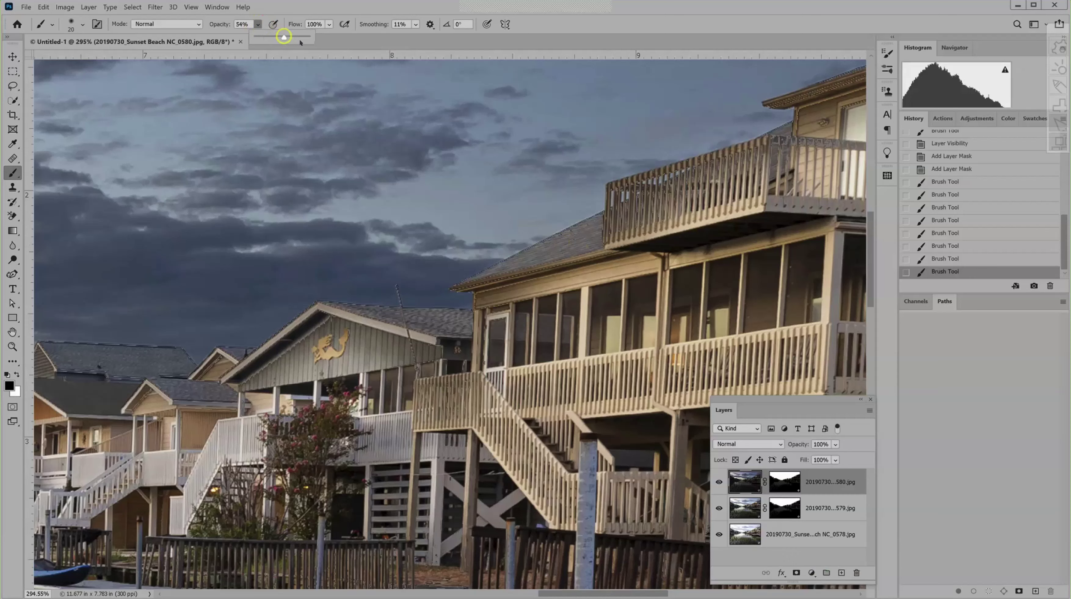
pyautogui.click(541, 262)
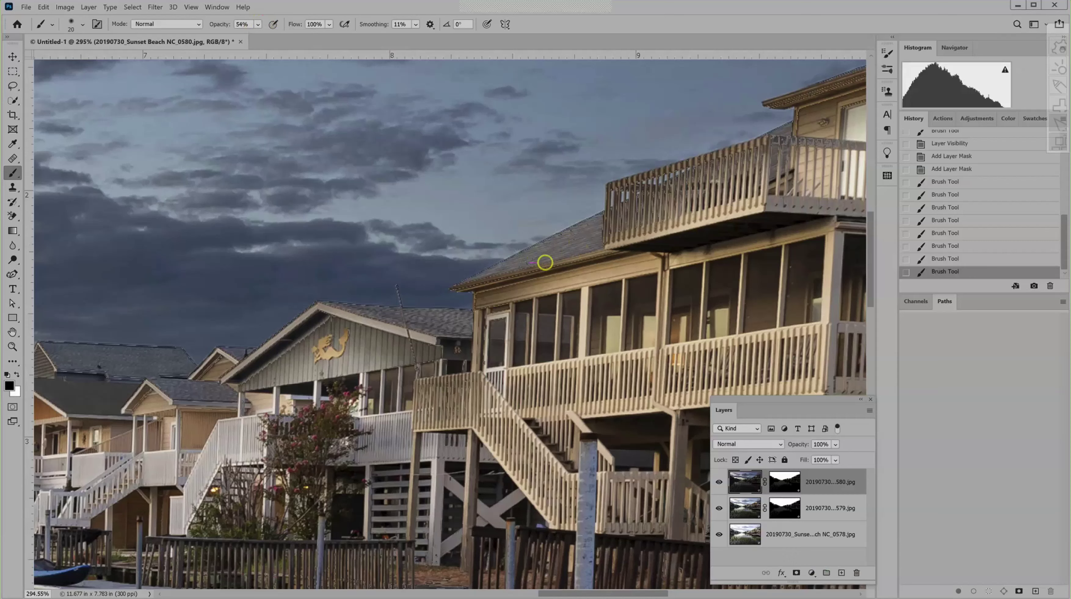
pyautogui.moveTo(548, 267)
pyautogui.mouseDown()
pyautogui.moveTo(619, 220)
pyautogui.moveTo(616, 229)
pyautogui.mouseUp()
# - Undo the last two strokes, retarget the top layer's mask with black, and relink it to its layer
pyautogui.press('x')
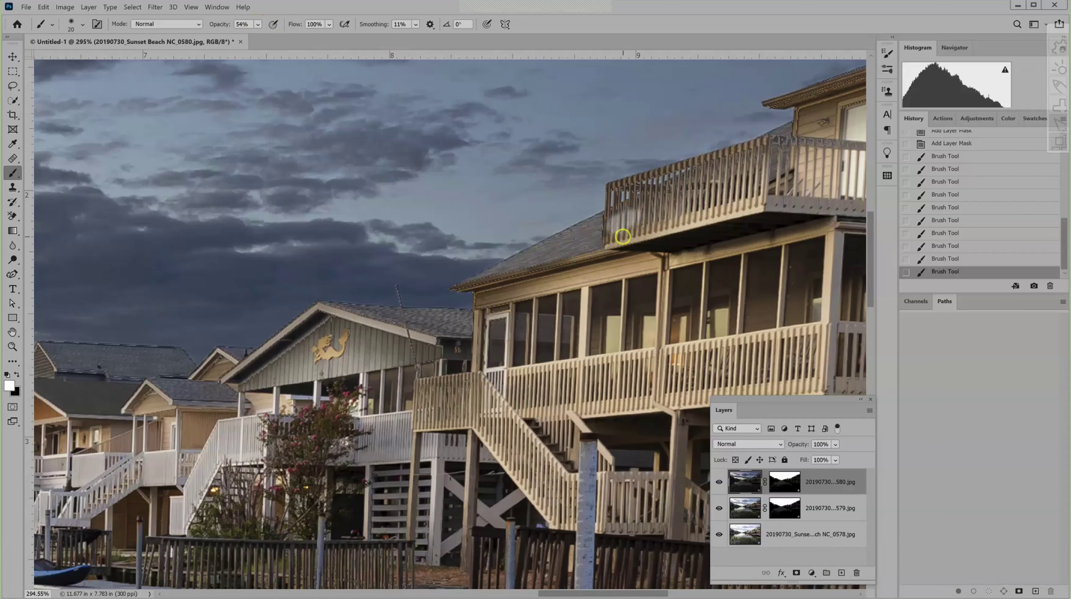
pyautogui.press('ctrl')
pyautogui.hotkey('ctrl', 'z')
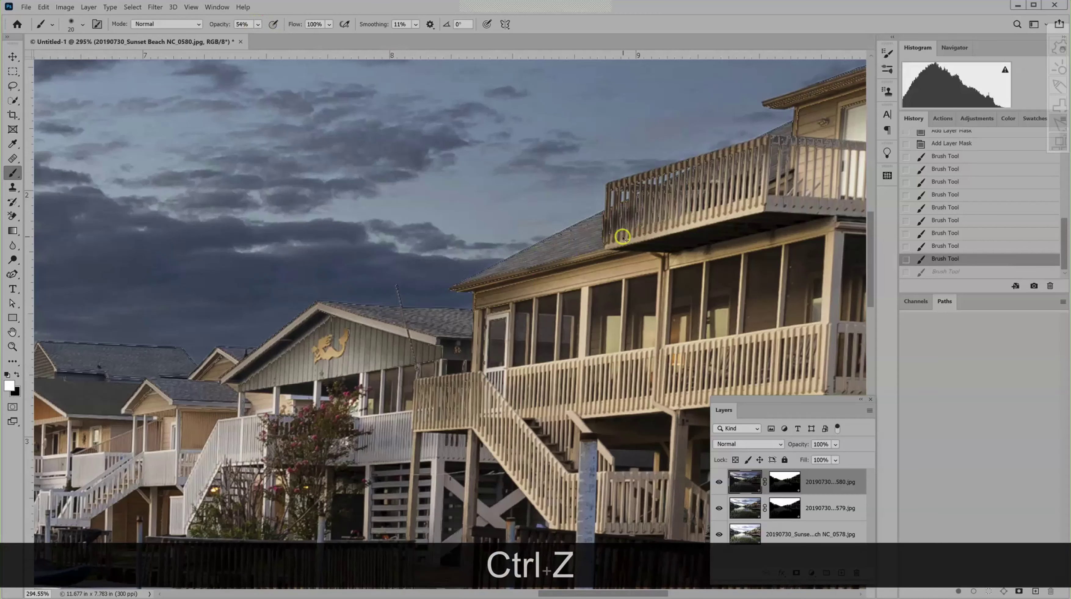
pyautogui.hotkey('ctrl', 'z')
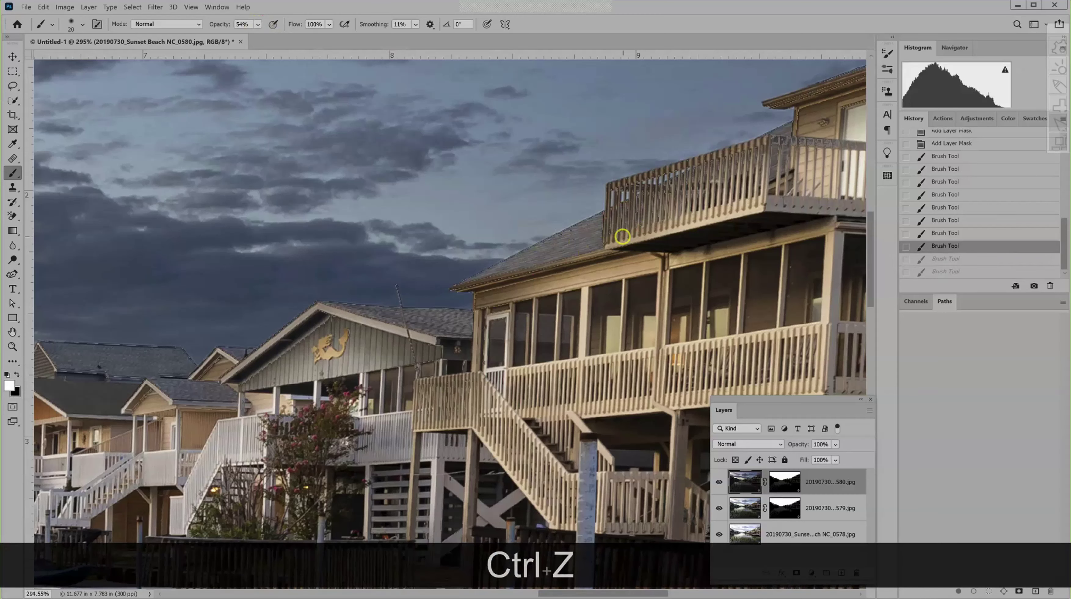
pyautogui.click(783, 481)
pyautogui.press('x')
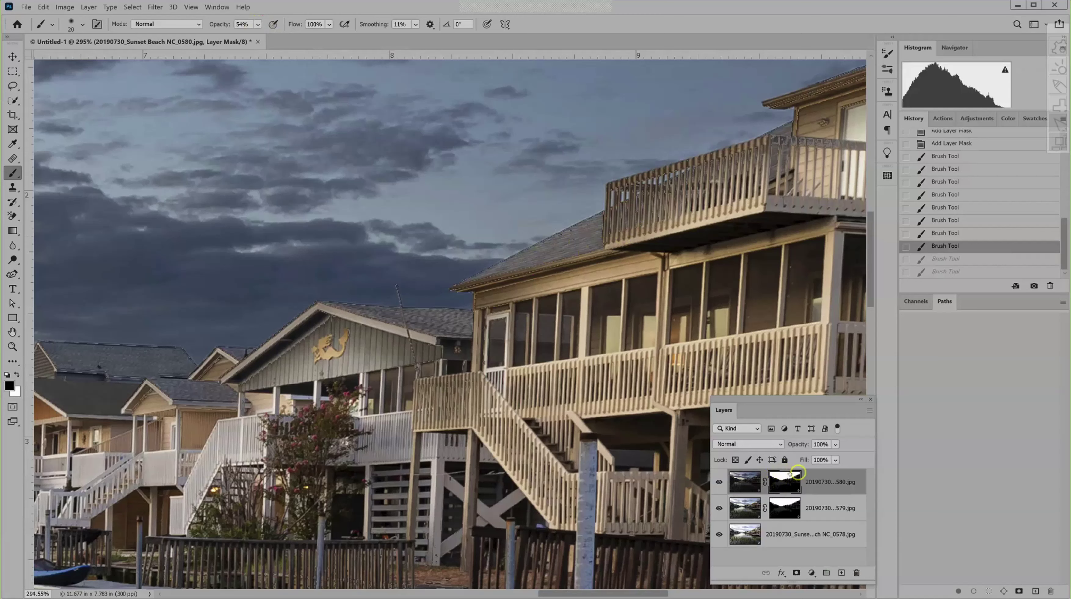
pyautogui.click(767, 482)
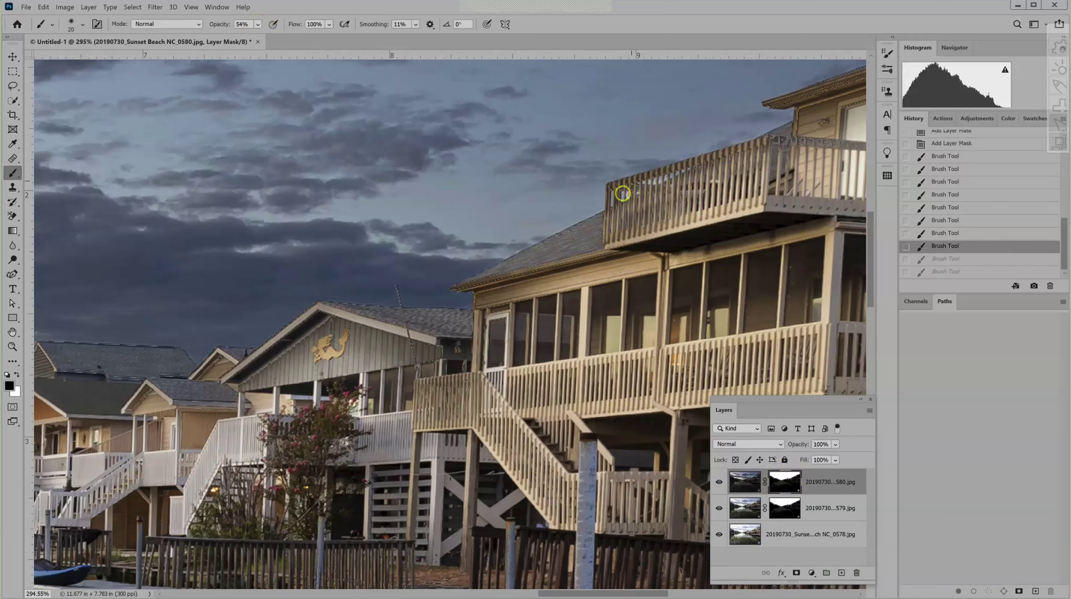
# - Paint the top layer's mask along the gable fascia up to the roof peak
pyautogui.click(617, 214)
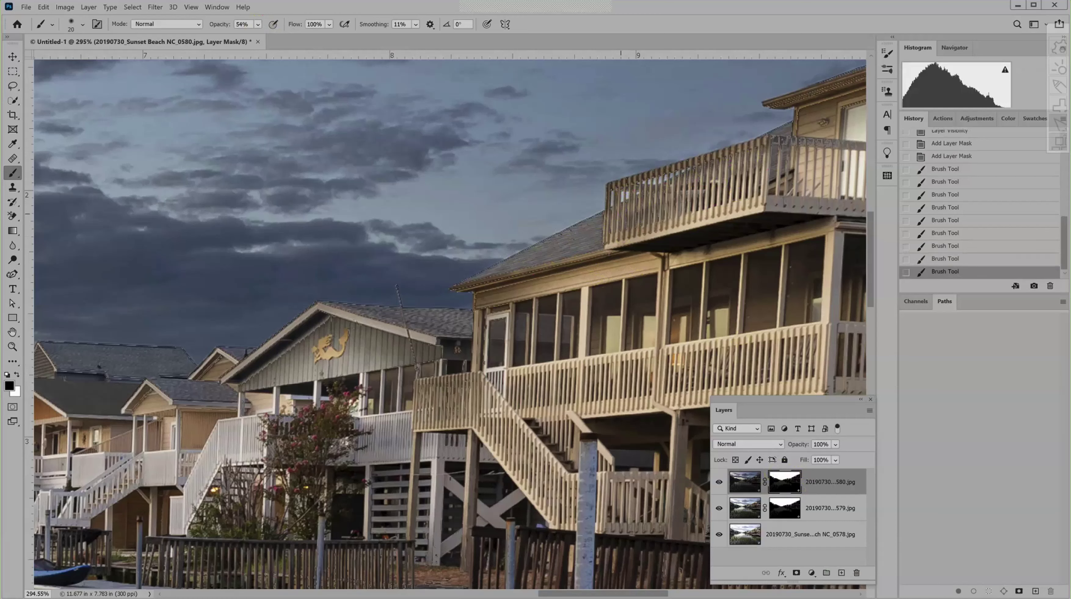
pyautogui.moveTo(454, 323)
pyautogui.mouseDown()
pyautogui.moveTo(325, 316)
pyautogui.moveTo(244, 379)
pyautogui.moveTo(318, 335)
pyautogui.moveTo(433, 347)
pyautogui.moveTo(327, 328)
pyautogui.moveTo(383, 360)
pyautogui.moveTo(428, 357)
pyautogui.mouseUp()
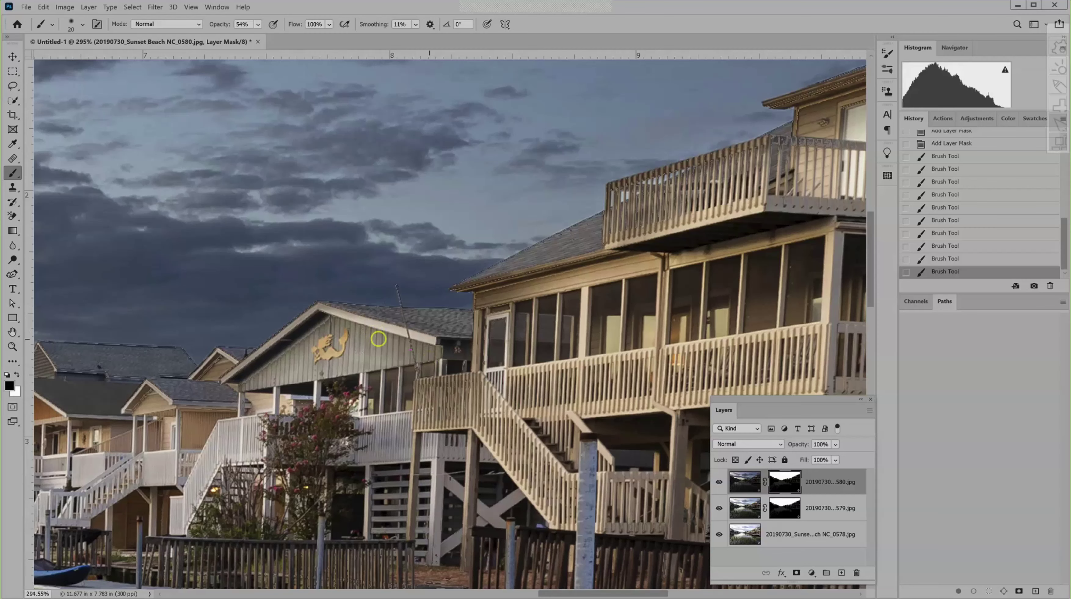
# - Zoom out to about 72% and pan across to review the whole blended canal photo
pyautogui.scroll(-1, 306, 403)
pyautogui.scroll(-2, 305, 403)
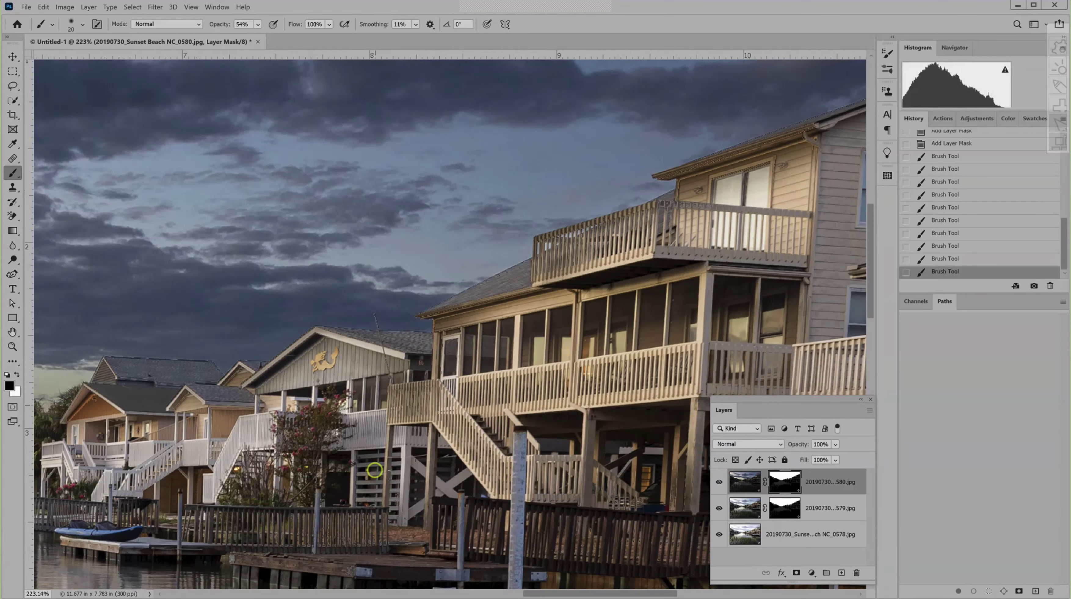
pyautogui.moveTo(544, 594); pyautogui.dragTo(383, 594)
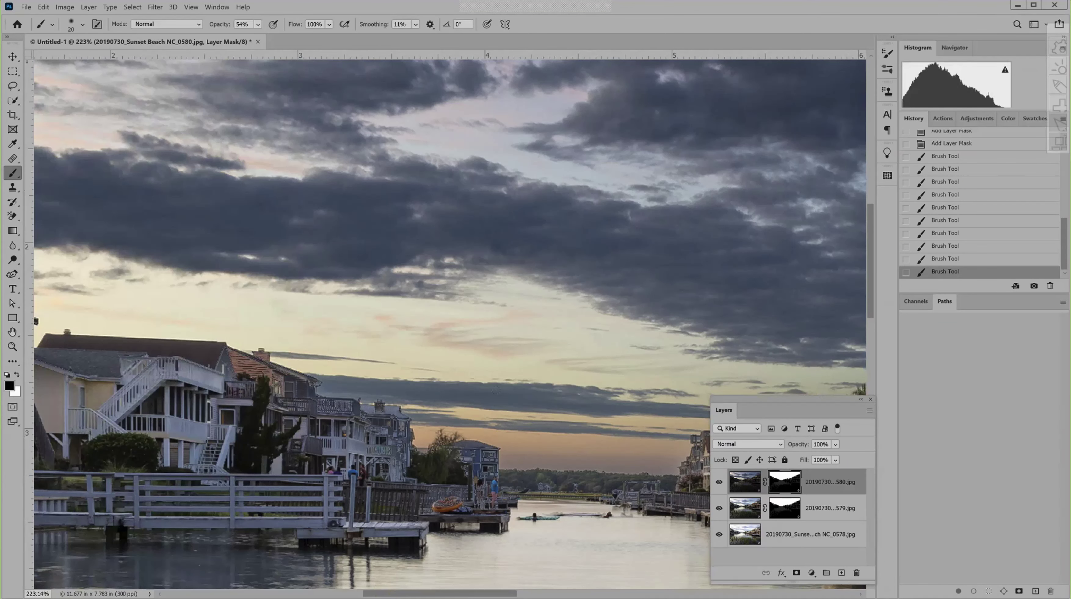
pyautogui.scroll(-4, 499, 396)
pyautogui.scroll(-5, 499, 396)
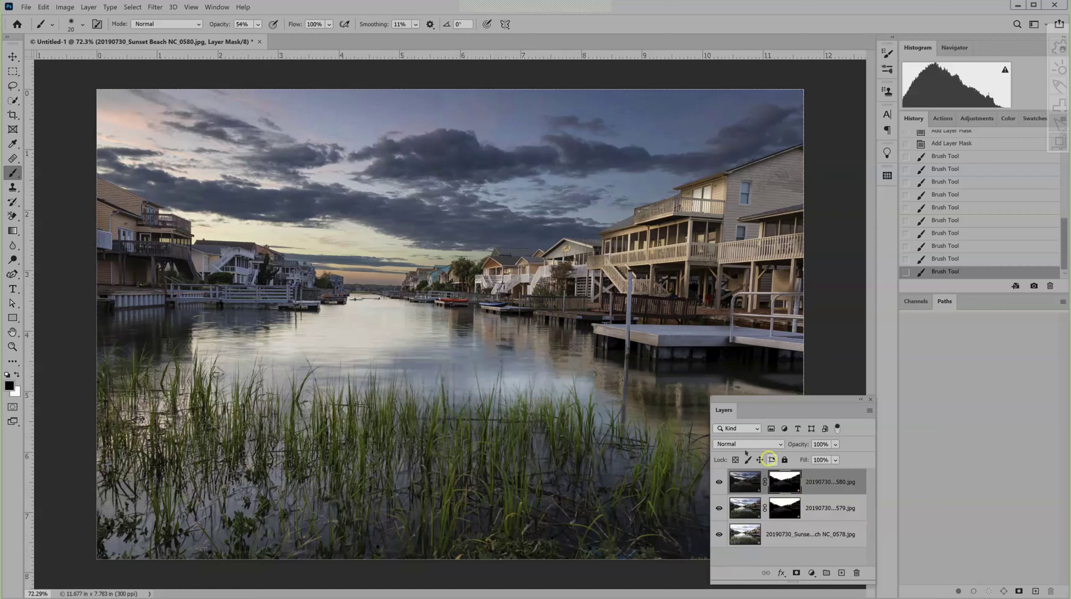
pyautogui.scroll(-2, 458, 341)
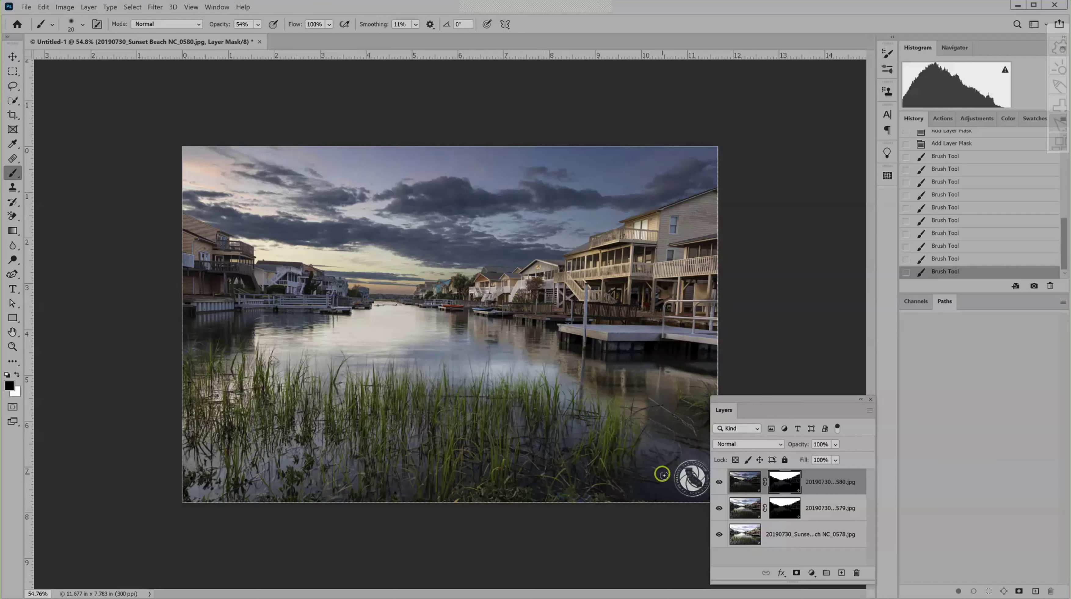
# - Zoom in on the photo and show the 0580 layer's mask alone in black and white
pyautogui.hotkey('ctrl', '+')
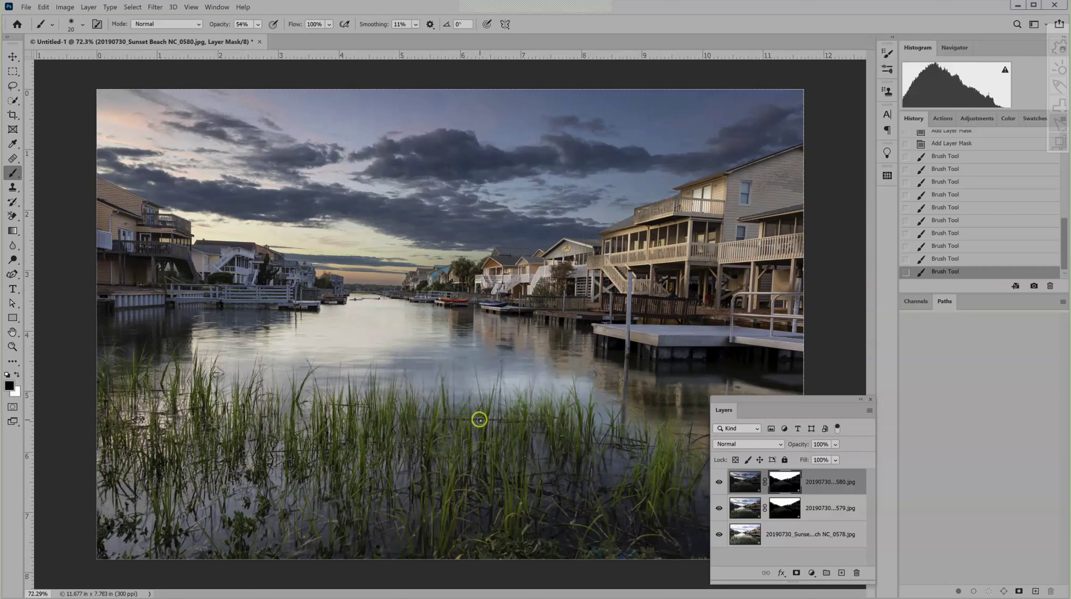
pyautogui.press('alt')
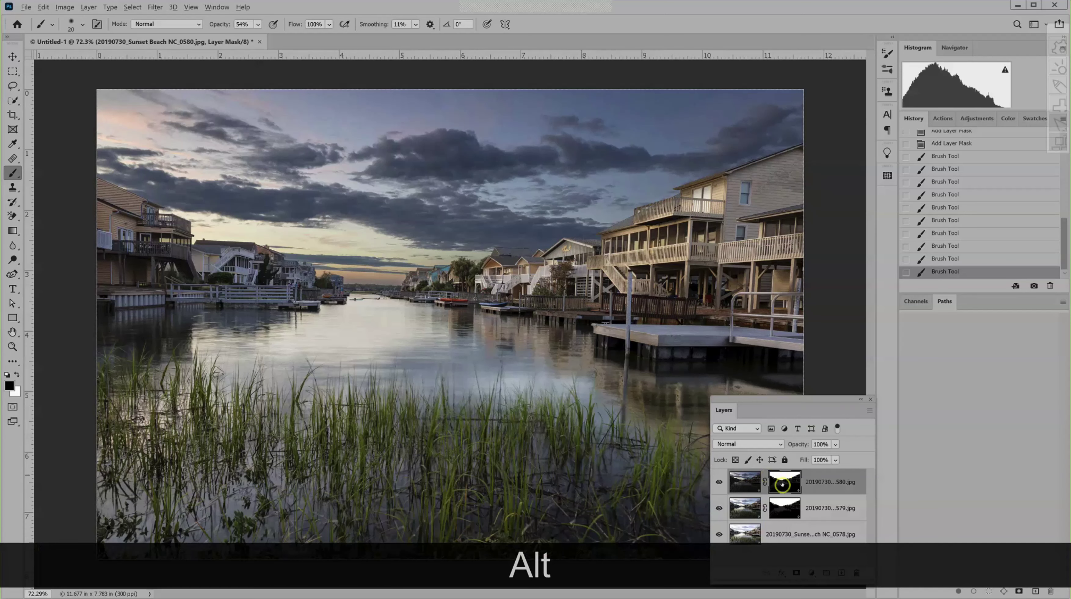
pyautogui.keyDown('alt'); pyautogui.click(782, 485); pyautogui.keyUp('alt')
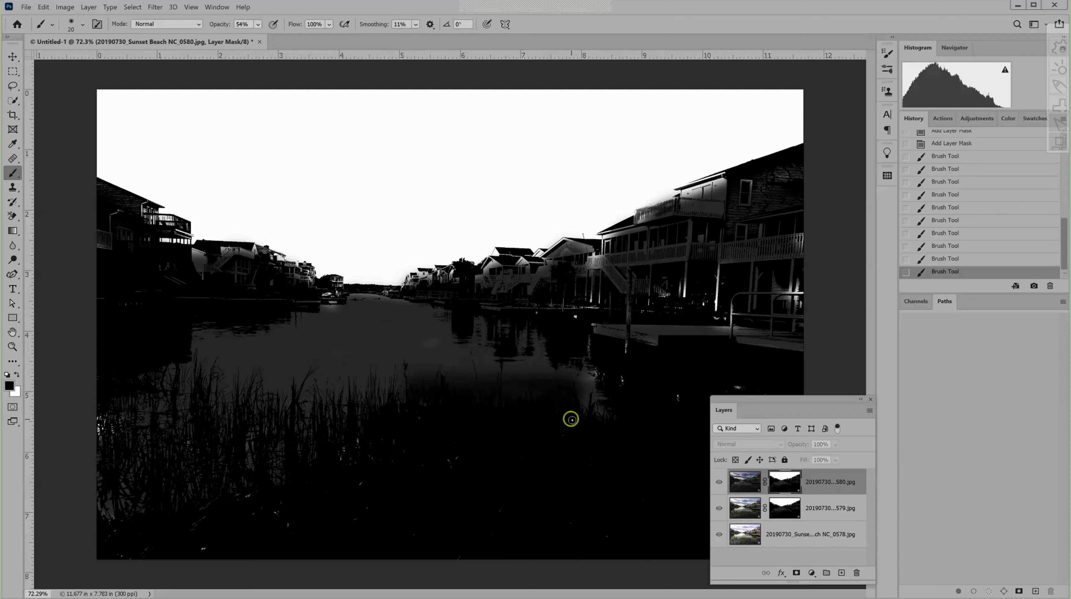
# - Apply a Levels adjustment with 0.74 midtones to the 0580 layer mask
pyautogui.hotkey('ctrl', 'l')
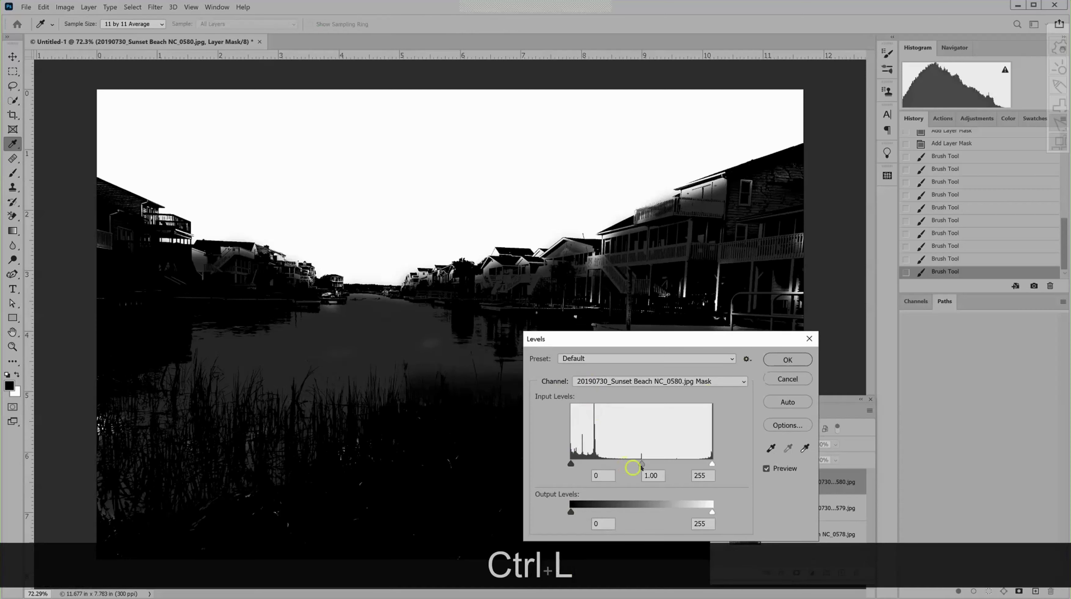
pyautogui.moveTo(641, 465)
pyautogui.mouseDown()
pyautogui.moveTo(663, 465)
pyautogui.moveTo(644, 466)
pyautogui.mouseUp()
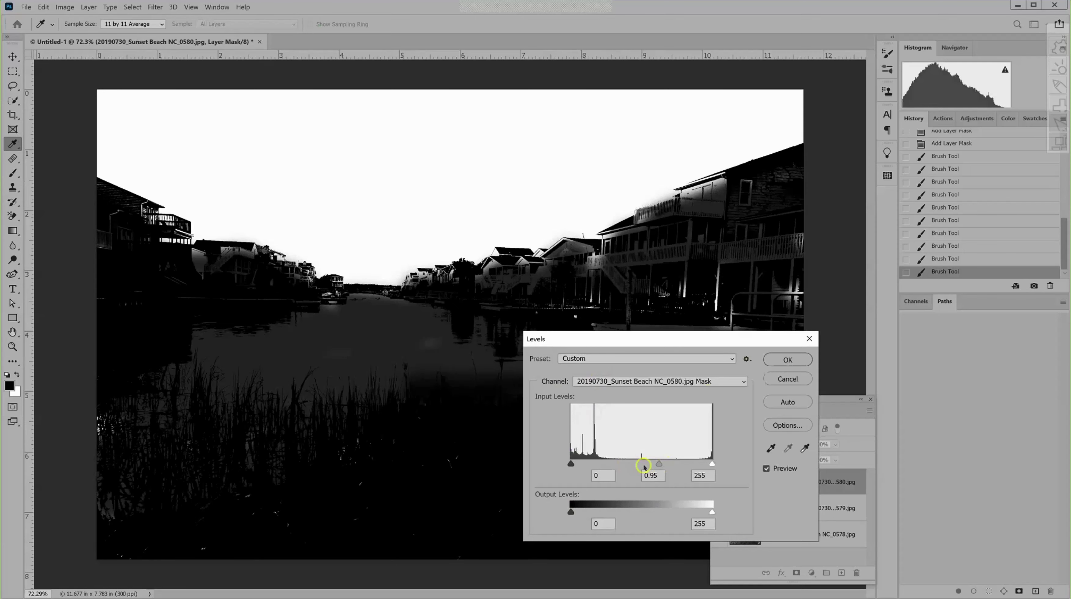
pyautogui.moveTo(627, 468); pyautogui.dragTo(655, 469)
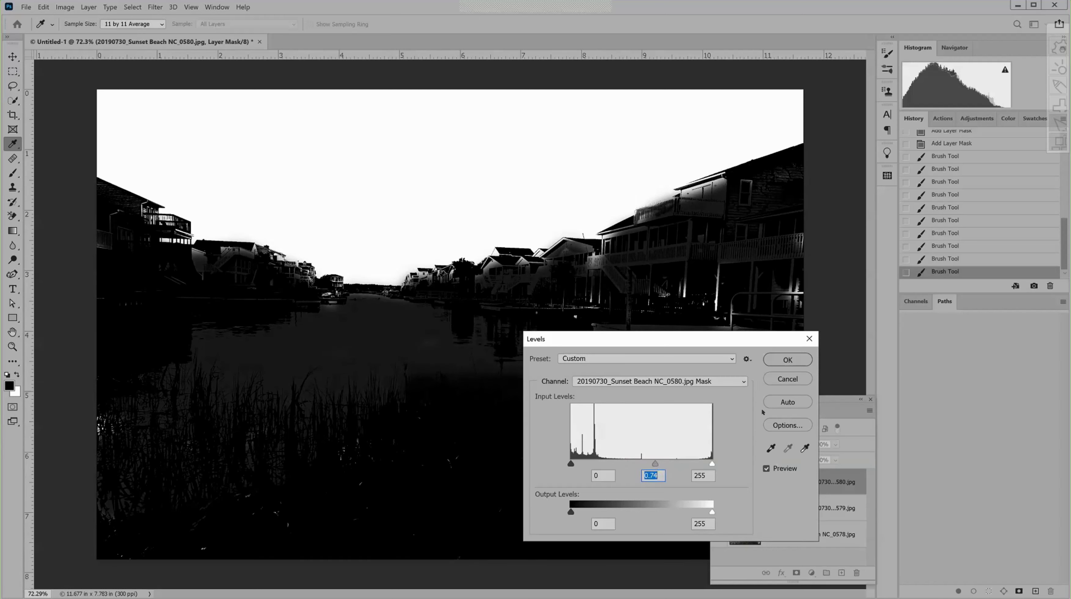
pyautogui.click(791, 364)
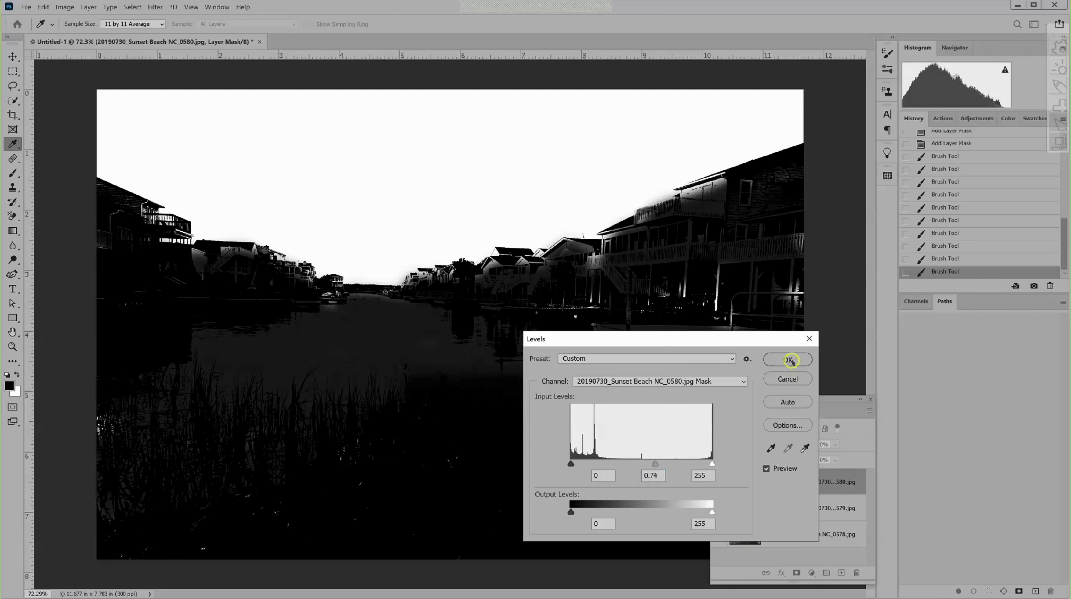
pyautogui.click(791, 364)
pyautogui.press('b')
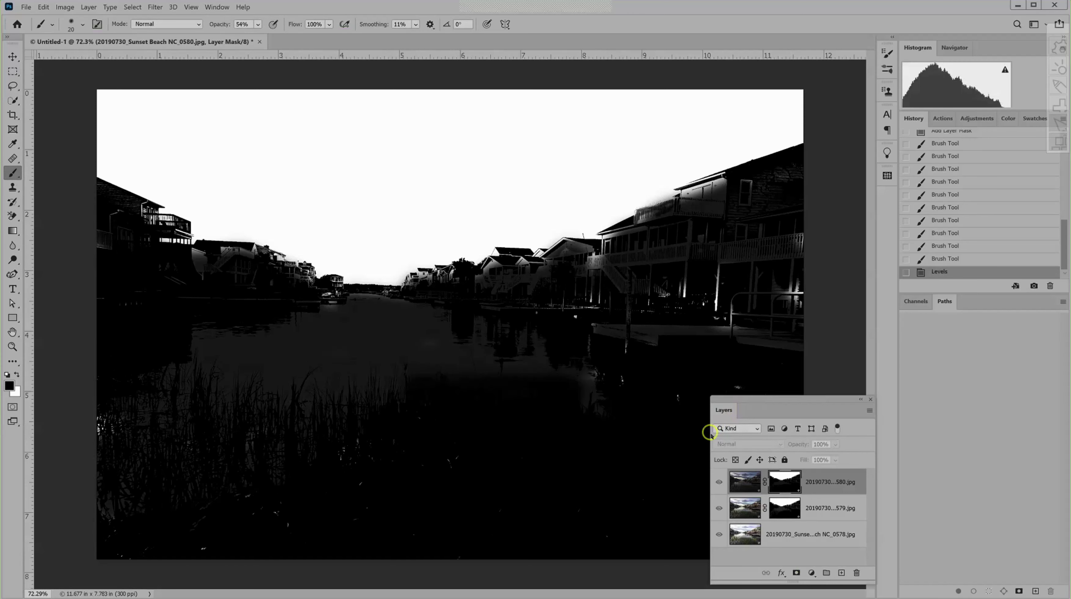
# - Exit the mask view to show the full-colour canal composite again
pyautogui.keyDown('alt'); pyautogui.click(783, 486); pyautogui.keyUp('alt')
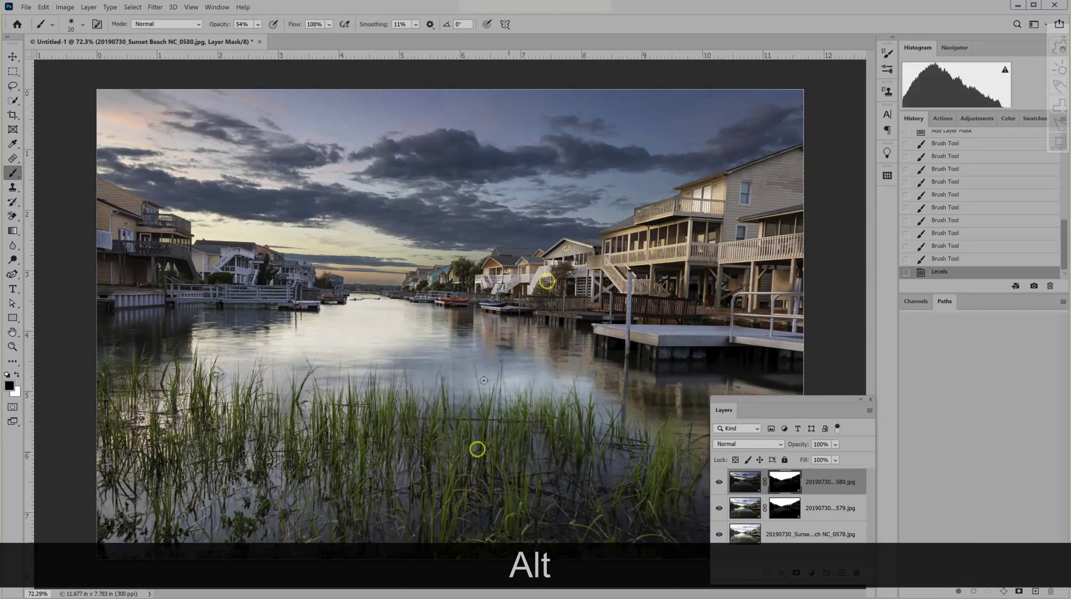
pyautogui.click(487, 392)
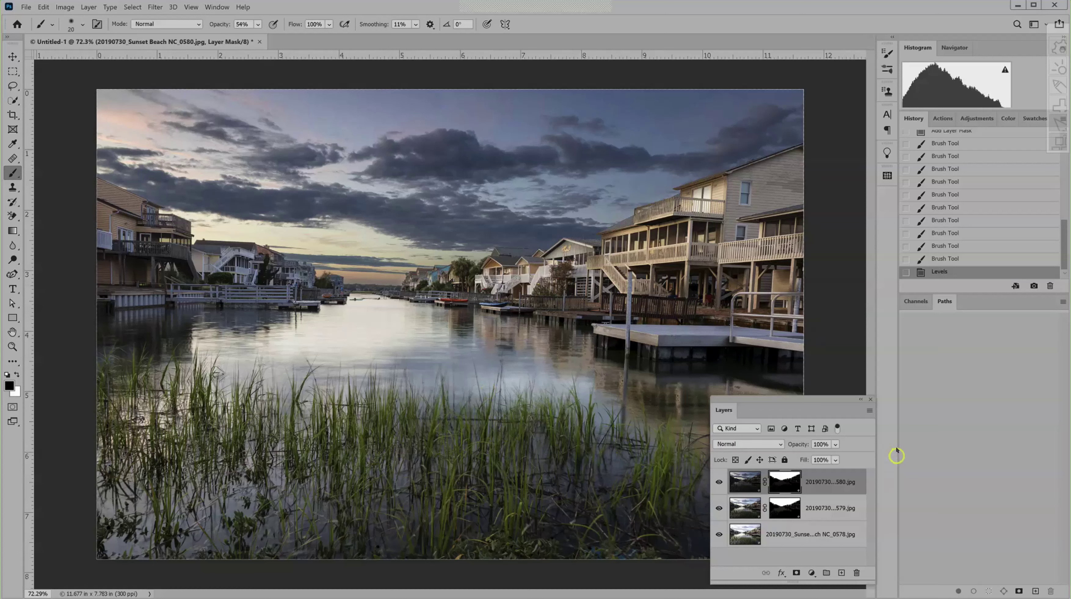
# - Hide the NC_0579 and NC_0580 layers, activate NC_0578, and swap the colours
pyautogui.click(718, 509)
pyautogui.click(719, 482)
pyautogui.click(746, 539)
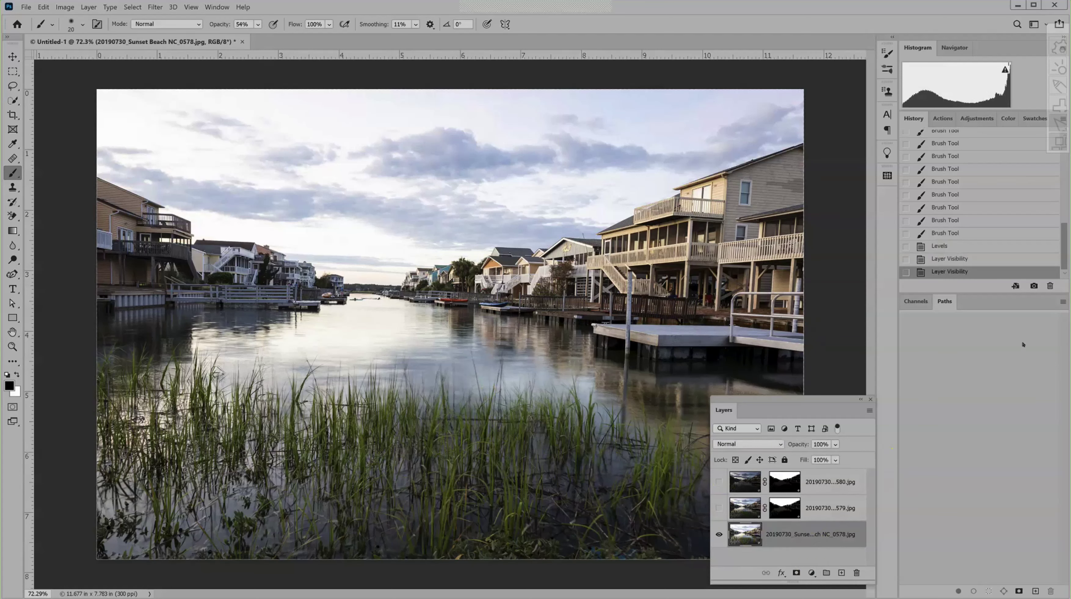
pyautogui.press('x')
pyautogui.moveTo(1064, 245); pyautogui.dragTo(1066, 170)
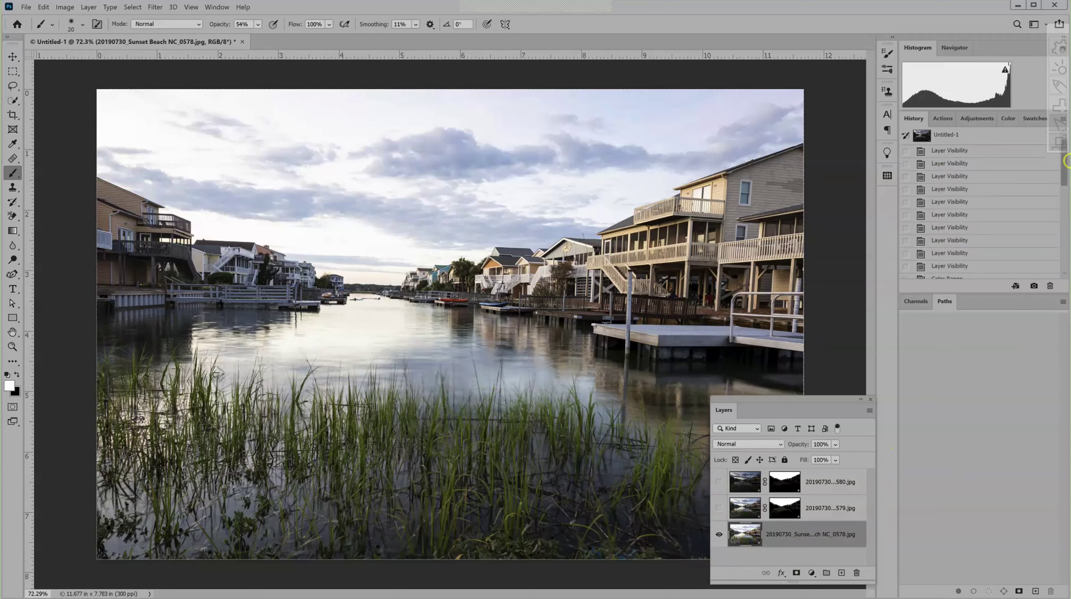
# - Revert History to before the layer masks, hide NC_0580 and select NC_0579
pyautogui.click(965, 215)
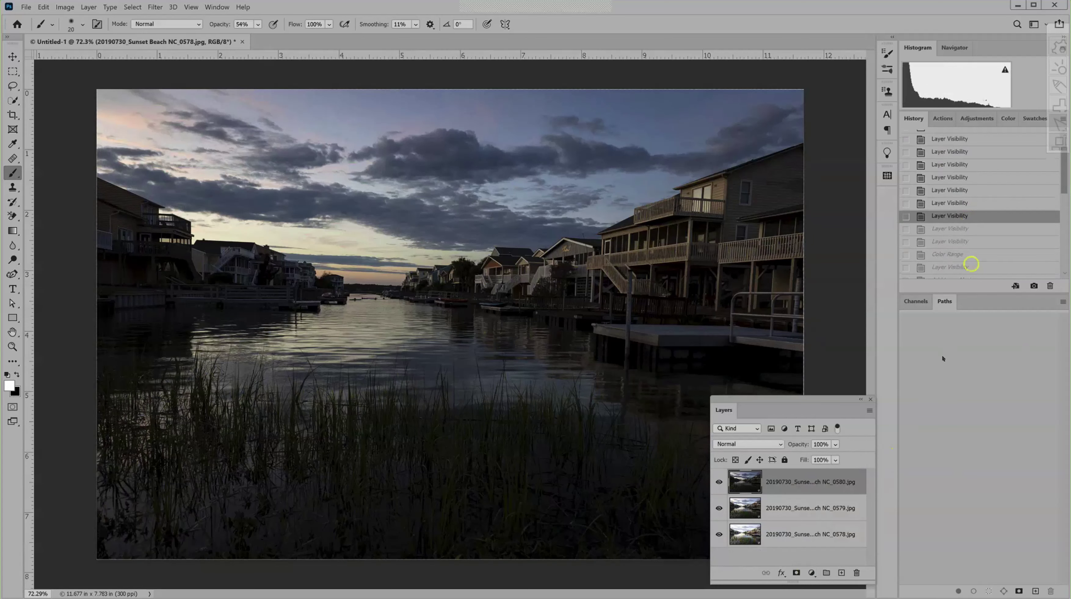
pyautogui.scroll(-3, 871, 441)
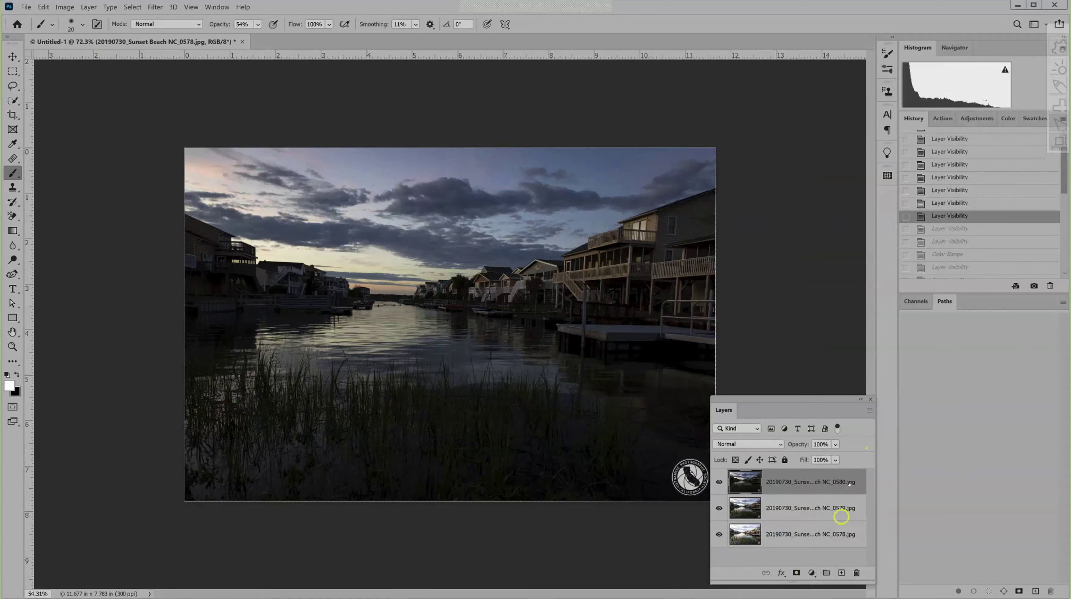
pyautogui.click(719, 483)
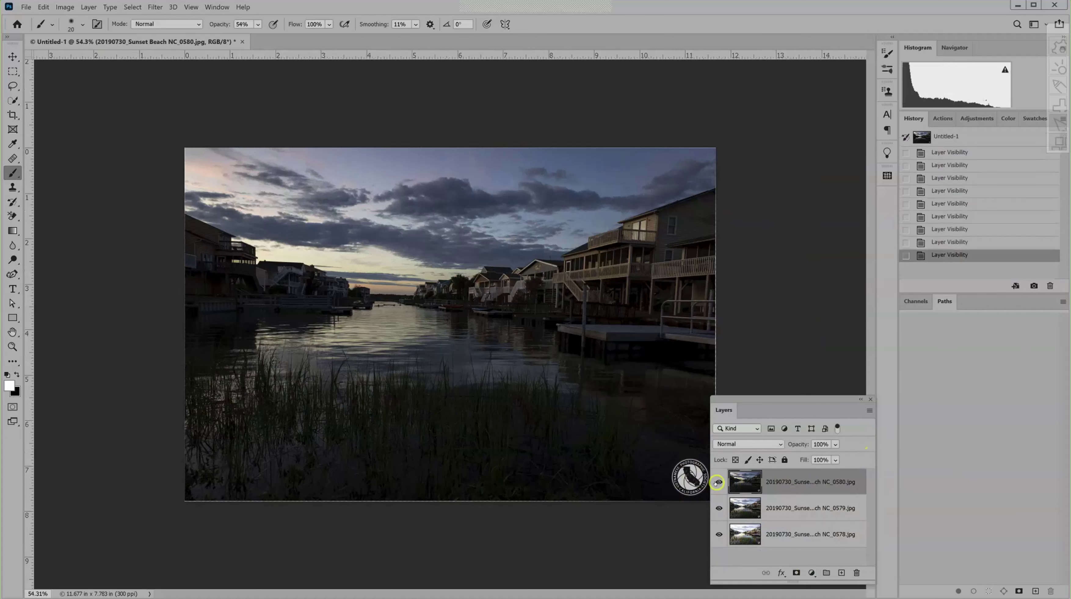
pyautogui.click(787, 508)
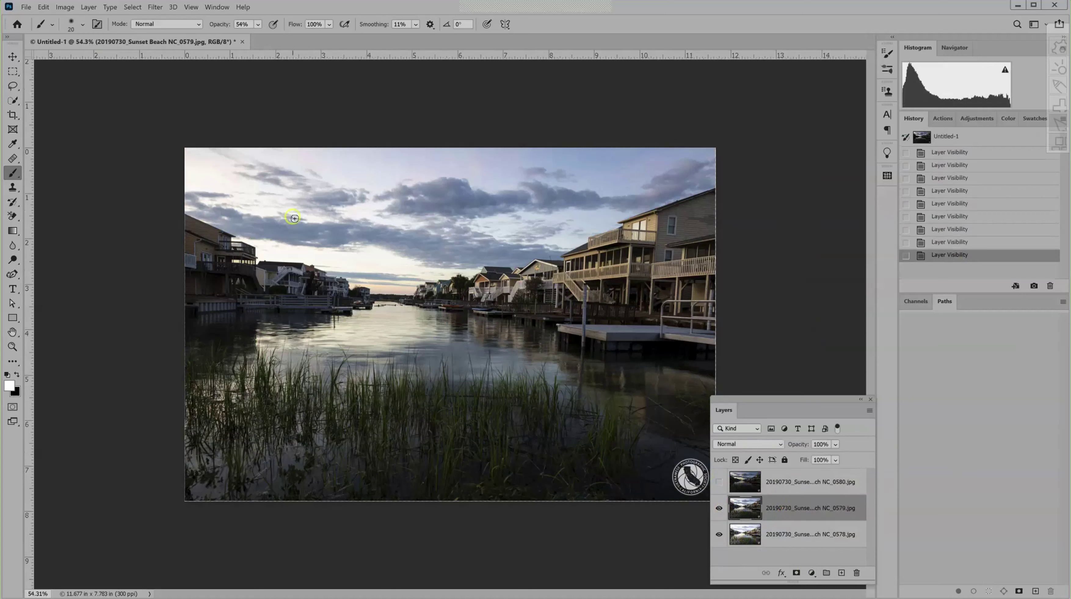
pyautogui.click(154, 7)
pyautogui.click(111, 7)
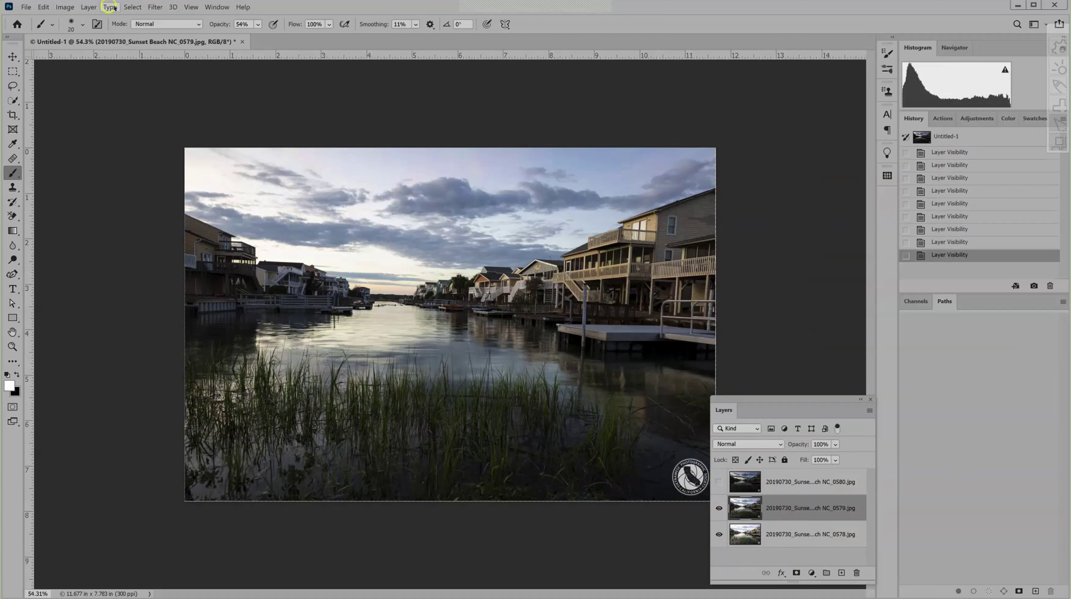
pyautogui.click(132, 7)
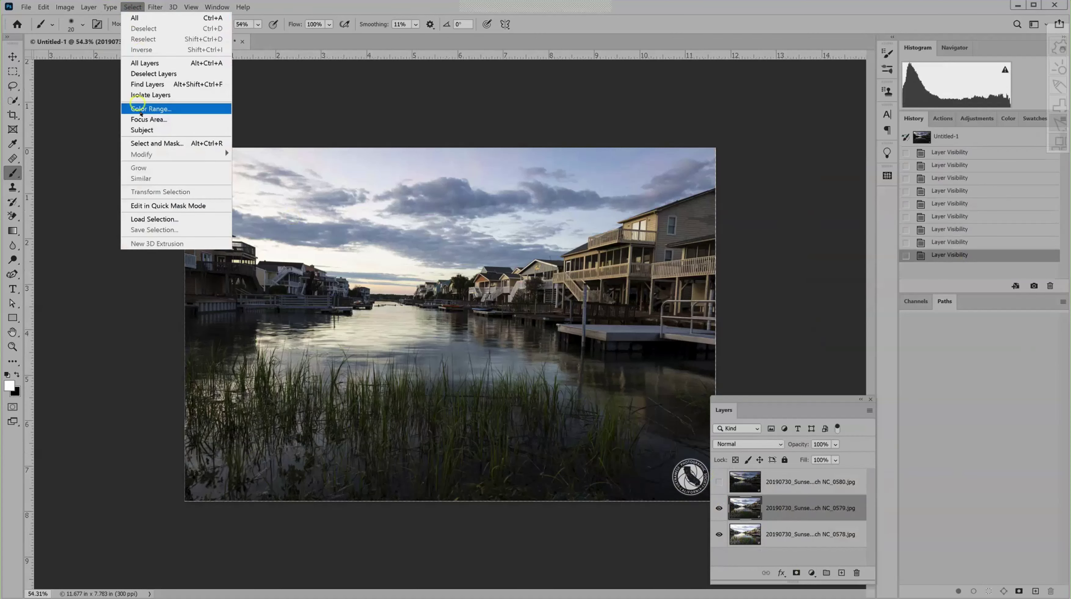
pyautogui.click(140, 108)
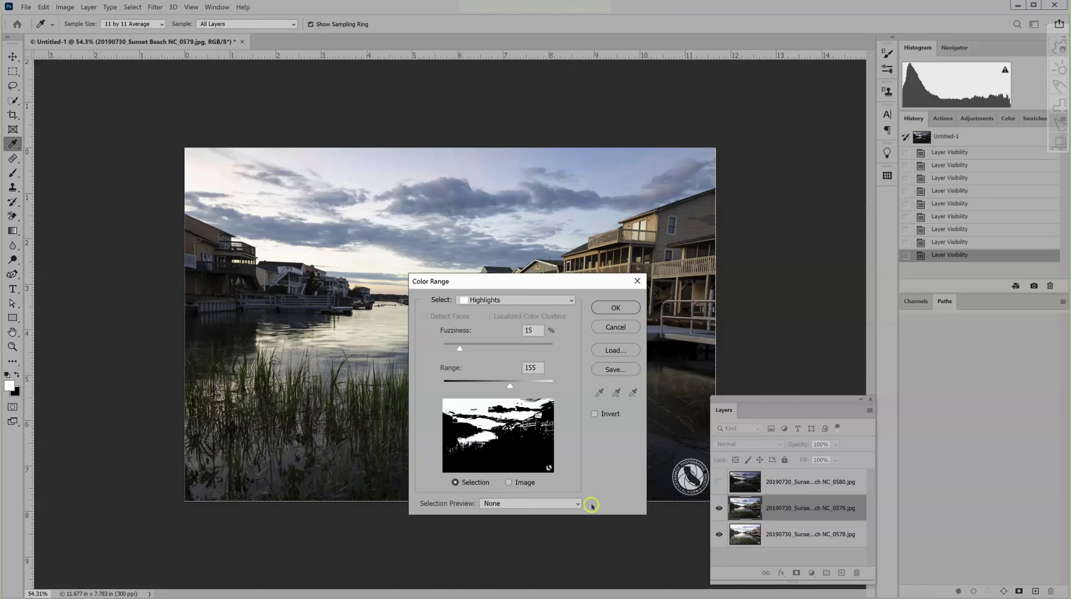
pyautogui.click(623, 329)
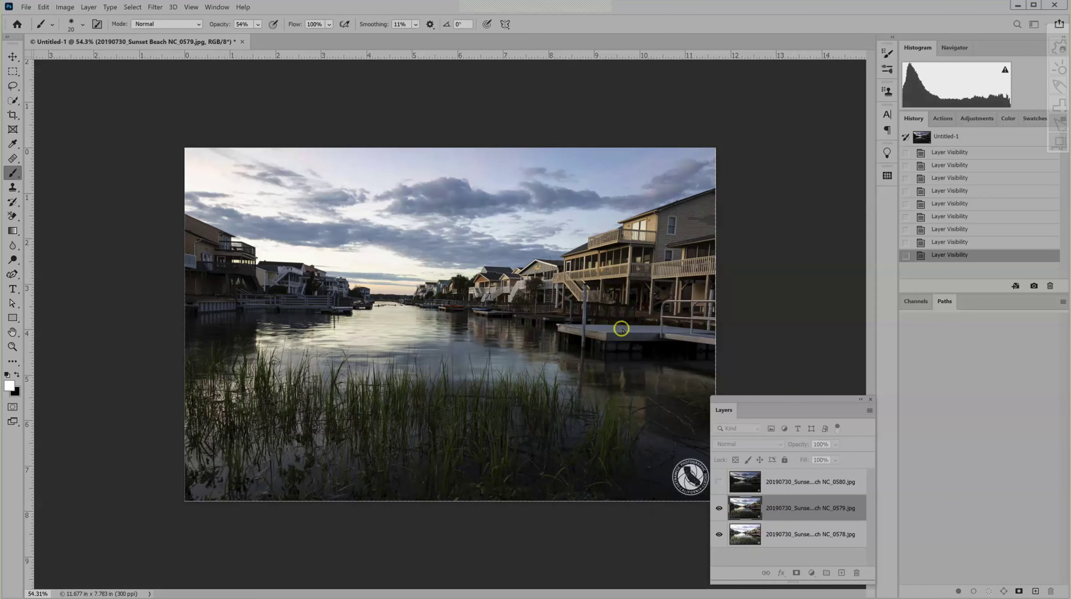
pyautogui.click(775, 534)
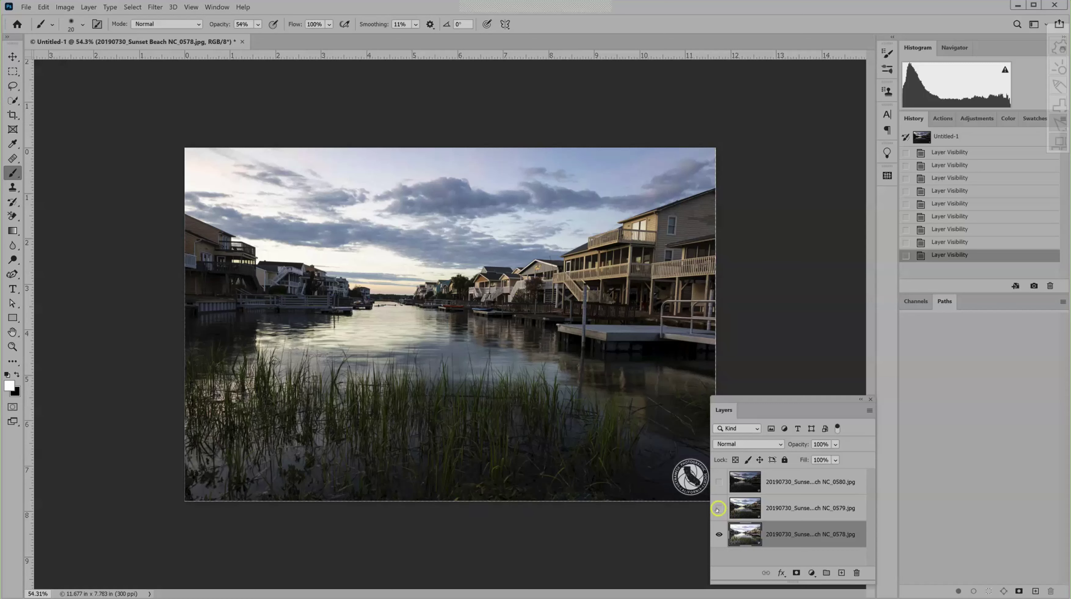
pyautogui.click(719, 508)
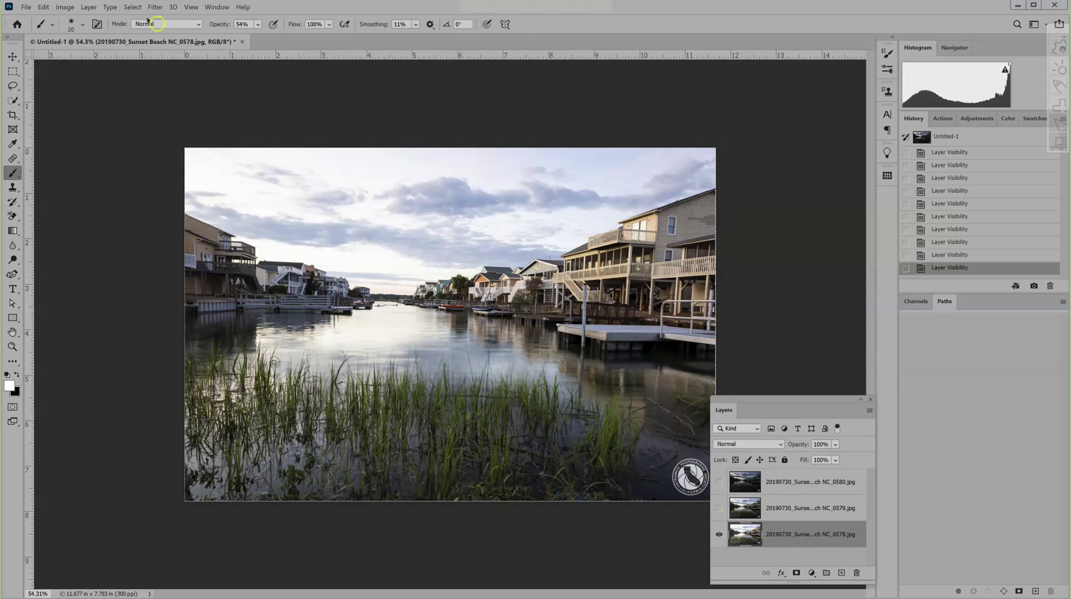
pyautogui.click(132, 7)
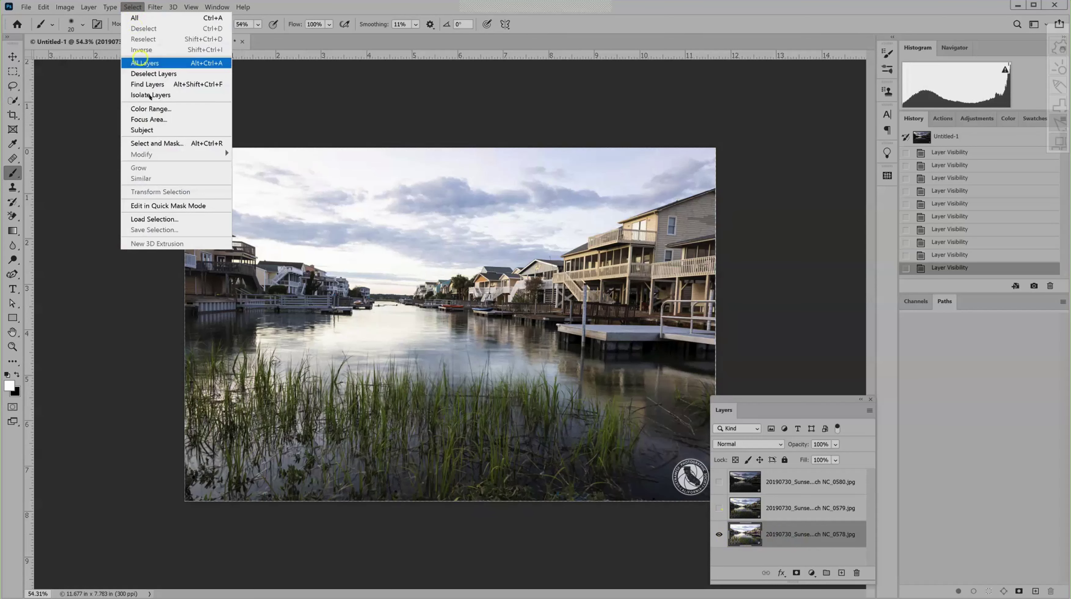
pyautogui.click(152, 109)
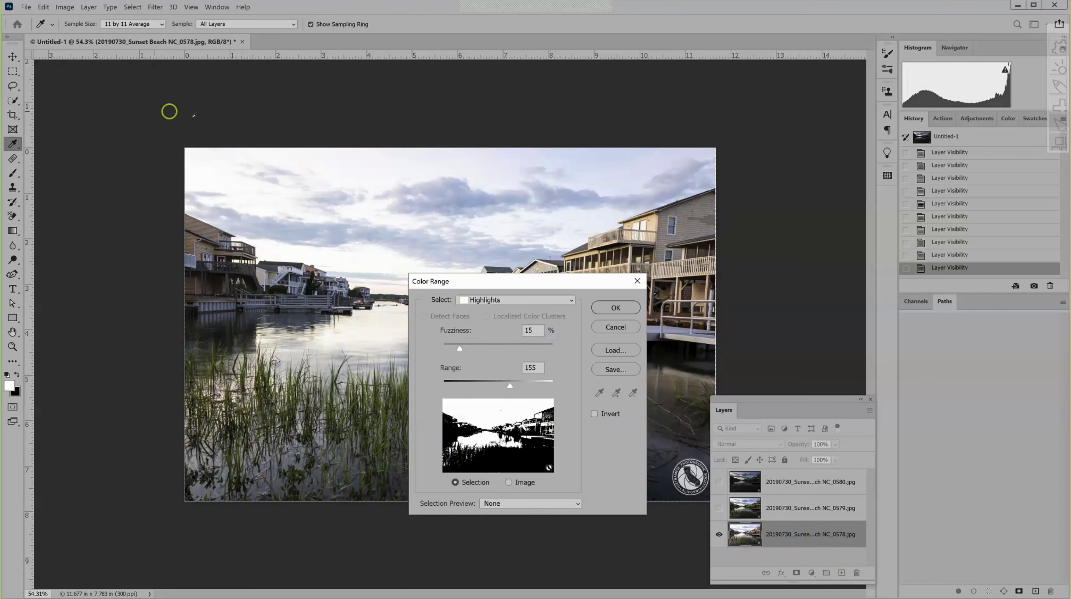
pyautogui.click(527, 331)
pyautogui.click(745, 535)
pyautogui.click(607, 327)
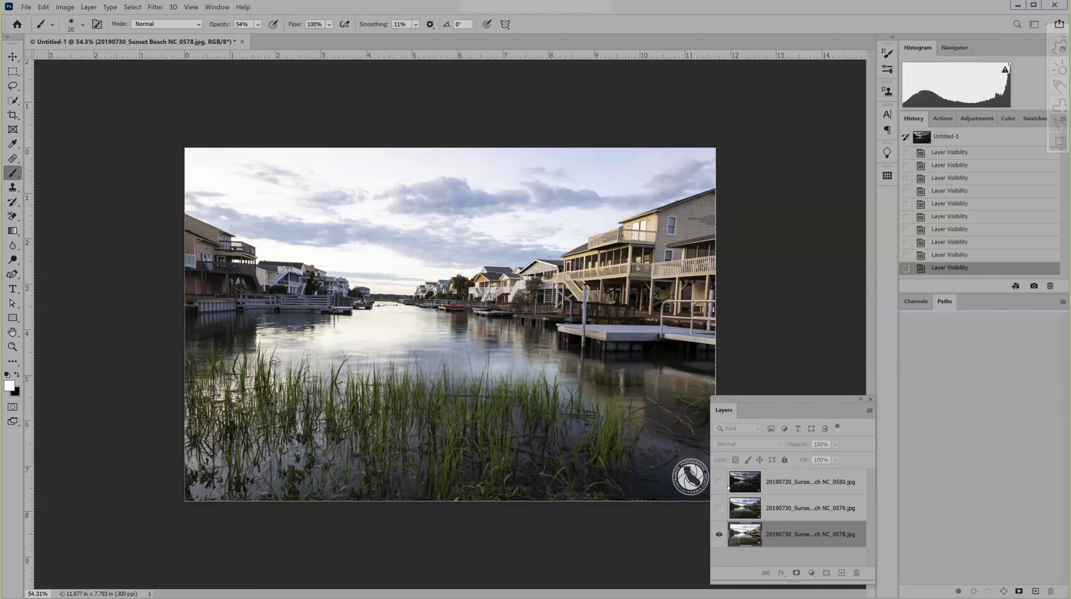
pyautogui.click(718, 508)
pyautogui.click(765, 508)
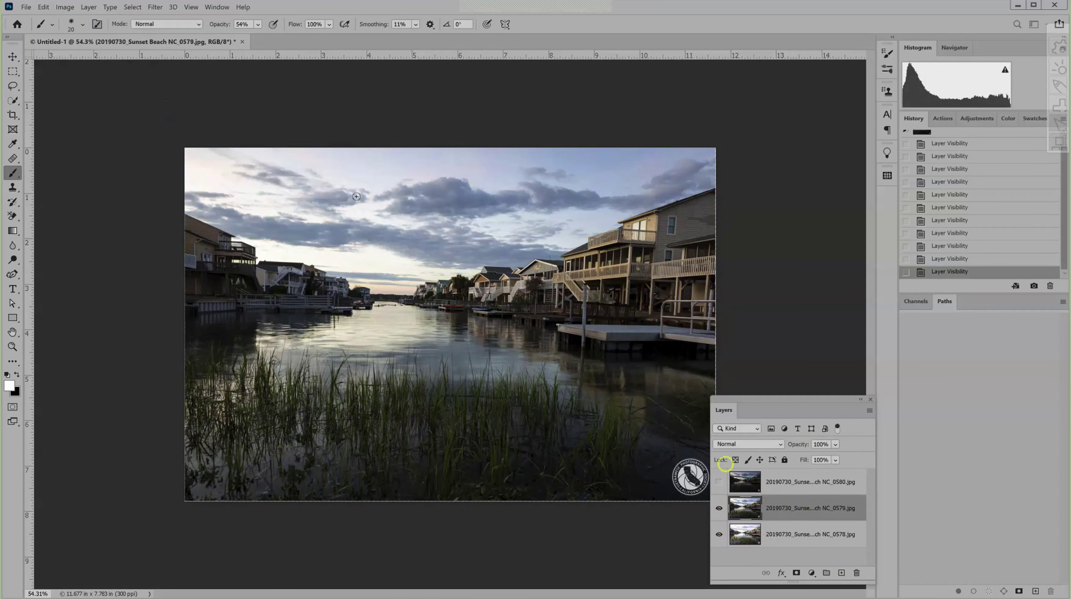
# - Make a Highlights Color Range selection on NC_0579 with Range 101 and Fuzziness 21
pyautogui.click(132, 7)
pyautogui.click(149, 110)
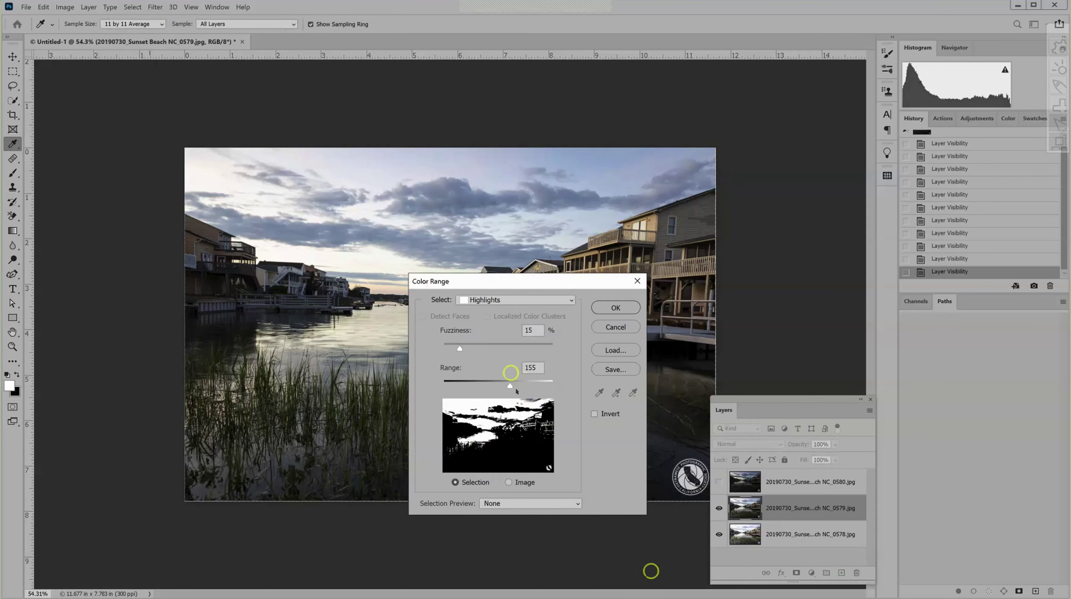
pyautogui.moveTo(509, 386); pyautogui.dragTo(489, 389)
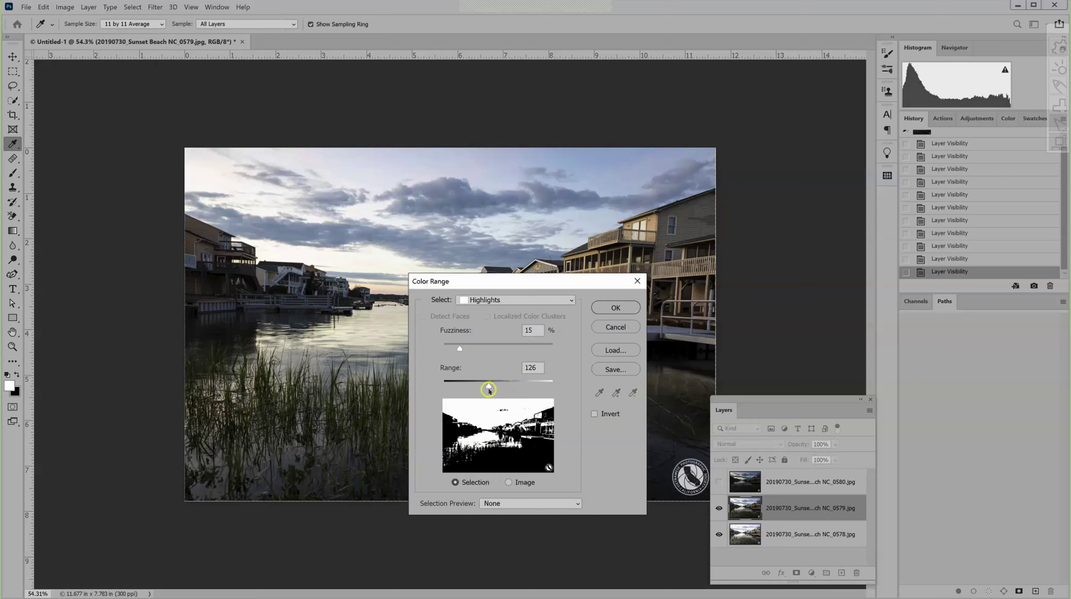
pyautogui.moveTo(489, 390); pyautogui.dragTo(487, 389)
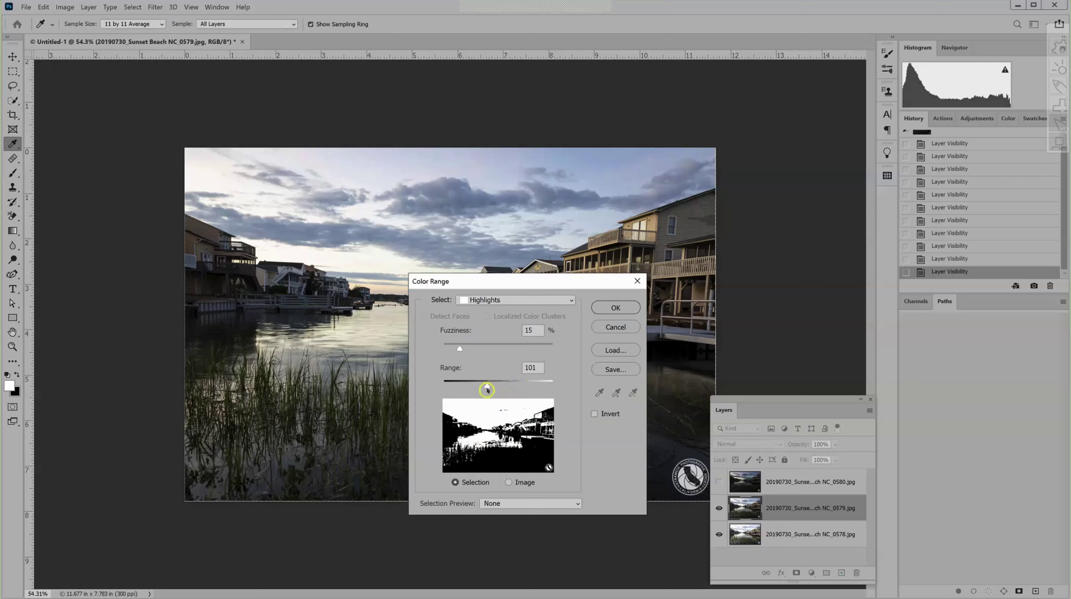
pyautogui.moveTo(459, 352); pyautogui.dragTo(467, 354)
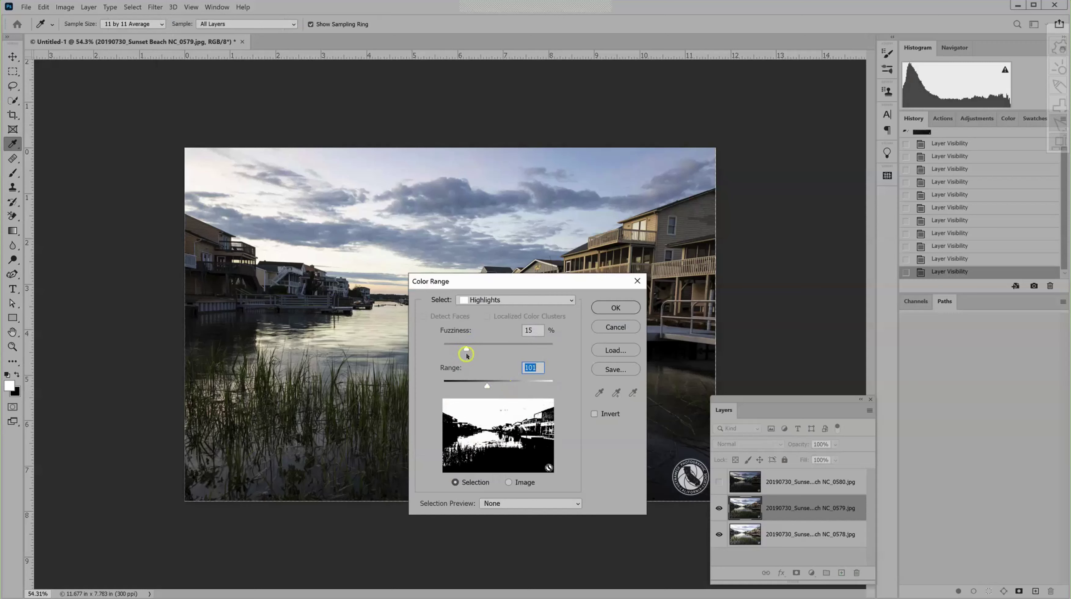
pyautogui.click(531, 331)
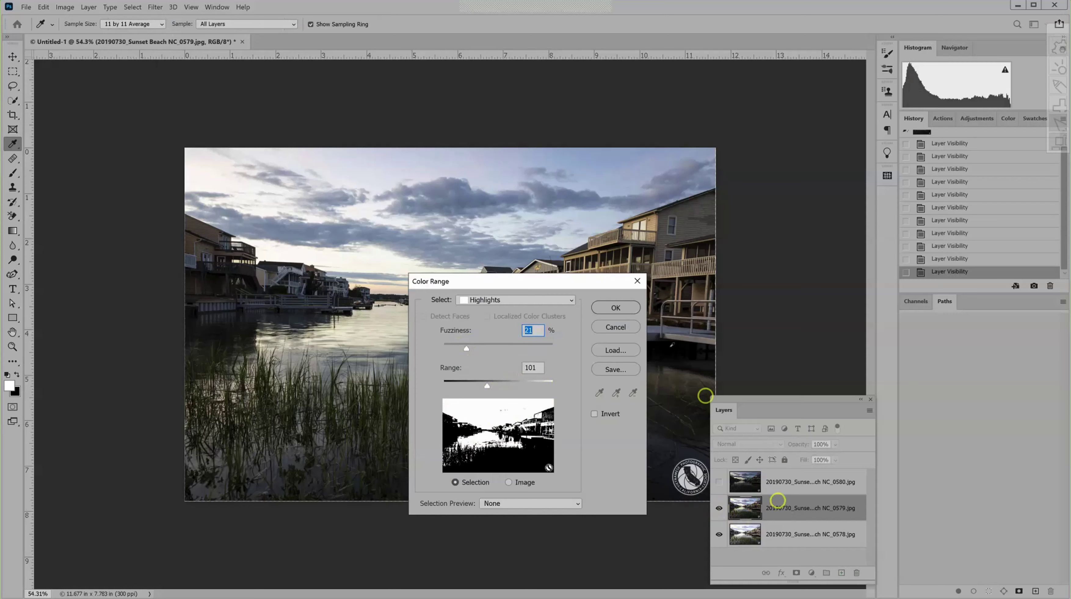
pyautogui.click(615, 308)
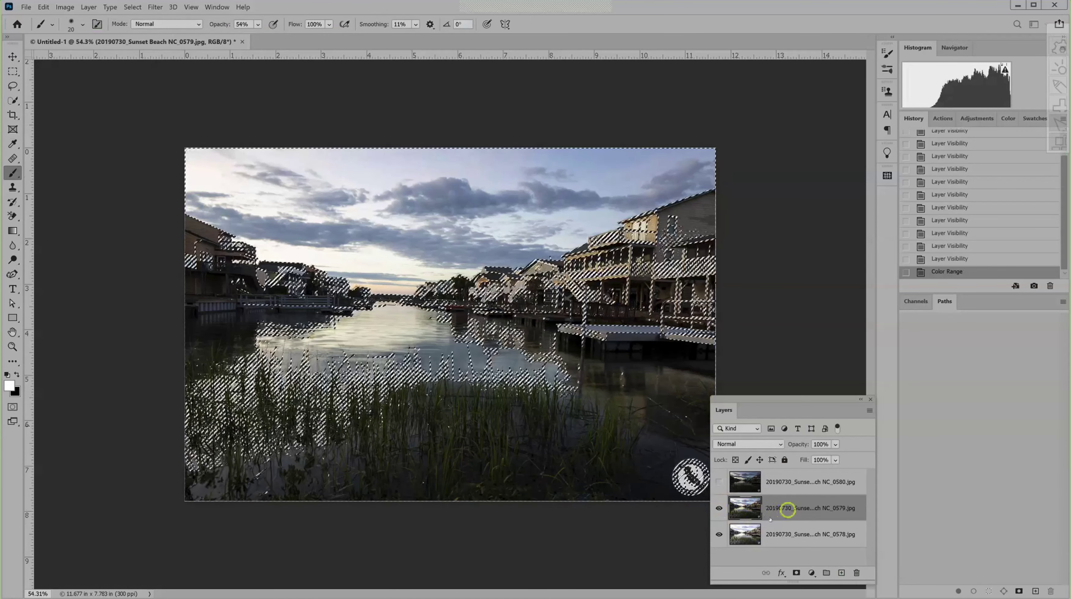
# - Turn the highlight selection into NC_0579's layer mask and view the mask alone
pyautogui.click(795, 572)
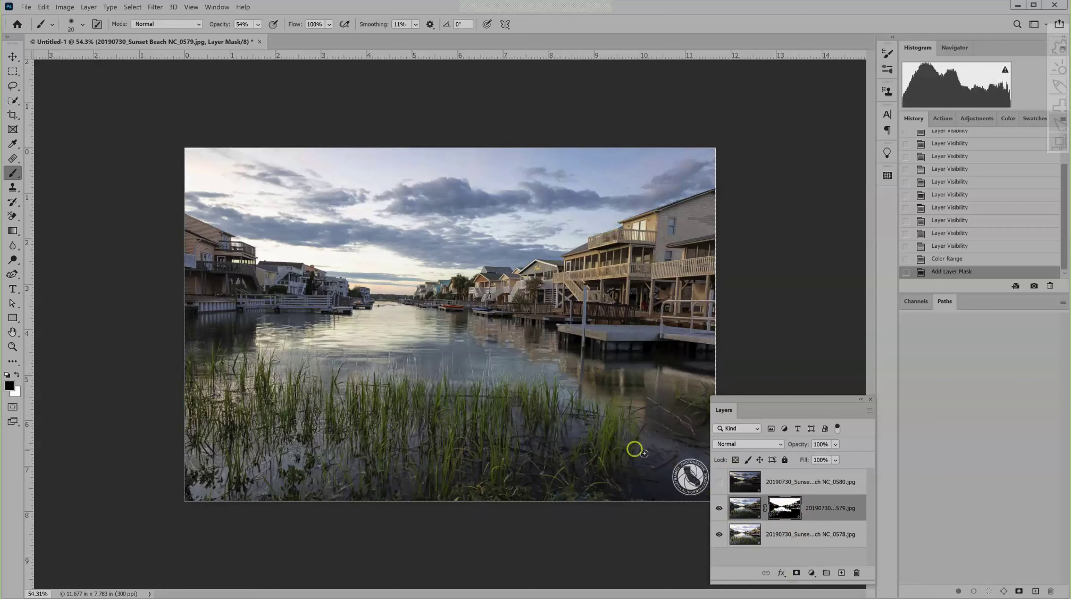
pyautogui.press('alt')
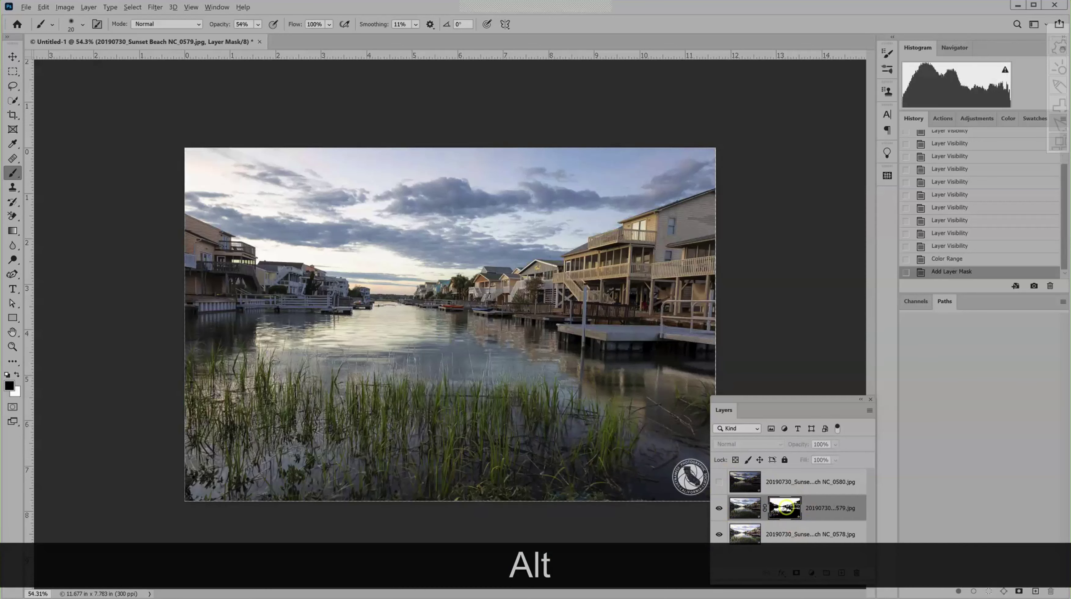
pyautogui.keyDown('alt'); pyautogui.click(796, 510); pyautogui.keyUp('alt')
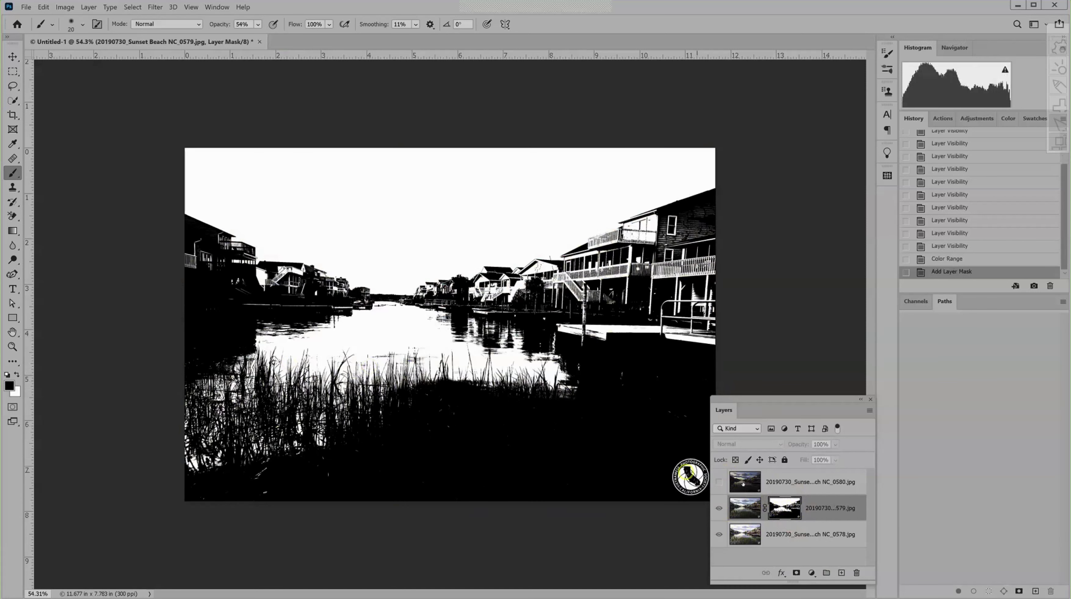
pyautogui.click(777, 504)
# - Paint black over the water with a 200 px brush, then return to the colour composite
pyautogui.press(']')
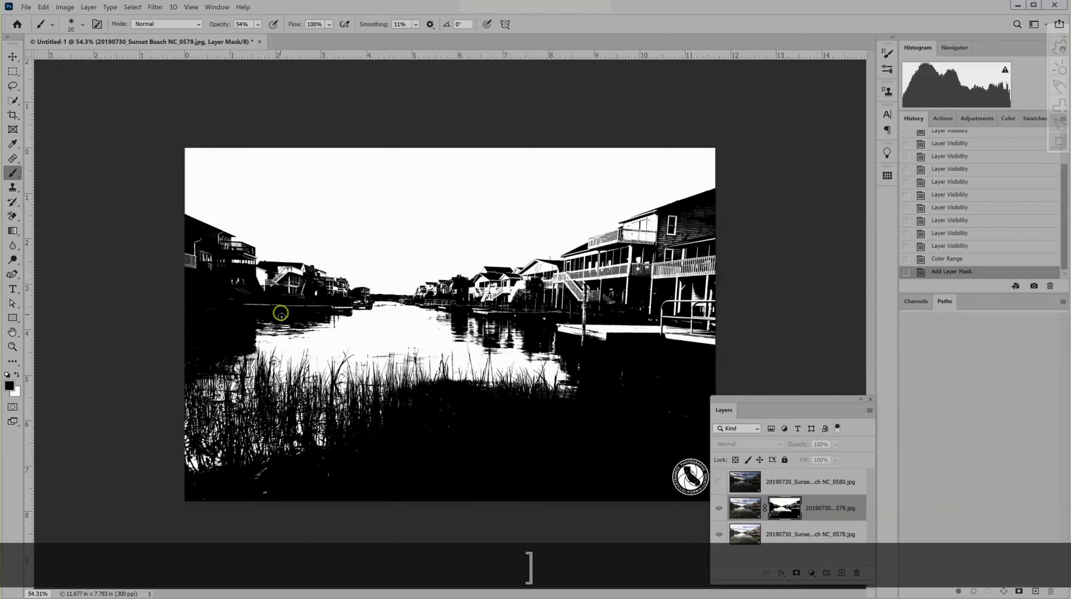
pyautogui.press(']')
pyautogui.press(']')
pyautogui.press(']')
pyautogui.press(']')
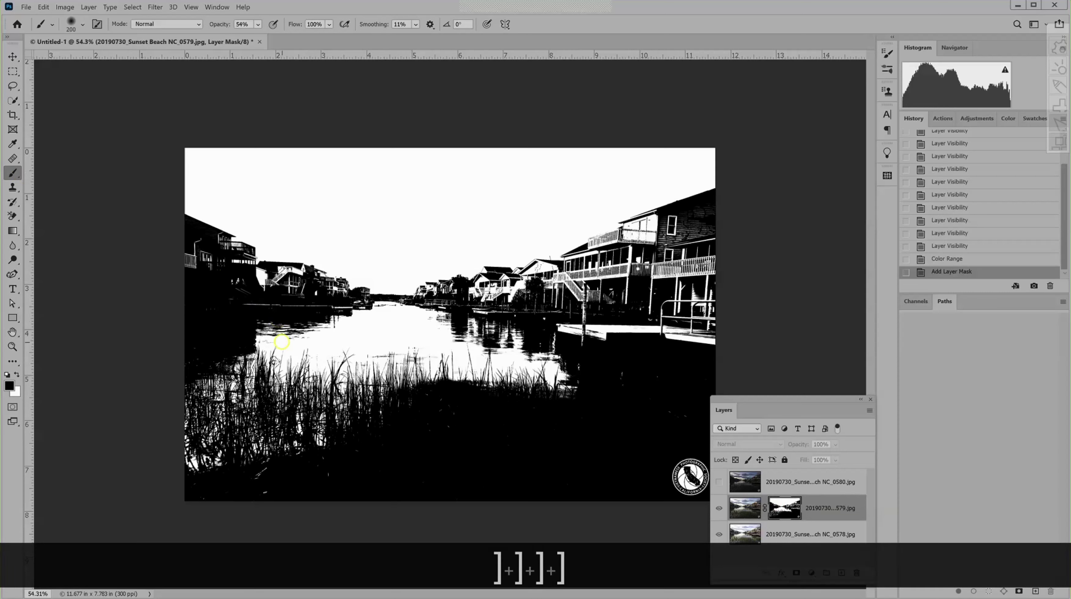
pyautogui.press(']')
pyautogui.press(']')
pyautogui.press(']')
pyautogui.press(']')
pyautogui.press(']')
pyautogui.press(']')
pyautogui.moveTo(281, 342)
pyautogui.mouseDown()
pyautogui.moveTo(346, 371)
pyautogui.moveTo(192, 460)
pyautogui.moveTo(188, 418)
pyautogui.moveTo(359, 349)
pyautogui.moveTo(386, 320)
pyautogui.moveTo(414, 313)
pyautogui.moveTo(383, 373)
pyautogui.moveTo(289, 345)
pyautogui.moveTo(490, 354)
pyautogui.moveTo(303, 445)
pyautogui.moveTo(369, 426)
pyautogui.mouseUp()
pyautogui.moveTo(449, 382)
pyautogui.mouseDown()
pyautogui.moveTo(648, 354)
pyautogui.moveTo(643, 341)
pyautogui.moveTo(672, 342)
pyautogui.moveTo(708, 306)
pyautogui.moveTo(603, 300)
pyautogui.moveTo(633, 277)
pyautogui.moveTo(545, 306)
pyautogui.moveTo(462, 315)
pyautogui.mouseUp()
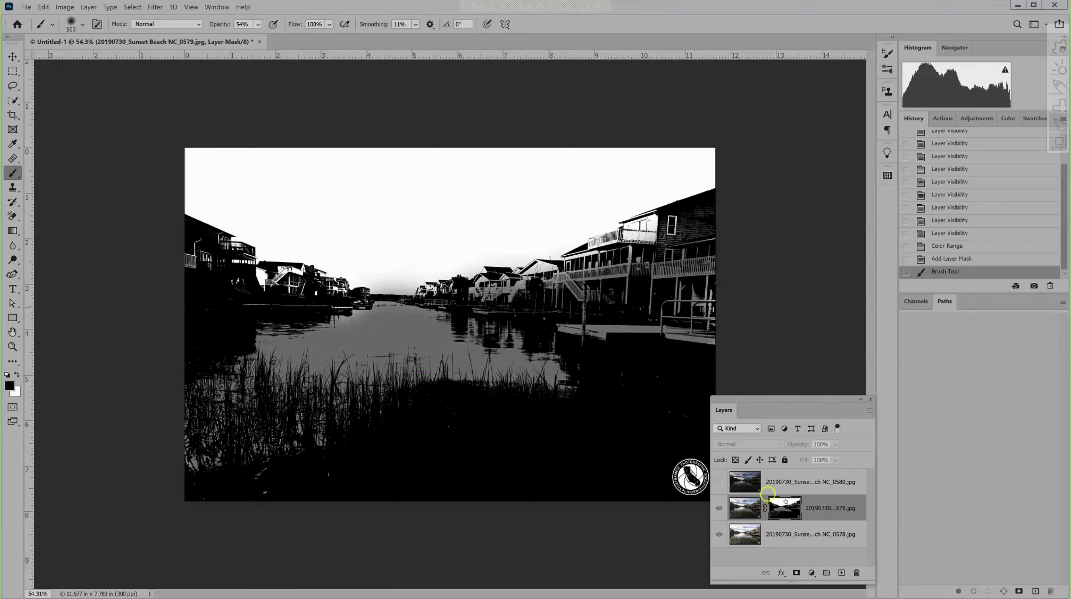
pyautogui.press('alt')
pyautogui.keyDown('alt'); pyautogui.click(782, 512); pyautogui.keyUp('alt')
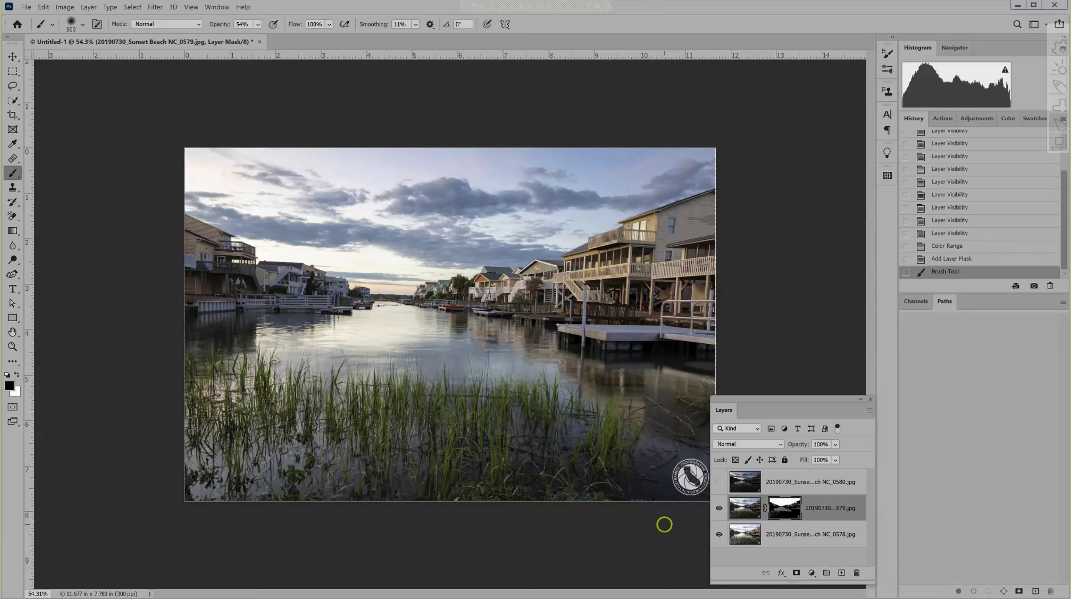
# - Show NC_0580, undo the stray vector mask, and give NC_0580 a white layer mask
pyautogui.click(718, 482)
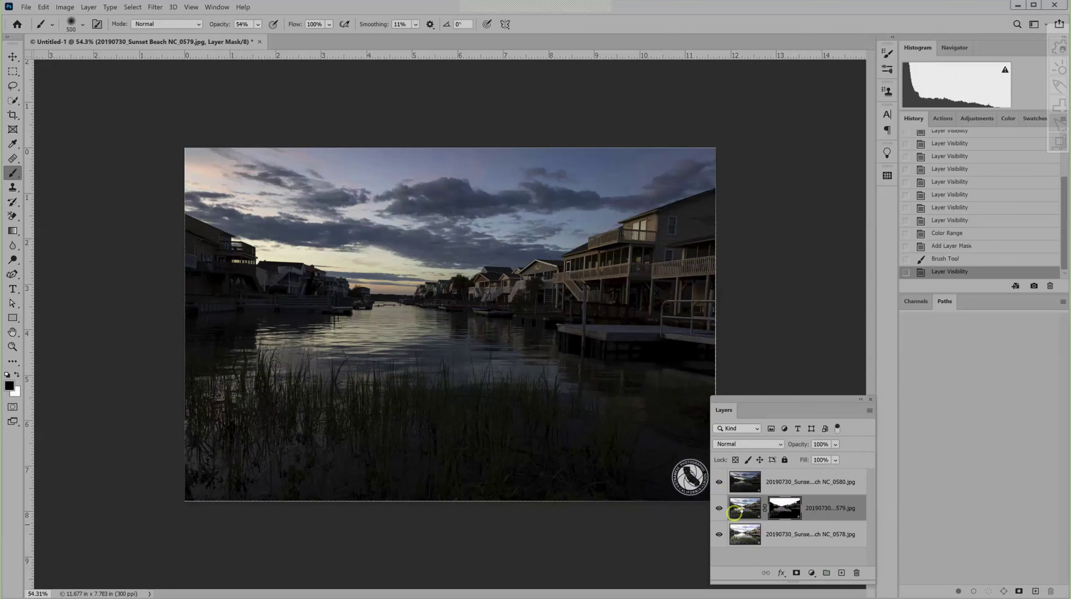
pyautogui.click(794, 573)
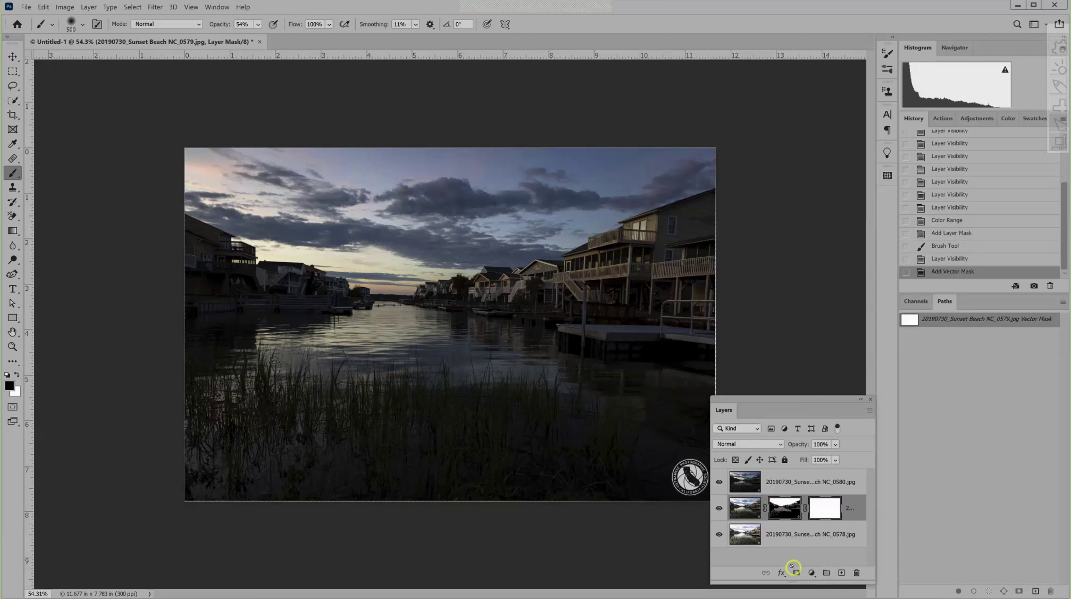
pyautogui.press('ctrl')
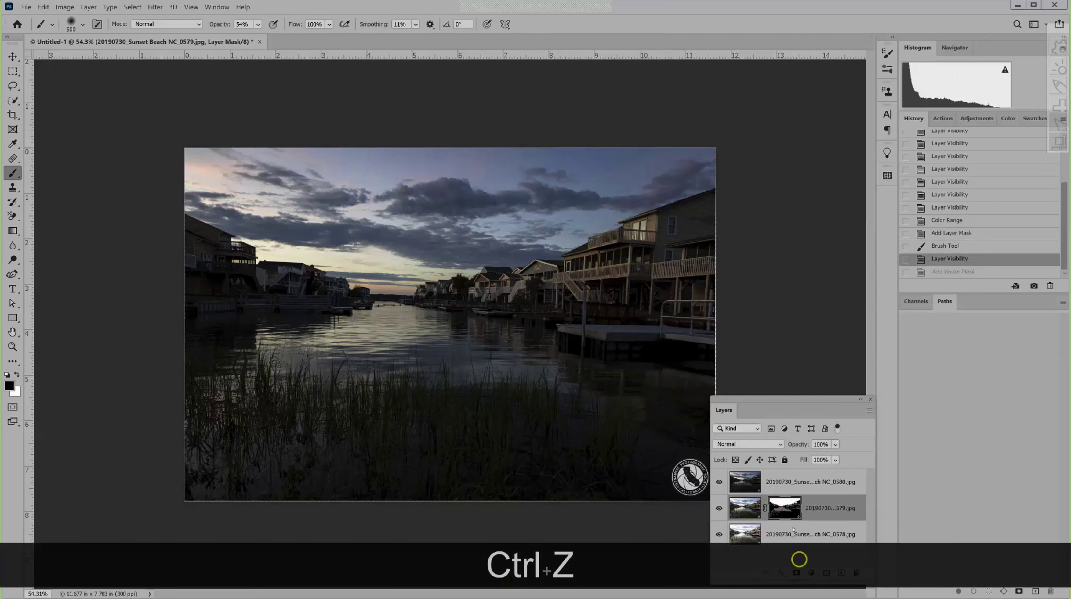
pyautogui.click(784, 481)
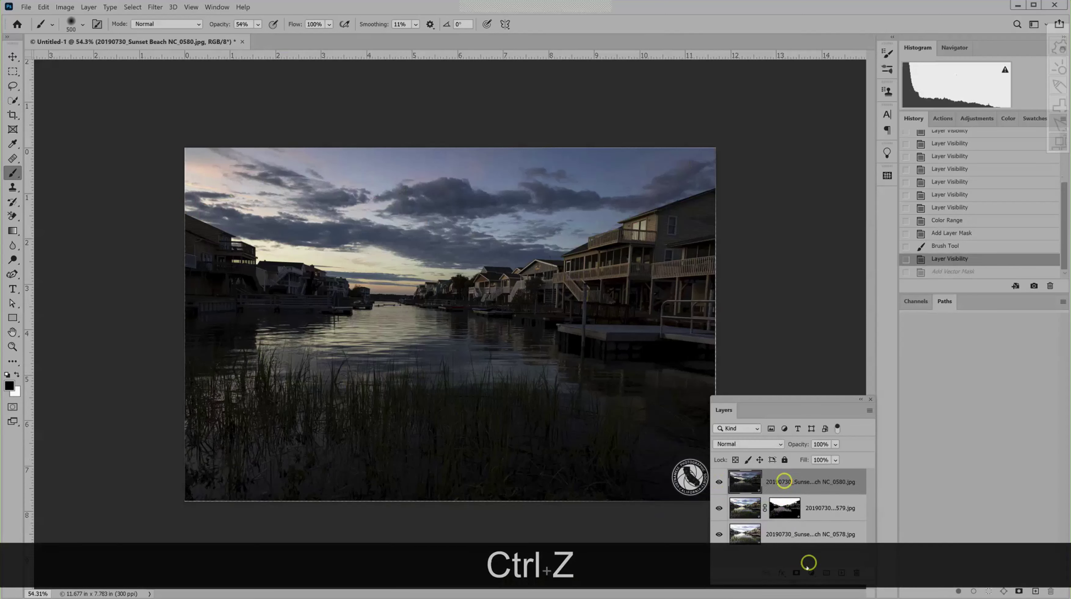
pyautogui.press('x')
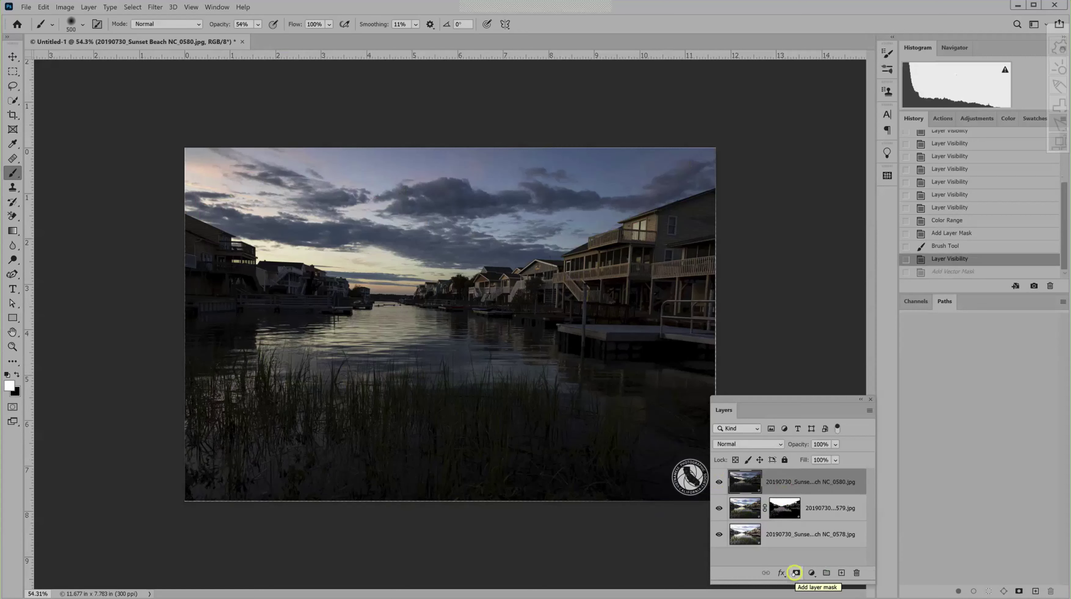
pyautogui.click(794, 573)
# - Make black the painting colour and Alt-drag the NC_0579 mask onto NC_0580
pyautogui.press('x')
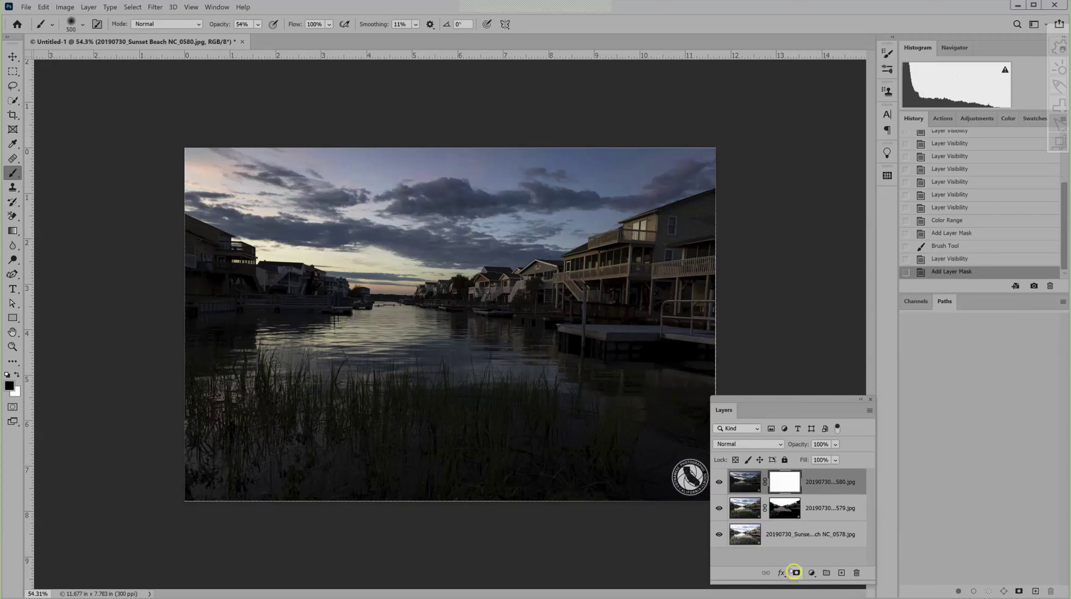
pyautogui.press('alt')
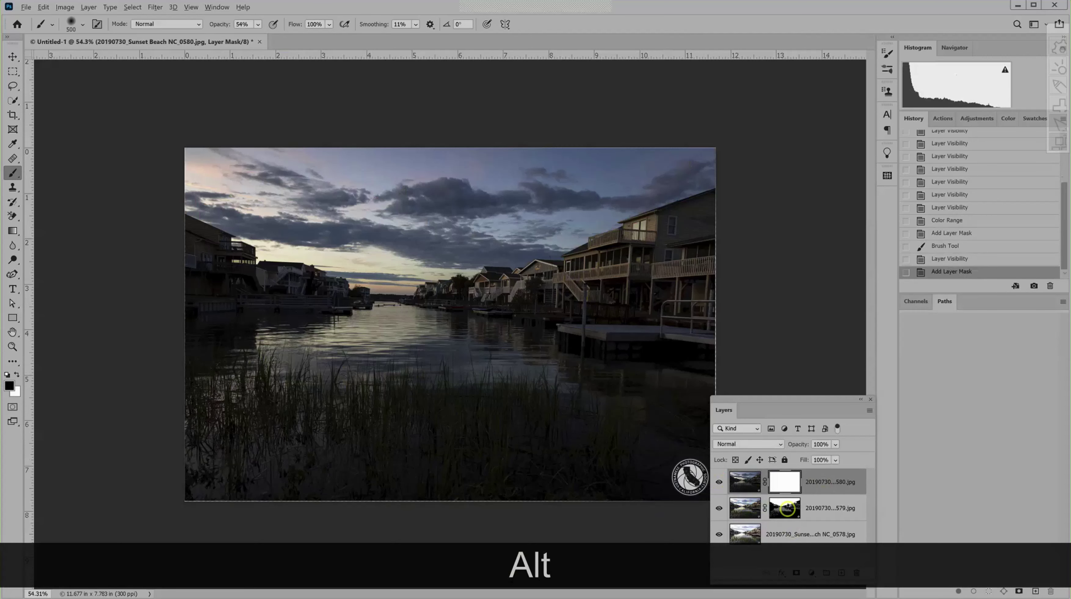
pyautogui.moveTo(786, 509); pyautogui.dragTo(787, 485)
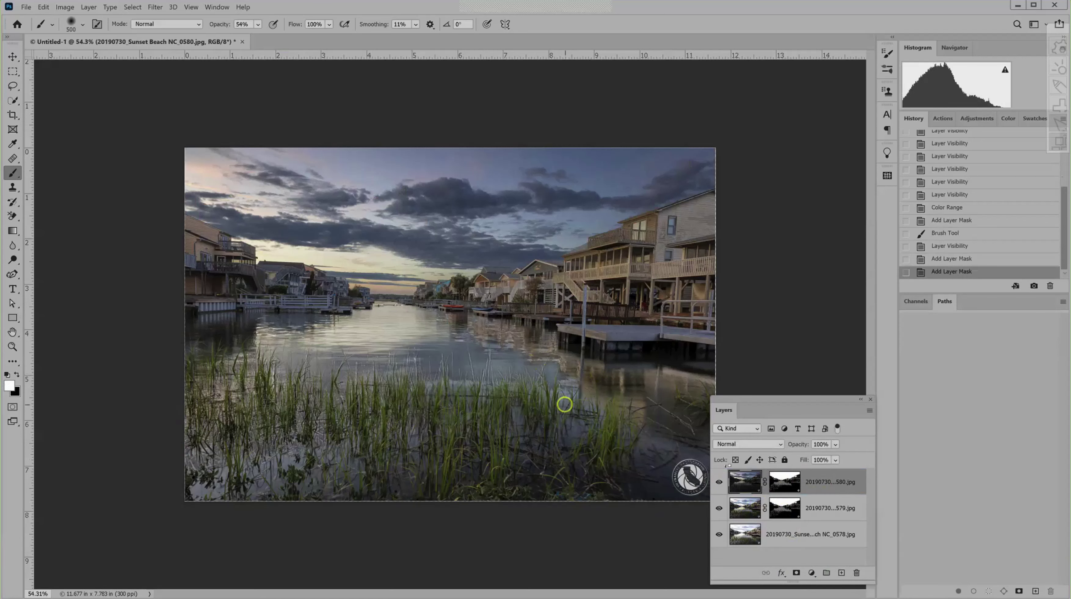
# - Darken the water on the NC_0580 mask in mask view, then return to the composite
pyautogui.press('alt')
pyautogui.keyDown('alt'); pyautogui.click(783, 483); pyautogui.keyUp('alt')
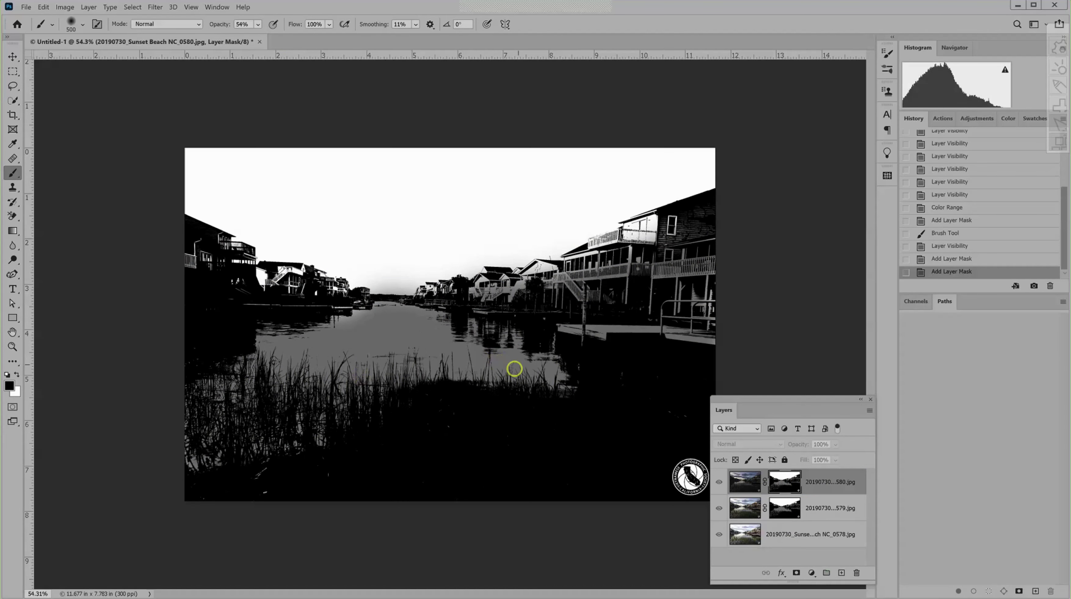
pyautogui.moveTo(490, 351)
pyautogui.mouseDown()
pyautogui.moveTo(563, 356)
pyautogui.moveTo(571, 384)
pyautogui.moveTo(416, 368)
pyautogui.moveTo(497, 342)
pyautogui.moveTo(601, 424)
pyautogui.mouseUp()
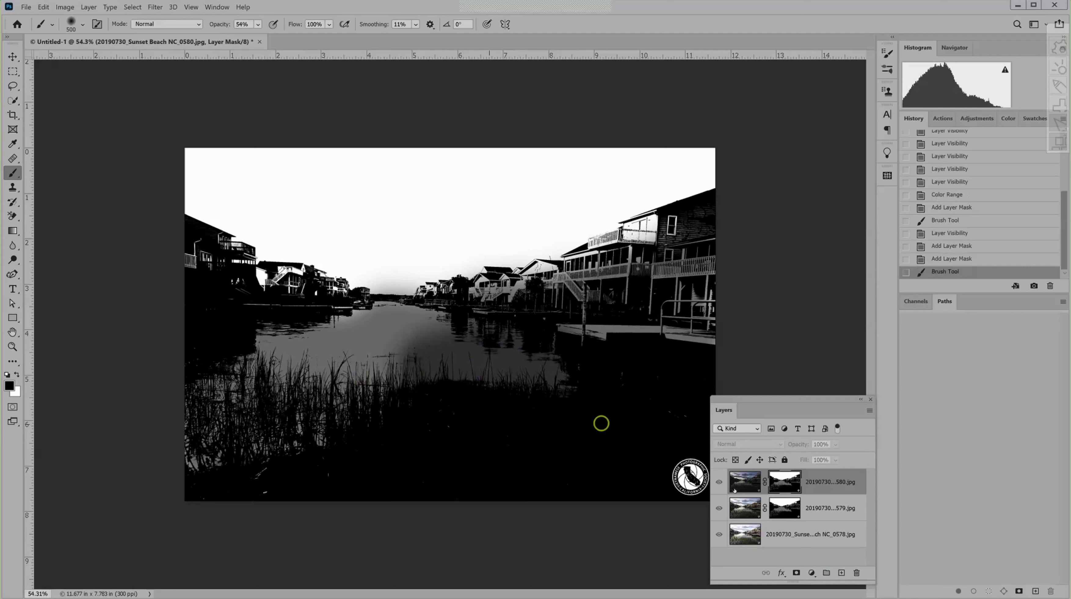
pyautogui.keyDown('alt'); pyautogui.click(778, 483); pyautogui.keyUp('alt')
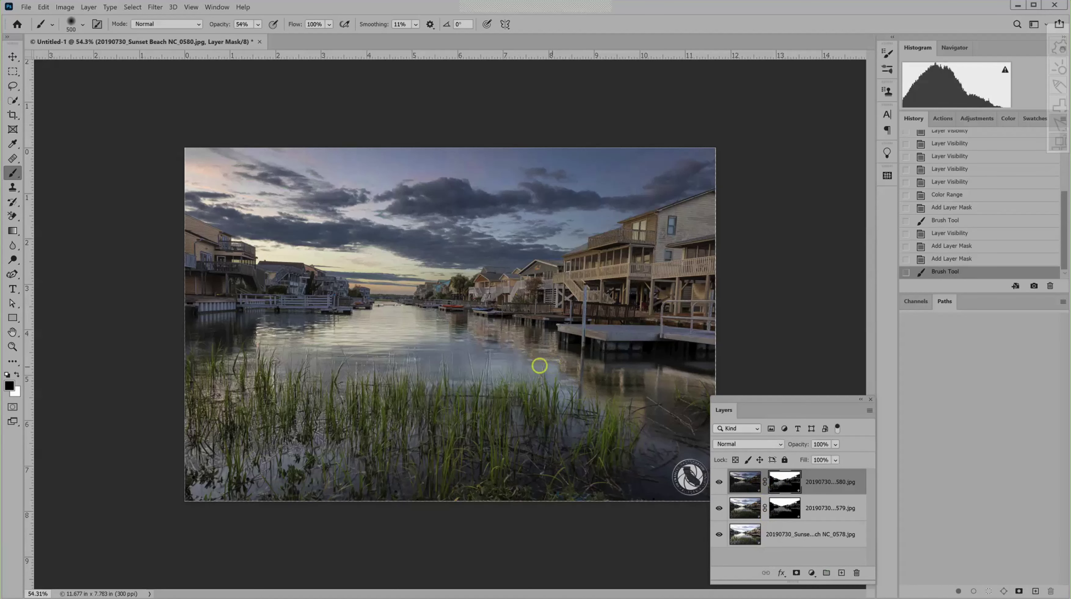
# - Hide NC_0580, target the NC_0579 mask for painting, then show NC_0580 again
pyautogui.click(718, 482)
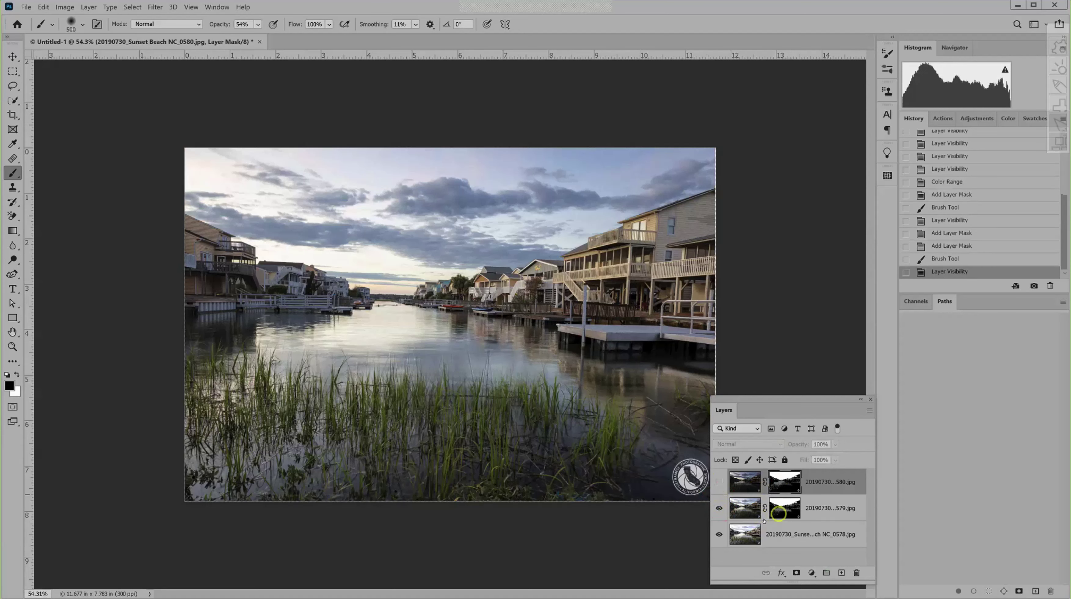
pyautogui.click(779, 512)
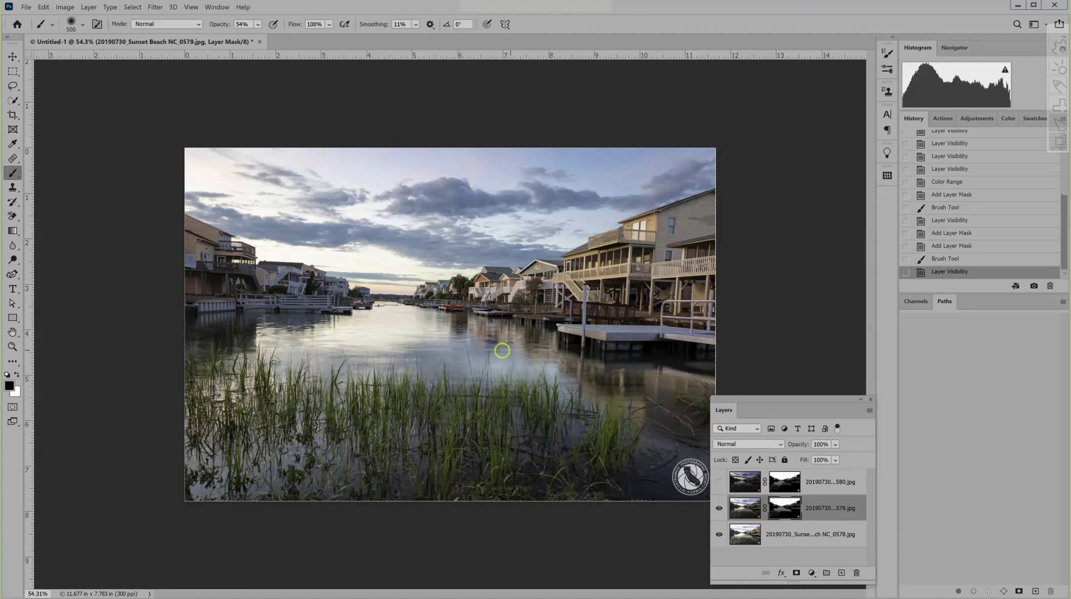
pyautogui.click(710, 485)
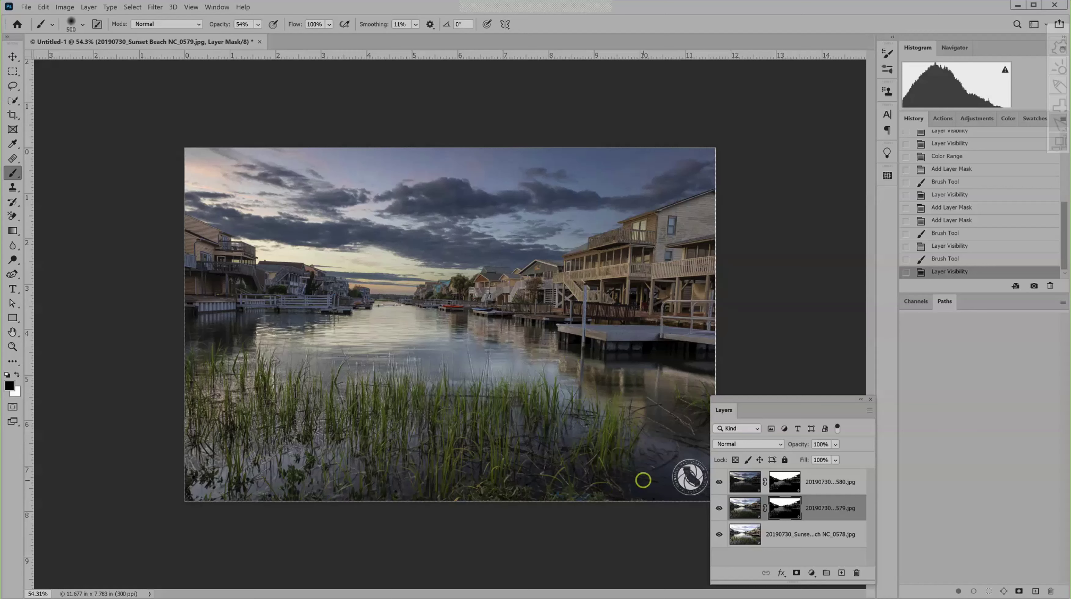
# - Solo the bright base exposure to compare, restore all three layers, and move the Layers panel up
pyautogui.press('alt')
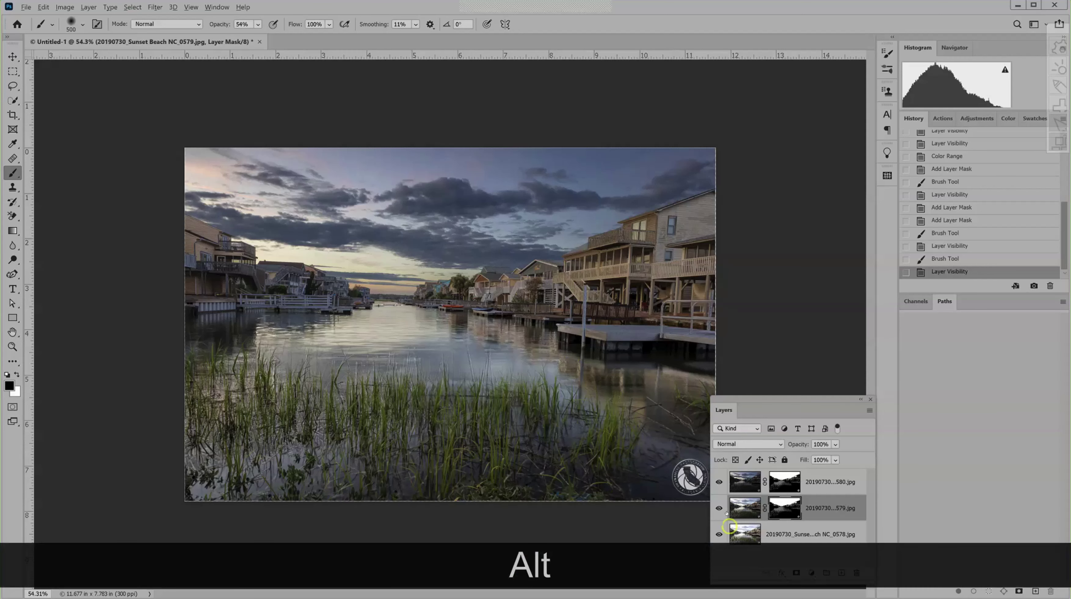
pyautogui.keyDown('alt'); pyautogui.click(718, 534); pyautogui.keyUp('alt')
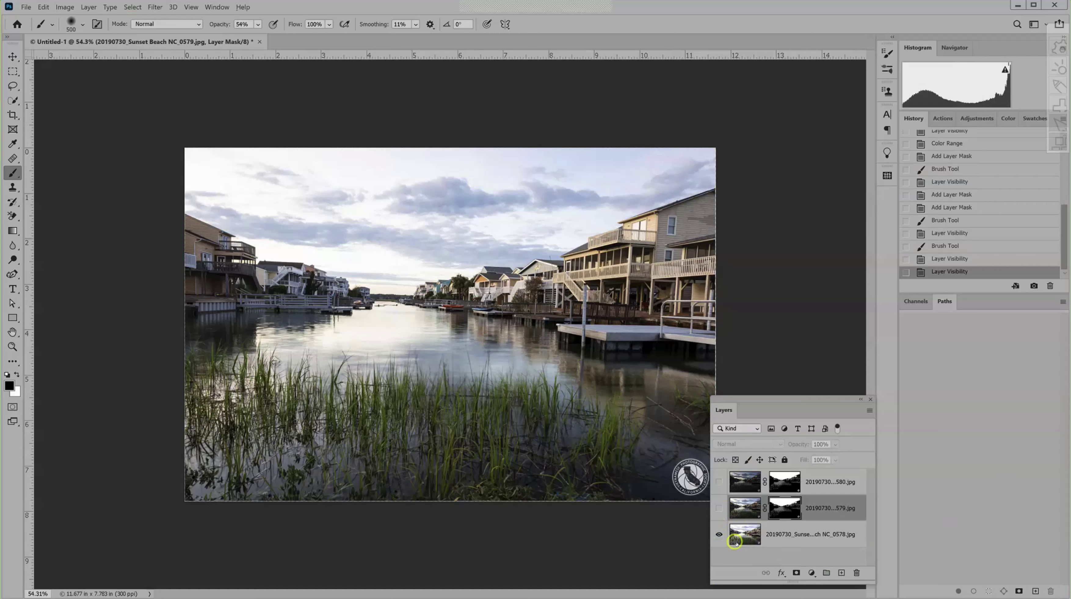
pyautogui.press('alt')
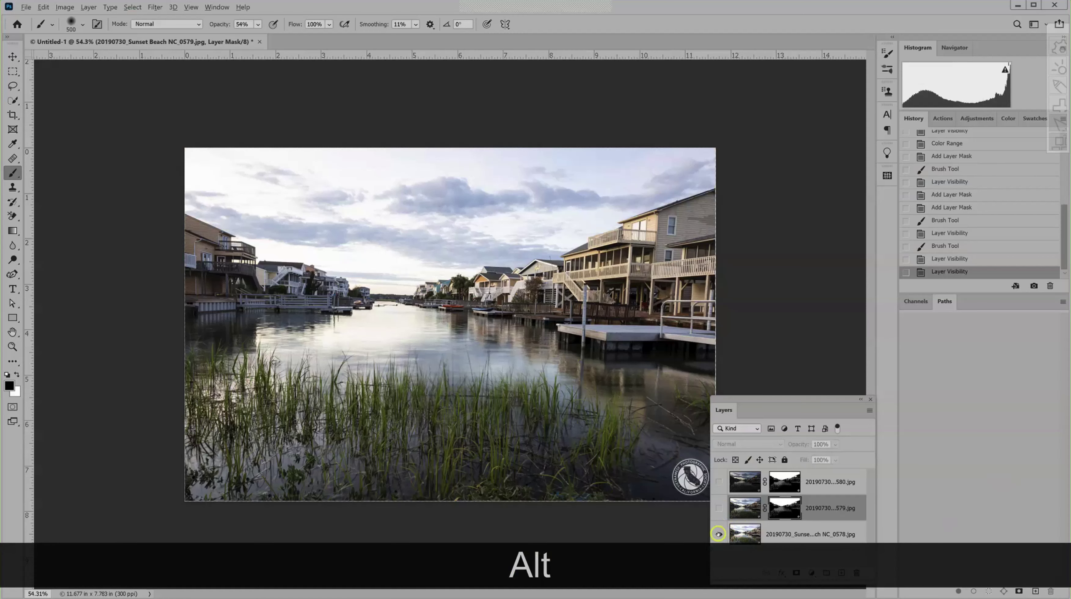
pyautogui.keyDown('alt'); pyautogui.click(718, 534); pyautogui.keyUp('alt')
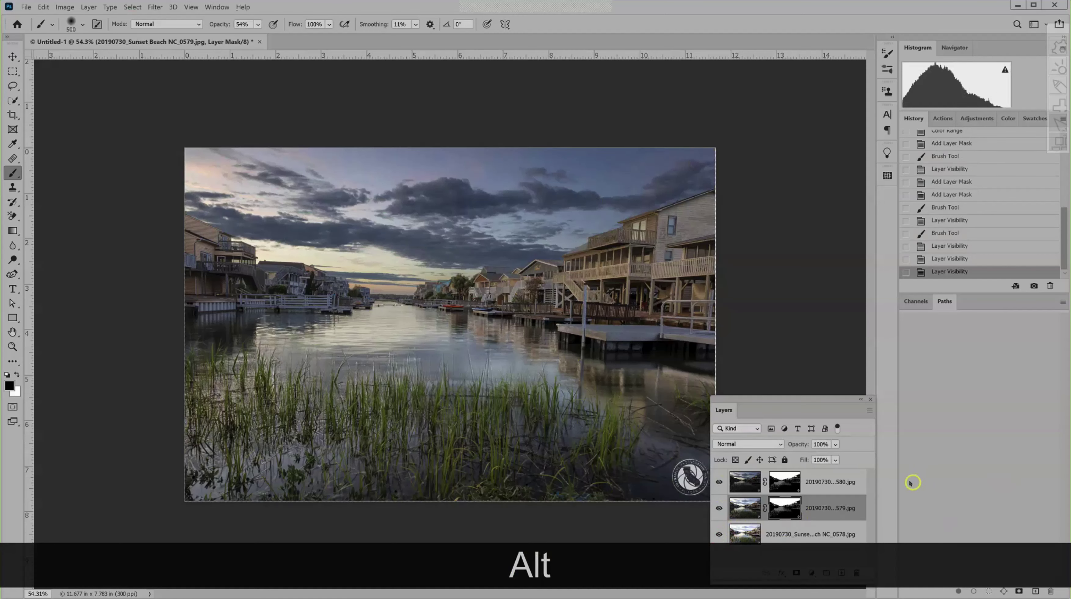
pyautogui.moveTo(795, 406); pyautogui.dragTo(780, 295)
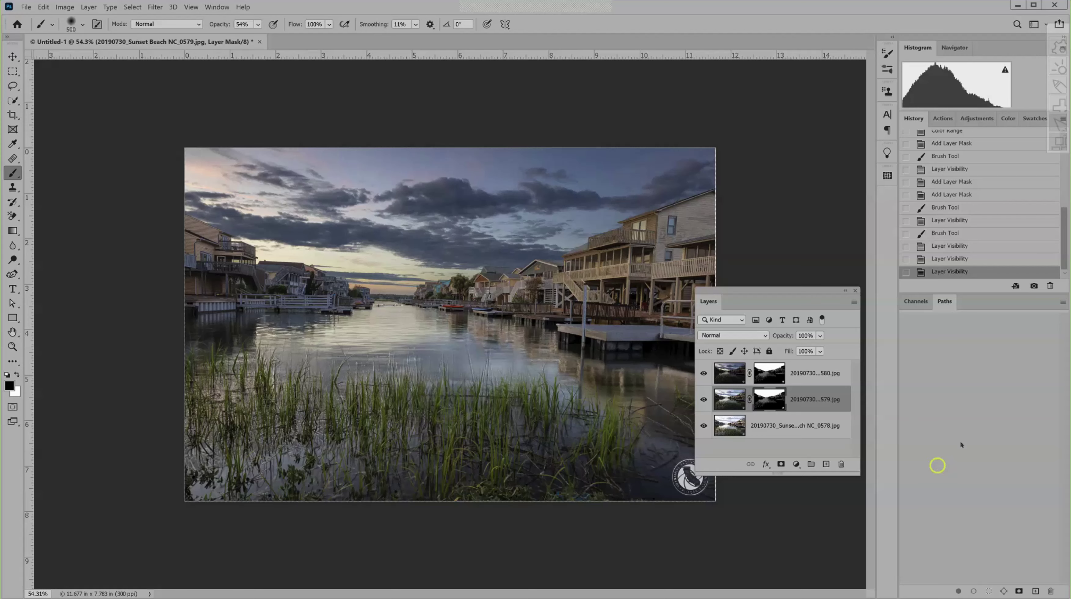
# - Zoom in on the roofs and palm trees and pan horizontally to frame the tree tops
pyautogui.scroll(2, 519, 216)
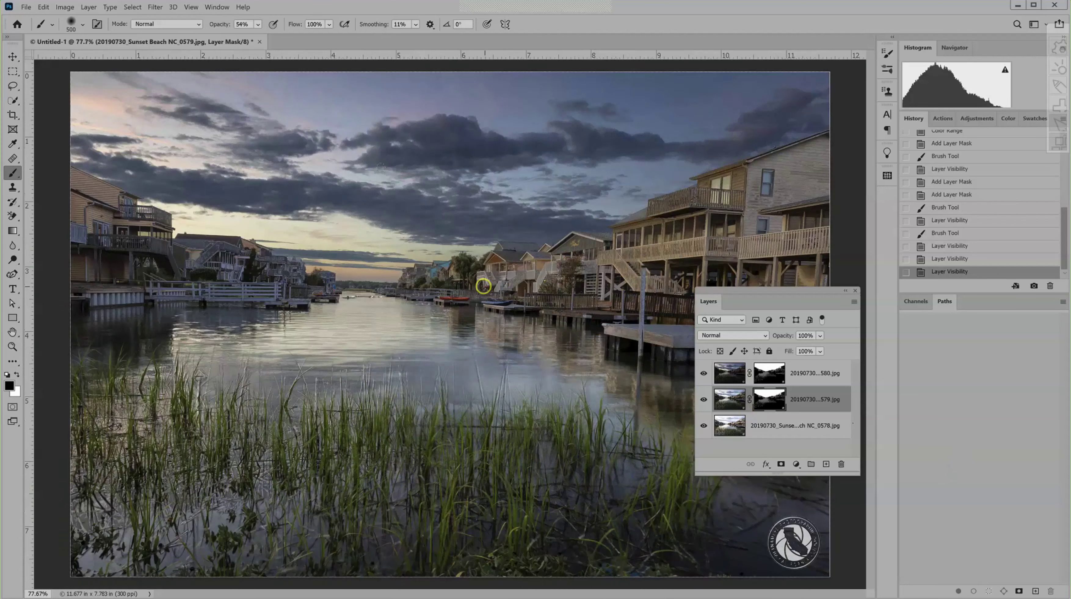
pyautogui.scroll(3, 519, 215)
pyautogui.scroll(3, 519, 215)
pyautogui.scroll(2, 519, 216)
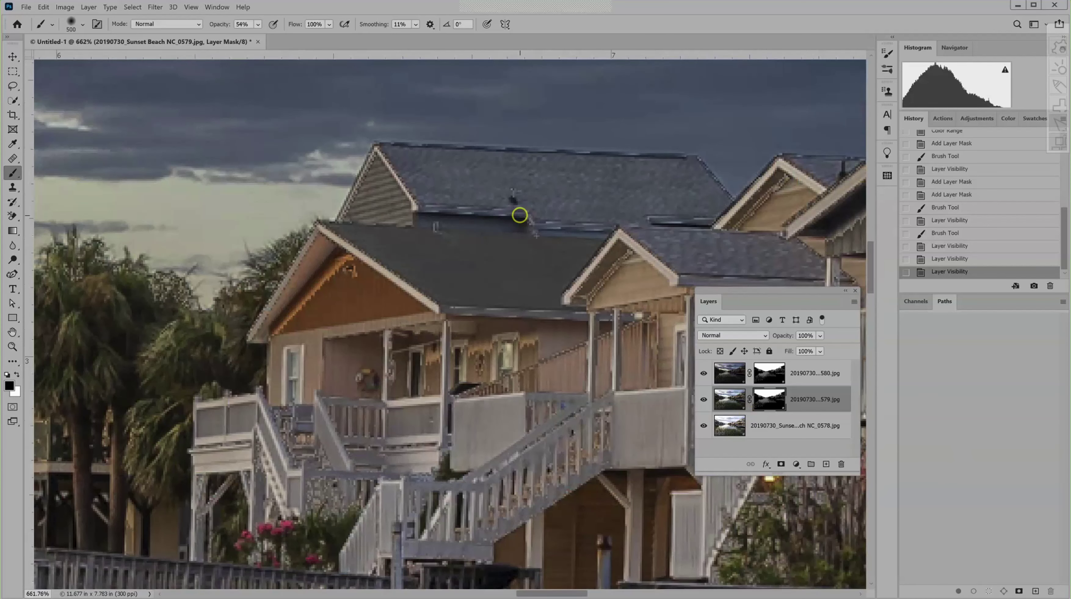
pyautogui.scroll(1, 871, 280)
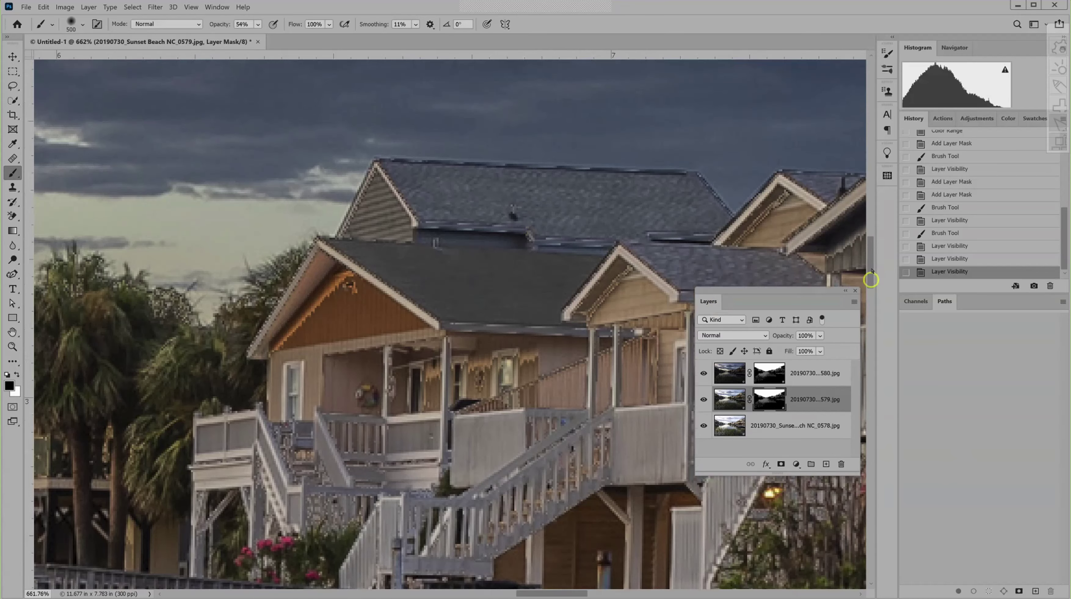
pyautogui.scroll(5, 871, 280)
pyautogui.scroll(2, 870, 280)
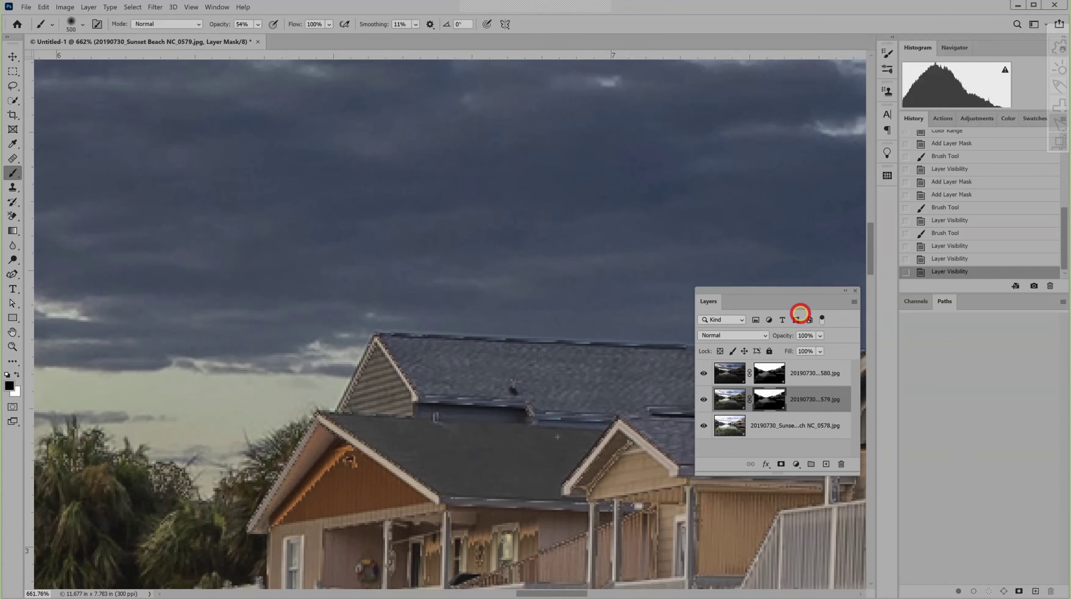
pyautogui.scroll(2, 196, 492)
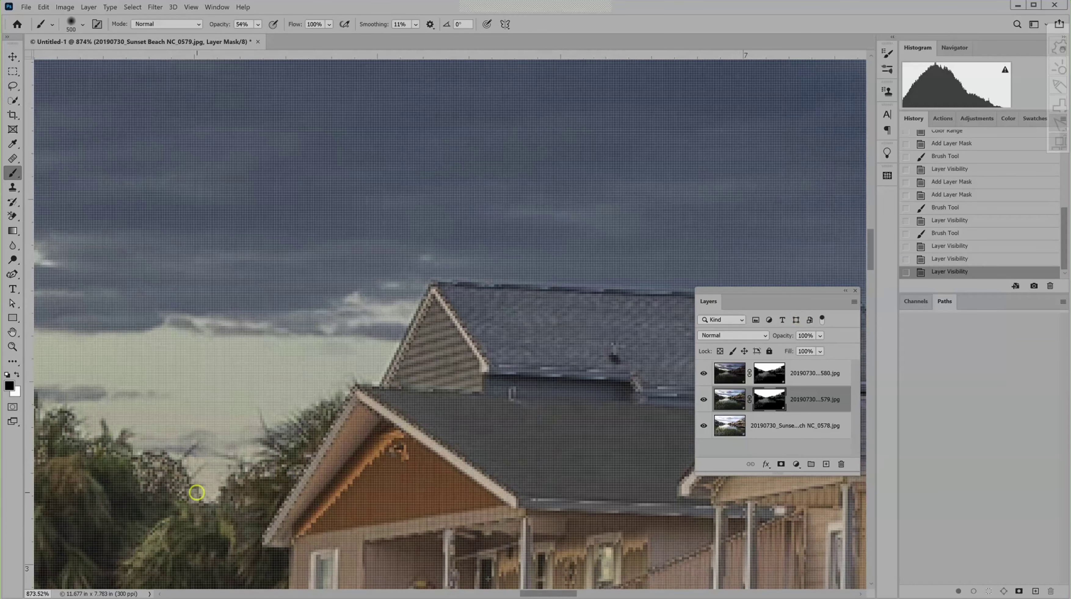
pyautogui.click(533, 593)
pyautogui.moveTo(525, 595); pyautogui.dragTo(509, 593)
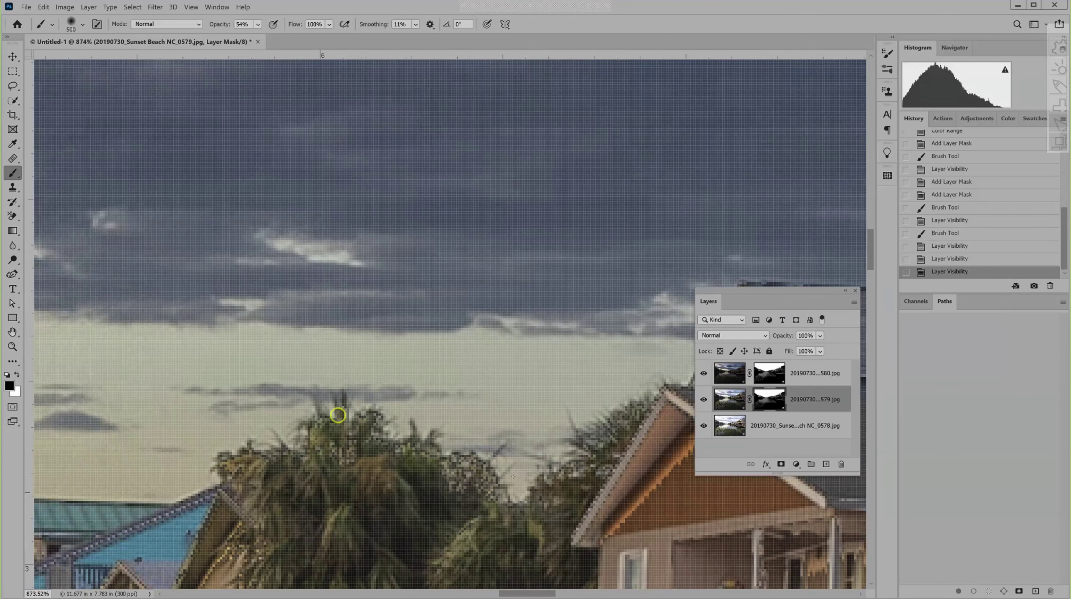
# - Brush the 0579 layer mask along the palm crowns and lower trees, then zoom out slightly
pyautogui.click(414, 452)
pyautogui.click(321, 437)
pyautogui.click(235, 453)
pyautogui.click(406, 448)
pyautogui.click(497, 450)
pyautogui.click(272, 441)
pyautogui.click(462, 485)
pyautogui.click(524, 486)
pyautogui.scroll(-1, 452, 485)
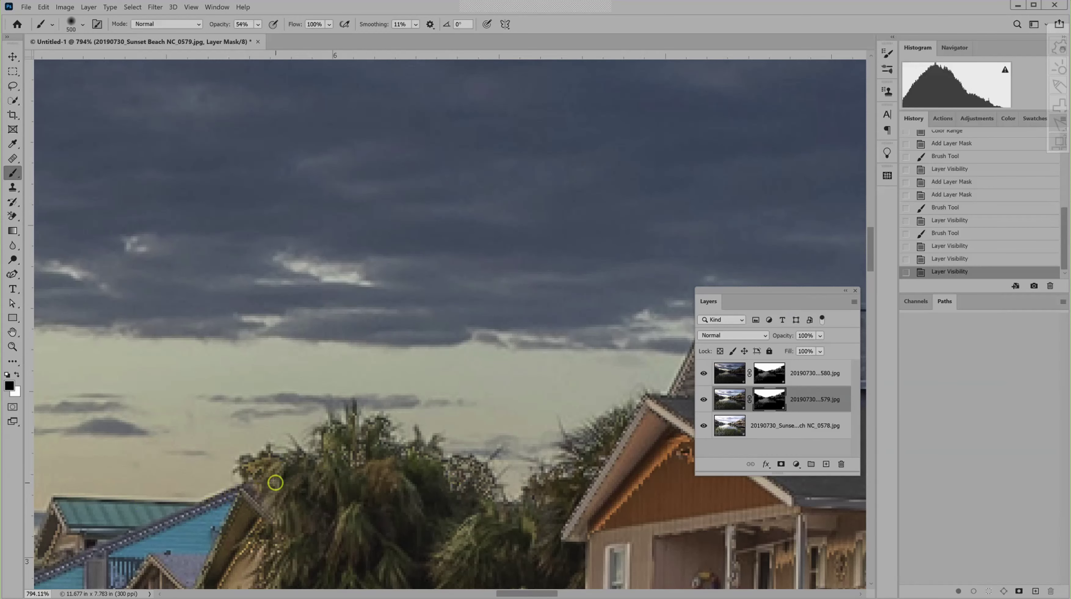
pyautogui.scroll(-1, 274, 483)
pyautogui.scroll(-1, 274, 483)
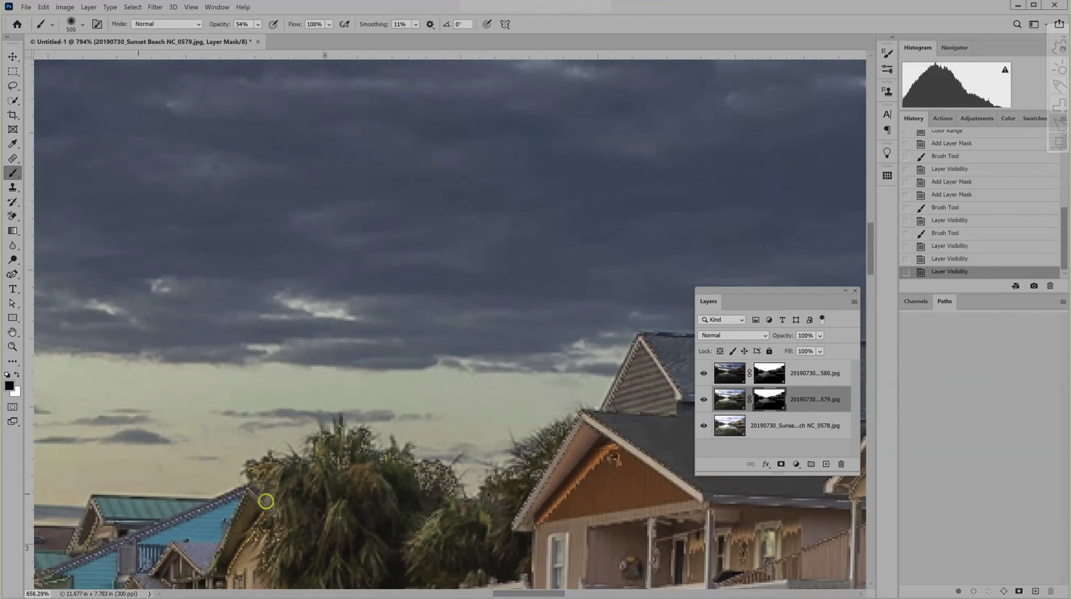